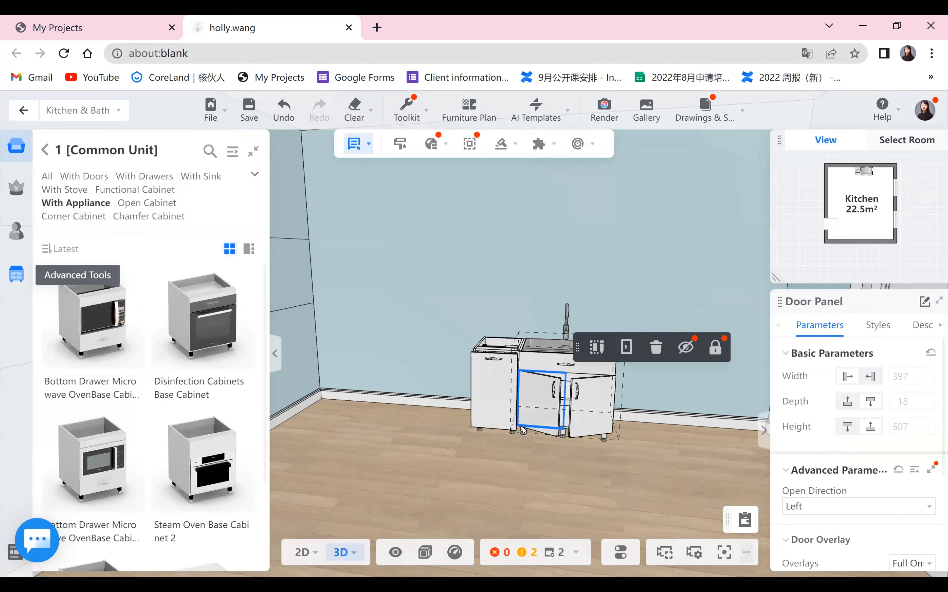
- Close all cabinet doors in the kitchen using the Toolkit's Close Cabinet Doors option
scroll(580, 483, up, 1)
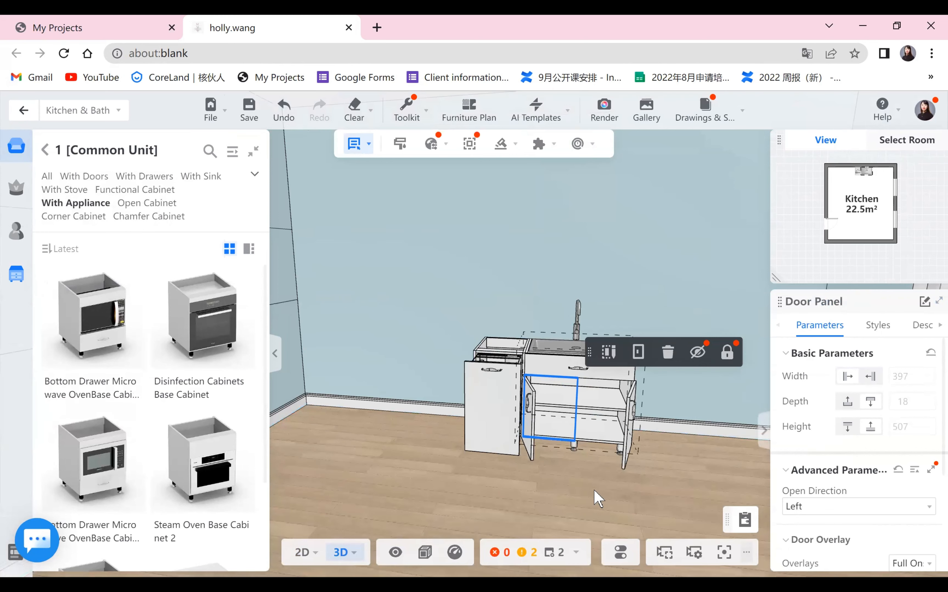
scroll(592, 493, up, 1)
click(595, 502)
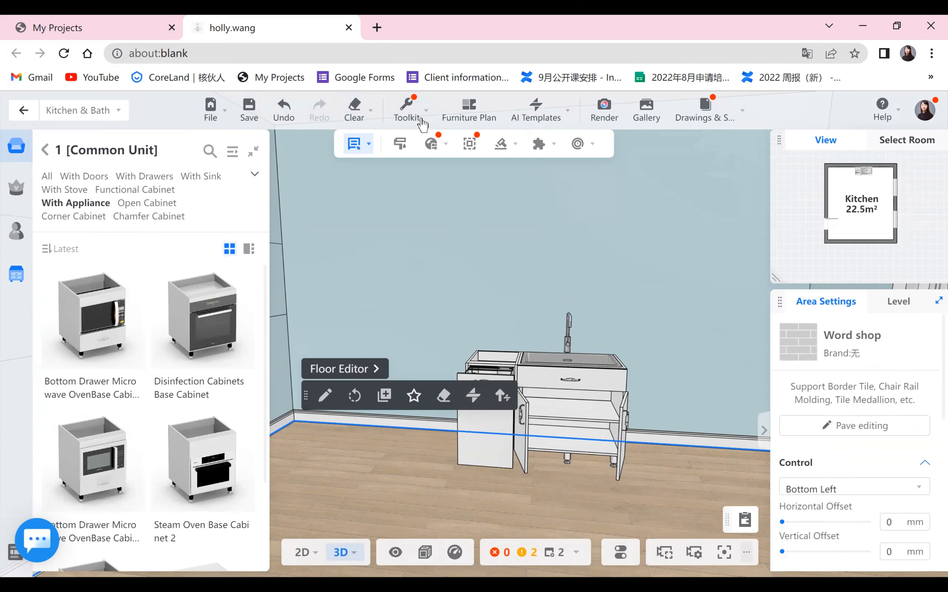
click(408, 112)
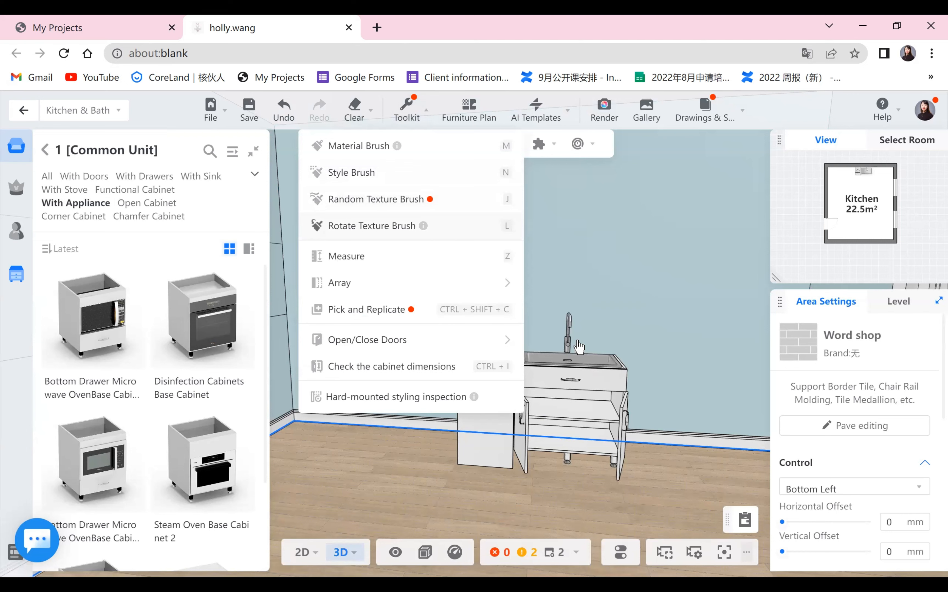
mouse_move(505, 340)
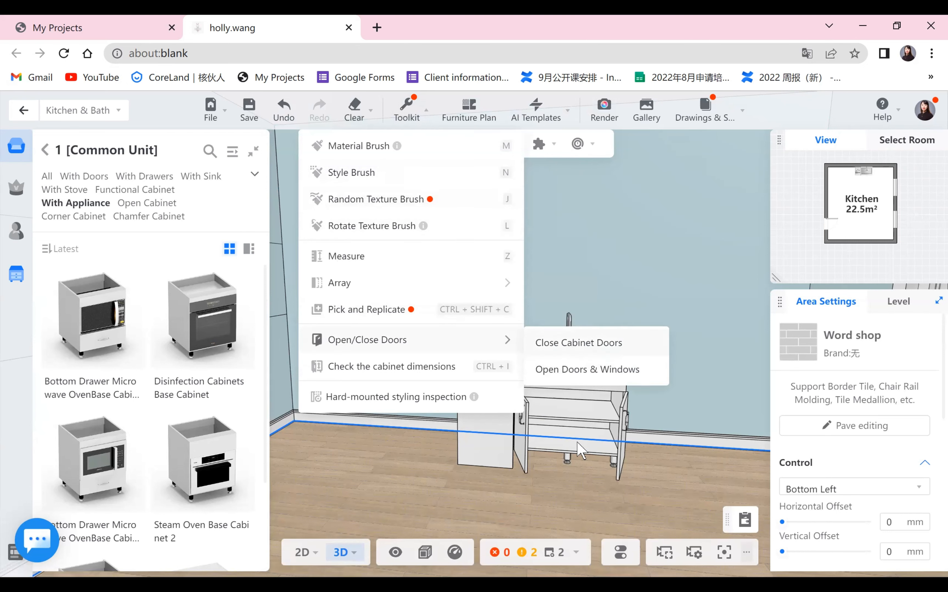
click(581, 451)
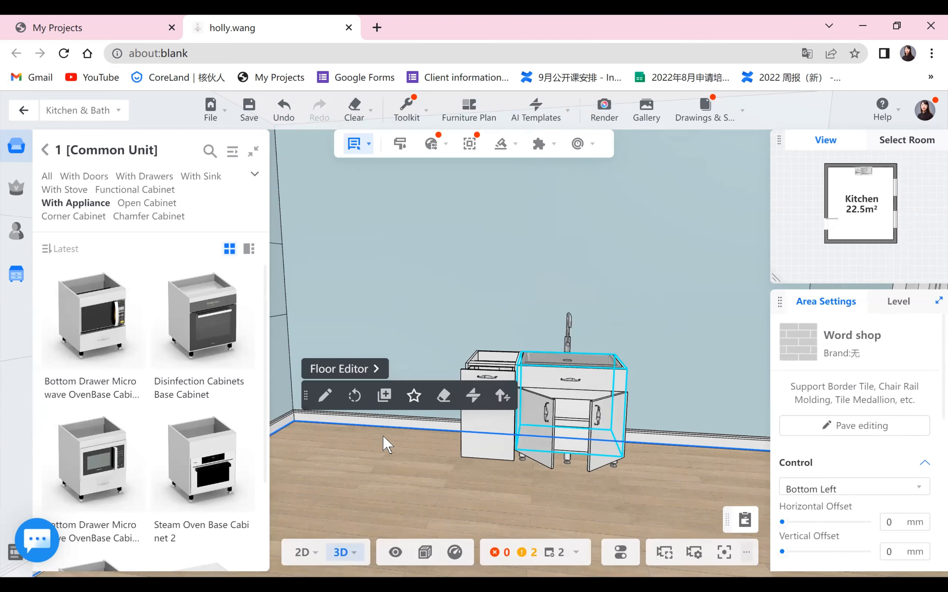
- Place the Disinfection Cabinets Base Cabinet to the right of the sink cabinet
click(661, 435)
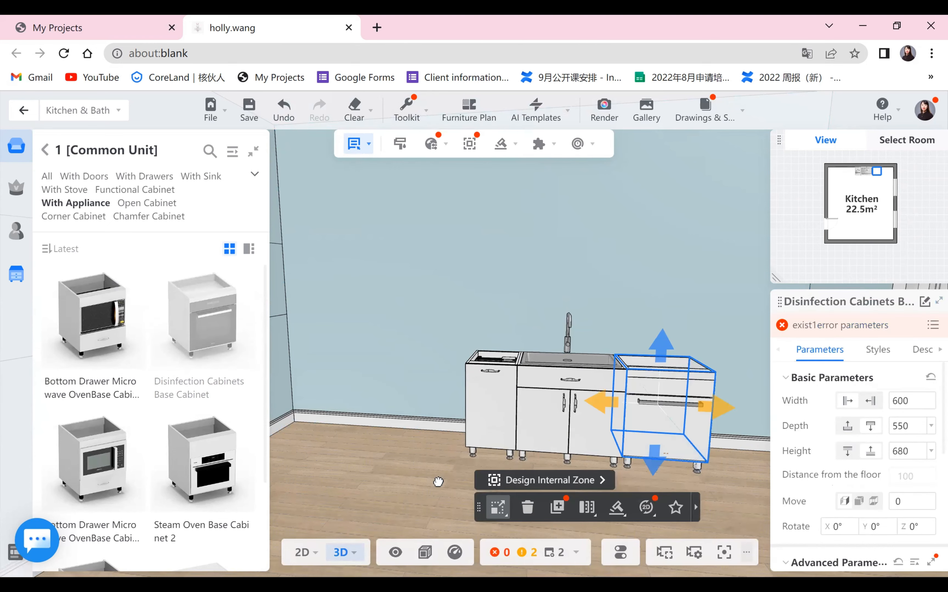
drag(459, 456, 402, 356)
scroll(407, 355, up, 1)
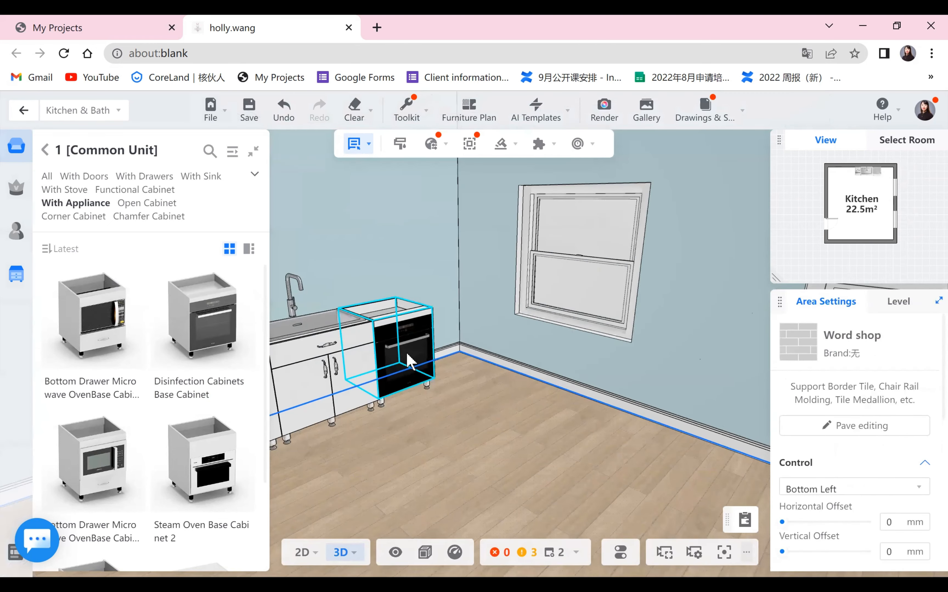
drag(441, 441, 450, 407)
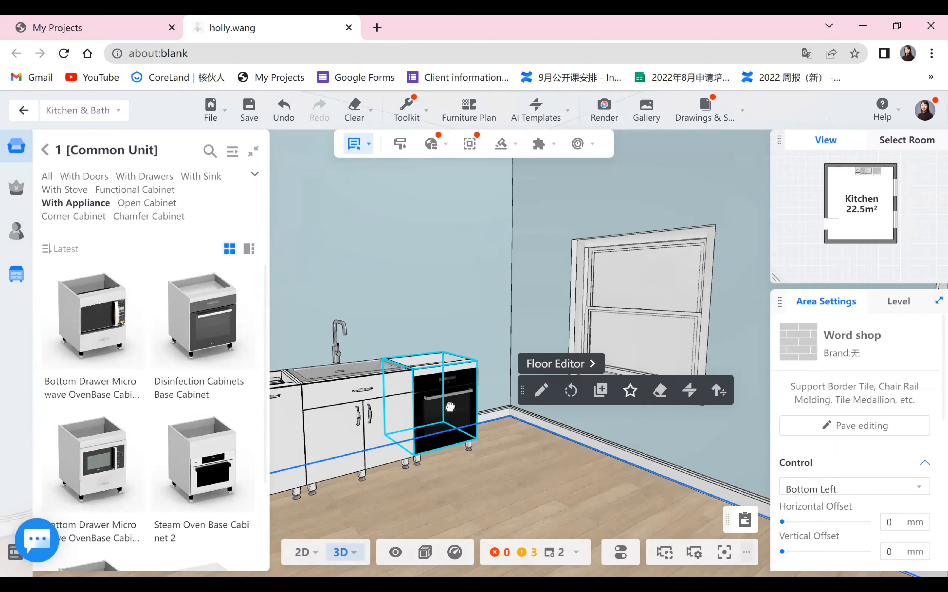
- Replace the appliance inside the new base cabinet with the Electric Oven 06 style
double_click(450, 408)
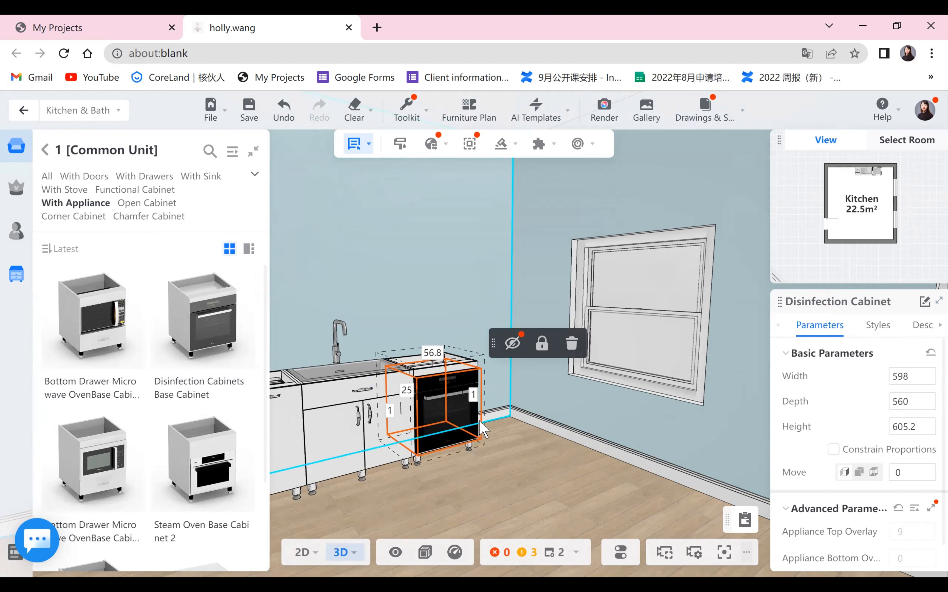
click(879, 328)
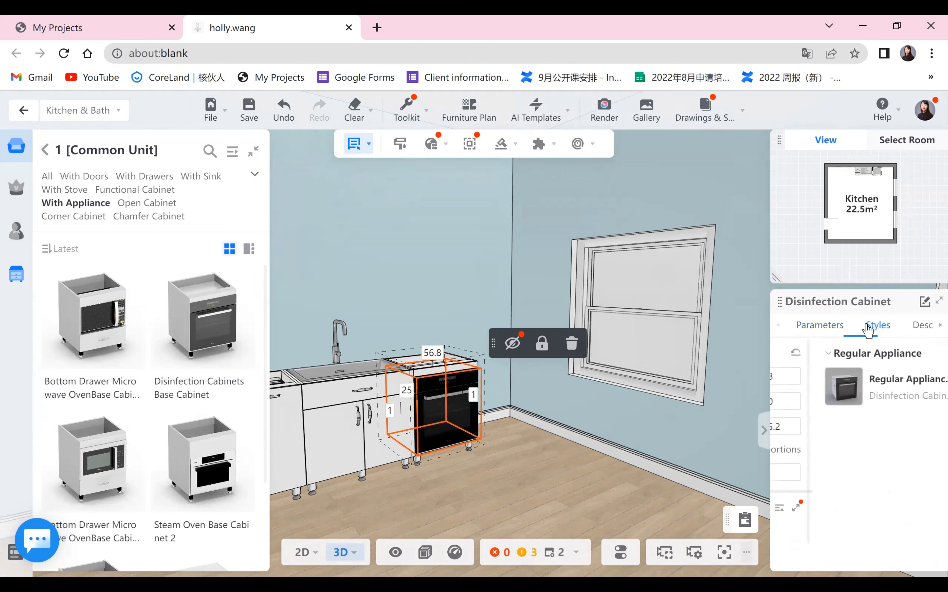
click(806, 388)
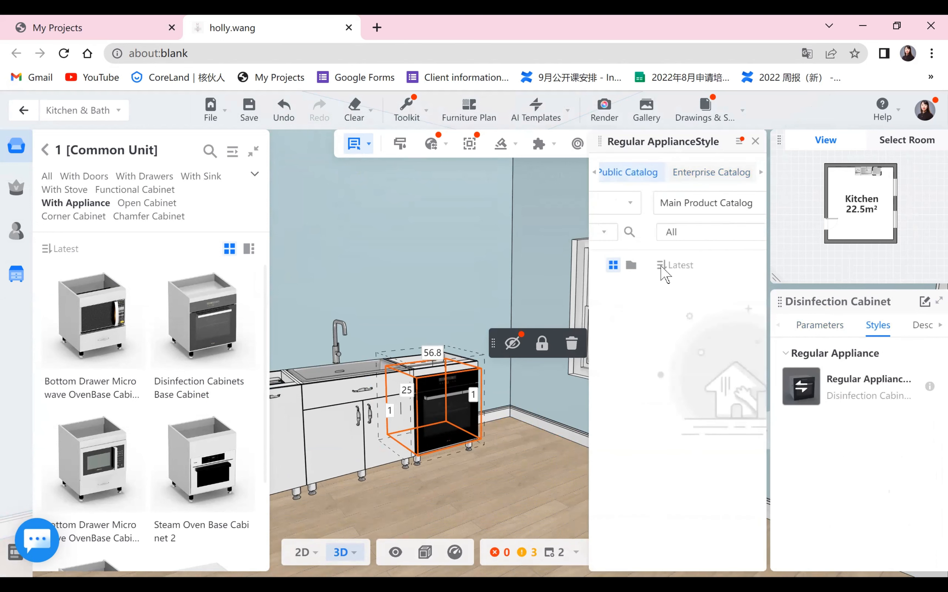
scroll(643, 395, down, 5)
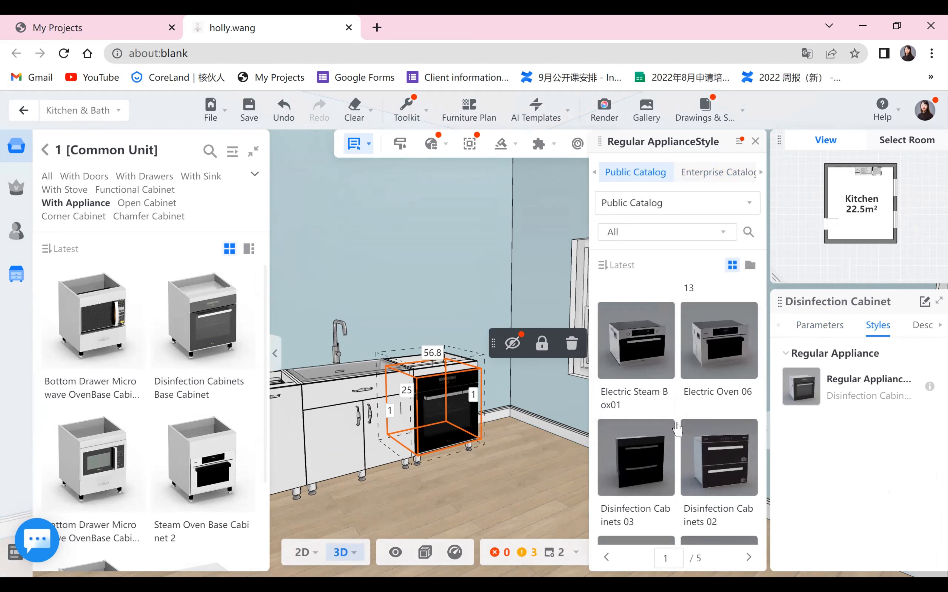
click(716, 386)
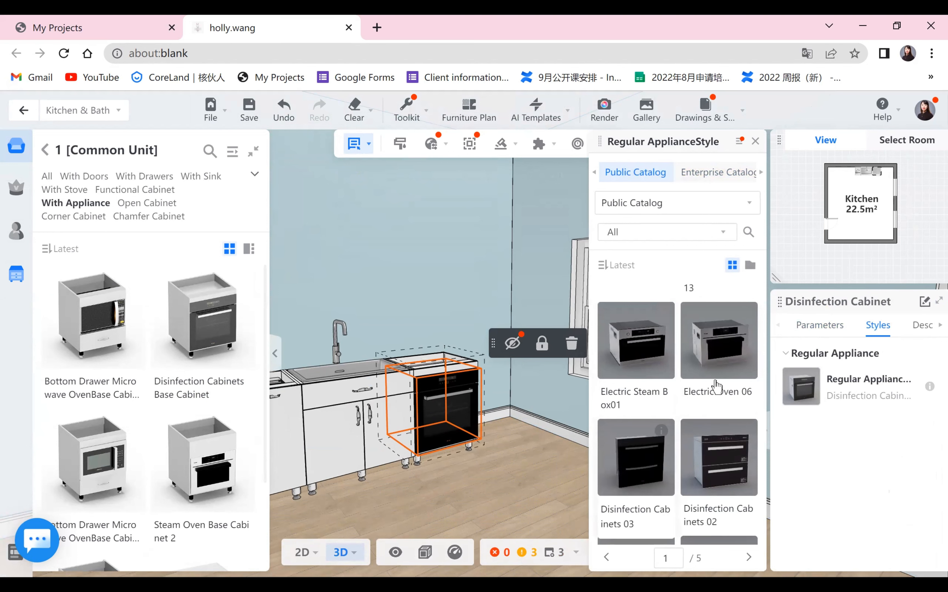
click(502, 501)
- Browse the base cabinet catalog categories: Open Cabinet, Corner Cabinet (Common, Pentagon) and Chamfer Cabinet
scroll(473, 449, up, 1)
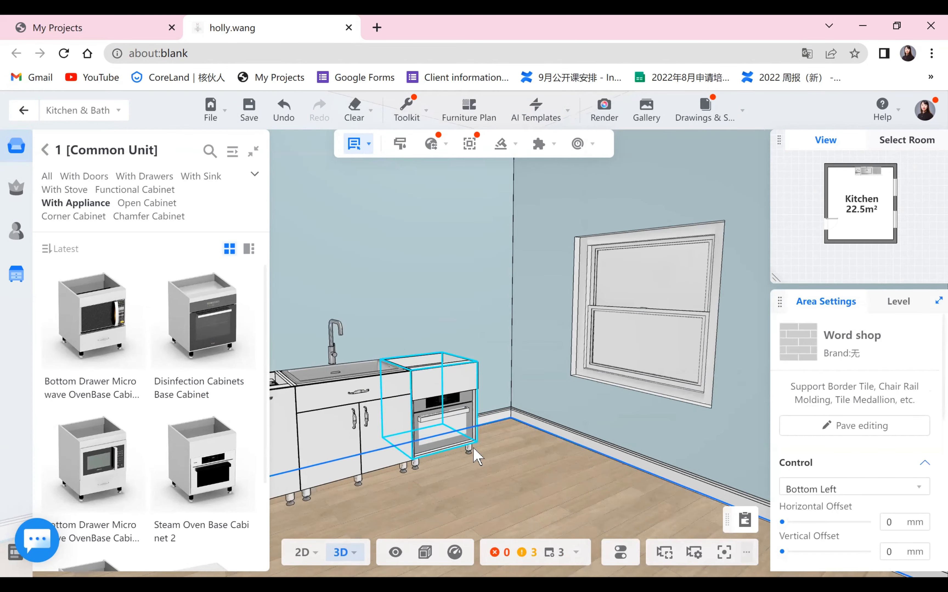
drag(457, 463, 593, 428)
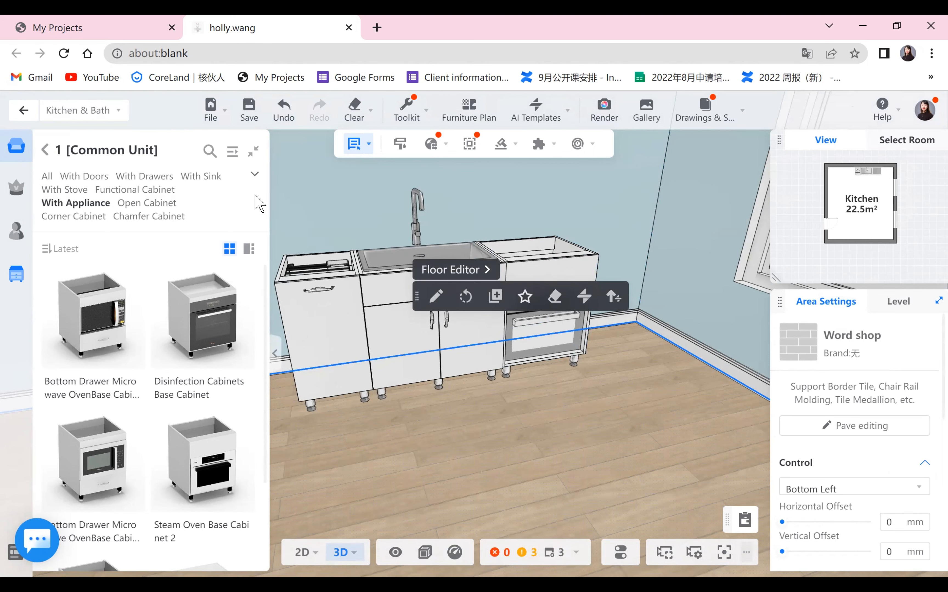
key(ctrl+x)
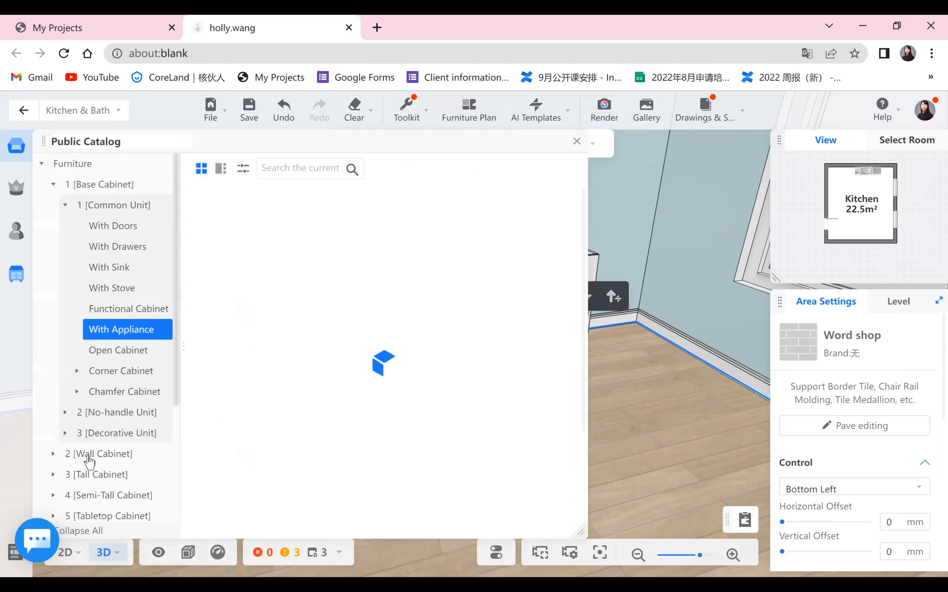
click(133, 350)
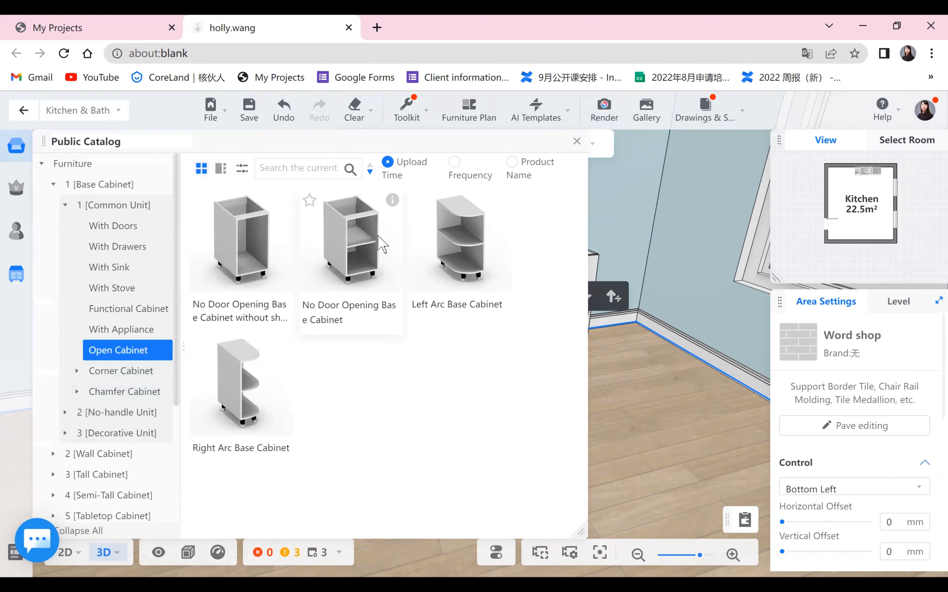
click(81, 372)
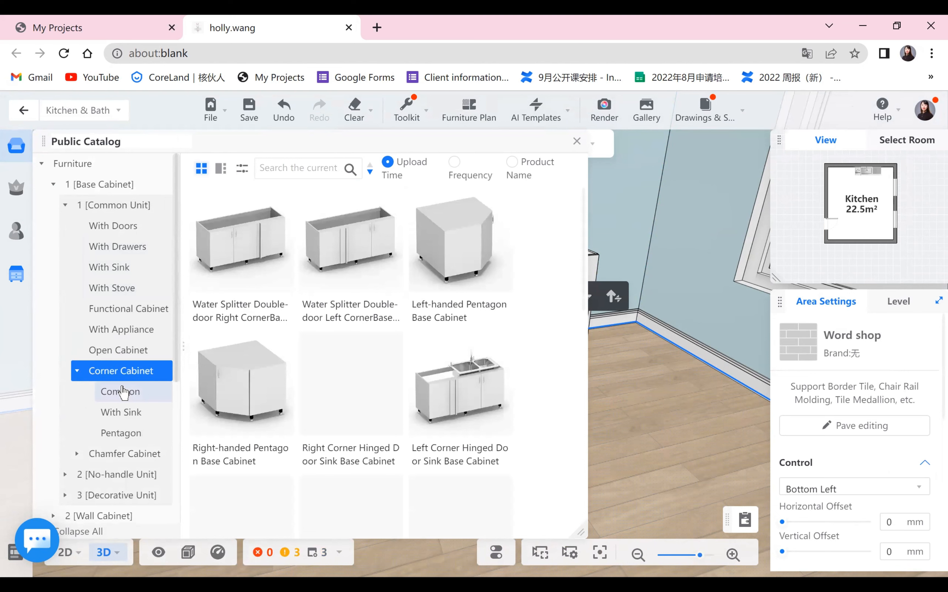
click(122, 392)
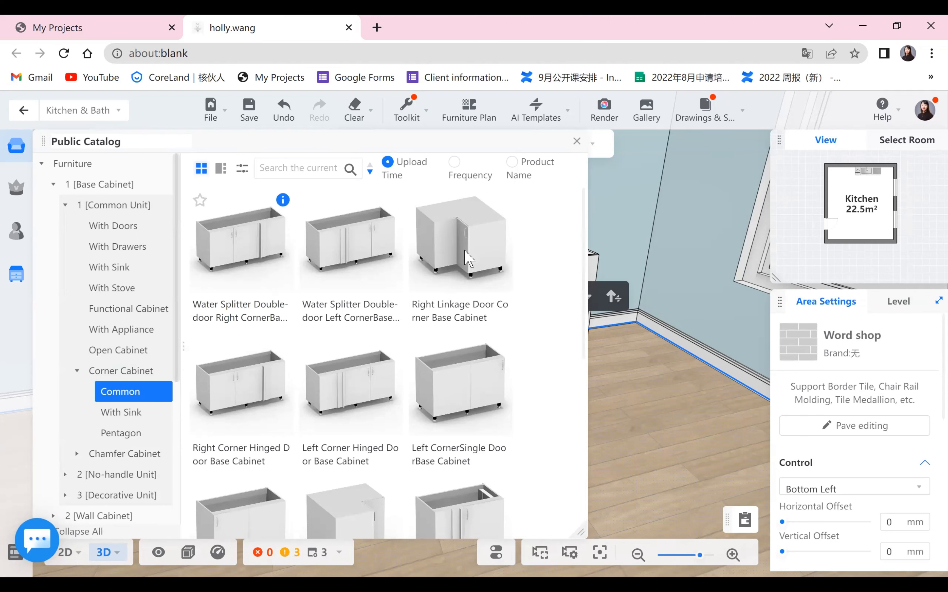
mouse_move(285, 206)
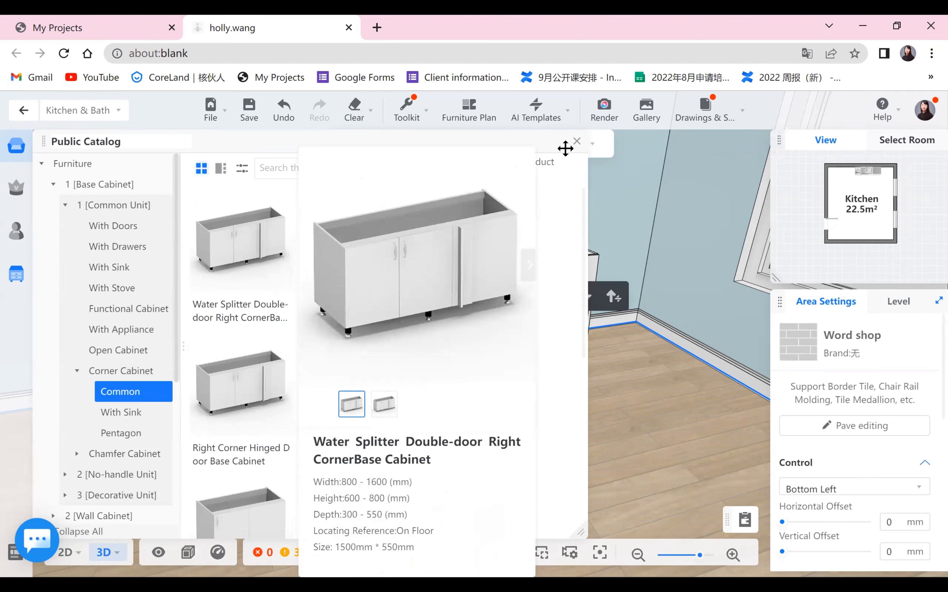
mouse_move(509, 219)
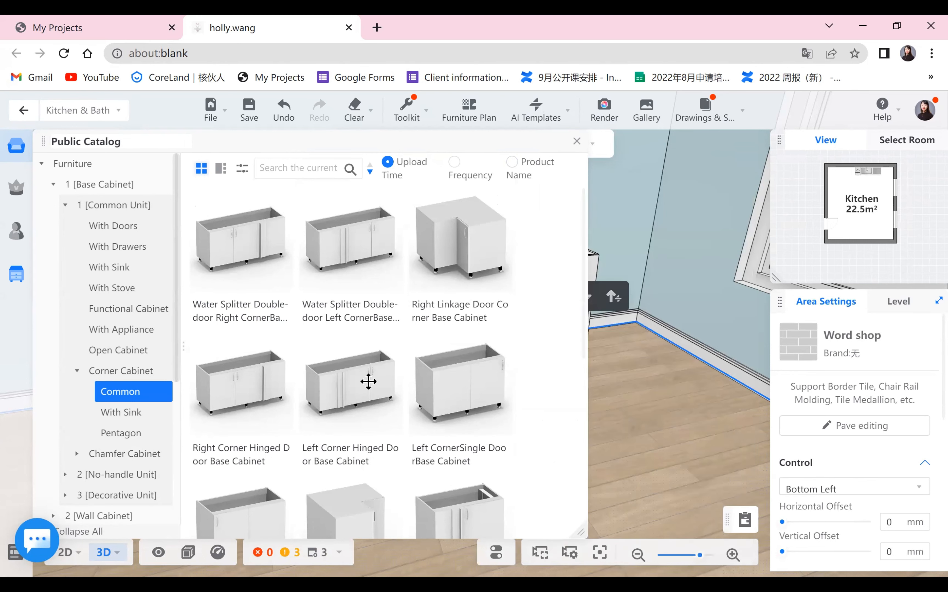
scroll(370, 382, down, 5)
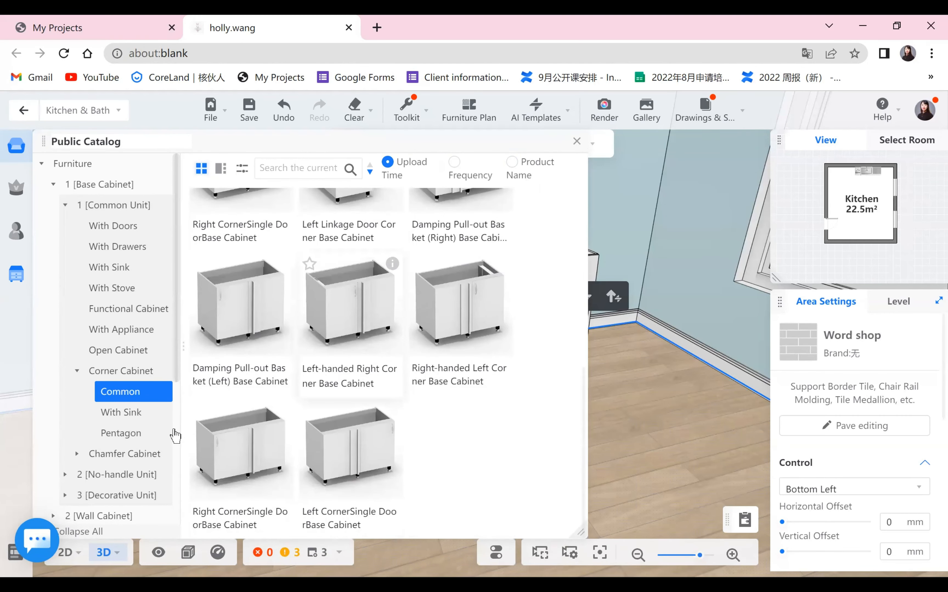
click(128, 436)
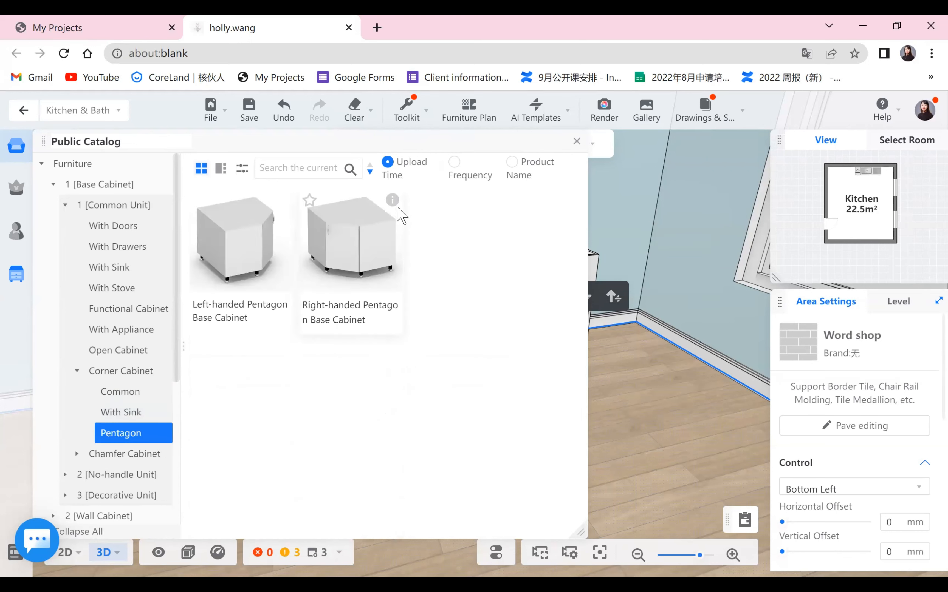
mouse_move(400, 212)
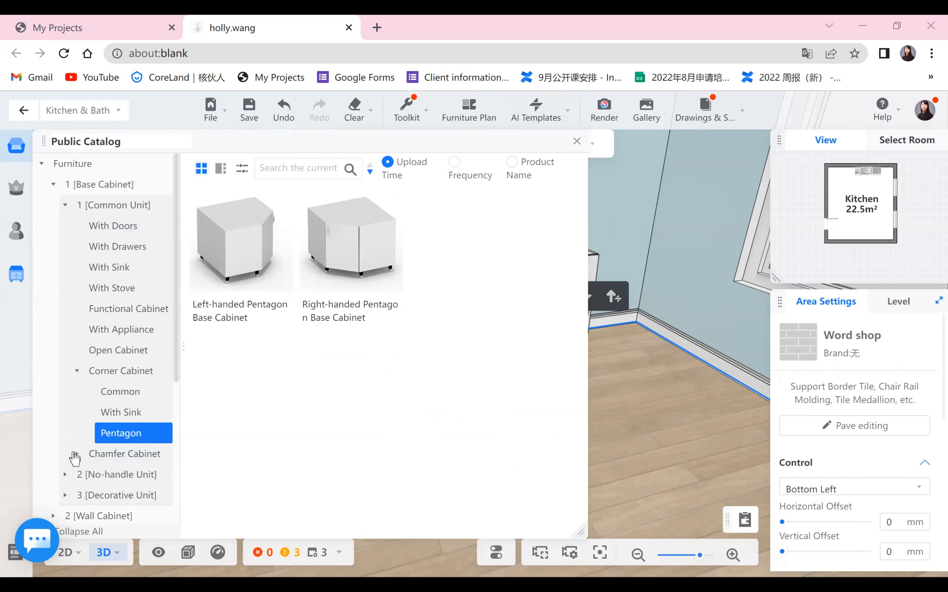
click(98, 454)
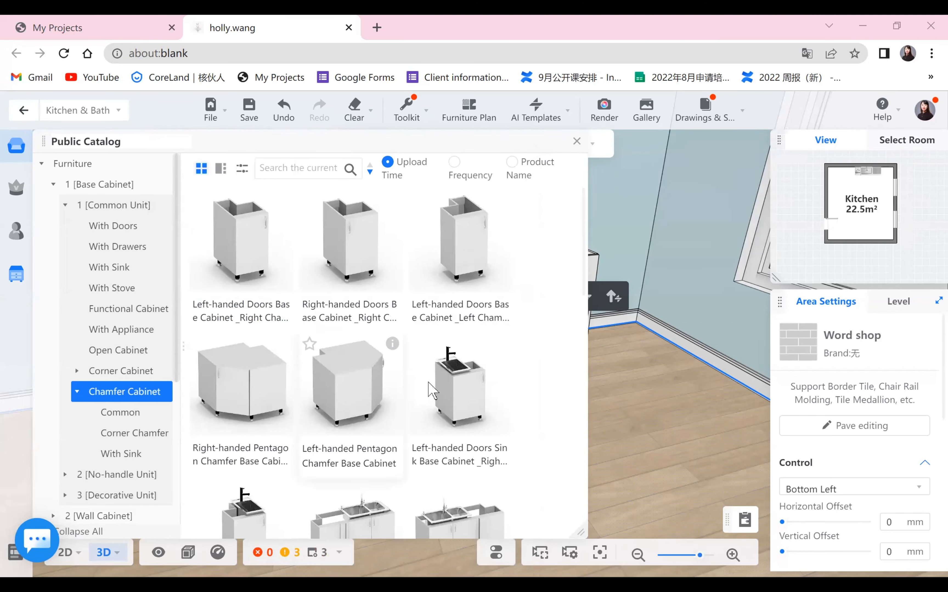
scroll(433, 385, down, 2)
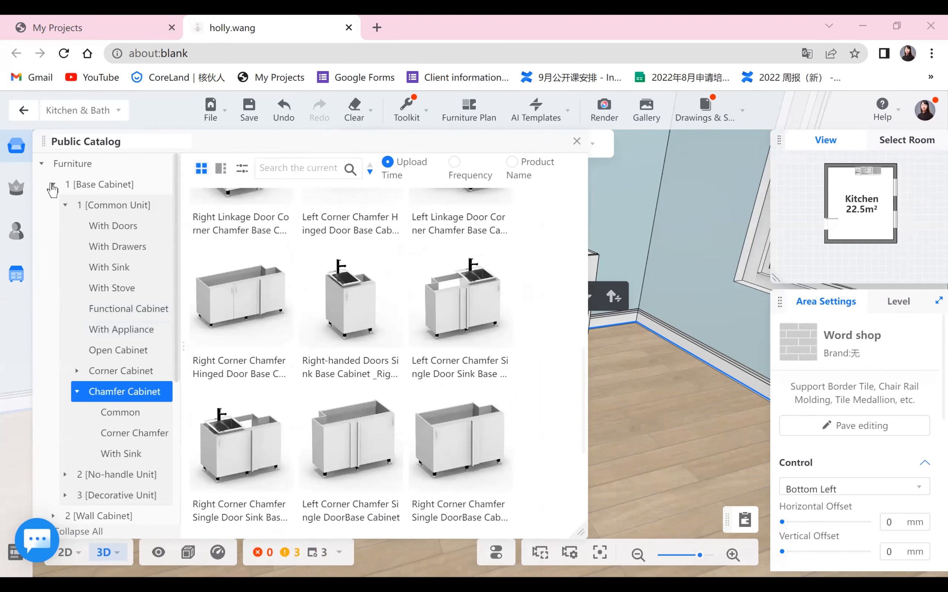
- Collapse the Base Cabinet category and open the Wall Cabinet category of the catalog
click(53, 186)
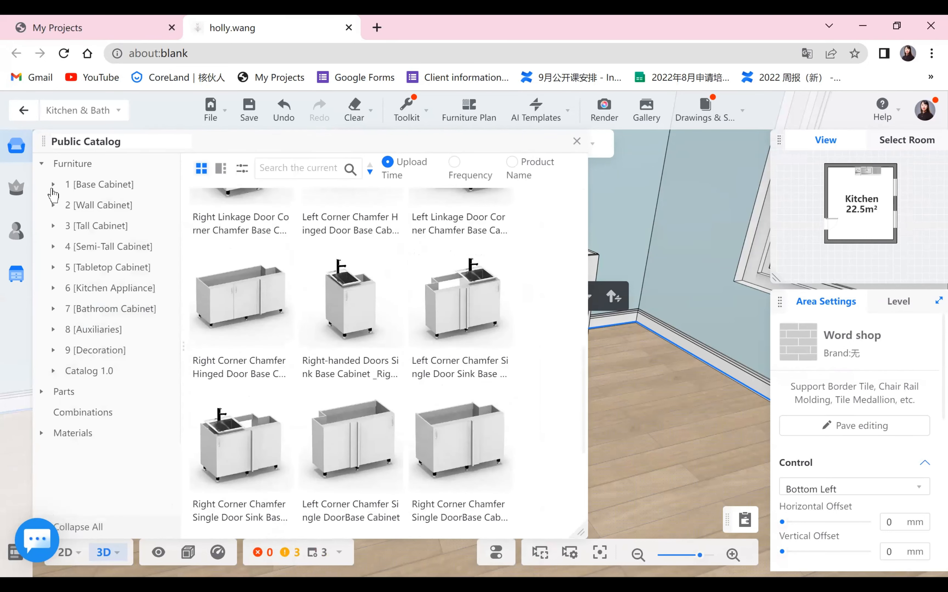
click(78, 207)
click(90, 256)
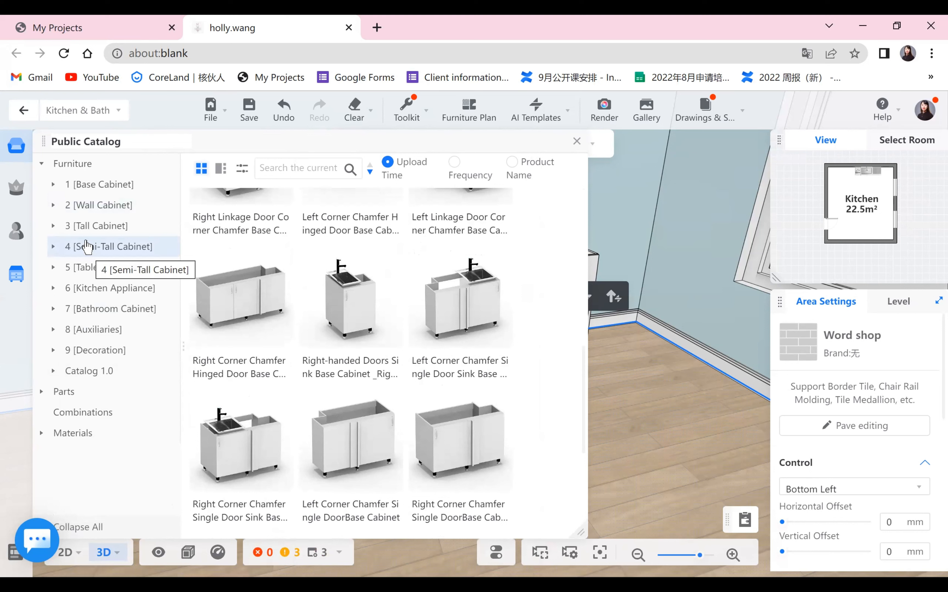
click(52, 205)
click(93, 207)
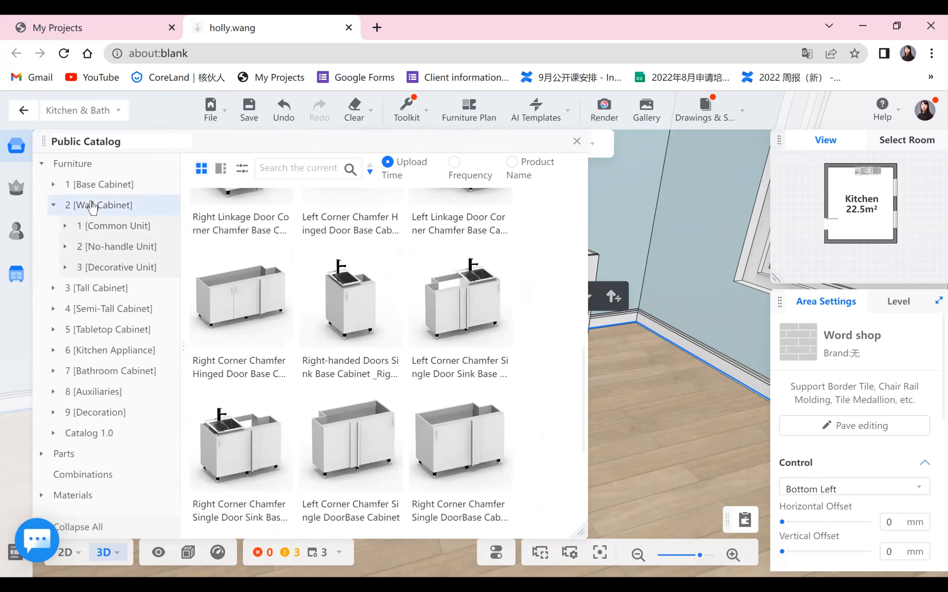
click(91, 211)
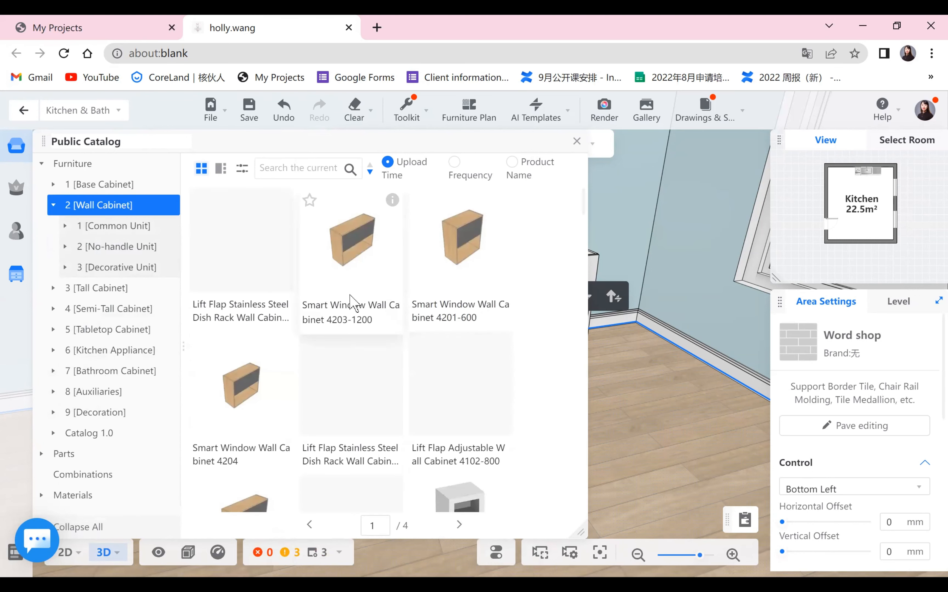
- Scroll through the Wall Cabinet catalog to examine the available wall cabinet models
scroll(398, 311, down, 5)
scroll(402, 315, down, 3)
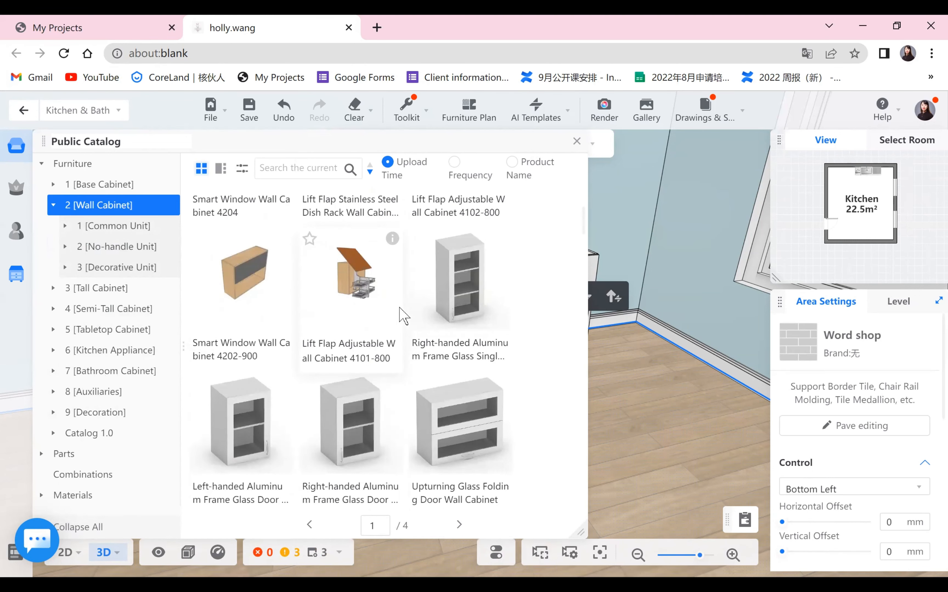
scroll(500, 366, down, 6)
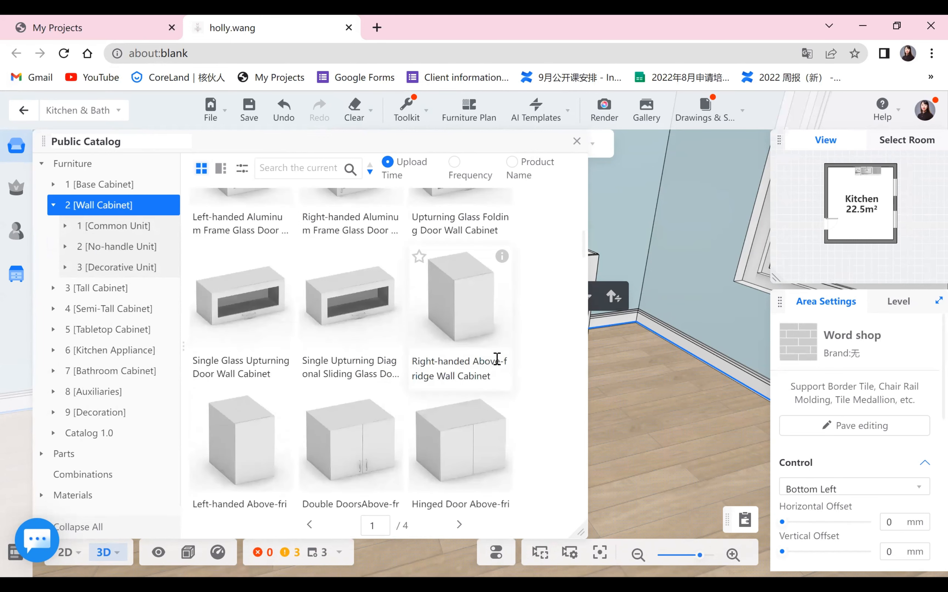
scroll(497, 362, down, 7)
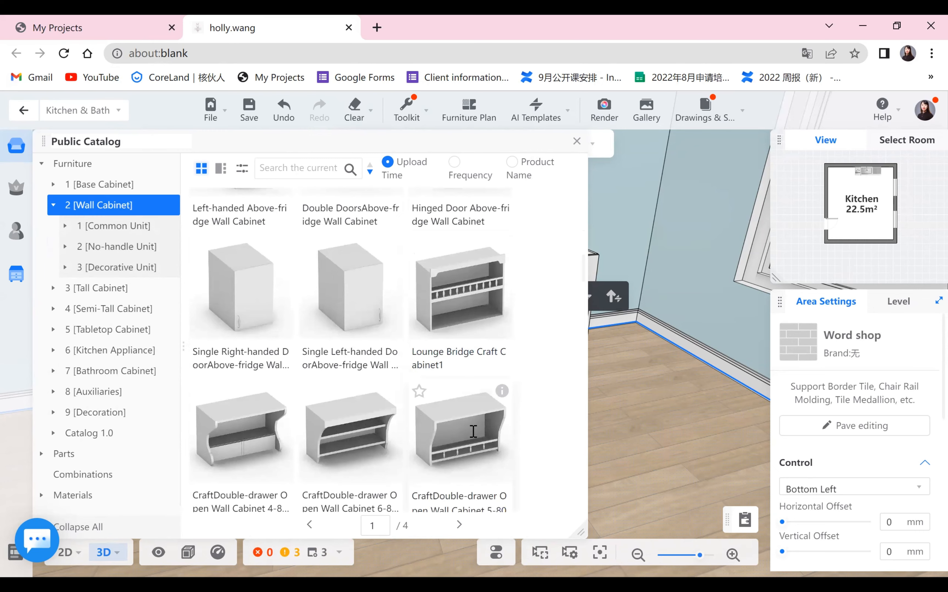
scroll(474, 458, down, 8)
scroll(472, 428, down, 1)
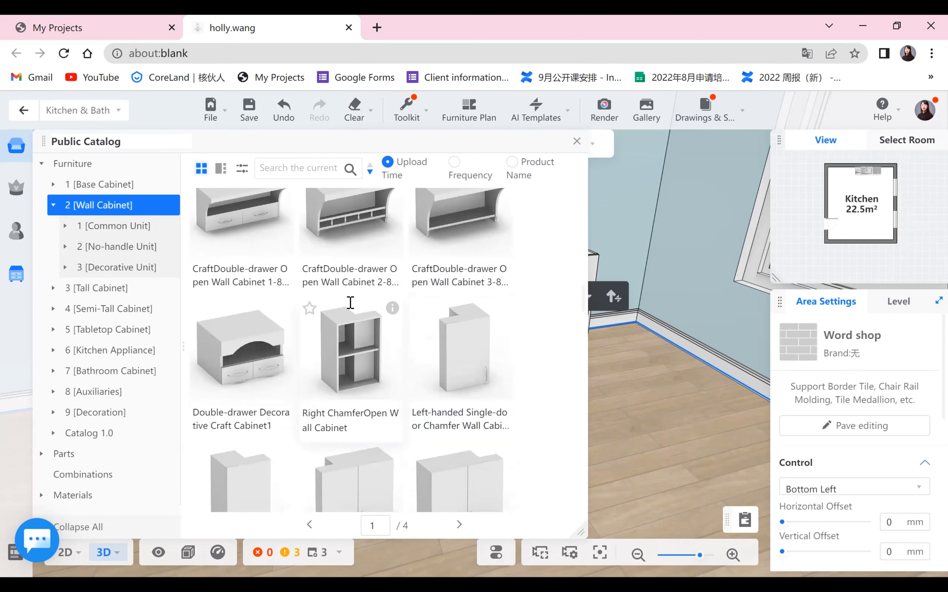
scroll(419, 365, down, 15)
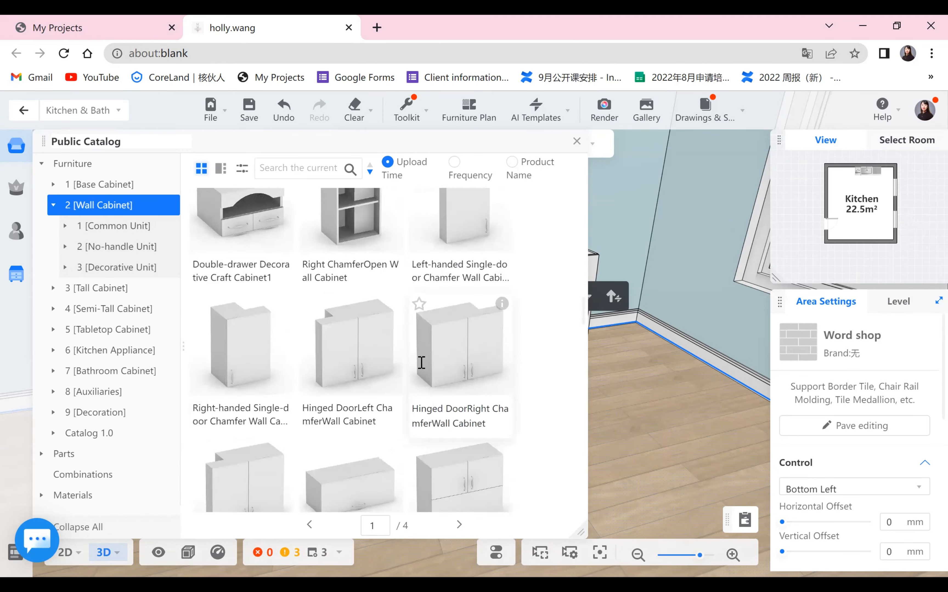
scroll(421, 368, down, 15)
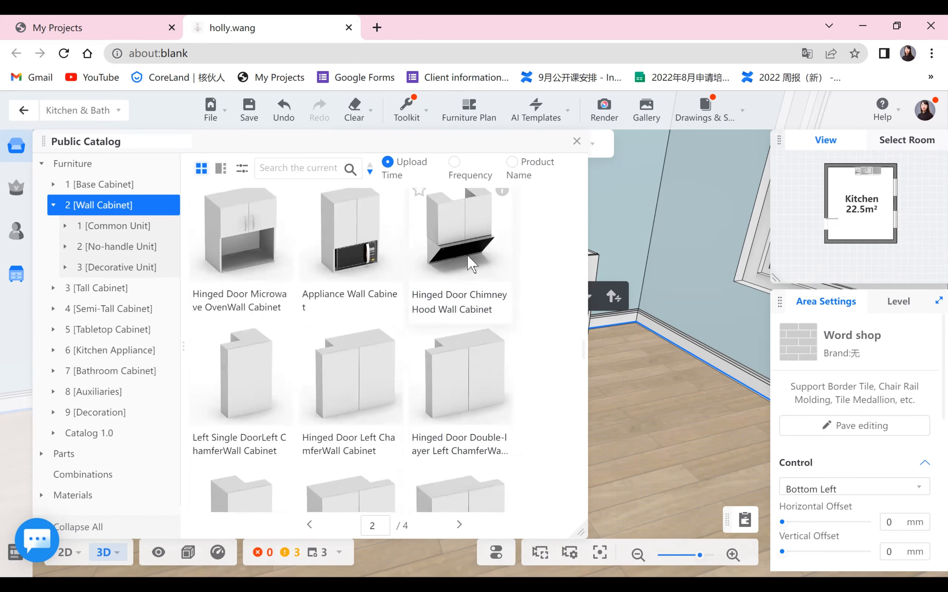
scroll(463, 247, down, 9)
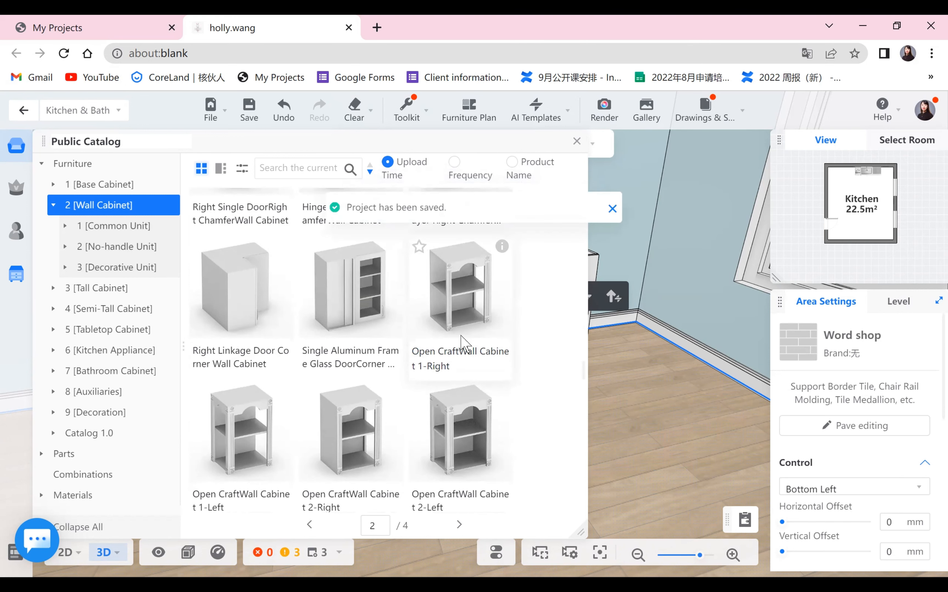
scroll(463, 345, down, 20)
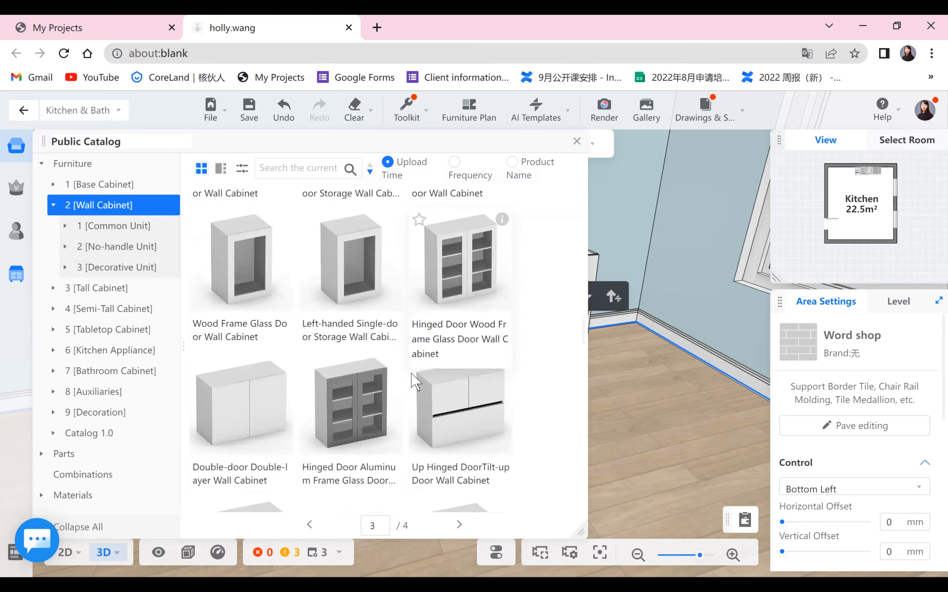
scroll(474, 406, down, 1)
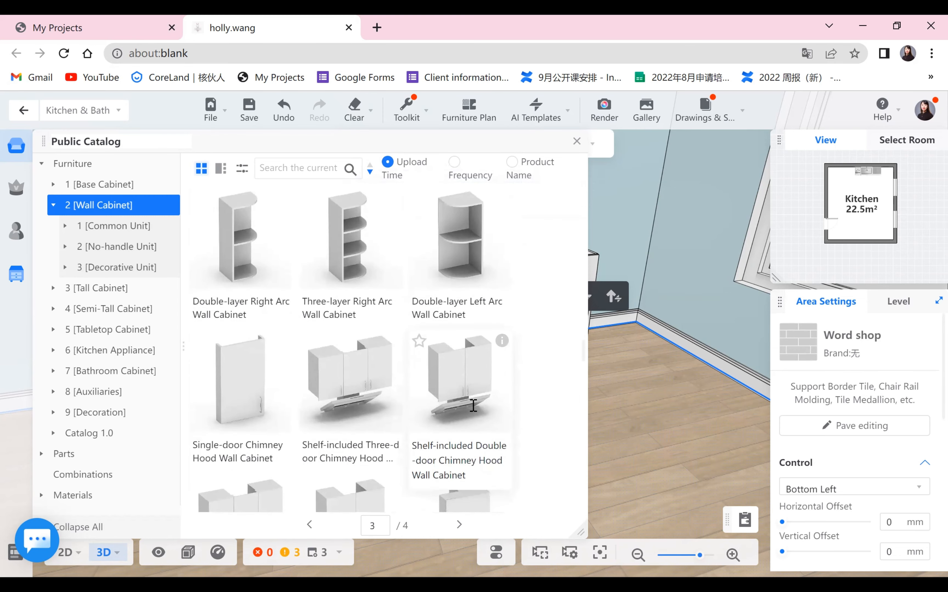
- Browse the Tall Cabinet catalog pages to examine the high cabinet models
scroll(427, 316, down, 10)
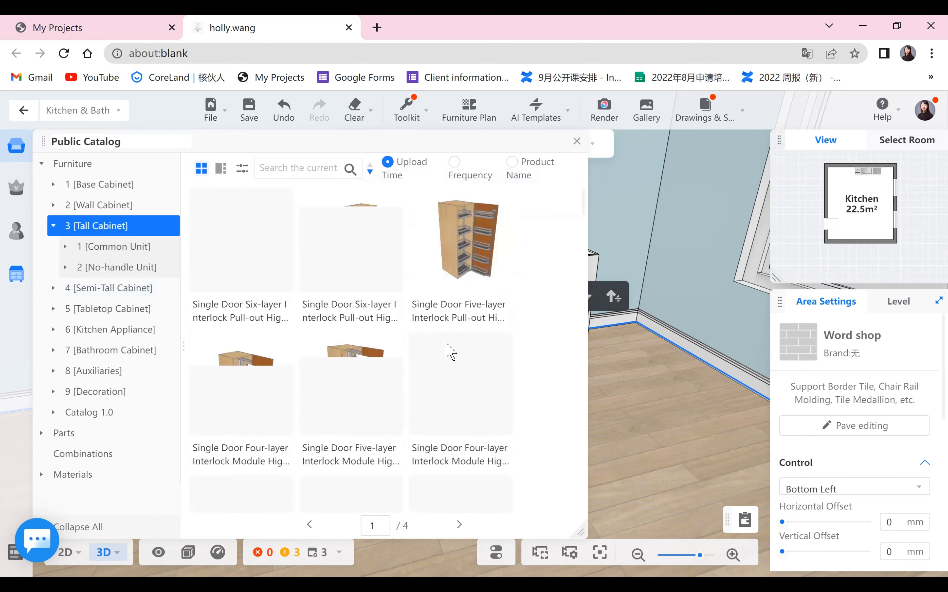
scroll(451, 351, down, 5)
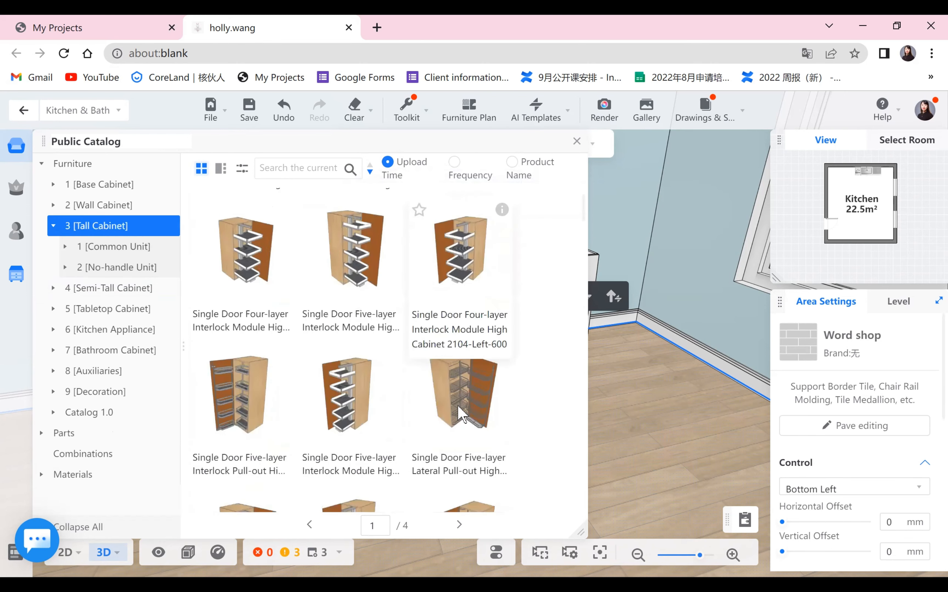
scroll(583, 364, down, 10)
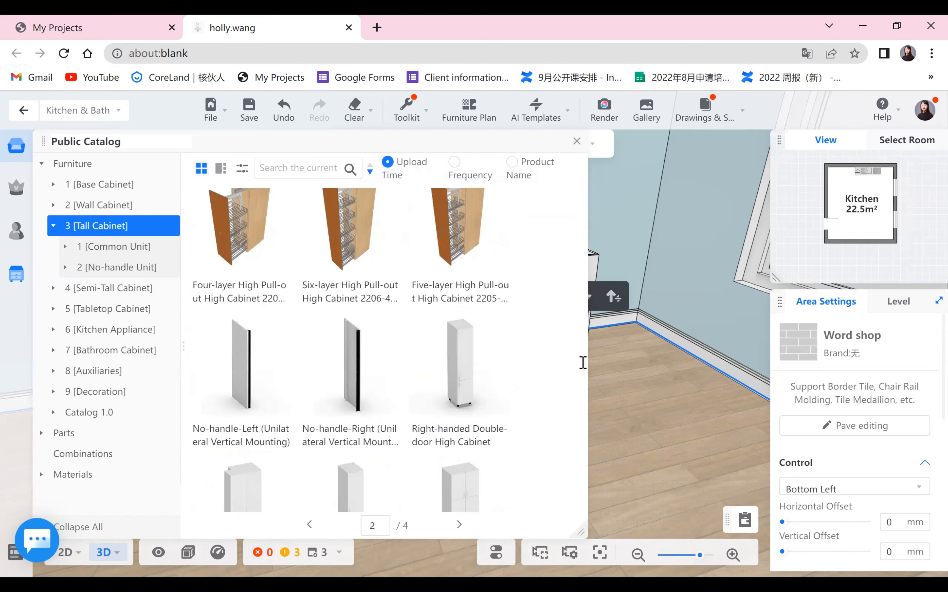
scroll(586, 403, down, 3)
scroll(509, 423, down, 5)
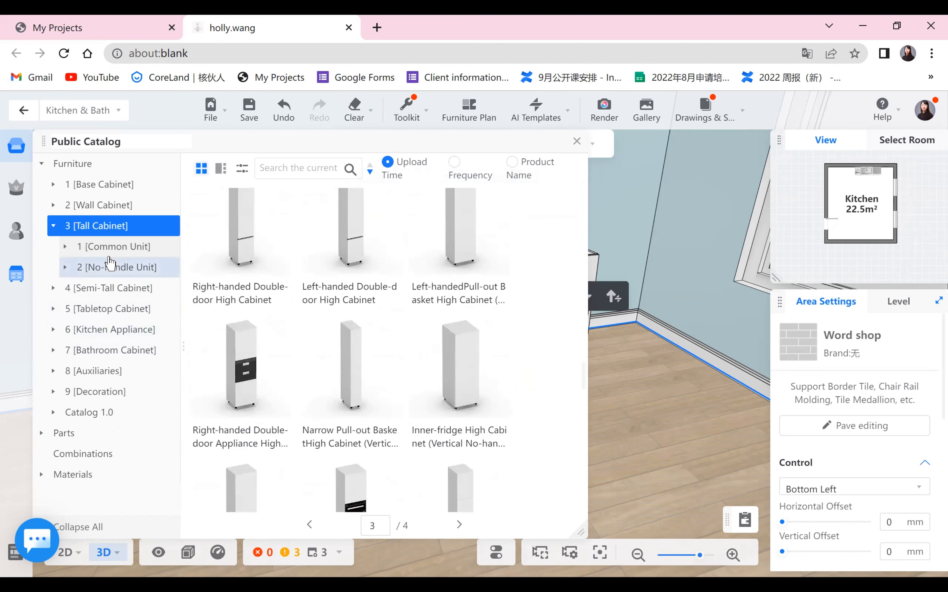
- Preview the Semi-Tall Cabinet category, then return to the Tall Cabinet category and browse further models
click(89, 289)
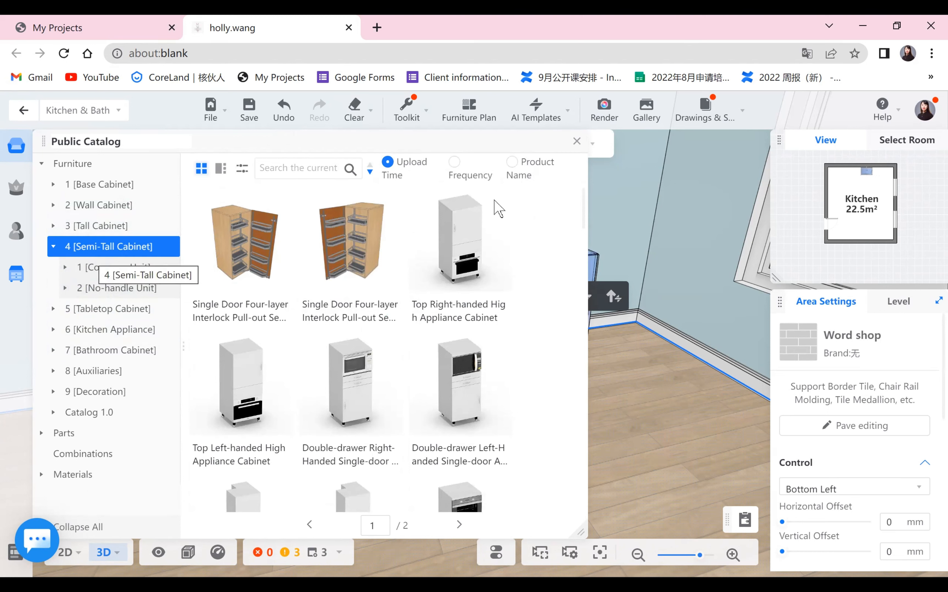
mouse_move(501, 200)
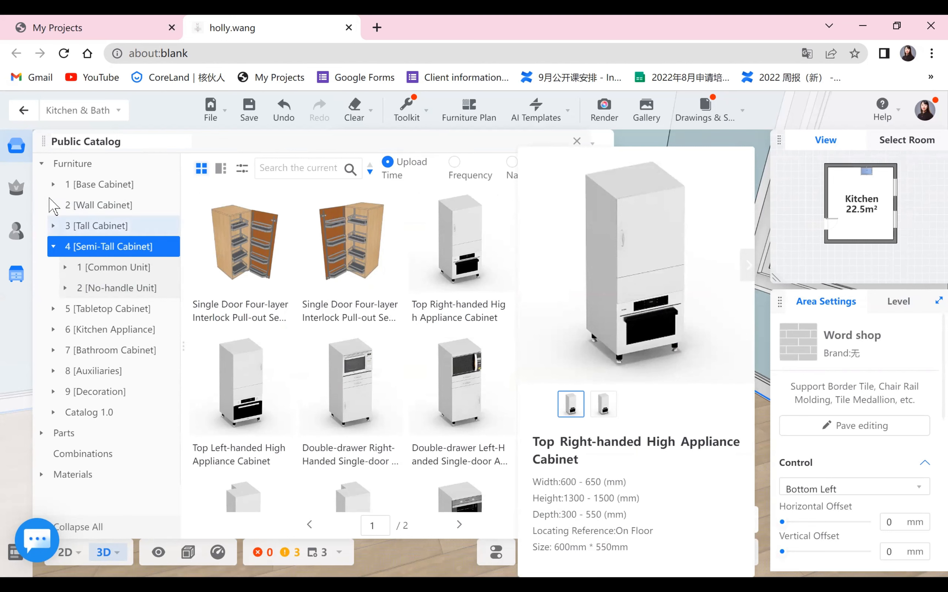
click(115, 226)
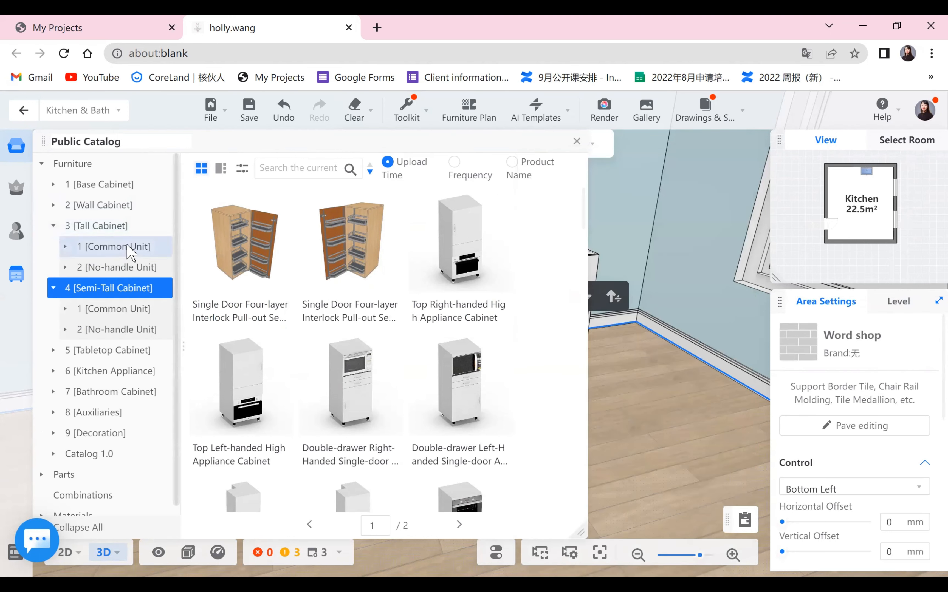
click(117, 226)
scroll(466, 362, down, 5)
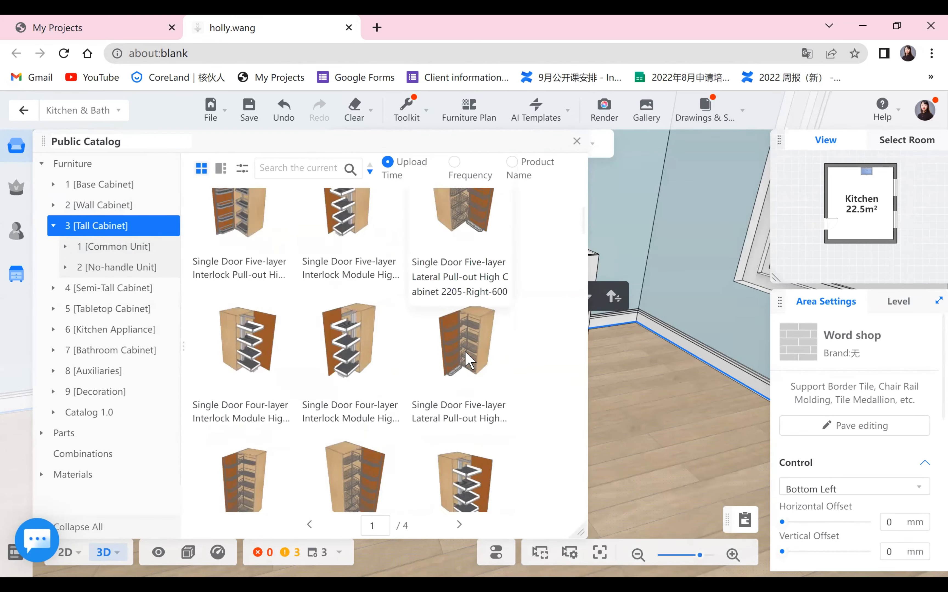
scroll(482, 353, down, 2)
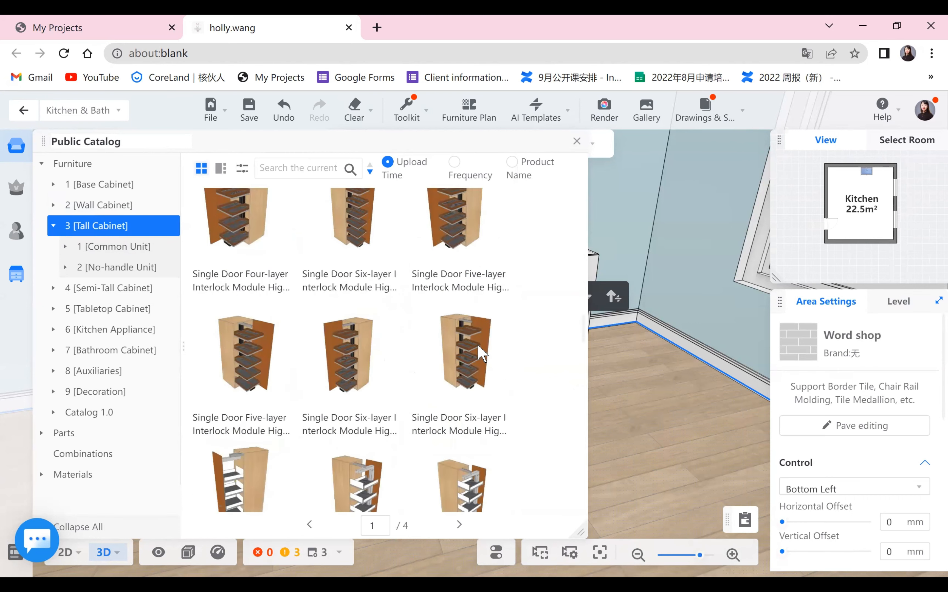
scroll(482, 353, down, 2)
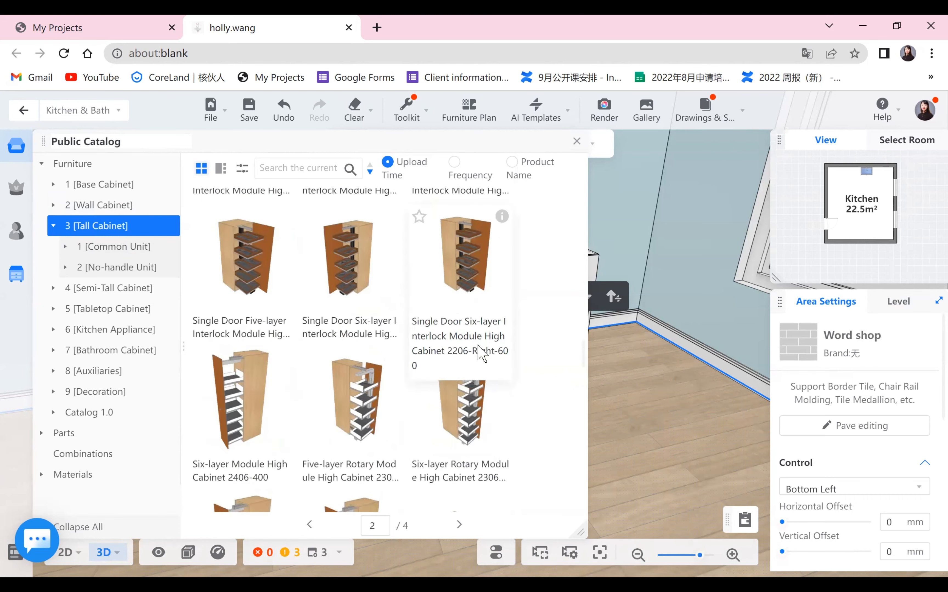
scroll(481, 354, down, 9)
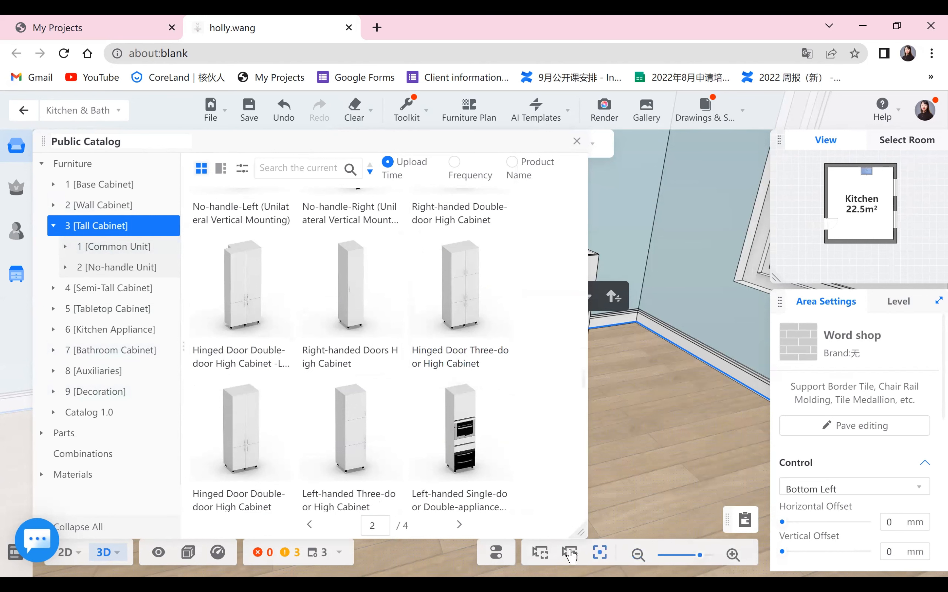
- Open the Semi-Tall Cabinet category and pick the Double-drawer Right-Handed Single-door Appliance High Cabinet to place in the kitchen
mouse_move(496, 554)
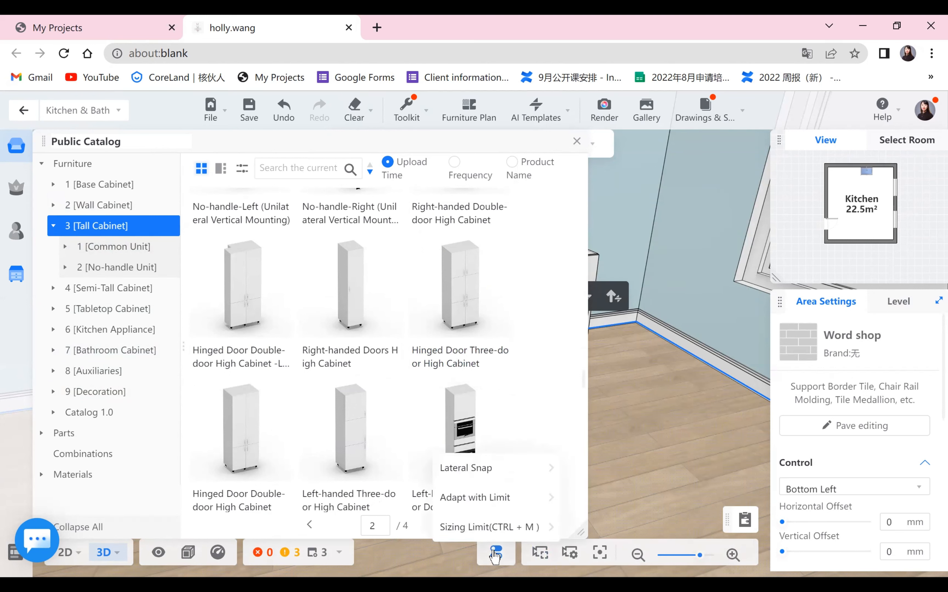
mouse_move(470, 527)
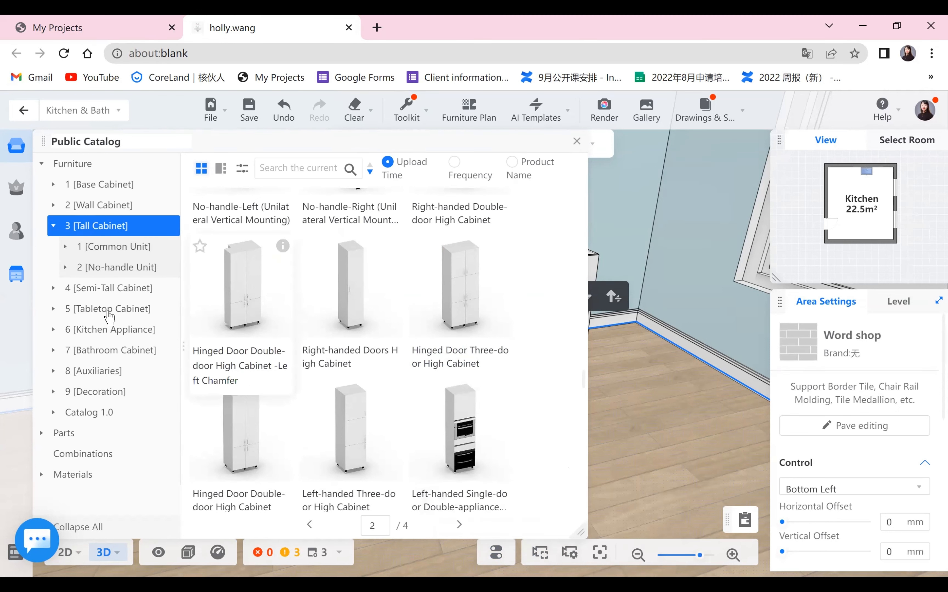
click(60, 290)
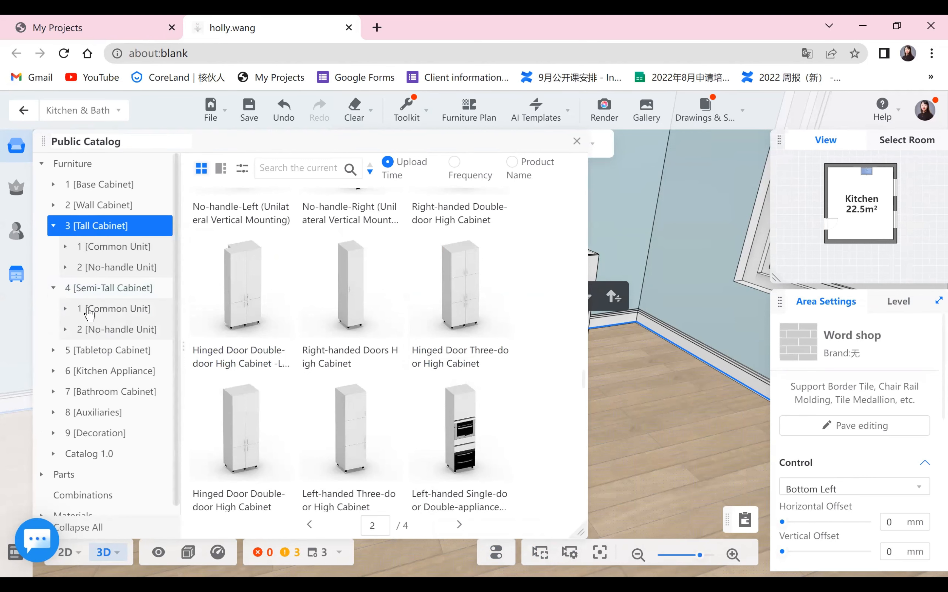
click(118, 290)
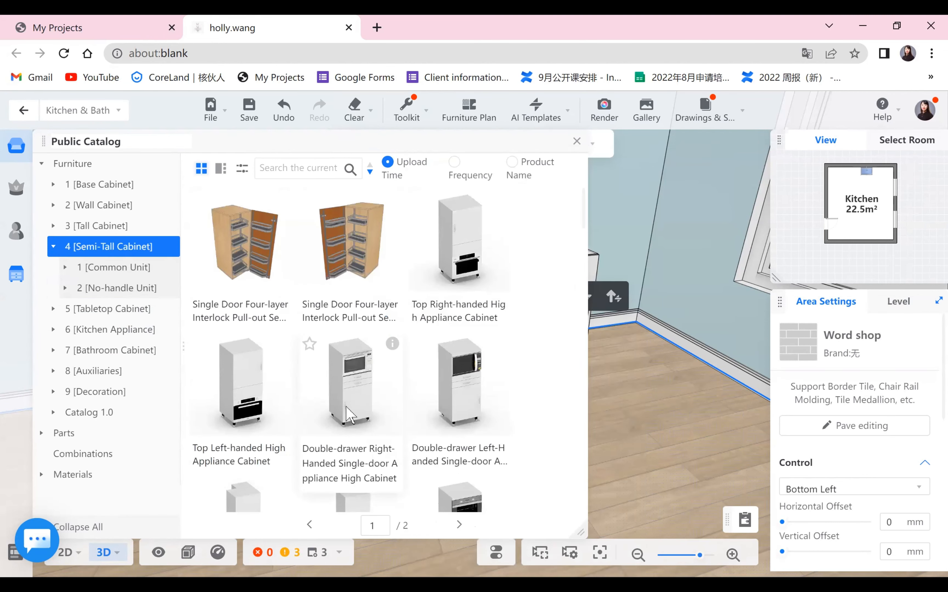
click(397, 402)
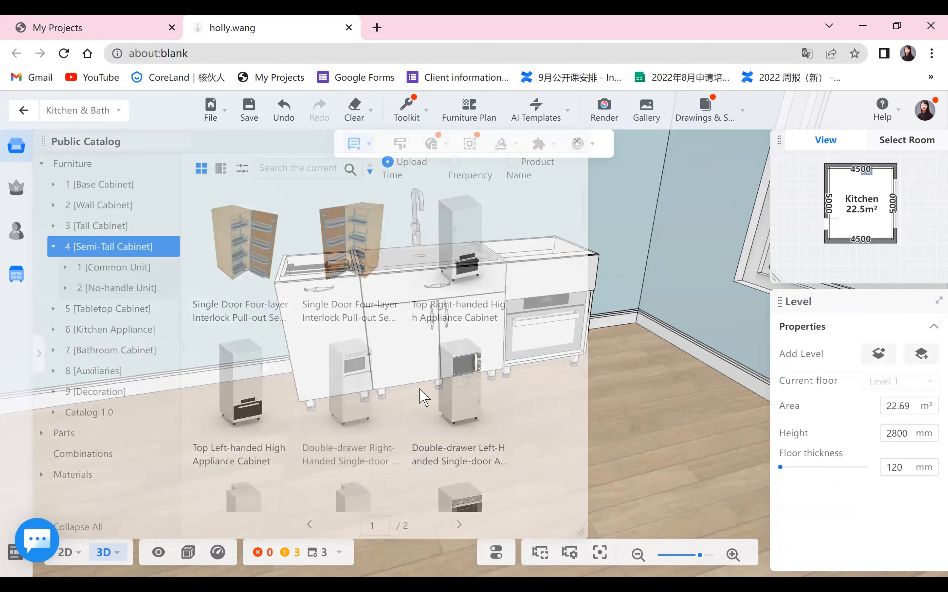
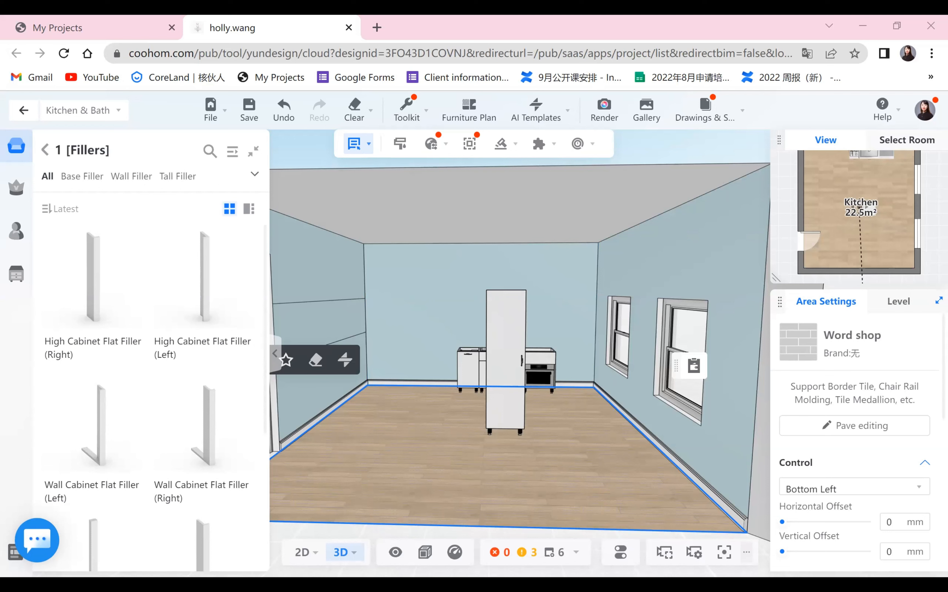
key(alt+Tab)
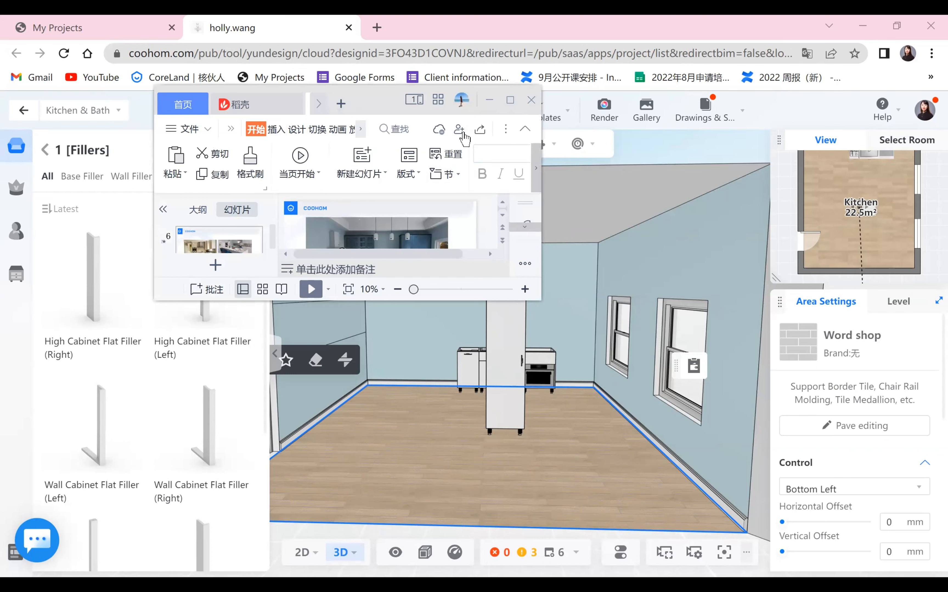
key(alt+Tab)
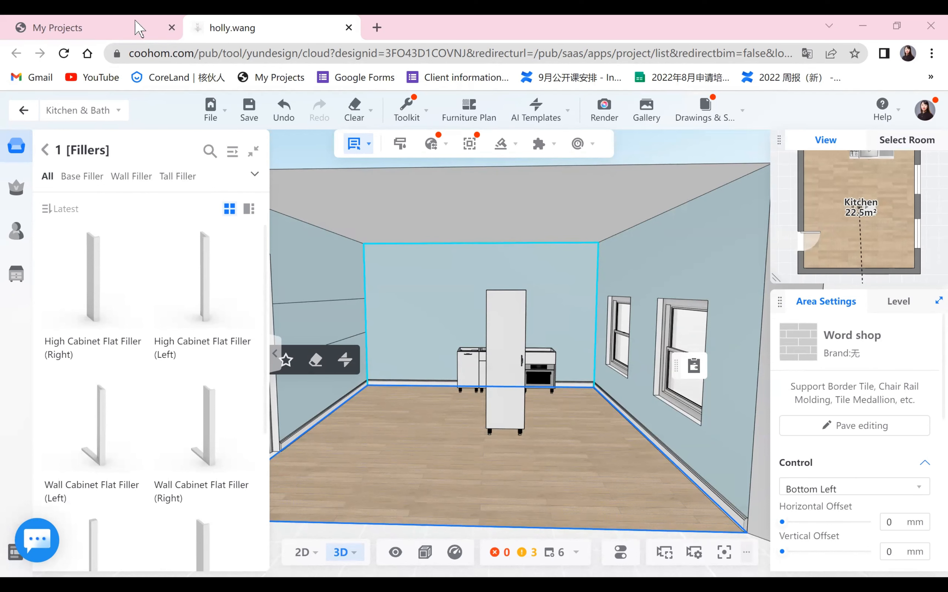
- Return to the public catalog, select the placed high cabinet and open its door style settings
click(45, 151)
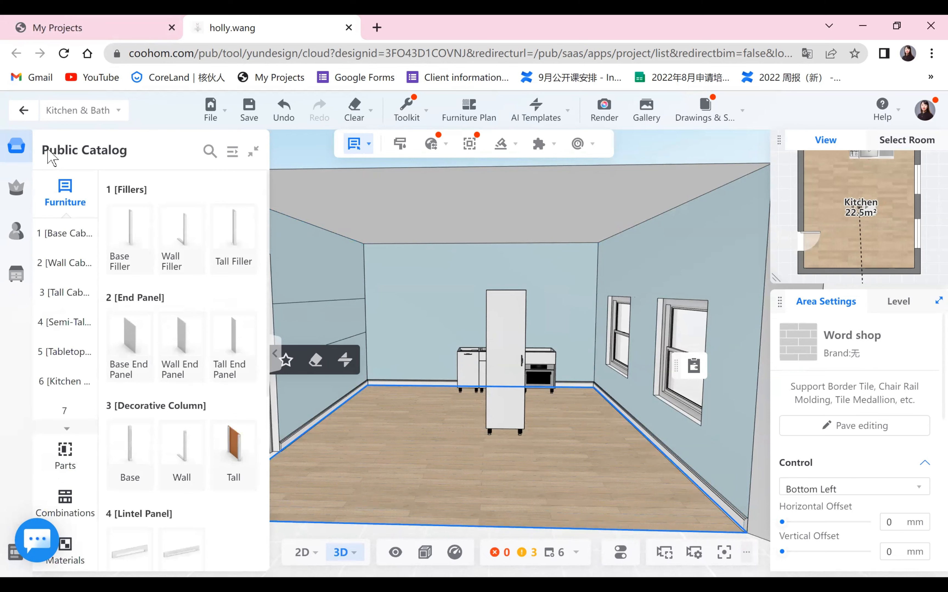
mouse_move(142, 345)
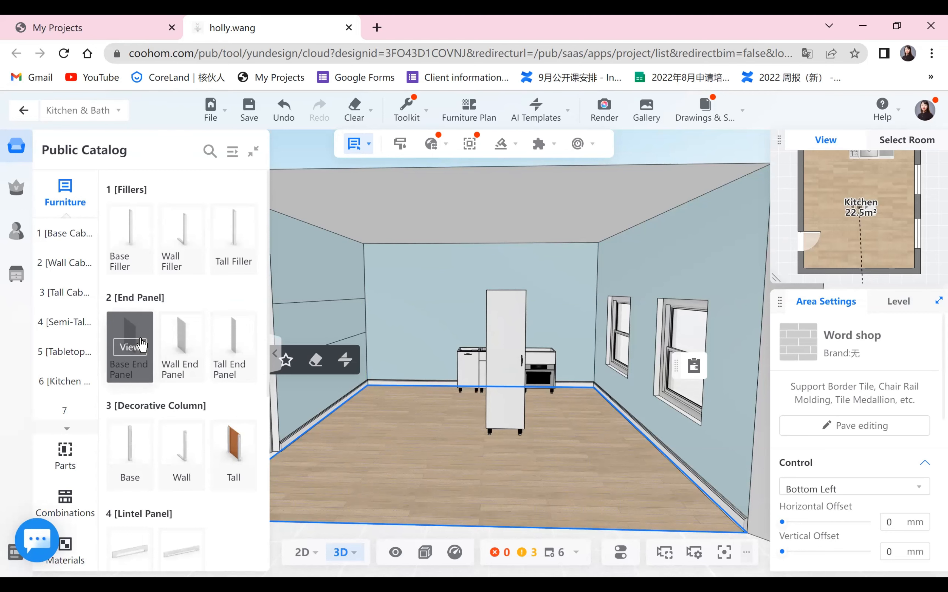
drag(434, 447, 544, 447)
drag(603, 412, 452, 403)
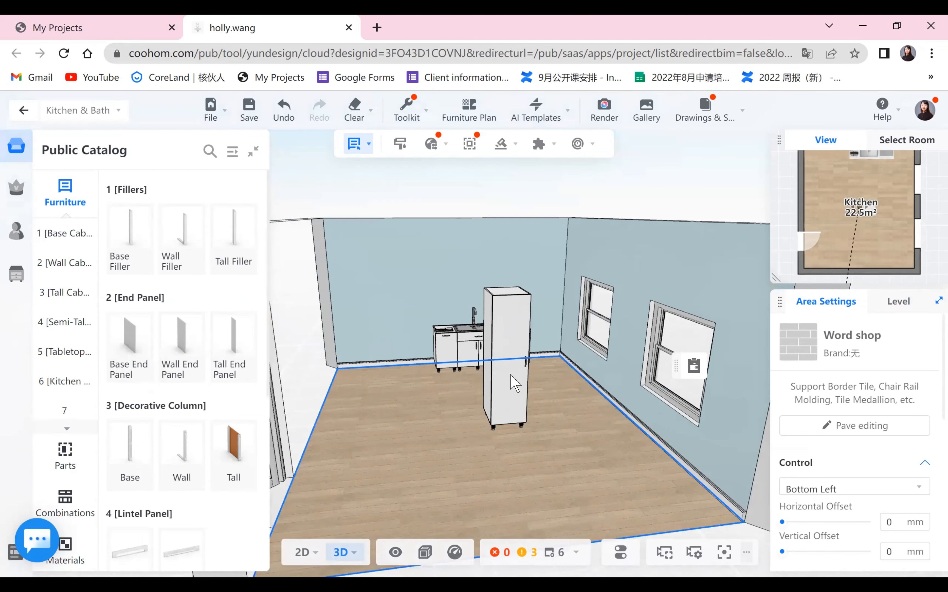
drag(569, 473, 544, 419)
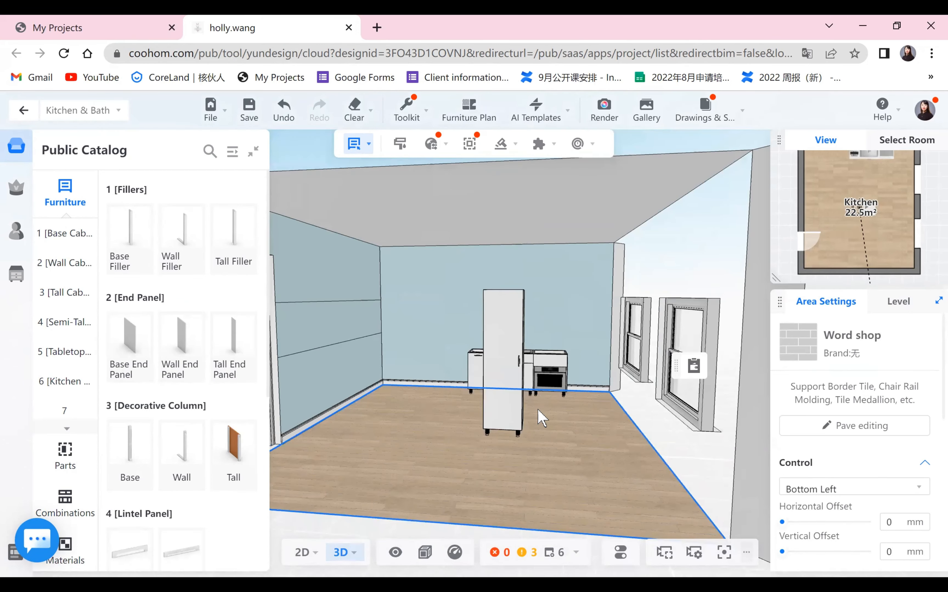
drag(482, 448, 523, 462)
drag(498, 507, 543, 433)
drag(632, 464, 553, 375)
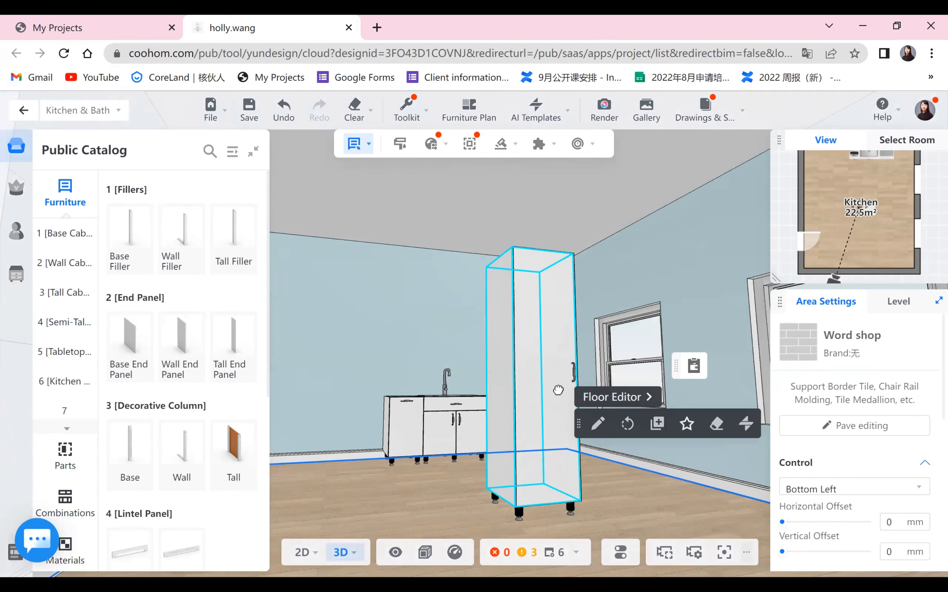
click(878, 326)
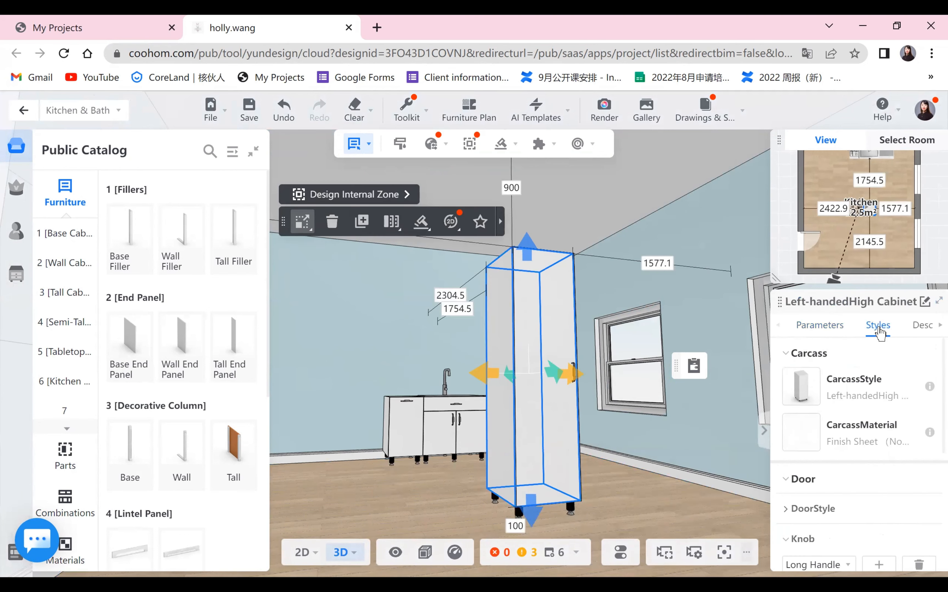
scroll(810, 417, down, 4)
click(787, 362)
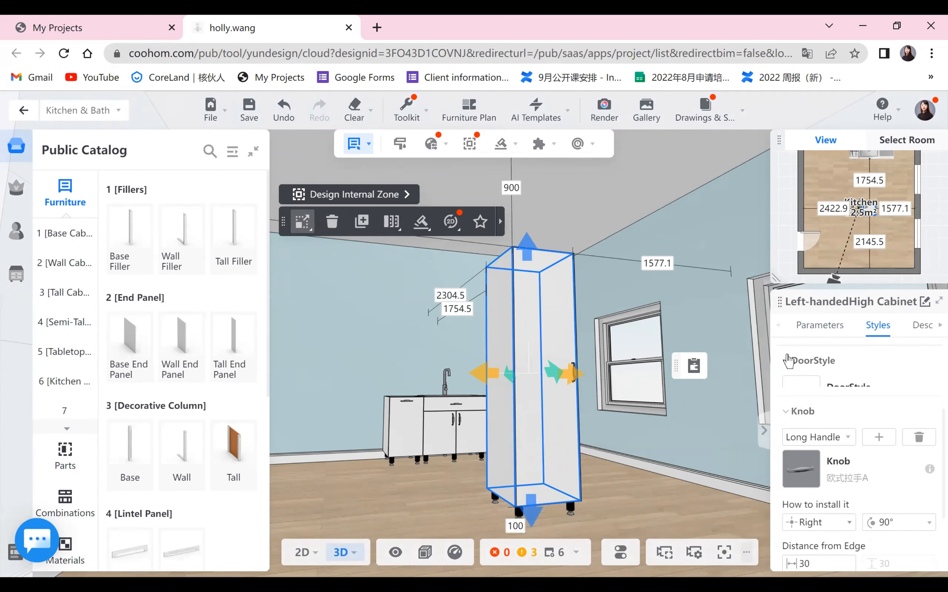
- Replace the high cabinet's door with the blue Paint Series 04 Fake Louver door panel from the public catalog
click(808, 411)
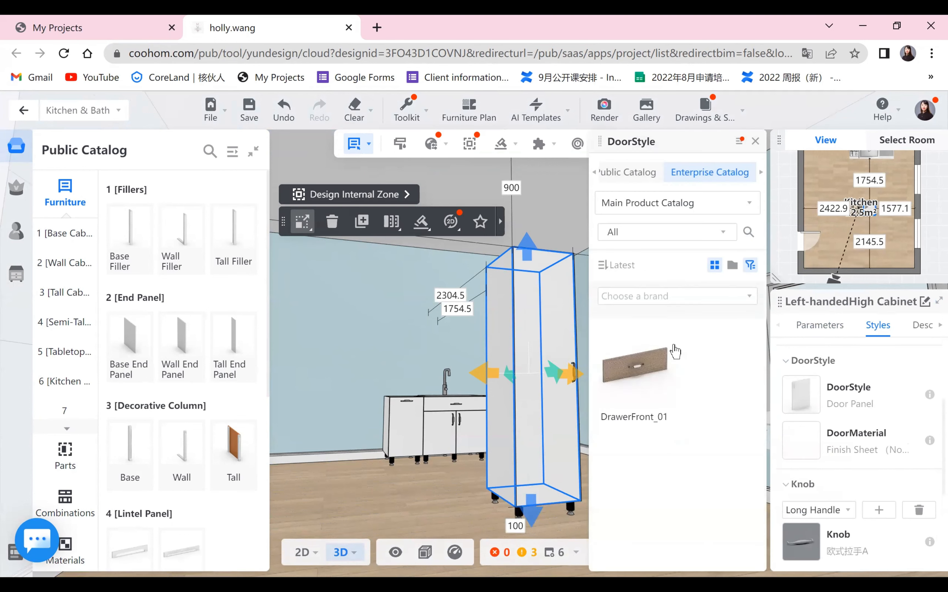
click(622, 173)
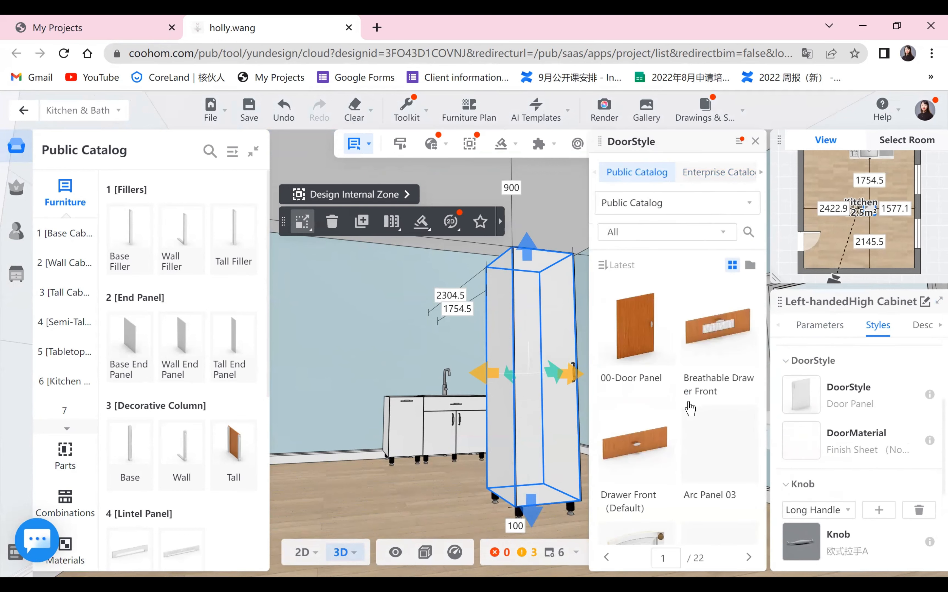
scroll(694, 409, down, 8)
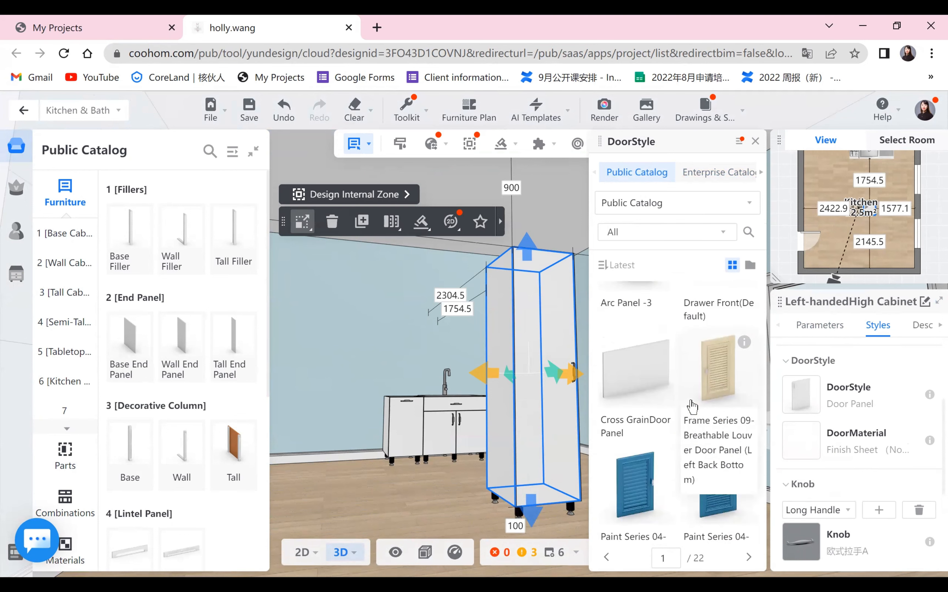
scroll(692, 407, down, 3)
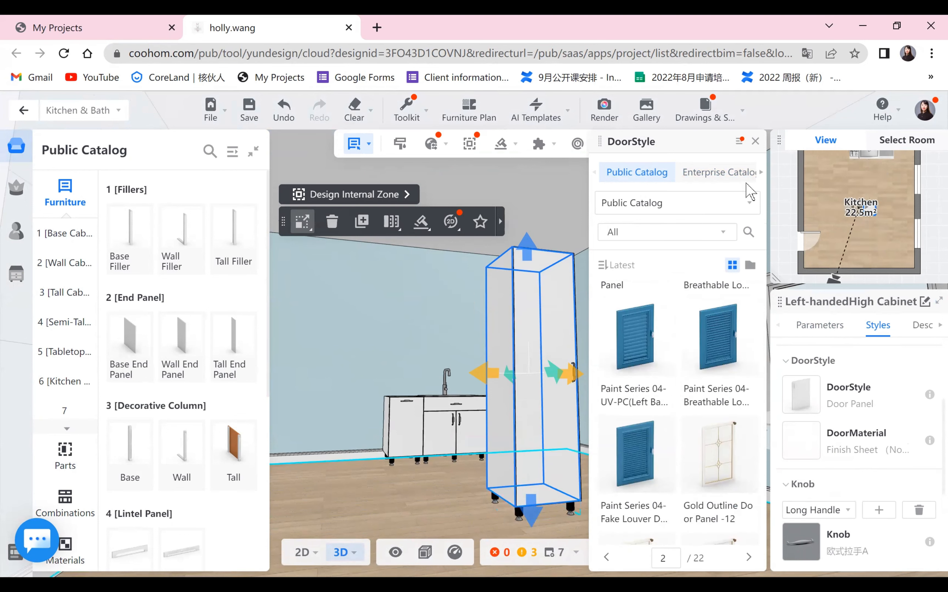
click(755, 142)
click(634, 489)
- Switch to 2D and place a High Cabinet End Panel (Left) against the side of the tall cabinet
drag(627, 470, 430, 447)
drag(467, 417, 539, 477)
drag(636, 473, 533, 481)
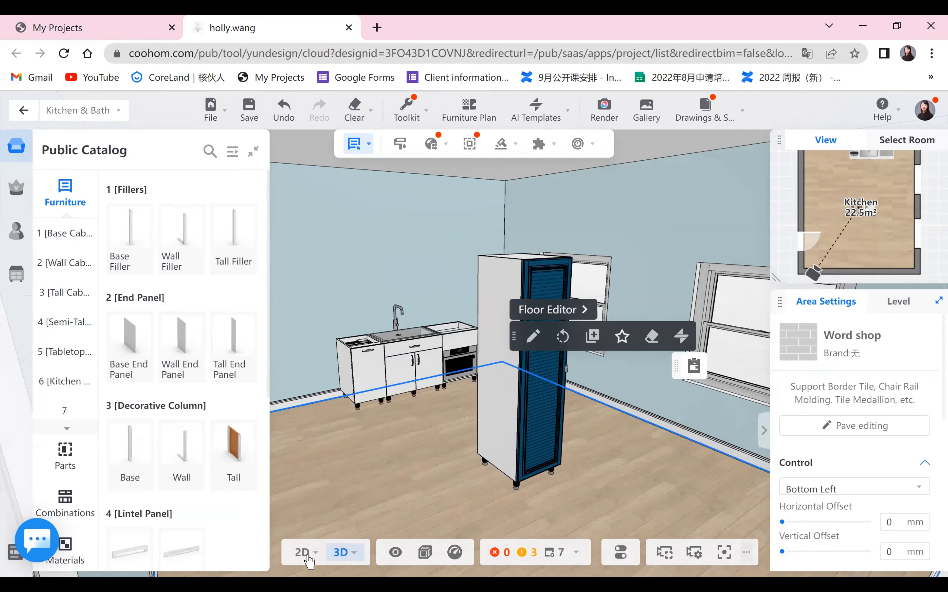
drag(308, 480, 544, 486)
click(303, 553)
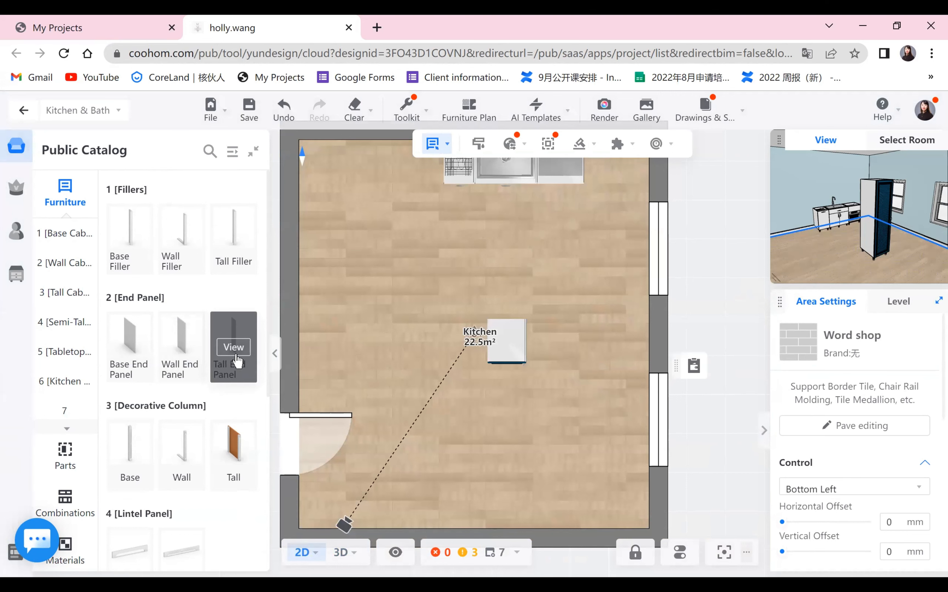
click(234, 351)
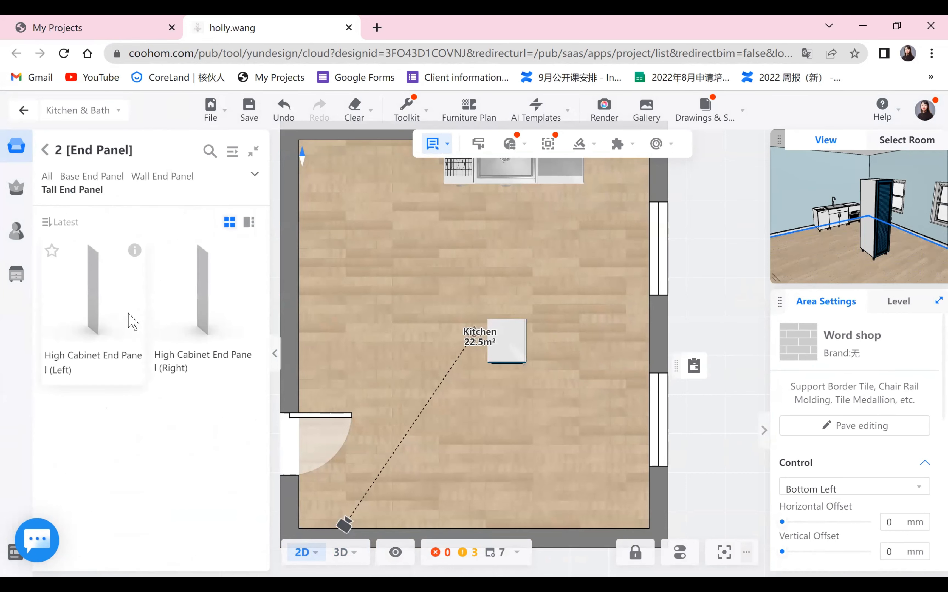
drag(128, 321, 485, 345)
click(452, 403)
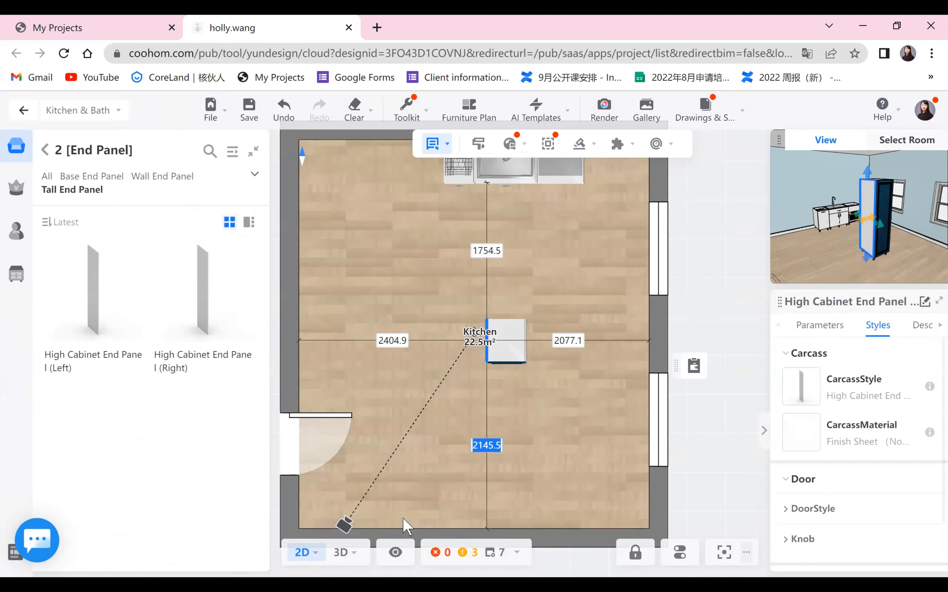
- Switch back to 3D, start the Style Brush and sample the tall cabinet's louver door style
mouse_move(344, 553)
click(336, 495)
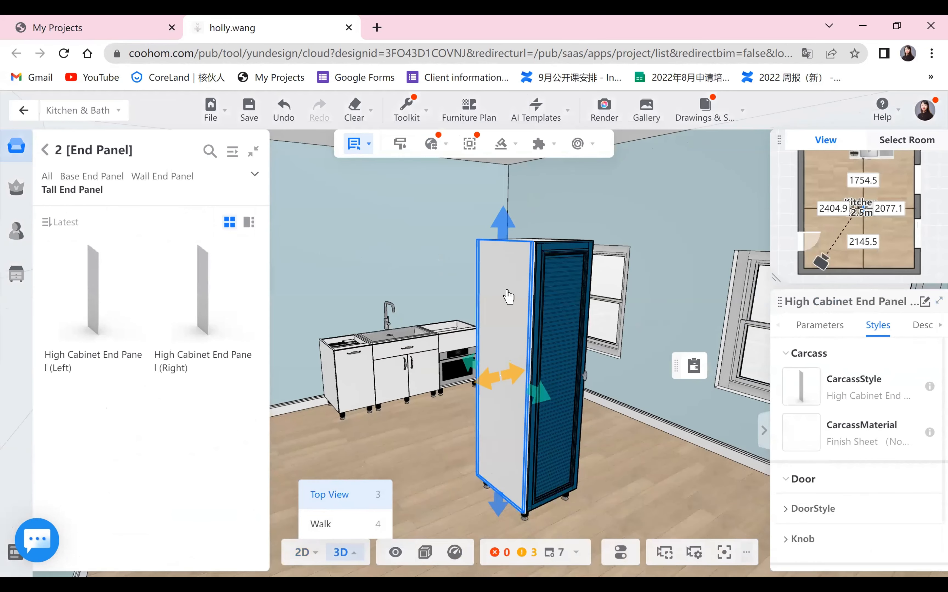
drag(551, 460, 521, 462)
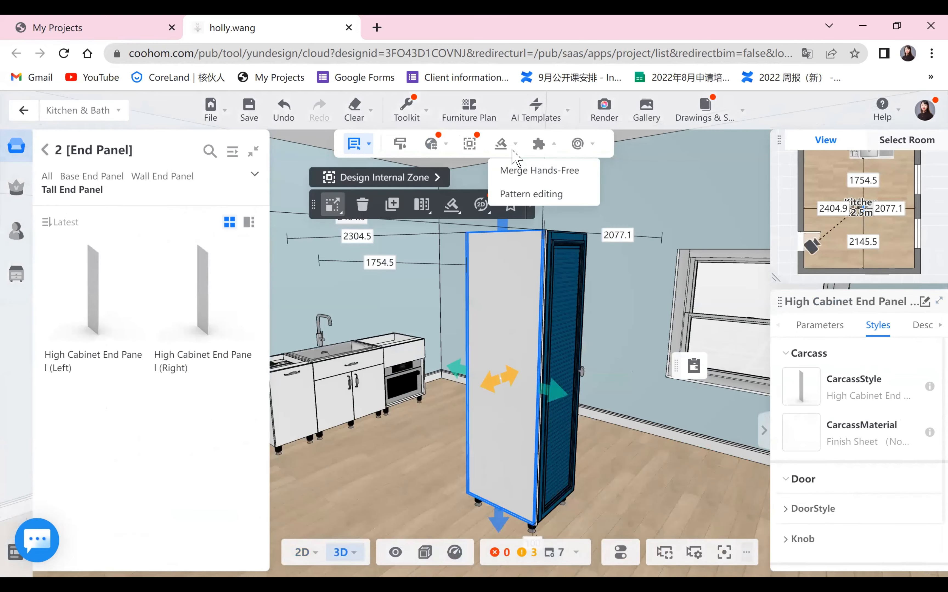
mouse_move(415, 119)
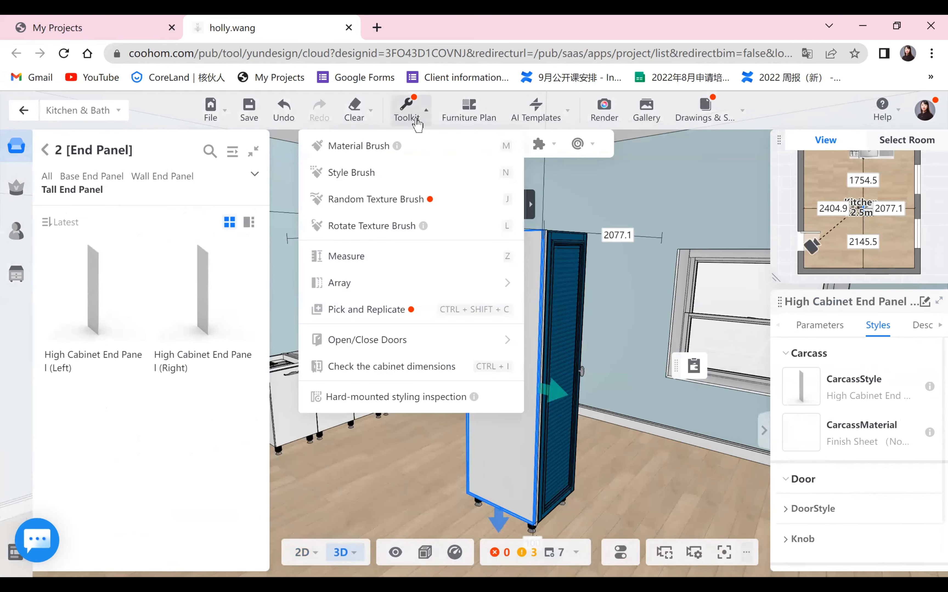
click(357, 177)
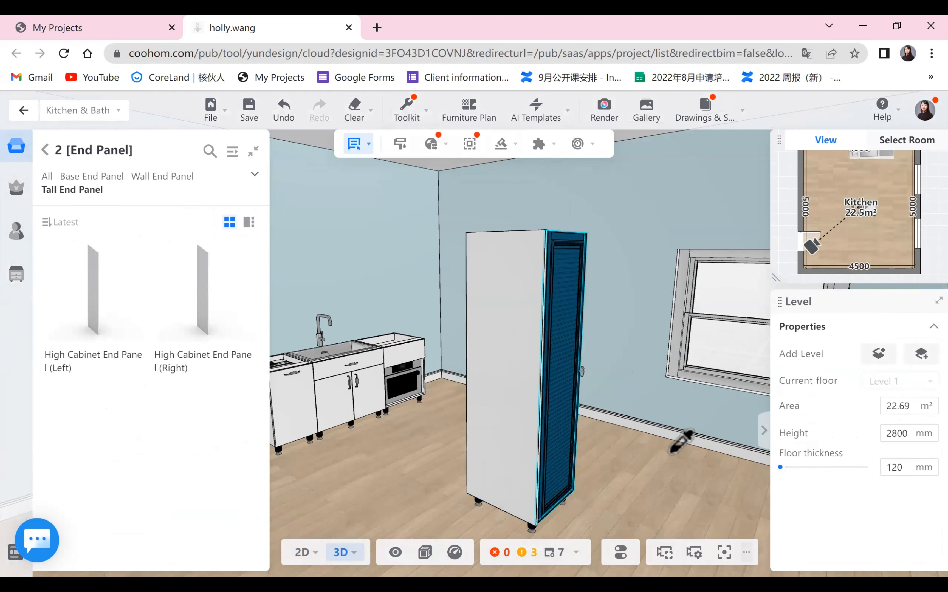
drag(603, 442, 560, 382)
mouse_move(578, 418)
mouse_down()
mouse_move(510, 373)
mouse_move(526, 342)
mouse_up()
click(529, 337)
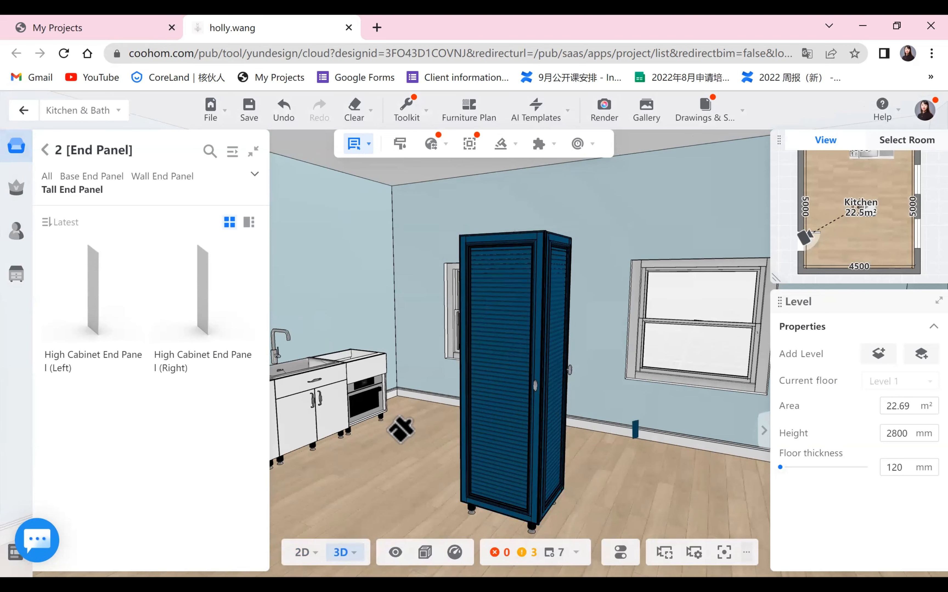
- Apply the sampled louver style to the end panel and exit the Style Brush
drag(393, 429, 385, 439)
drag(474, 447, 532, 342)
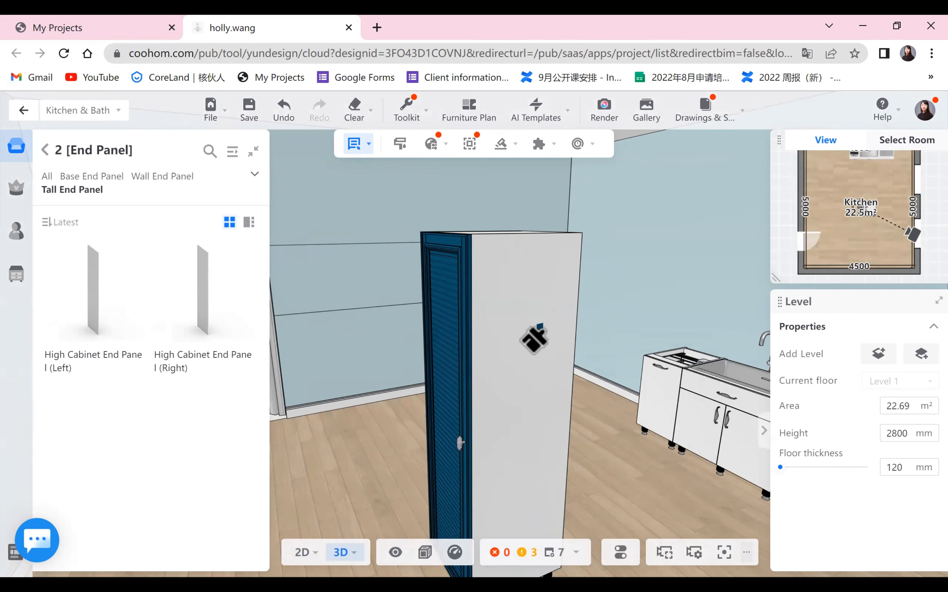
scroll(417, 438, down, 5)
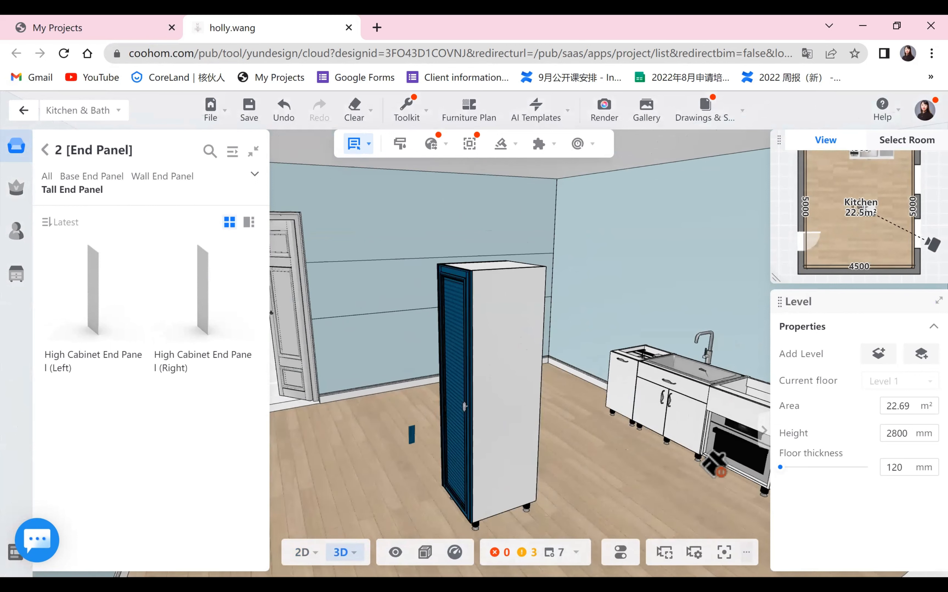
right_click(701, 478)
click(701, 478)
drag(515, 438, 624, 476)
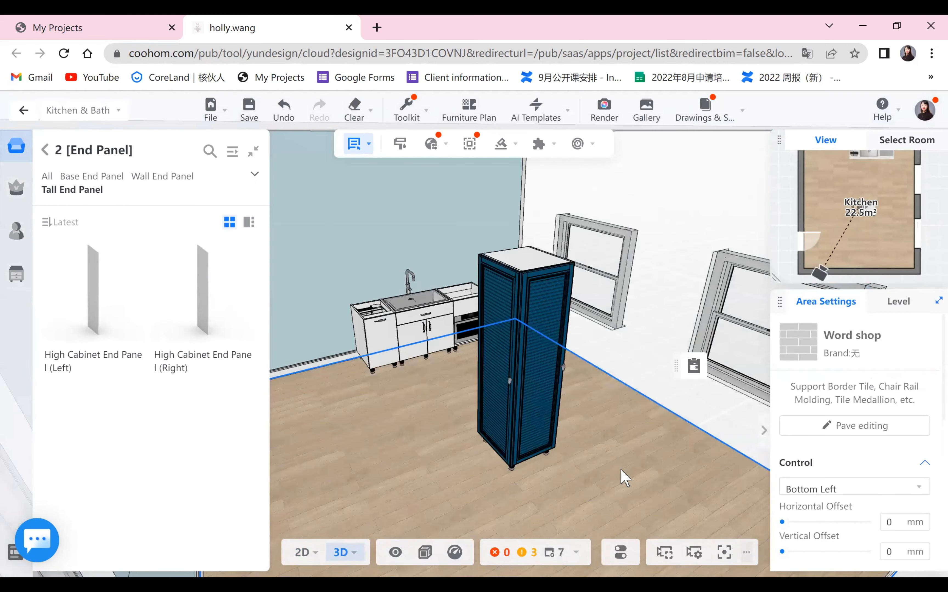
drag(565, 455, 461, 455)
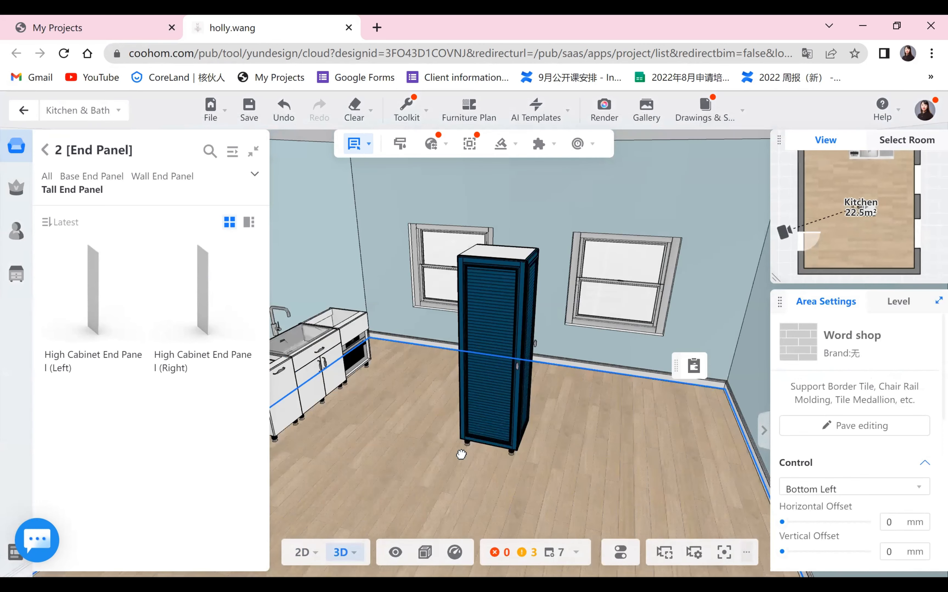
drag(567, 428, 496, 417)
drag(623, 462, 531, 459)
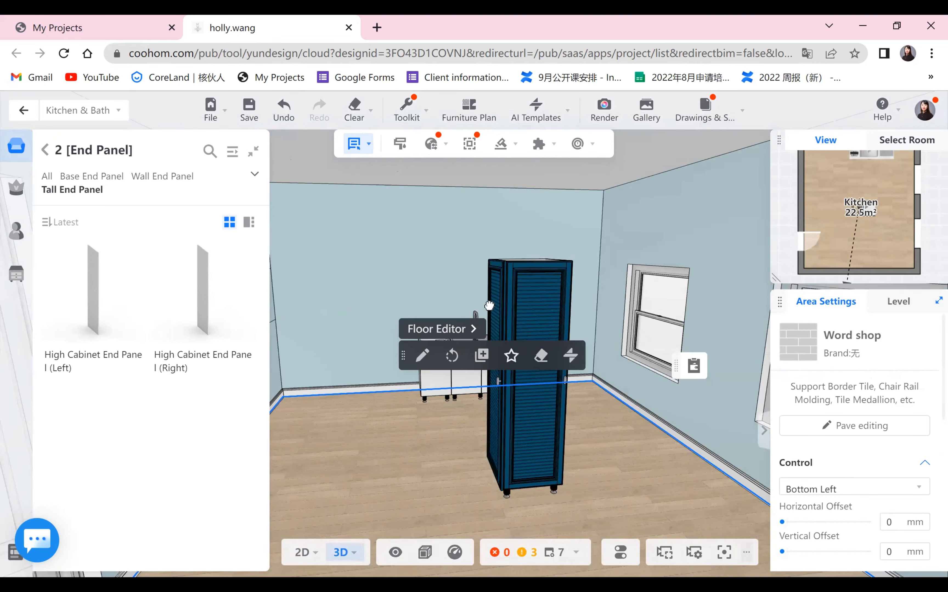
- Open the expanded public catalog and browse the items in the Decoration category
click(50, 152)
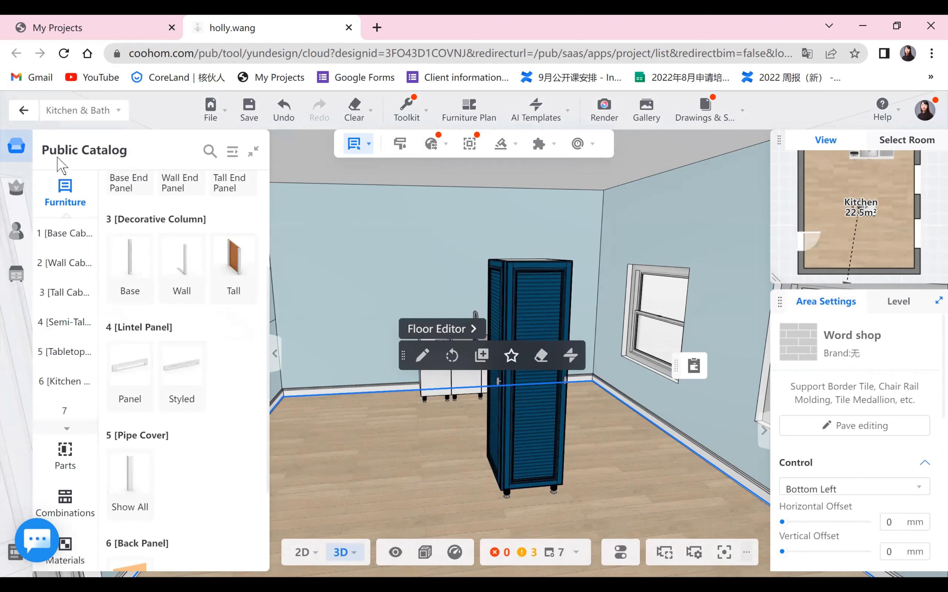
click(233, 151)
click(54, 331)
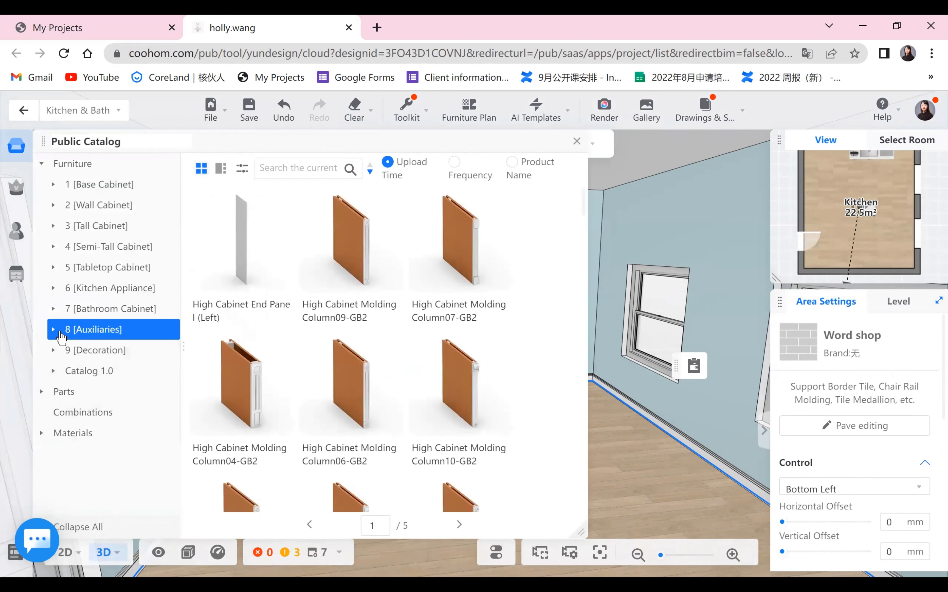
click(54, 351)
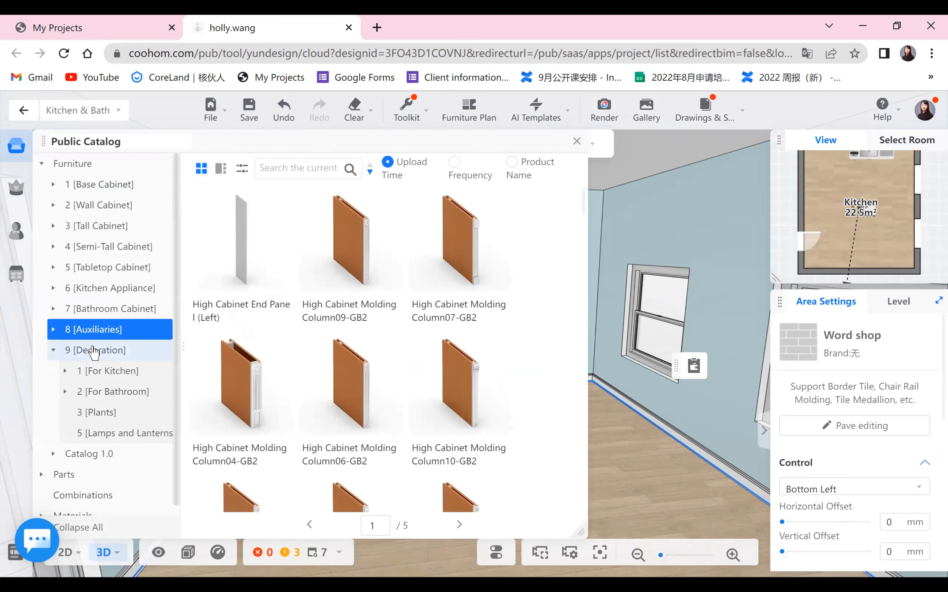
click(91, 353)
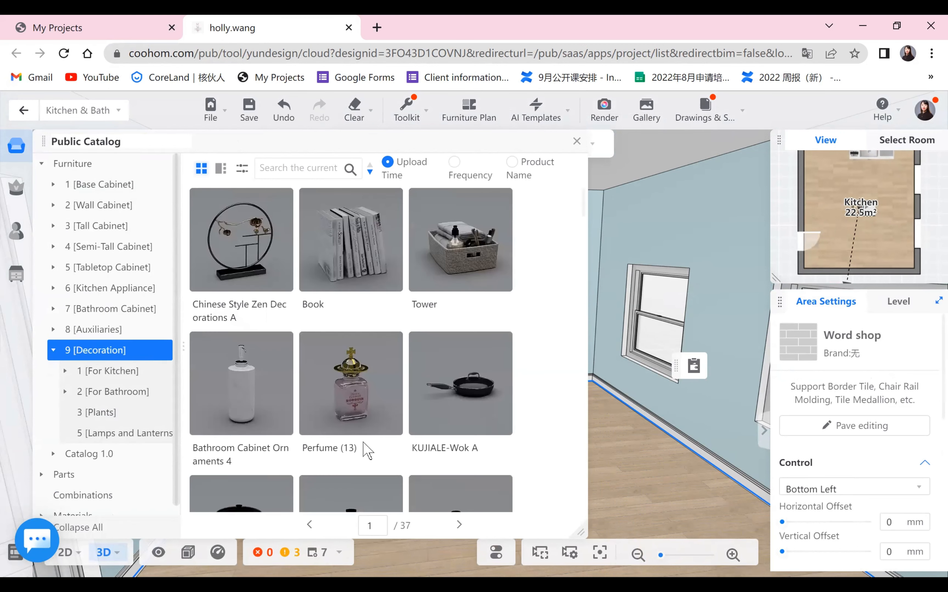
scroll(462, 391, down, 2)
scroll(461, 389, down, 15)
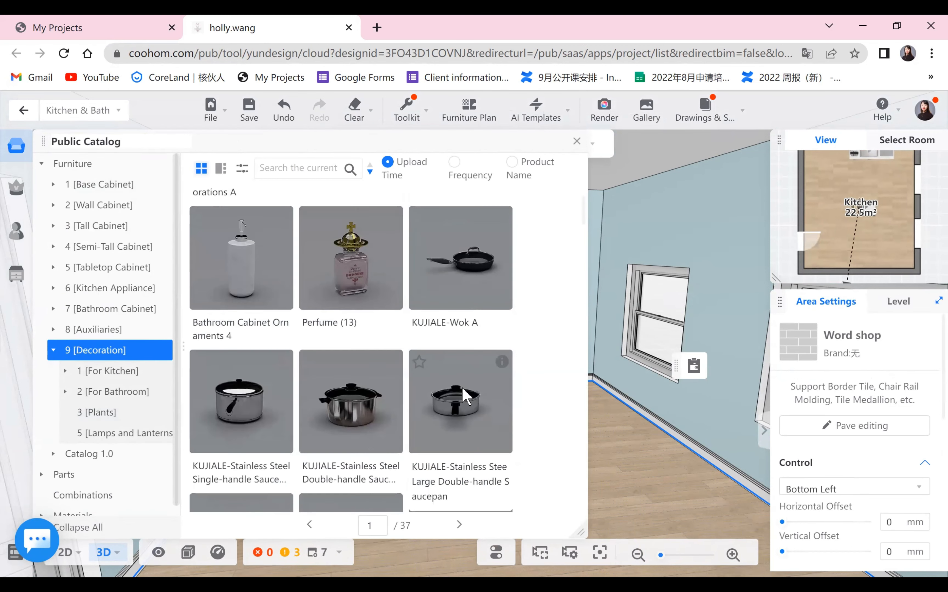
scroll(461, 385, down, 15)
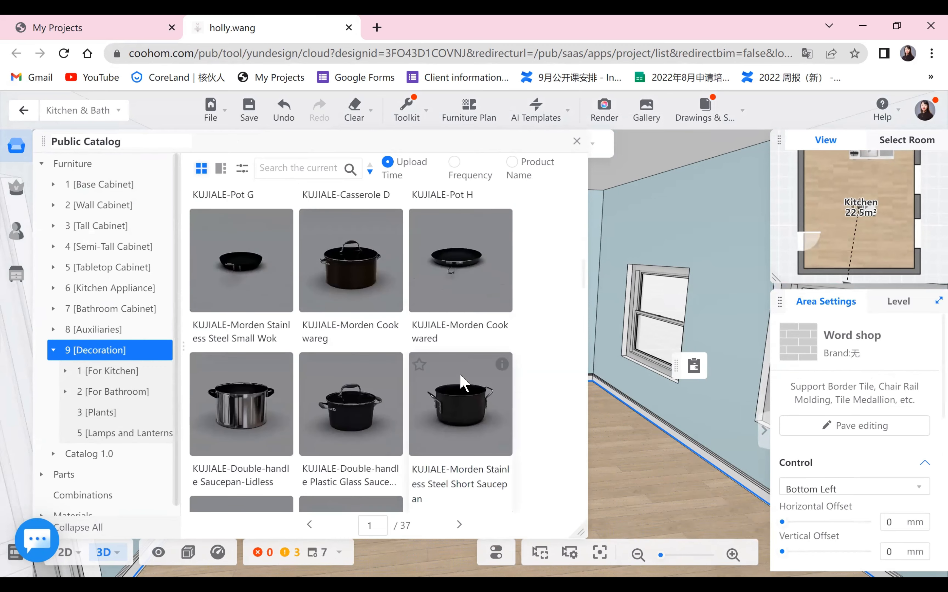
scroll(465, 382, down, 15)
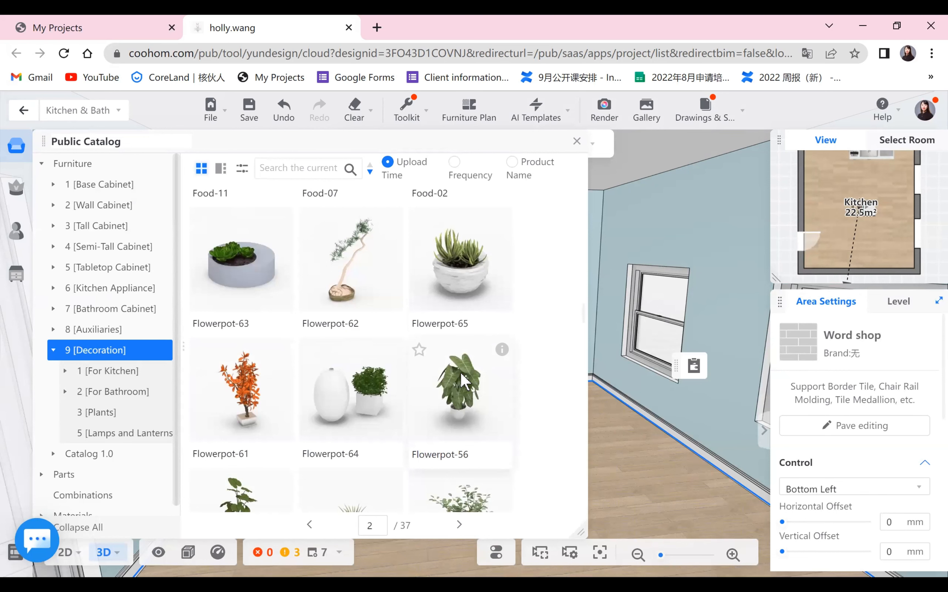
scroll(457, 388, down, 10)
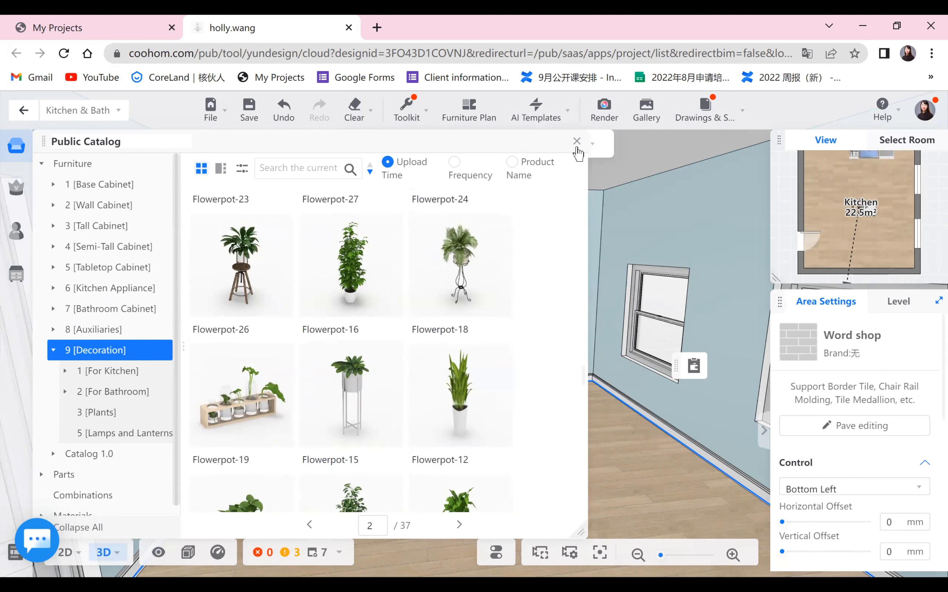
- Collapse the Furniture category and close the expanded public catalog to return to the compact catalog panel
click(42, 163)
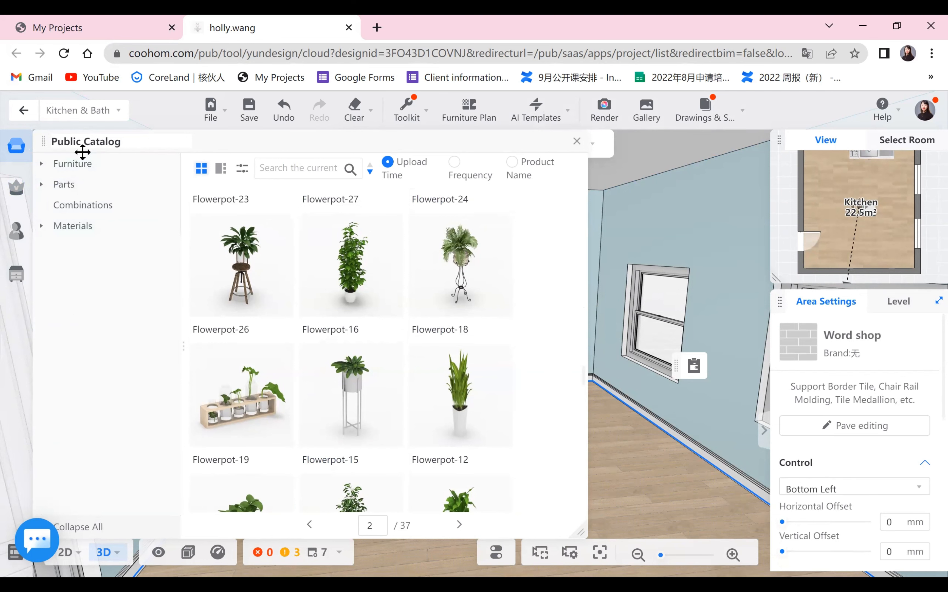
click(577, 144)
click(48, 152)
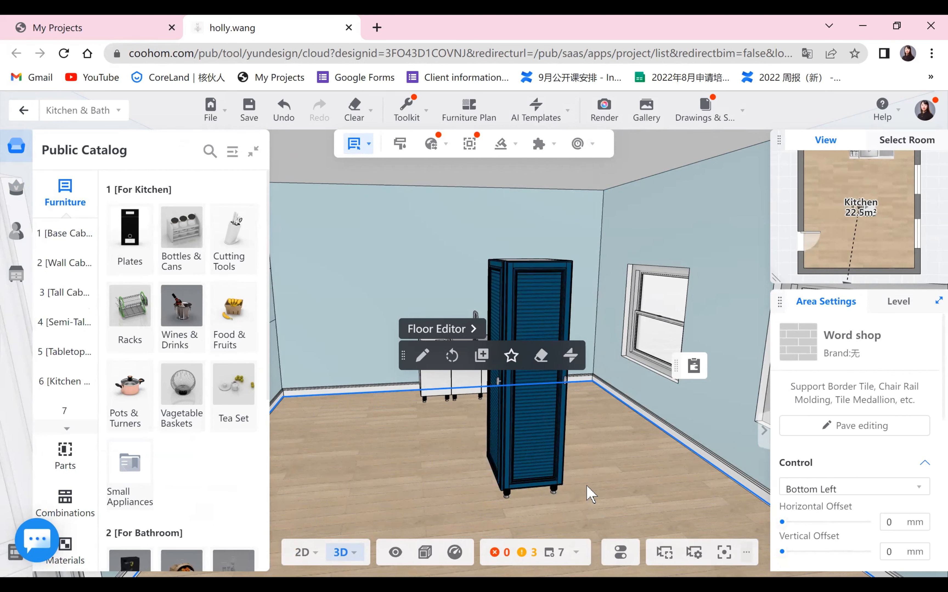
- Open the selection filter and choose Custom Product > Custom Furniture
scroll(591, 495, down, 2)
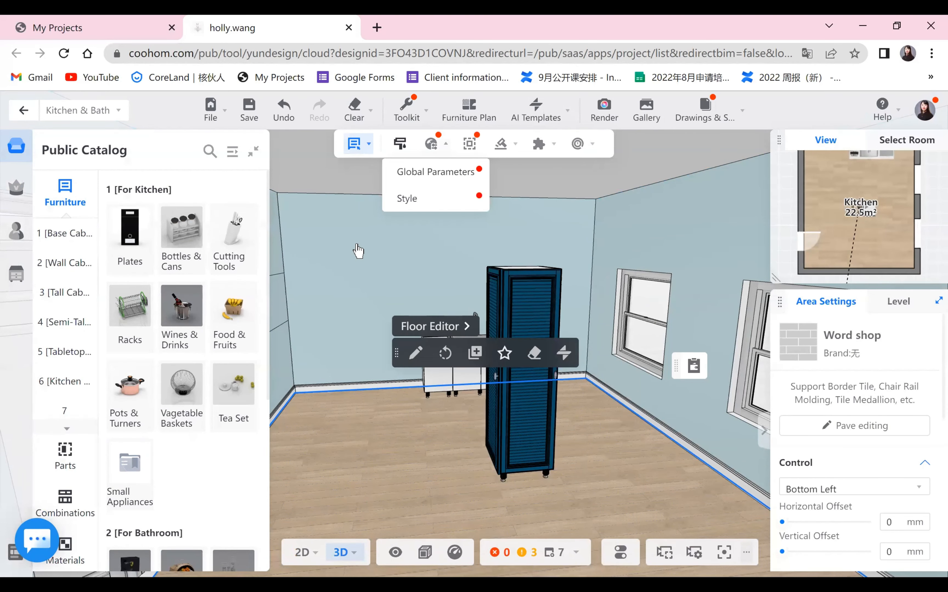
mouse_move(360, 112)
mouse_move(376, 292)
click(442, 289)
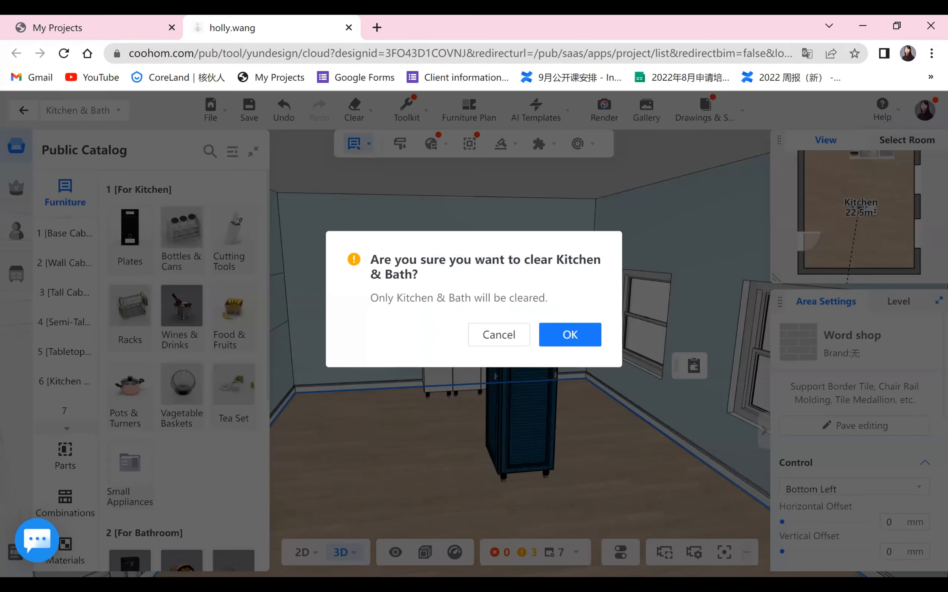
click(569, 334)
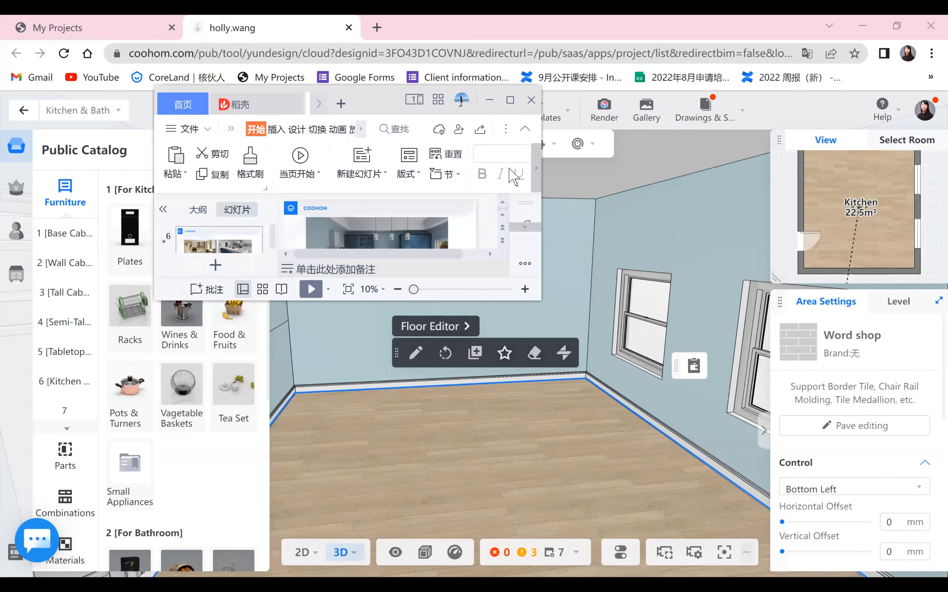
- Switch to the presentation app, enlarge its window and start the slideshow from the current kitchen render slide
drag(508, 100, 511, 168)
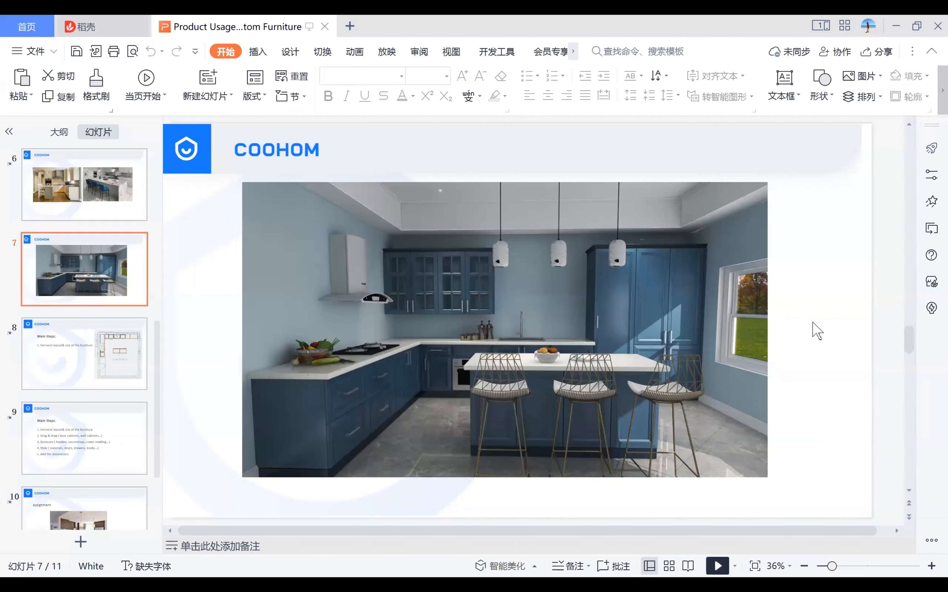
key(shift+F5)
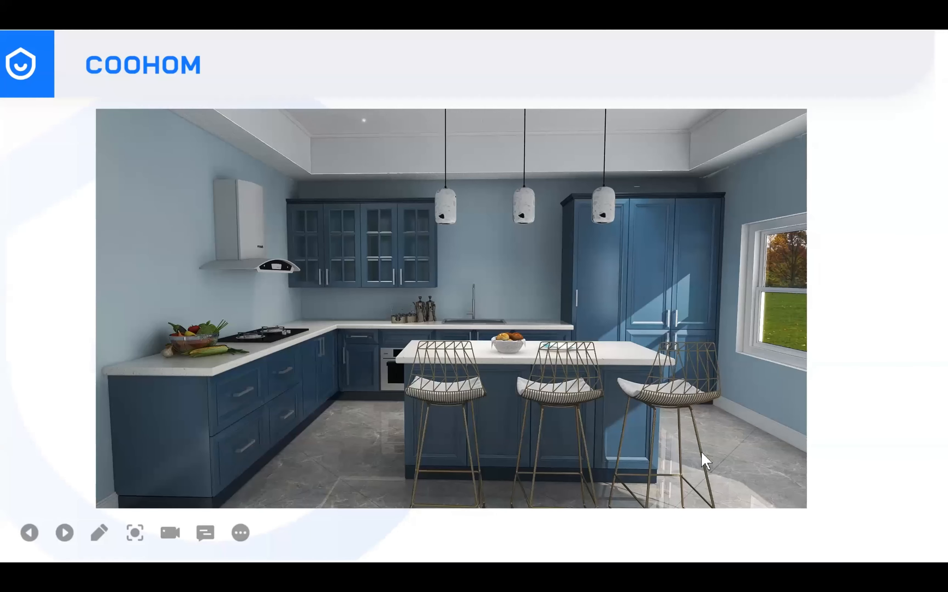
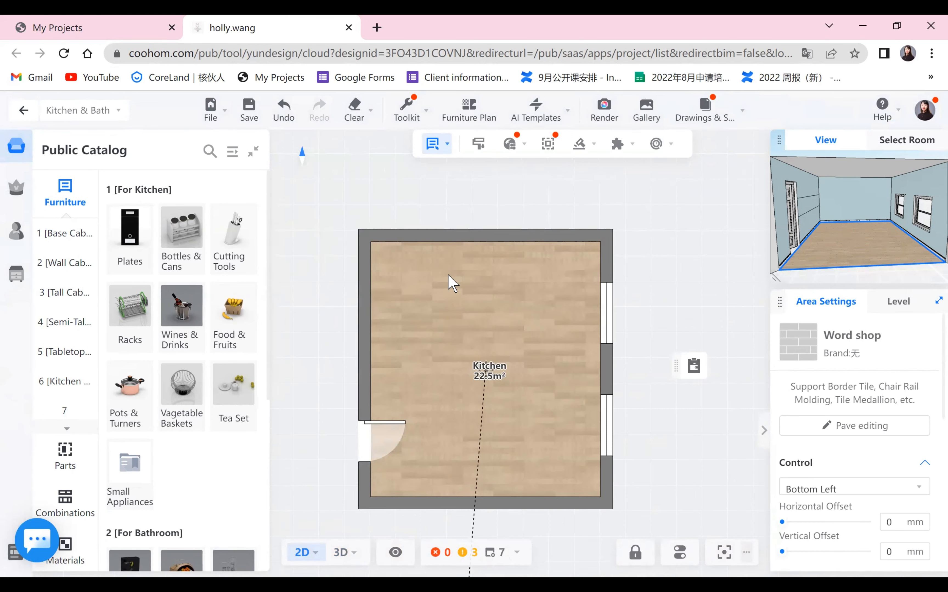
- Zoom the floor plan and glance at the reference kitchen render before returning to the design
scroll(452, 283, up, 1)
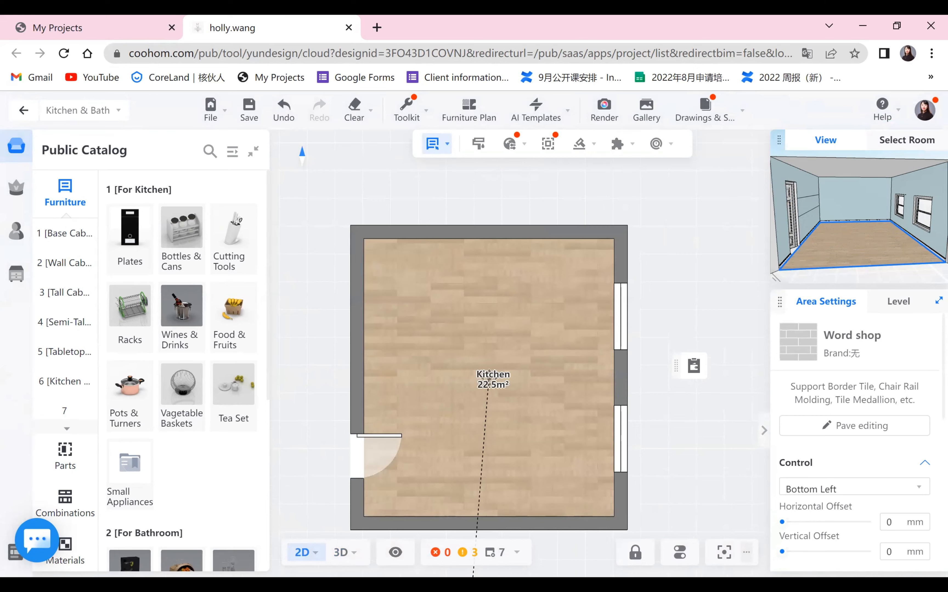
key(alt+Tab)
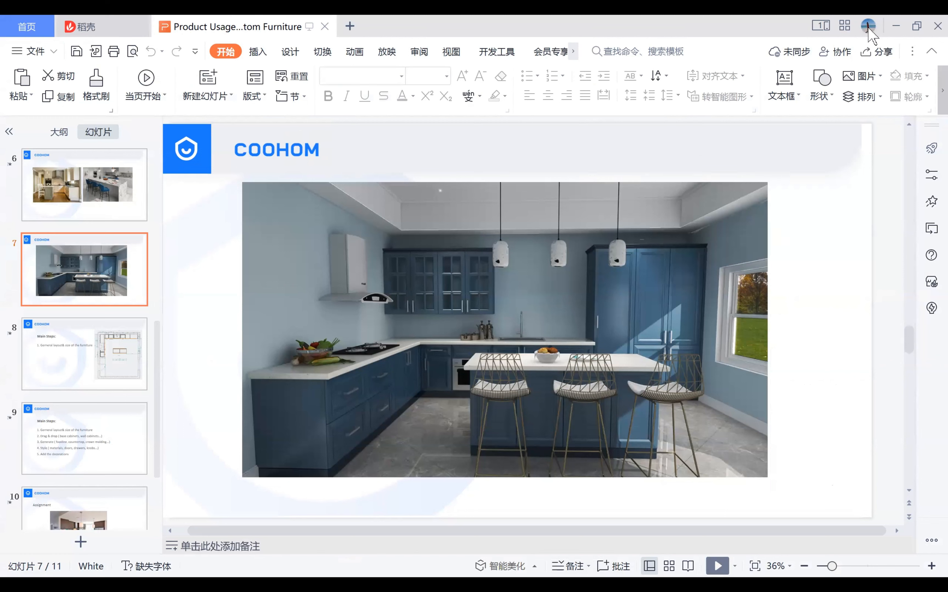
key(alt+Tab)
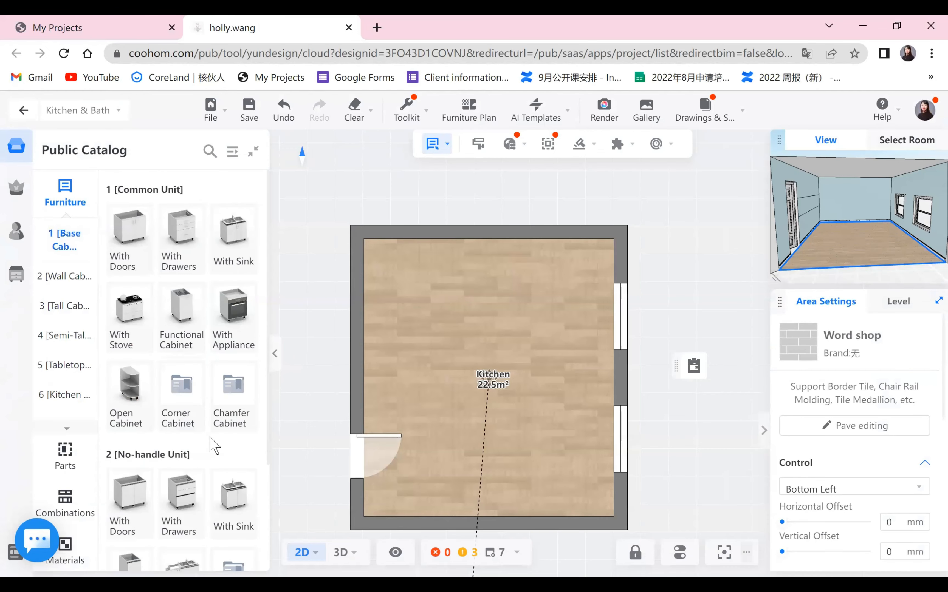
- Place a Water Splitter Double-door Right Corner Base Cabinet in the kitchen's upper-left corner along the left wall
click(126, 395)
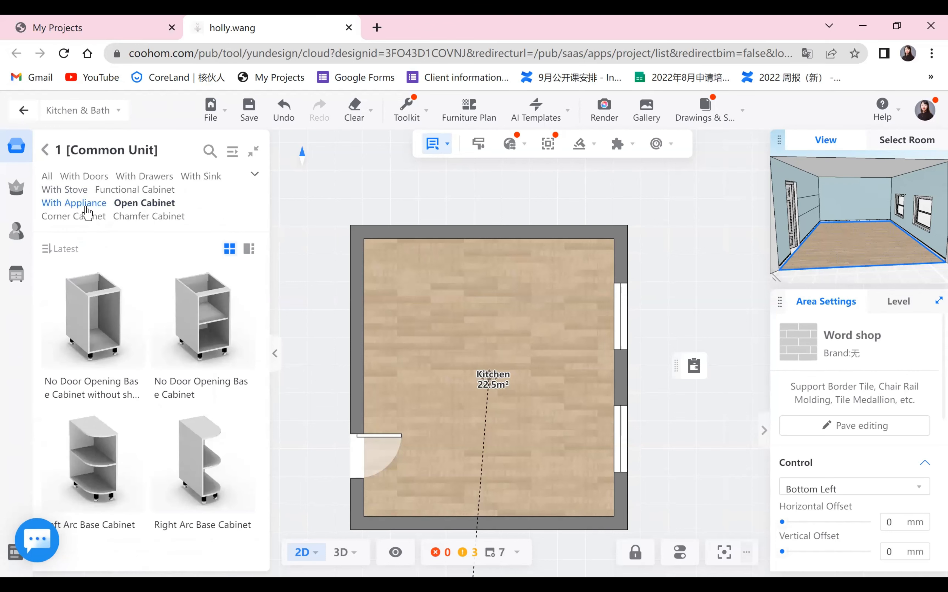
click(84, 217)
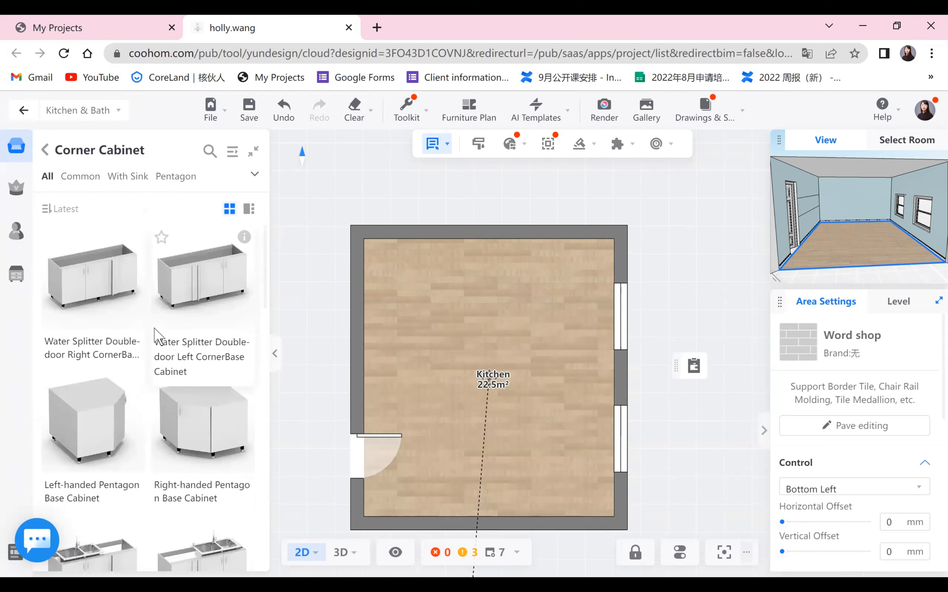
mouse_move(134, 238)
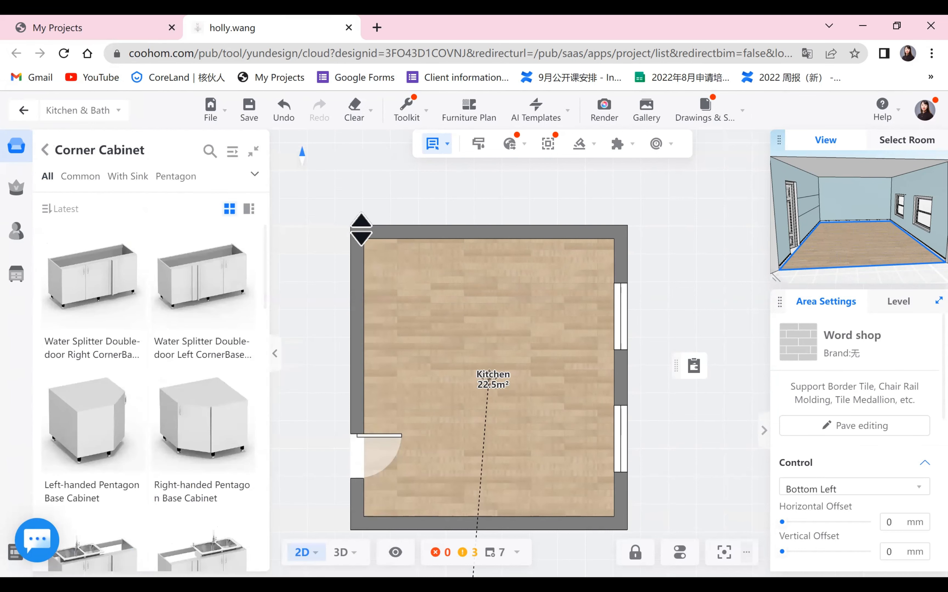
click(94, 273)
click(380, 279)
scroll(477, 284, up, 3)
drag(476, 283, 463, 243)
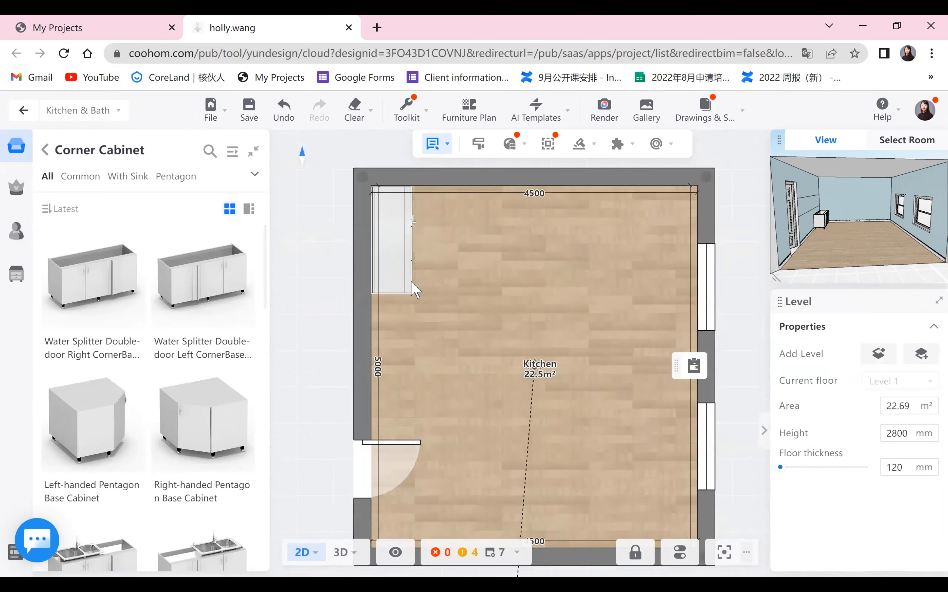
- Inspect the corner cabinet in an enlarged 3D view and check its width, depth and height parameters
drag(775, 277, 565, 376)
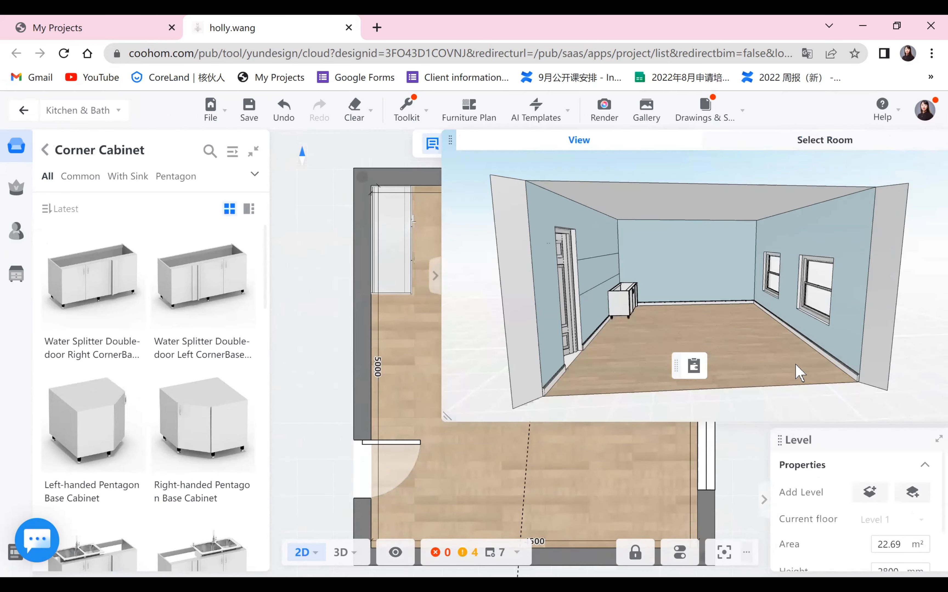
scroll(795, 364, up, 3)
drag(795, 365, 765, 368)
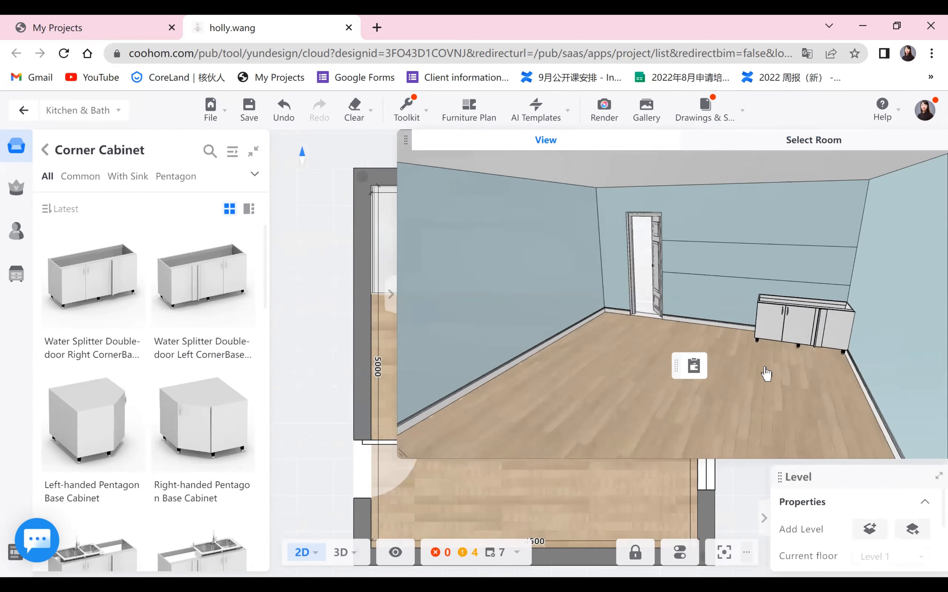
drag(398, 449, 599, 345)
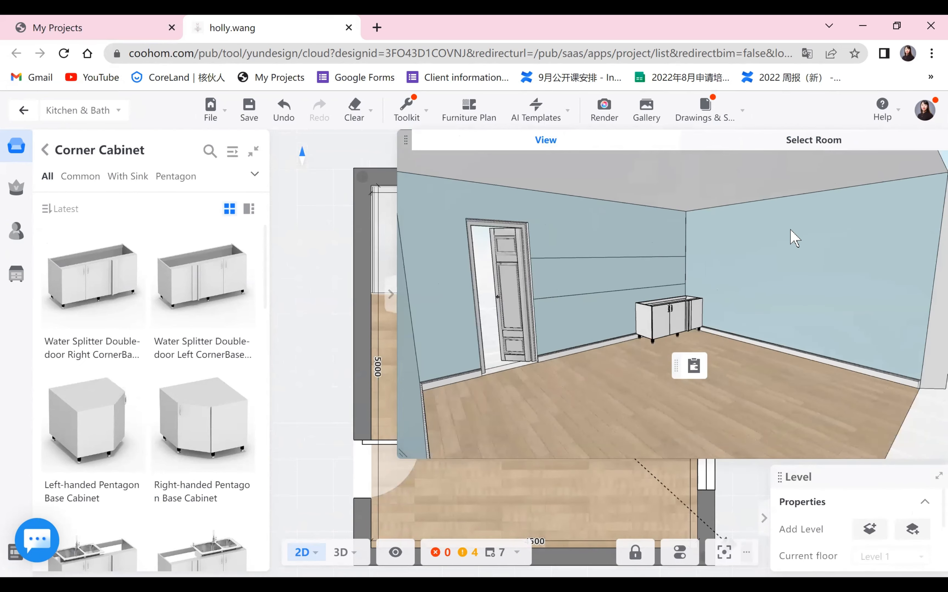
click(398, 253)
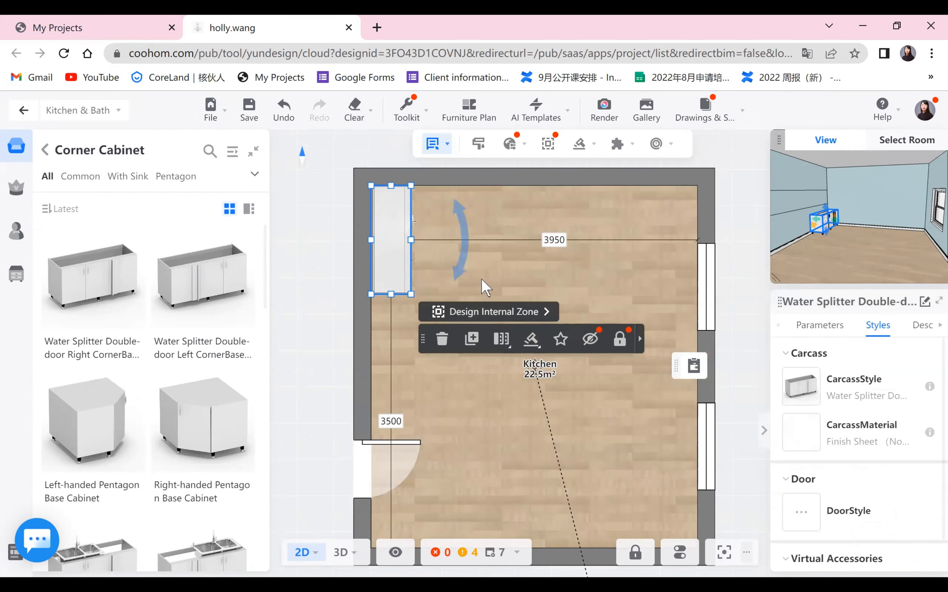
click(822, 326)
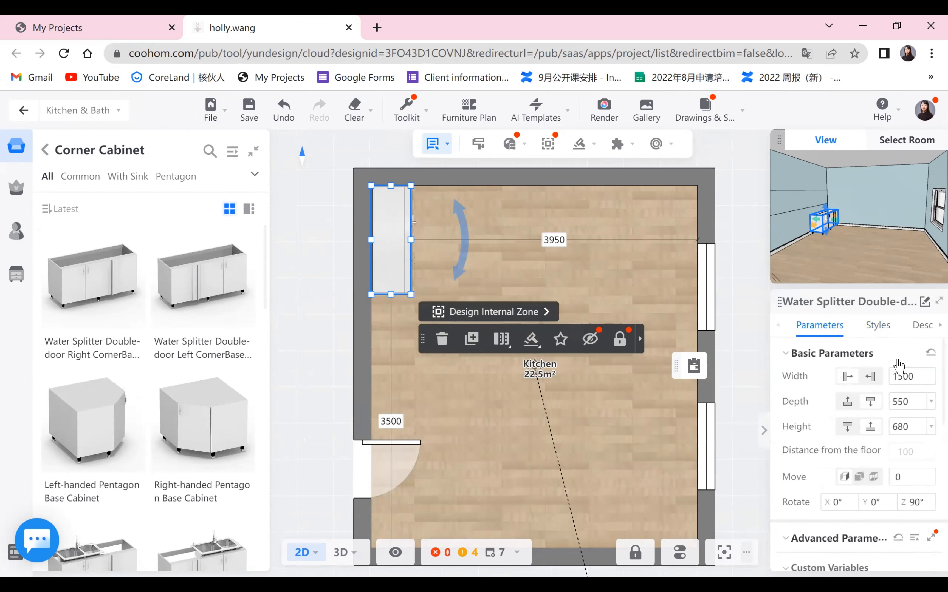
click(910, 377)
click(909, 402)
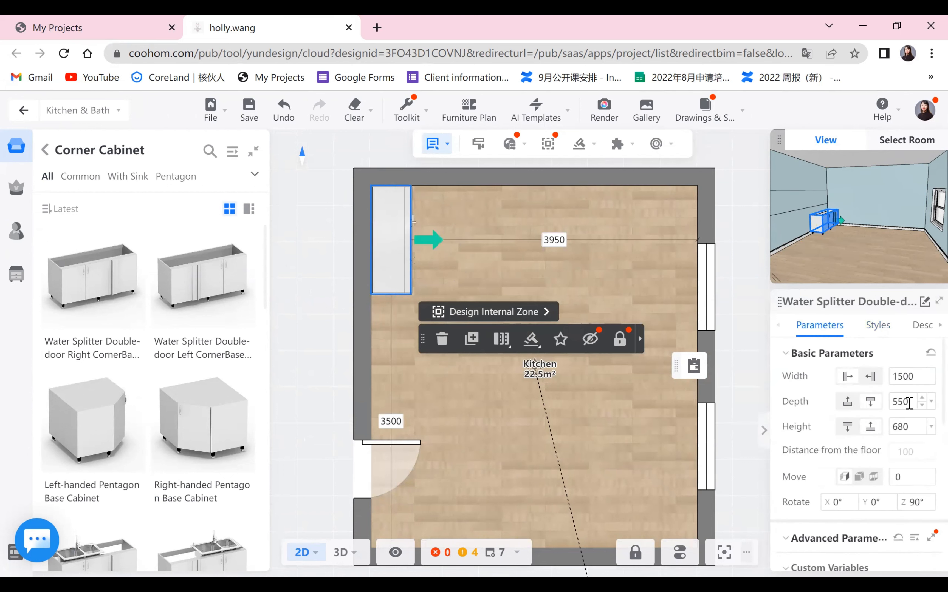
click(909, 424)
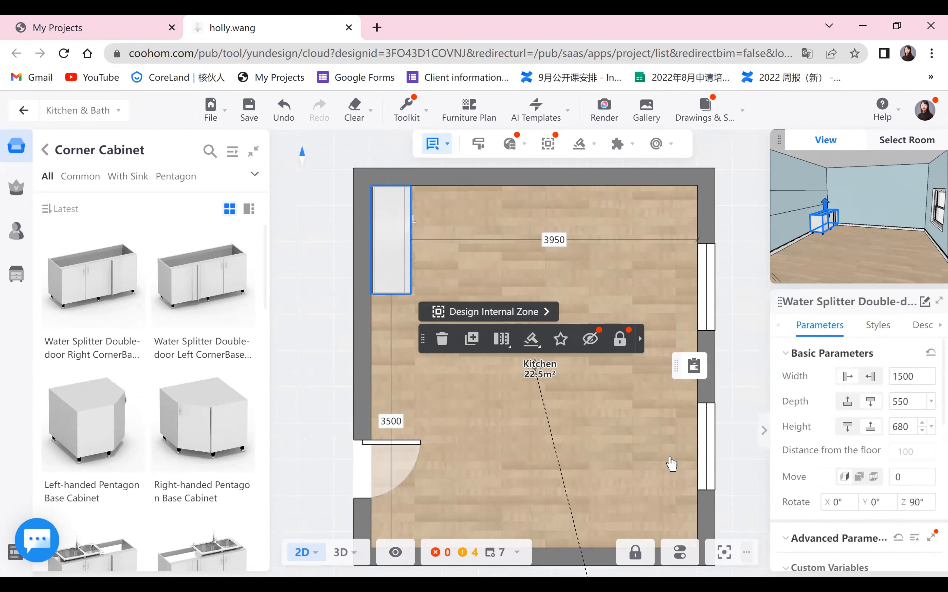
click(560, 433)
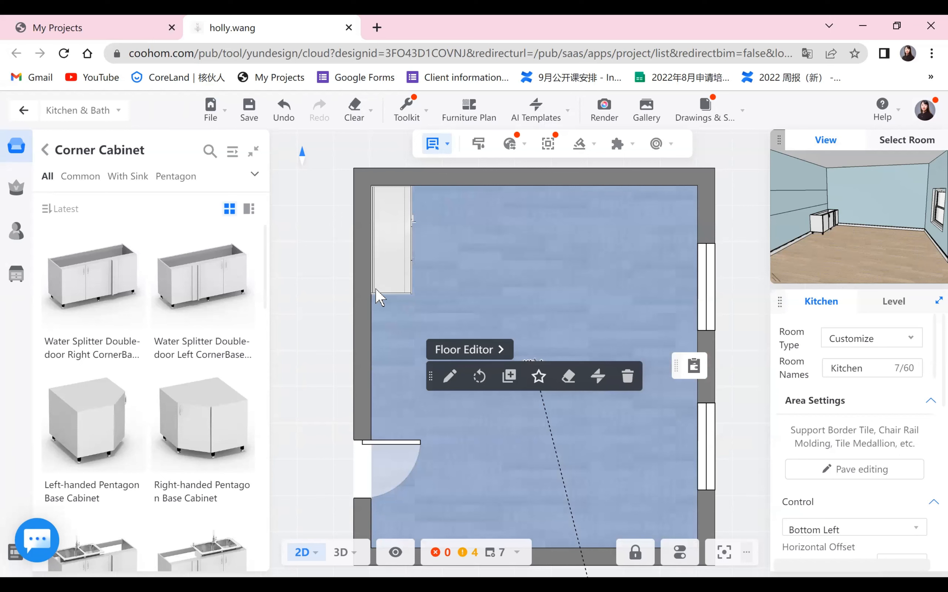
- Place a Double-drawer Base Cabinet from the With Drawers category just below the corner cabinet on the left wall
click(84, 179)
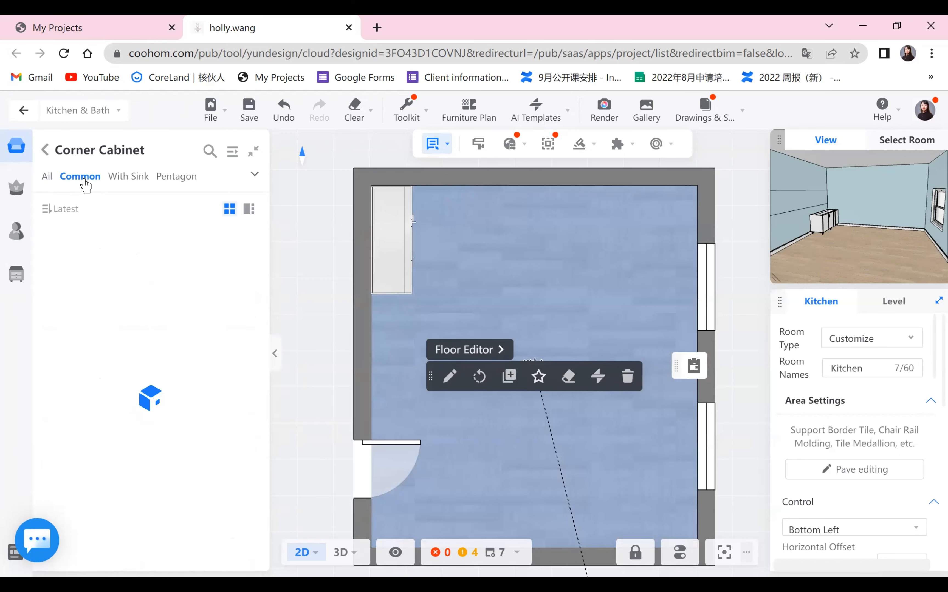
click(46, 150)
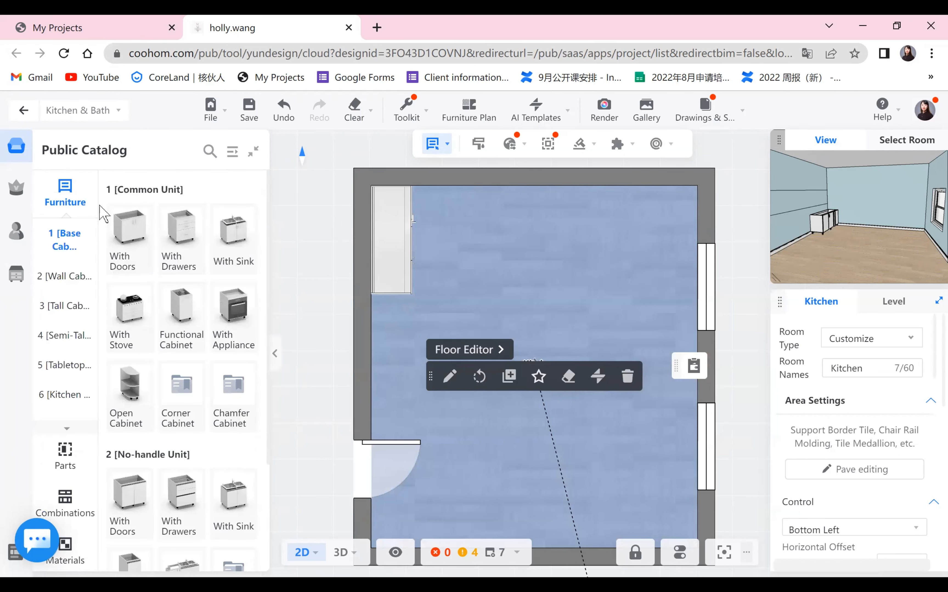
click(187, 245)
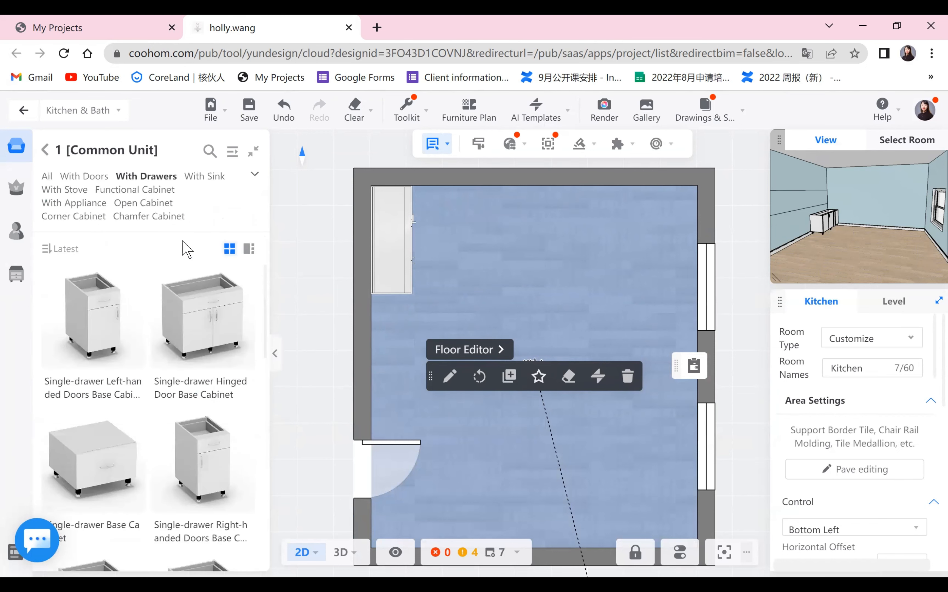
scroll(165, 376, down, 10)
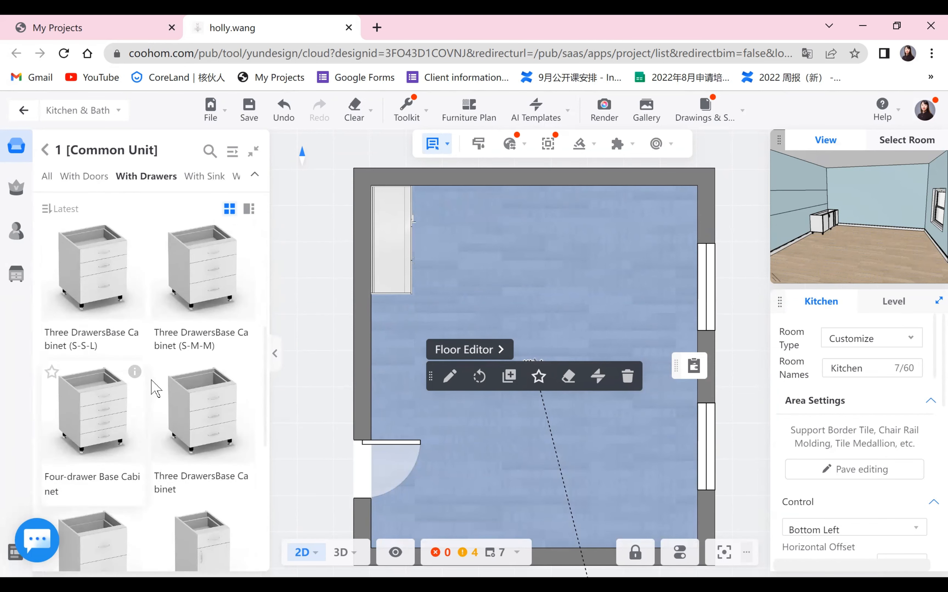
click(103, 409)
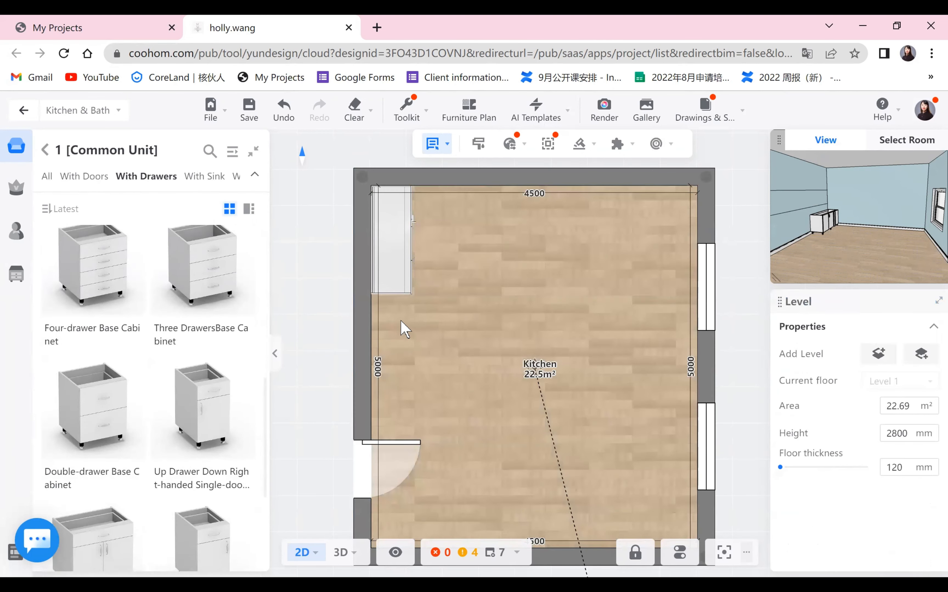
click(399, 326)
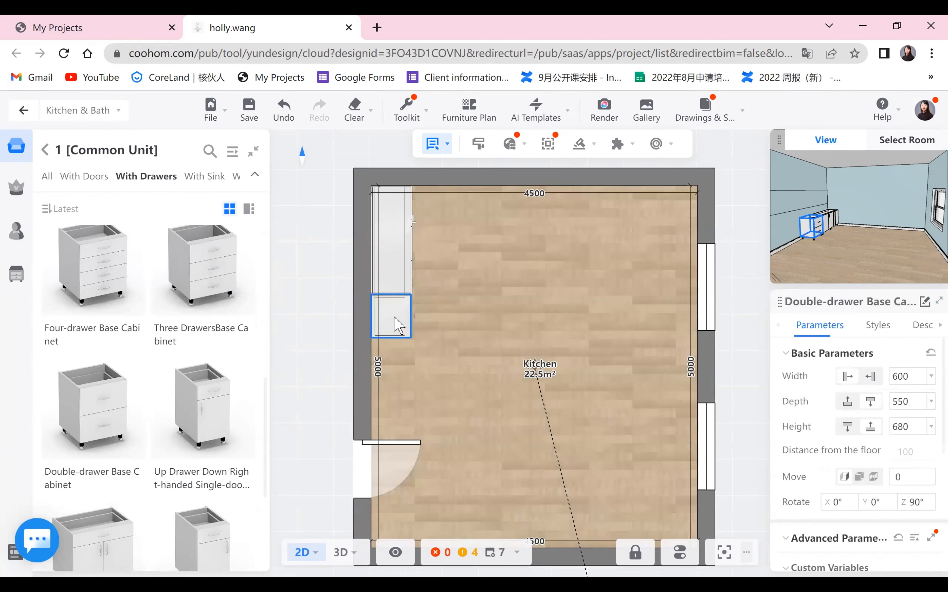
click(510, 420)
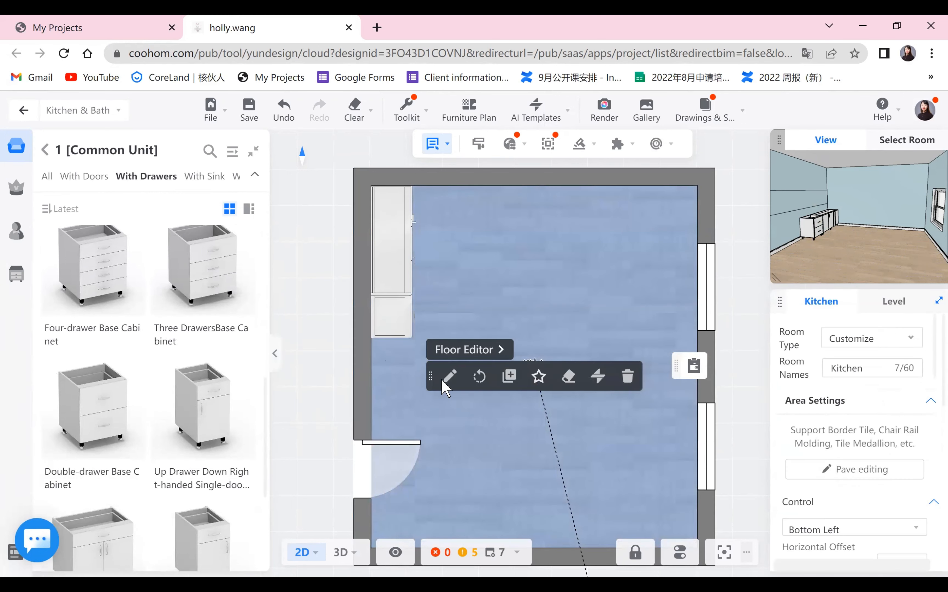
- Duplicate the double-drawer base cabinet and place the copy directly below it along the left wall
click(393, 324)
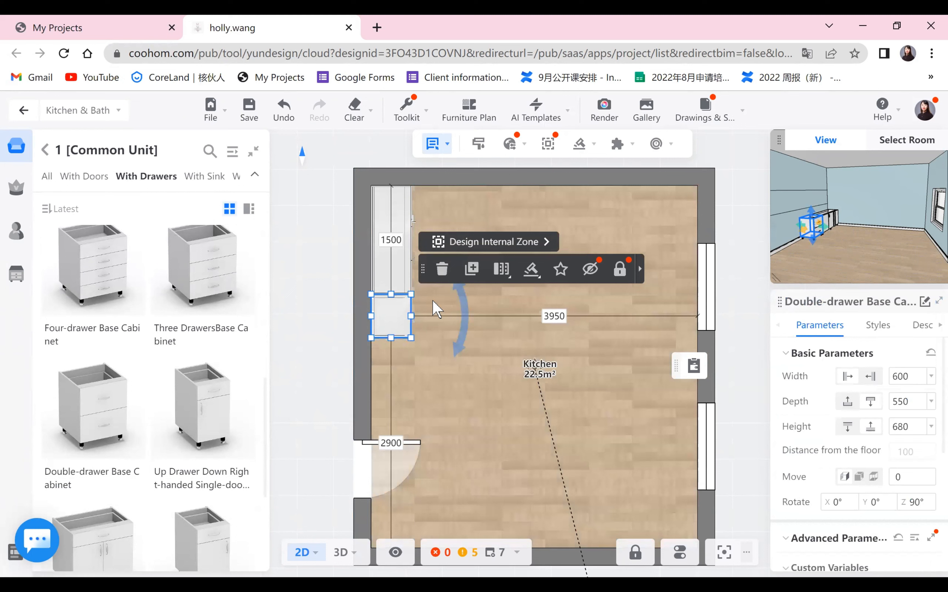
click(469, 271)
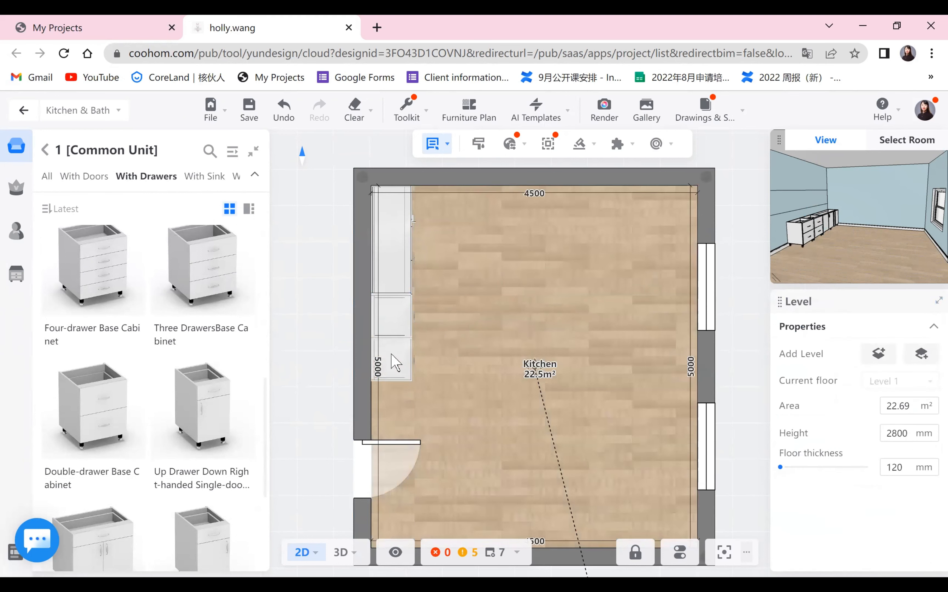
click(392, 360)
click(493, 389)
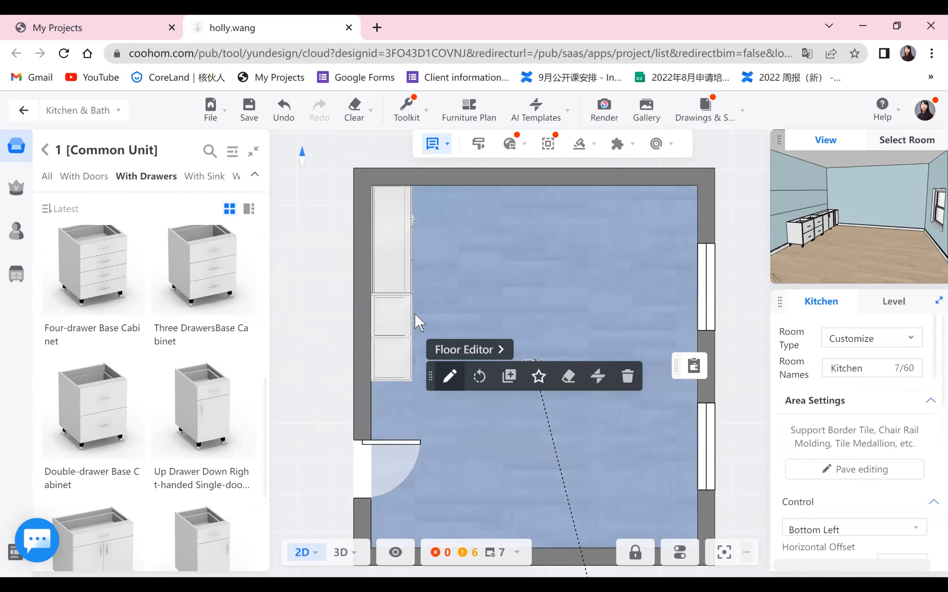
- Run the reference render slide as a slideshow to compare the cabinet layout, then return to the design
click(394, 314)
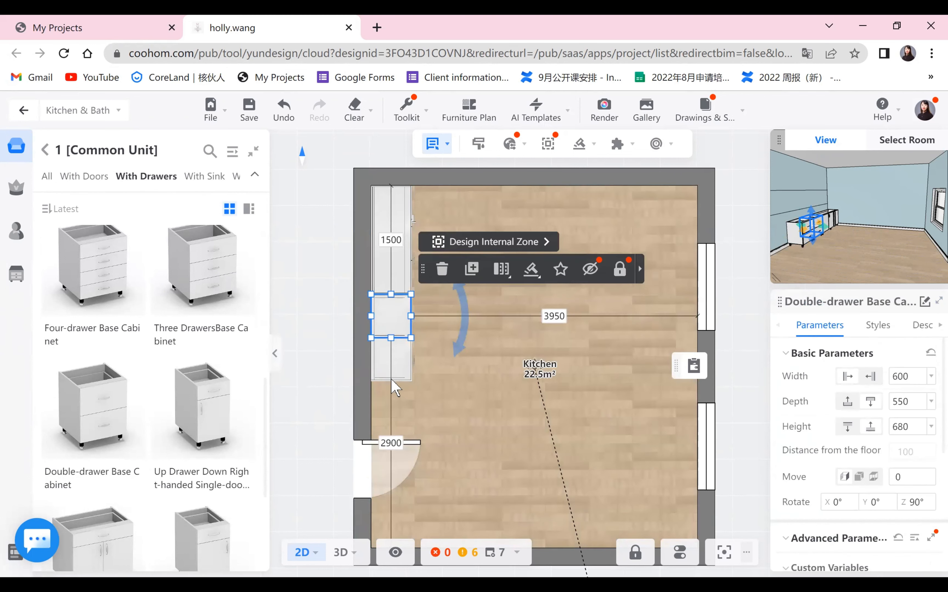
click(484, 419)
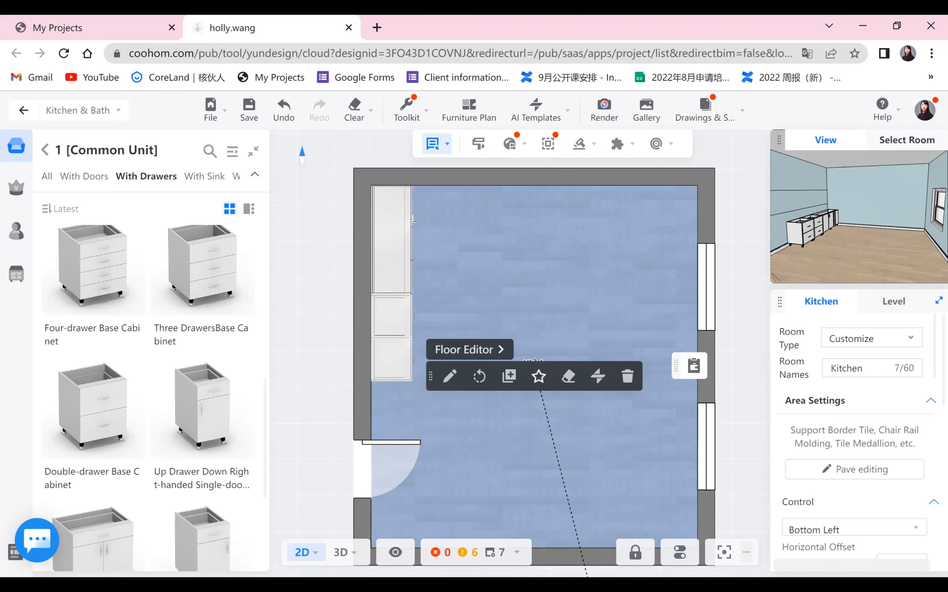
key(alt+Tab)
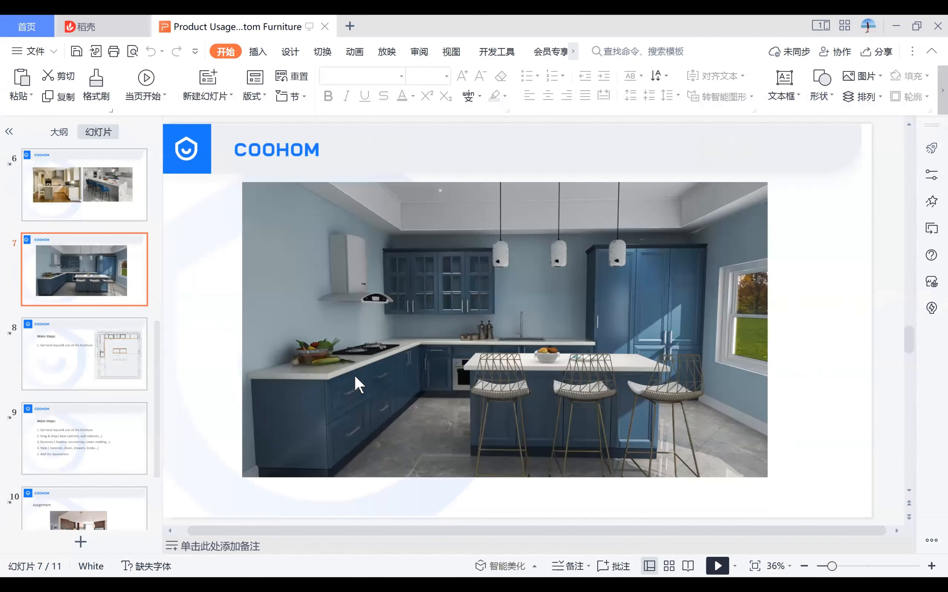
key(shift+F5)
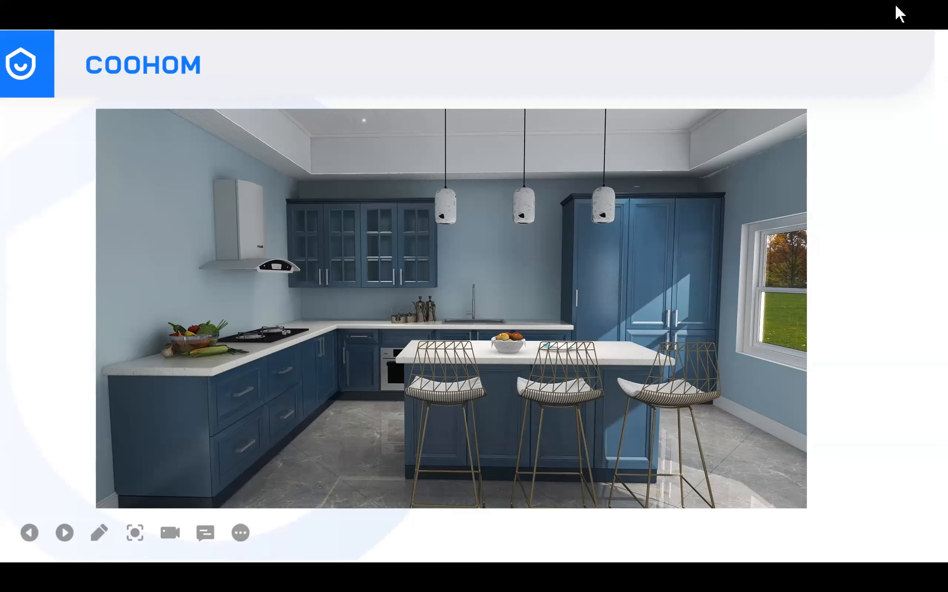
key(Escape)
key(alt+Tab)
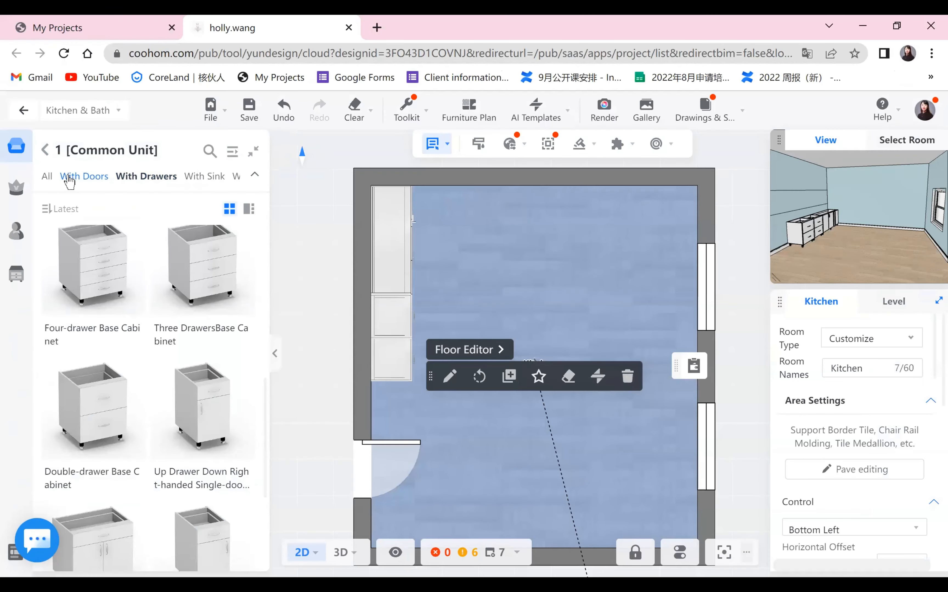
- Place a Fake Drawer Right-handed Doors Base Cabinet along the top wall next to the corner cabinet
click(70, 180)
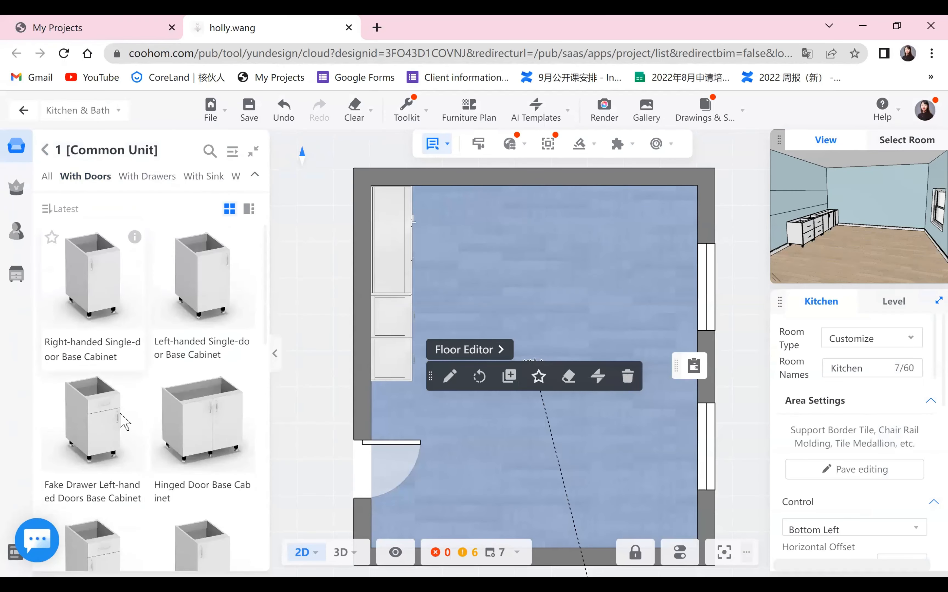
scroll(94, 479, down, 1)
click(99, 477)
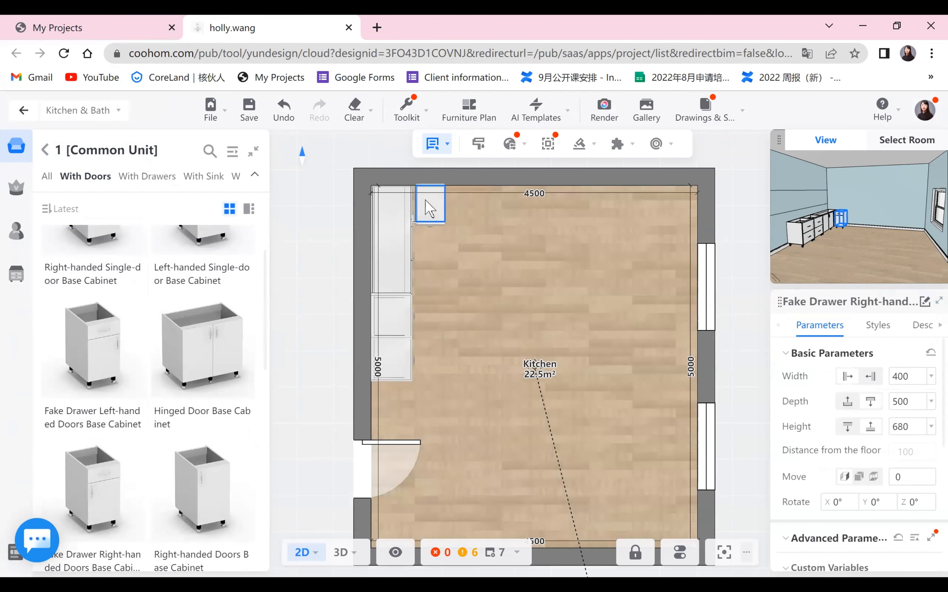
click(430, 204)
click(546, 313)
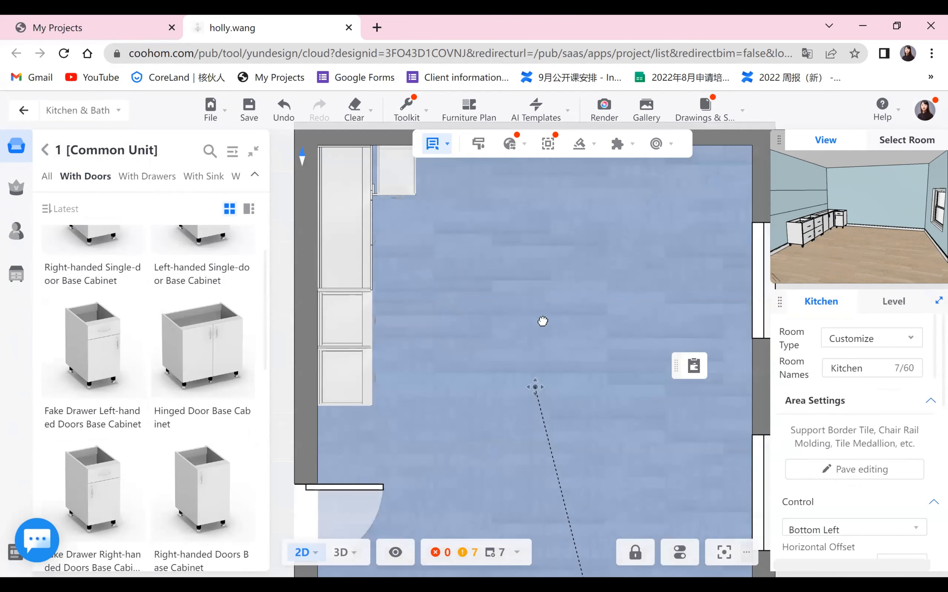
- Zoom in on the corner where the corner cabinet meets the top-wall cabinet to inspect their fit
click(438, 312)
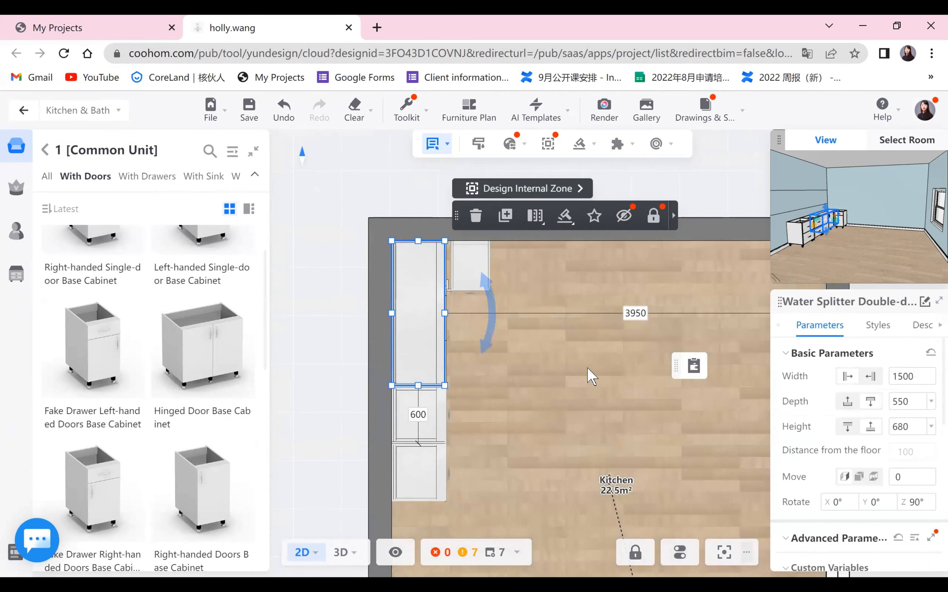
scroll(591, 376, up, 1)
scroll(592, 376, up, 1)
click(608, 340)
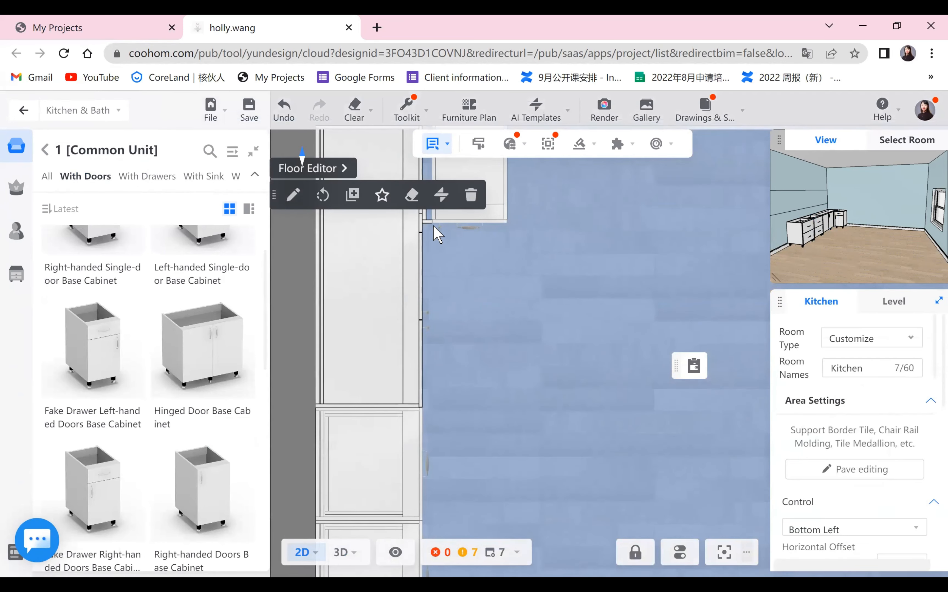
- Place a Disinfection Cabinets Base Cabinet from the appliance cabinets along the top wall, right next to the corner unit
scroll(431, 231, down, 1)
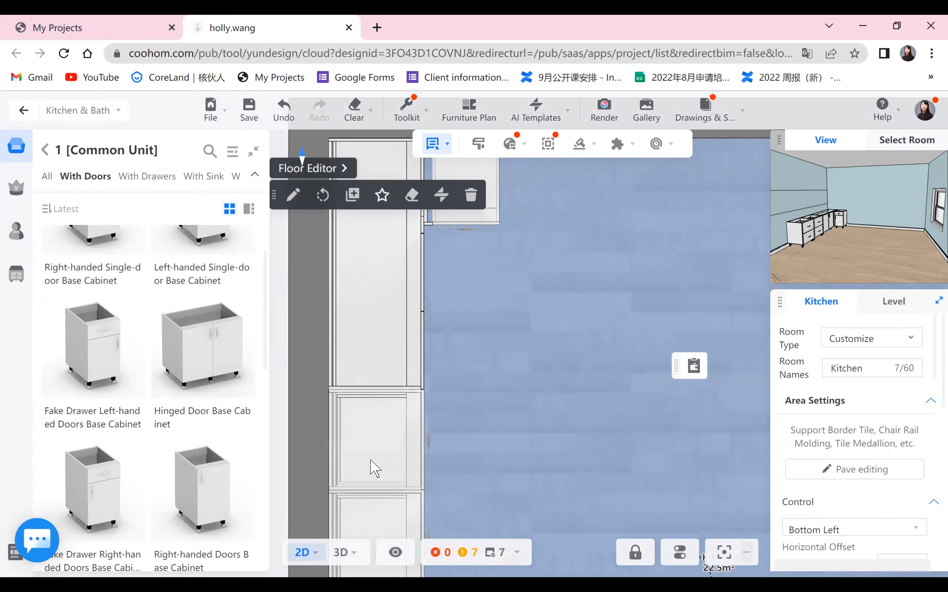
click(431, 233)
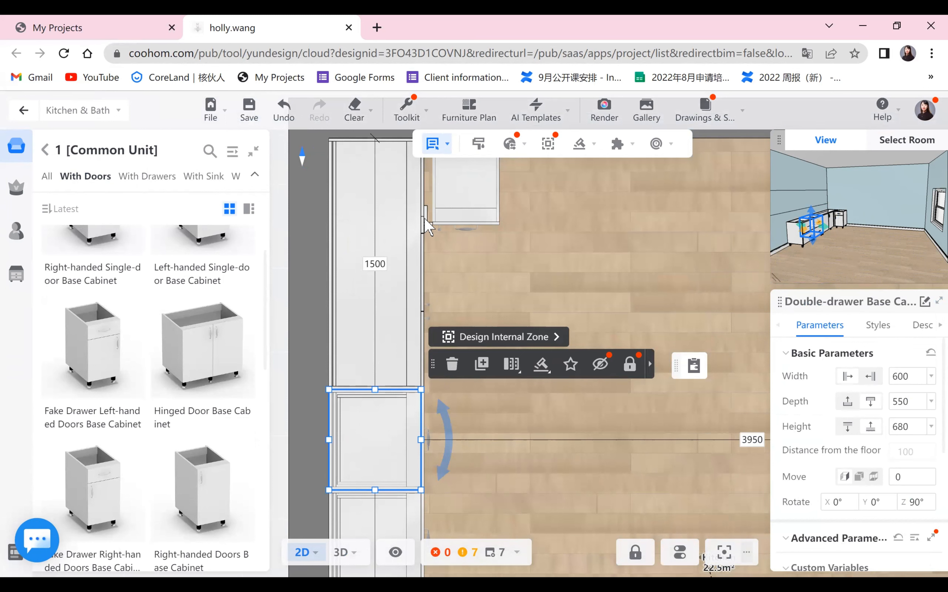
scroll(533, 249, down, 5)
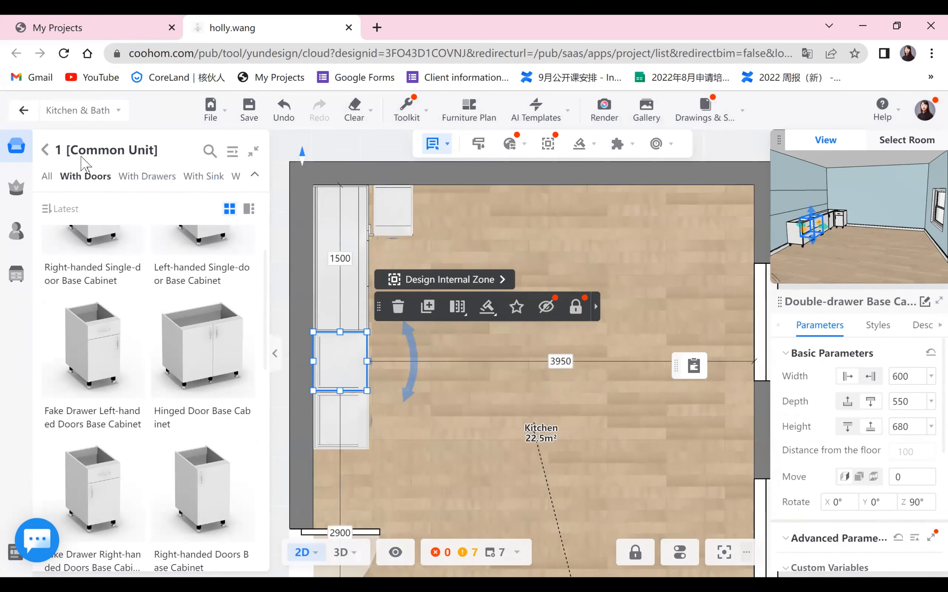
click(60, 150)
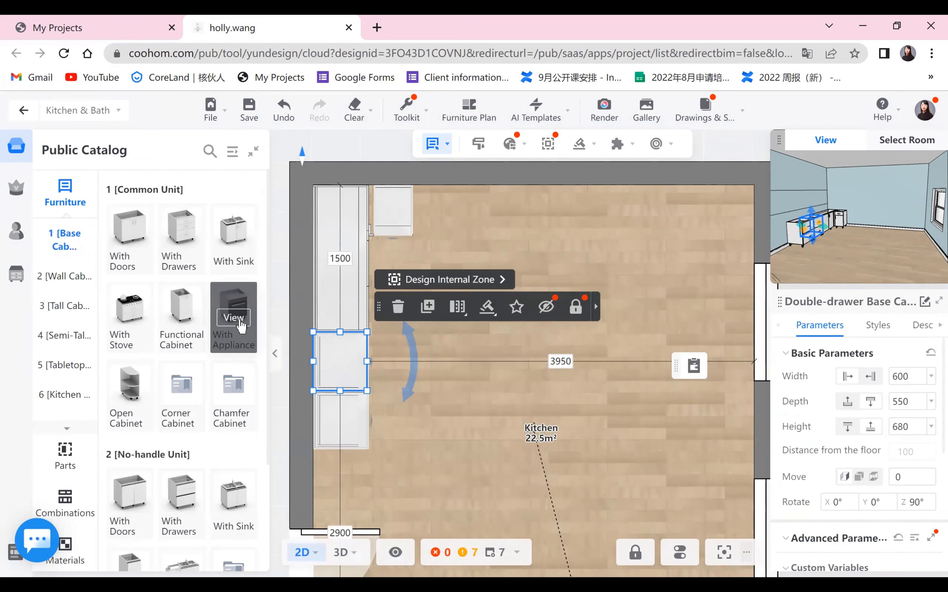
click(240, 325)
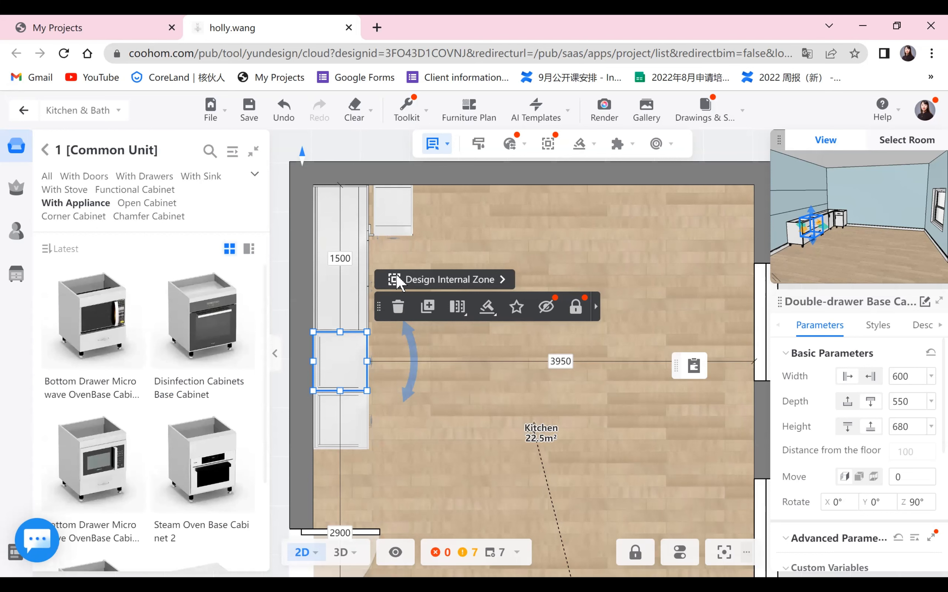
click(427, 213)
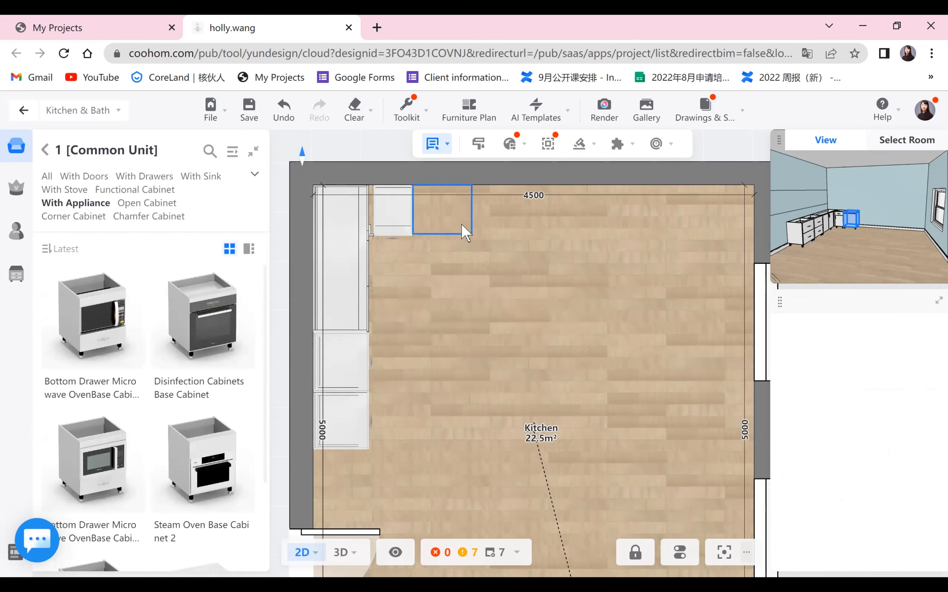
click(442, 225)
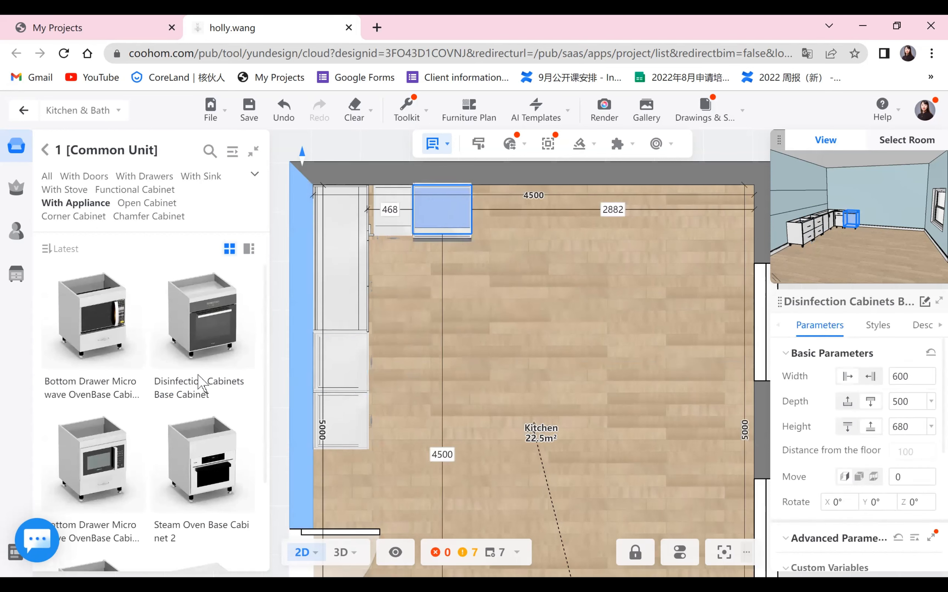
click(490, 345)
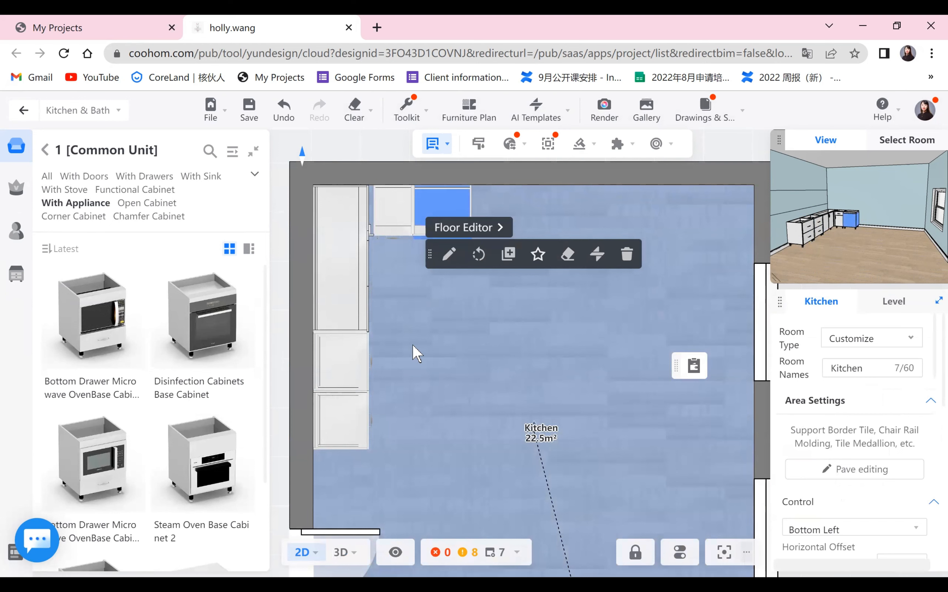
- Place an 800 mm Hinged Door Base Cabinet along the top wall to the right of the disinfection cabinet
click(88, 177)
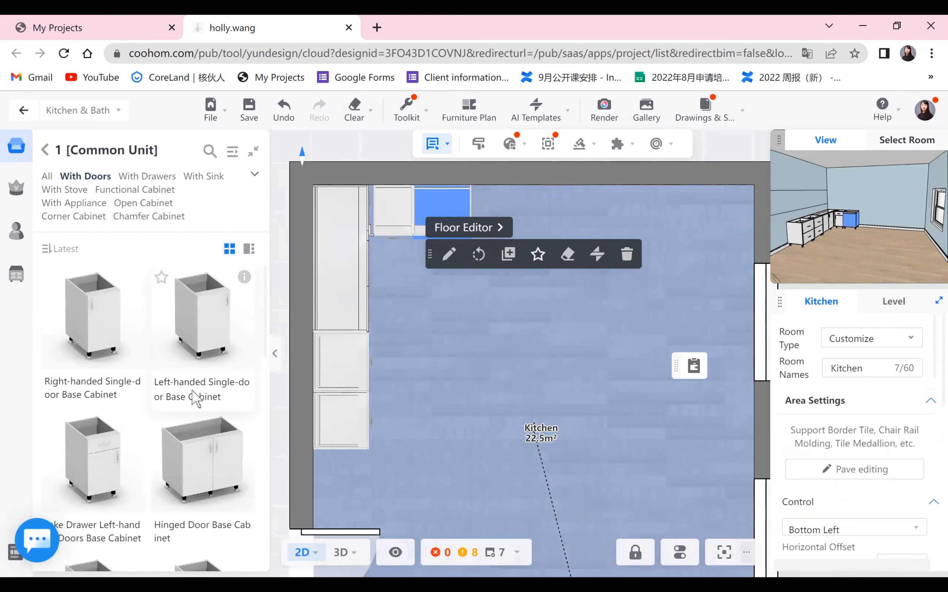
click(670, 310)
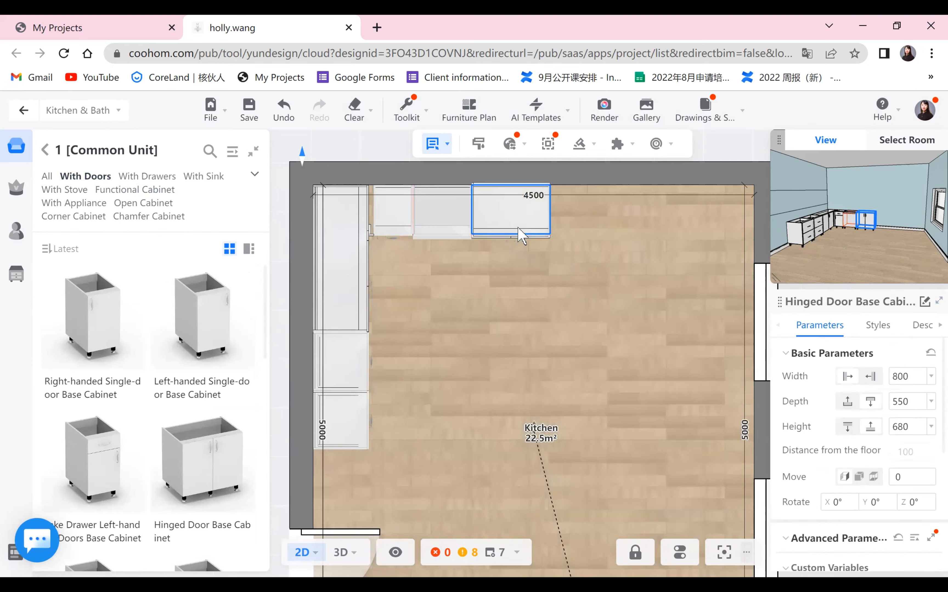
click(449, 350)
click(446, 322)
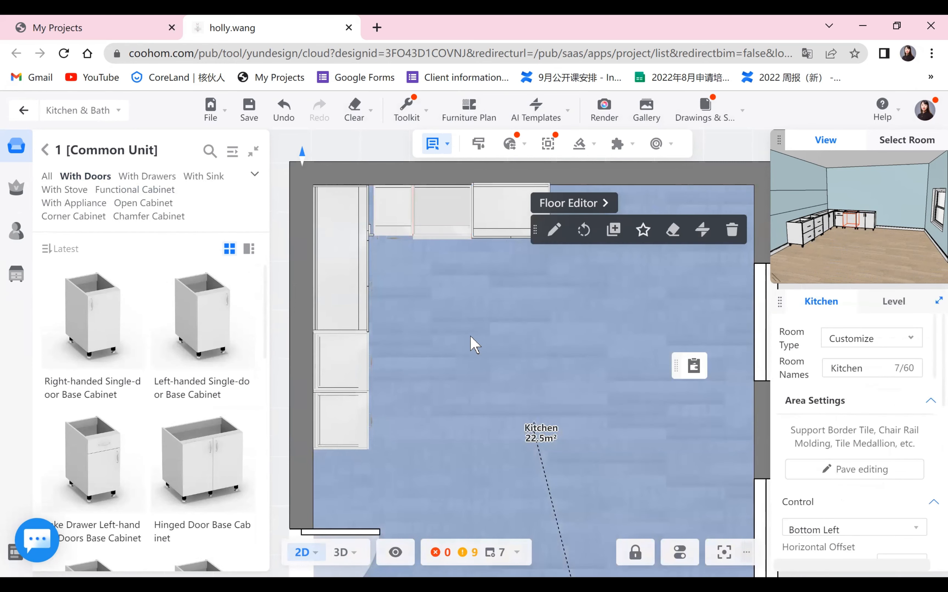
click(439, 232)
drag(438, 232, 442, 258)
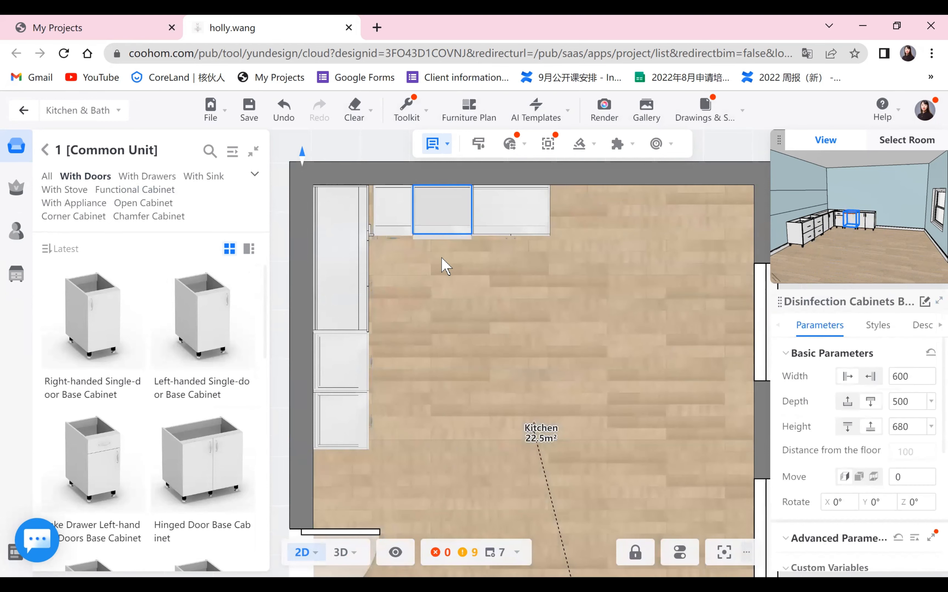
click(503, 362)
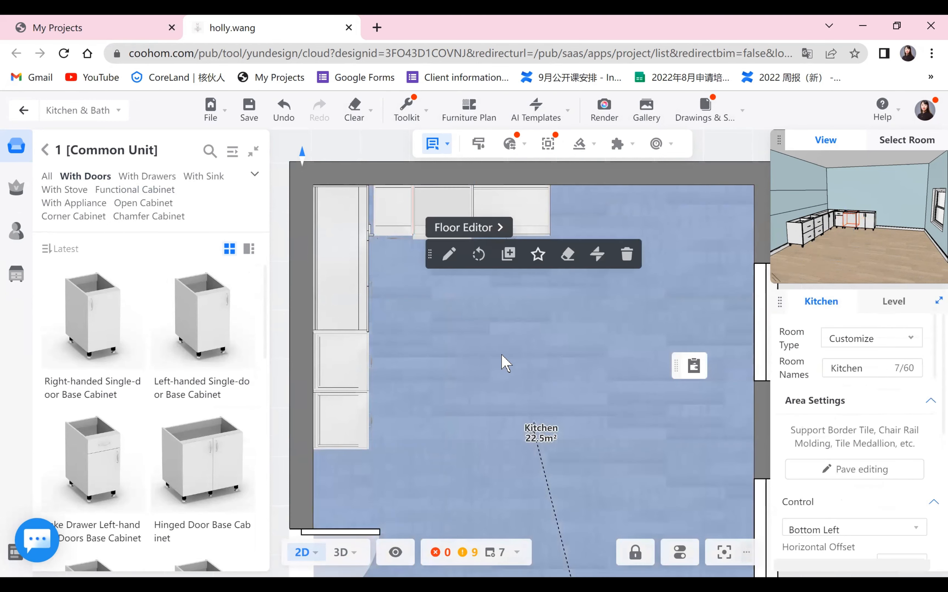
- Place a 400 mm Fake Drawer Right-handed Doors Base Cabinet to the right of the hinged door cabinet
scroll(94, 447, down, 5)
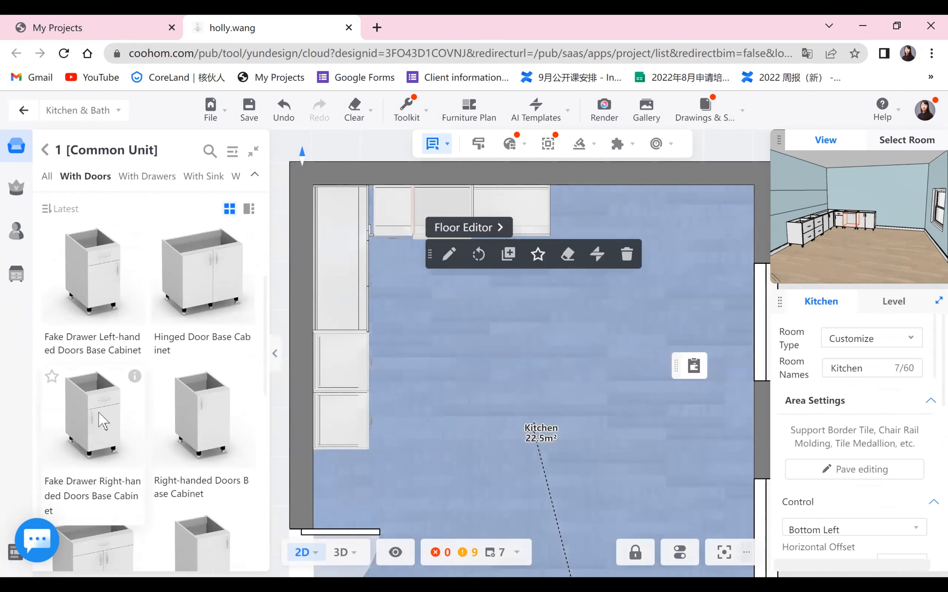
click(100, 416)
click(574, 243)
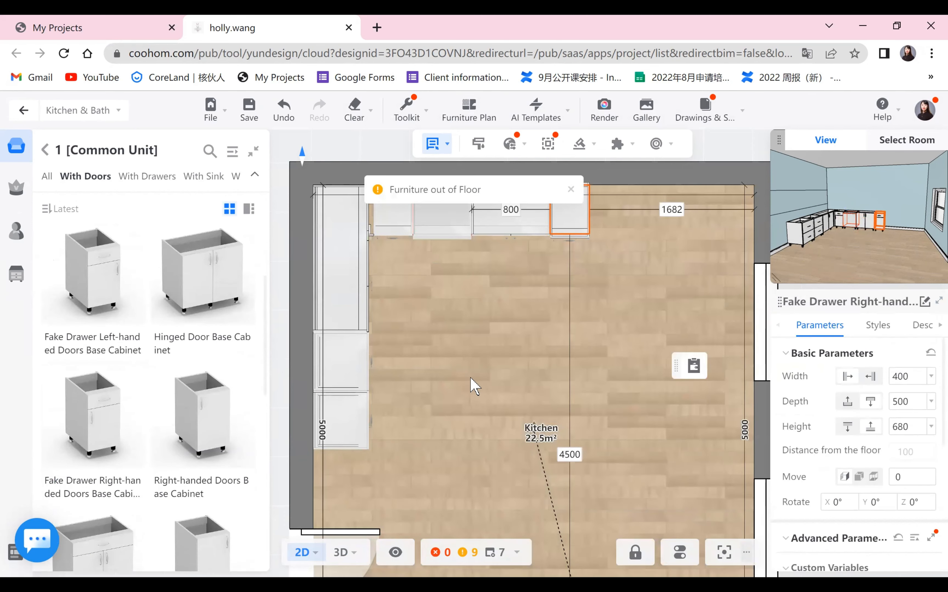
click(475, 386)
- Inspect the base cabinet run around the kitchen in the 3D view, then return to the plan
click(343, 552)
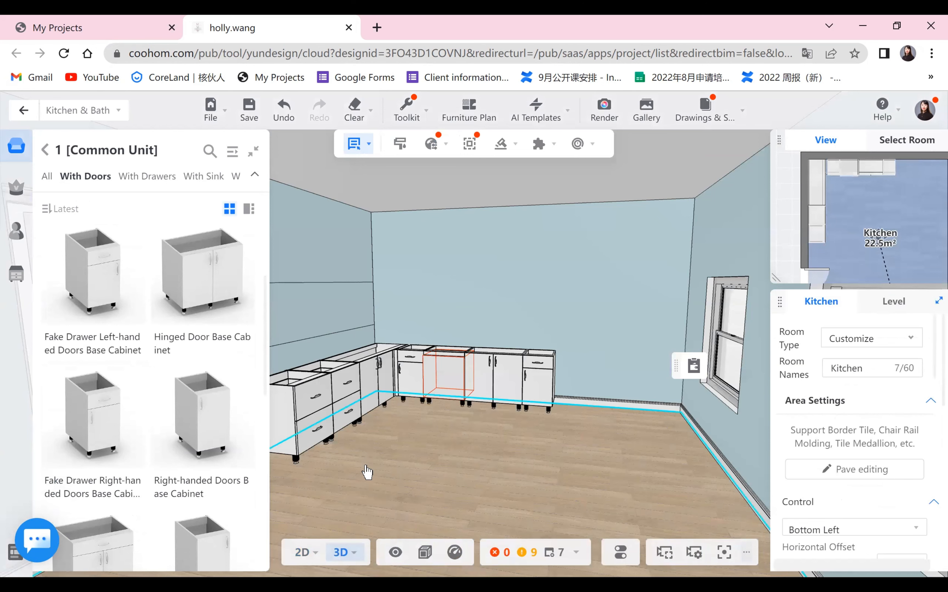
click(473, 470)
scroll(468, 479, down, 3)
drag(326, 479, 575, 468)
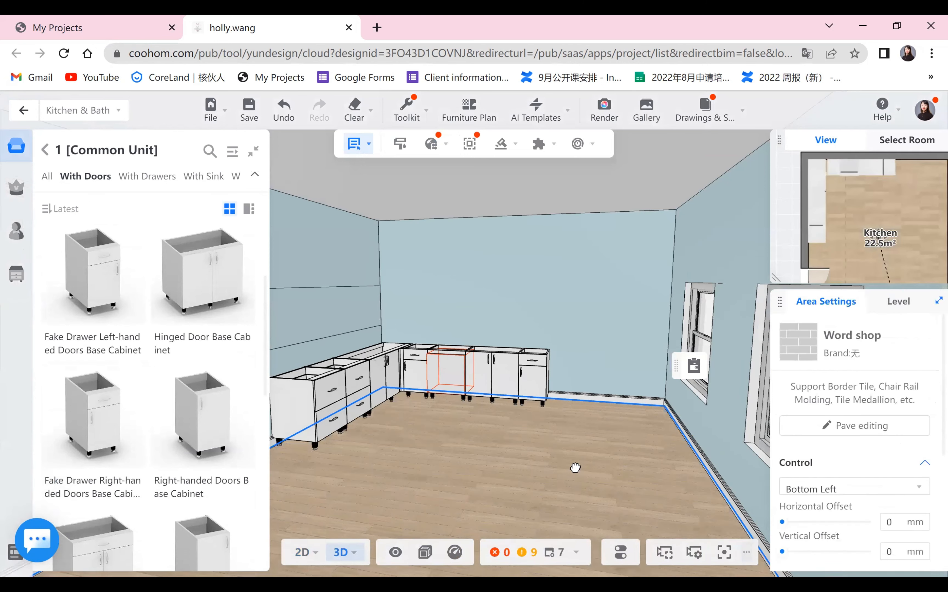
drag(398, 496, 597, 485)
scroll(596, 486, down, 3)
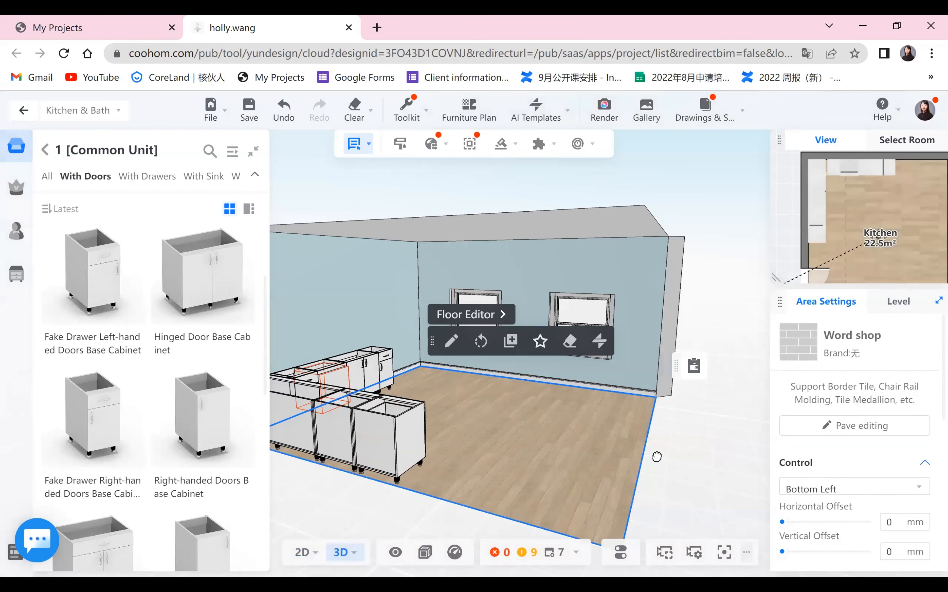
mouse_move(353, 461)
mouse_down()
mouse_move(470, 457)
mouse_move(417, 438)
mouse_move(463, 441)
mouse_move(353, 460)
mouse_up()
drag(299, 566, 316, 484)
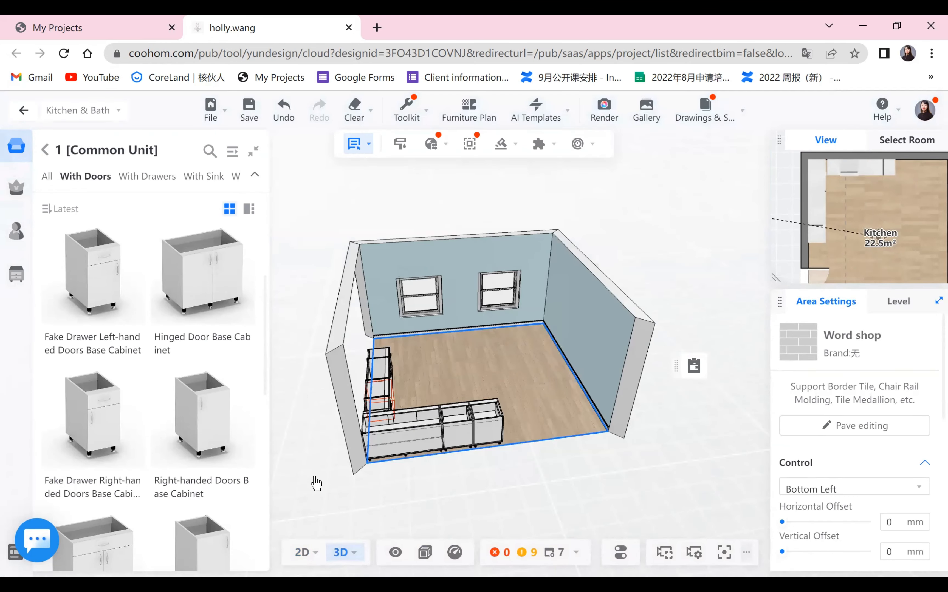
scroll(316, 485, up, 4)
scroll(546, 304, up, 2)
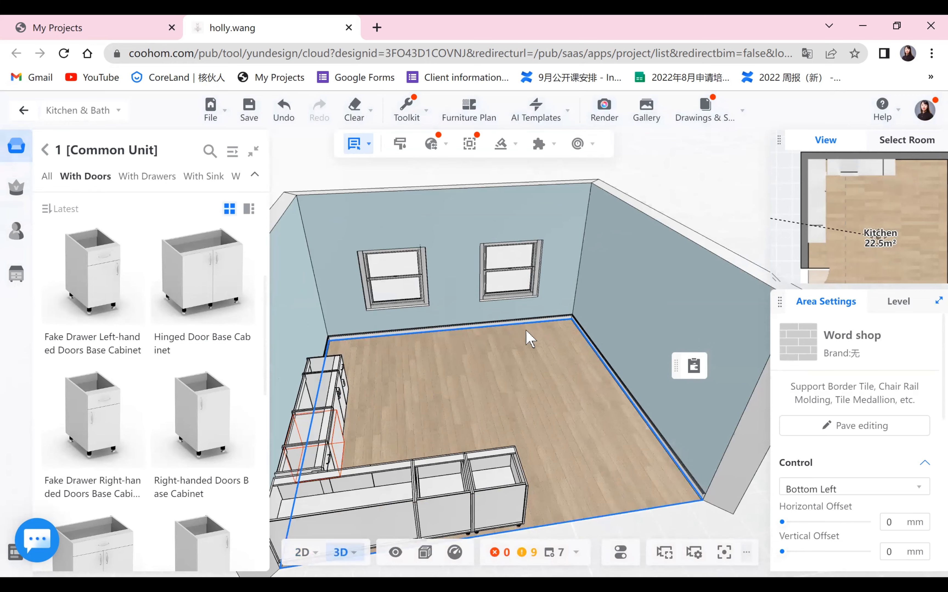
key(1)
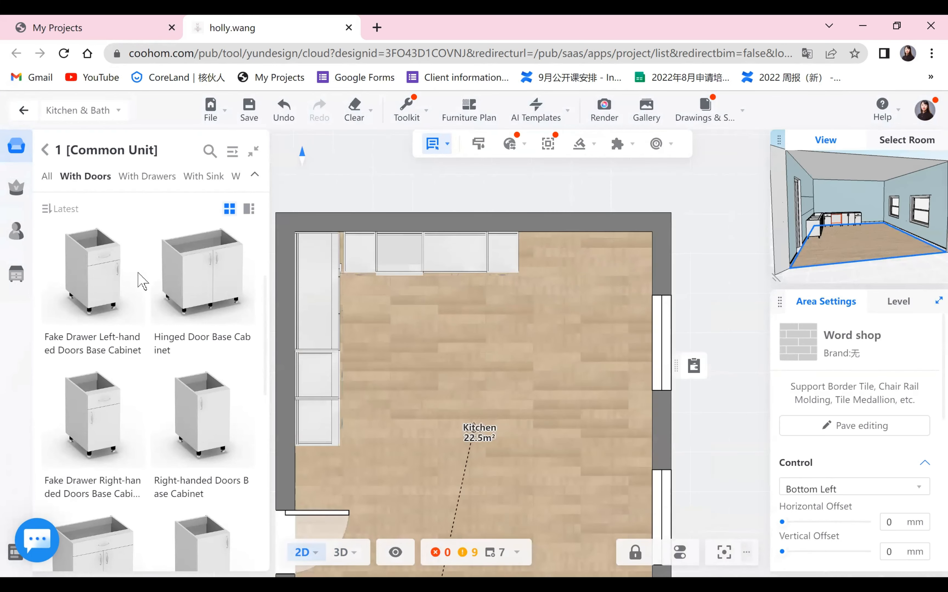
- Place a 450 mm Right-handed Doors High Cabinet from the tall cabinets at the end of the top-wall base run
click(45, 149)
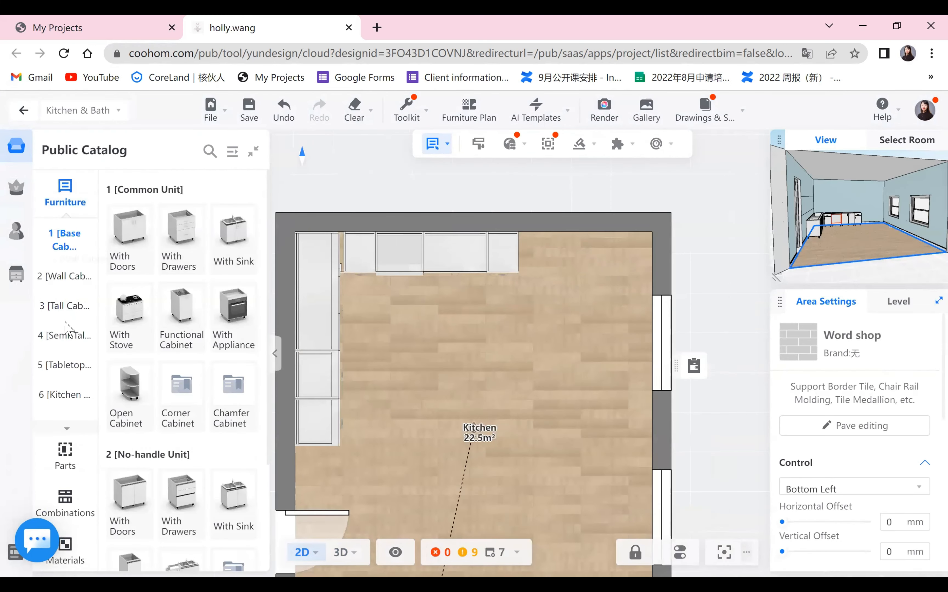
click(75, 305)
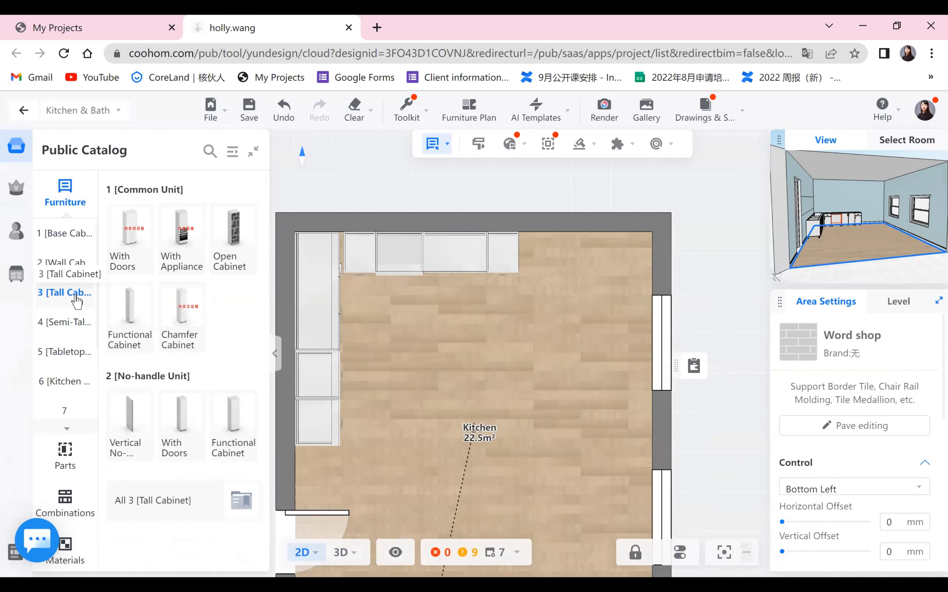
click(131, 234)
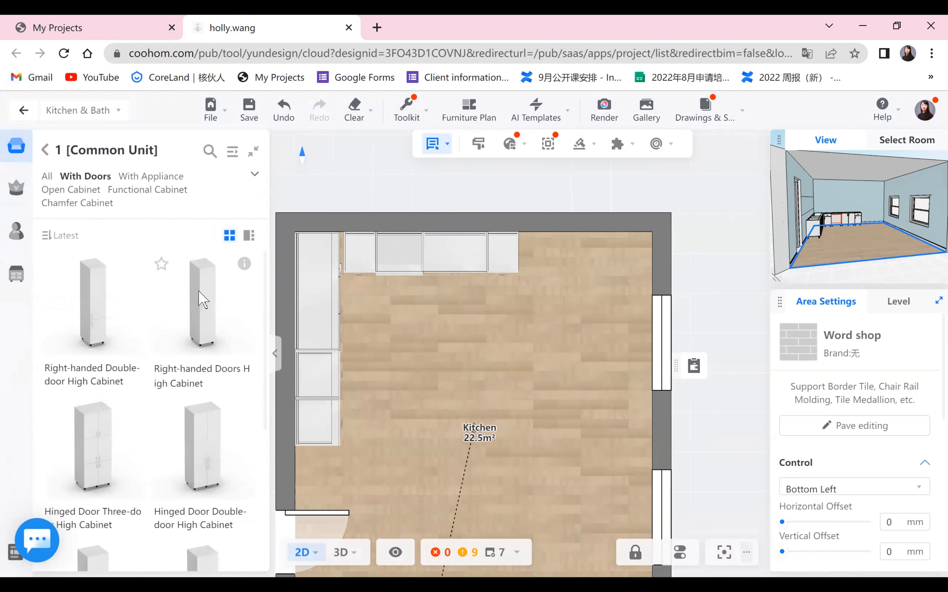
click(566, 290)
click(536, 268)
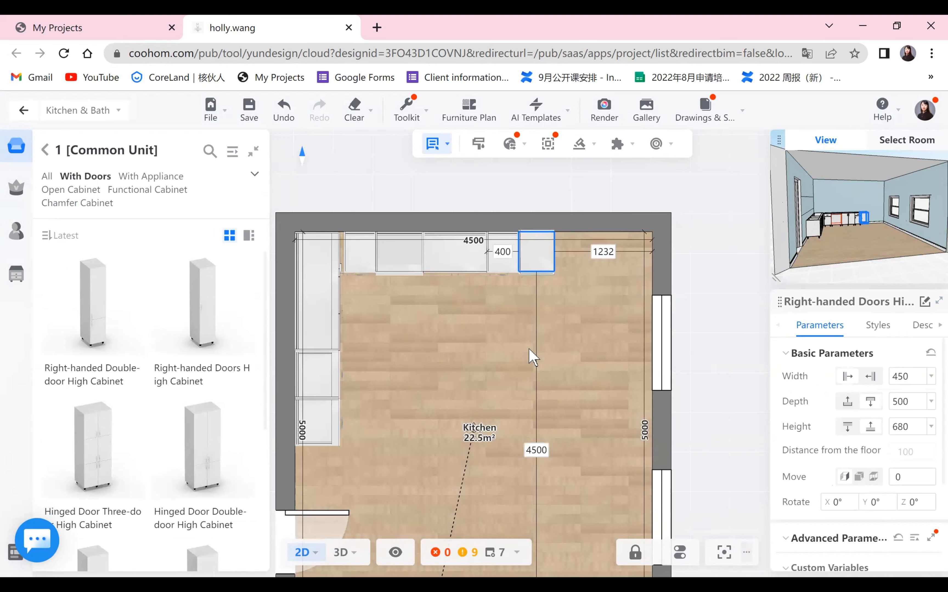
click(575, 313)
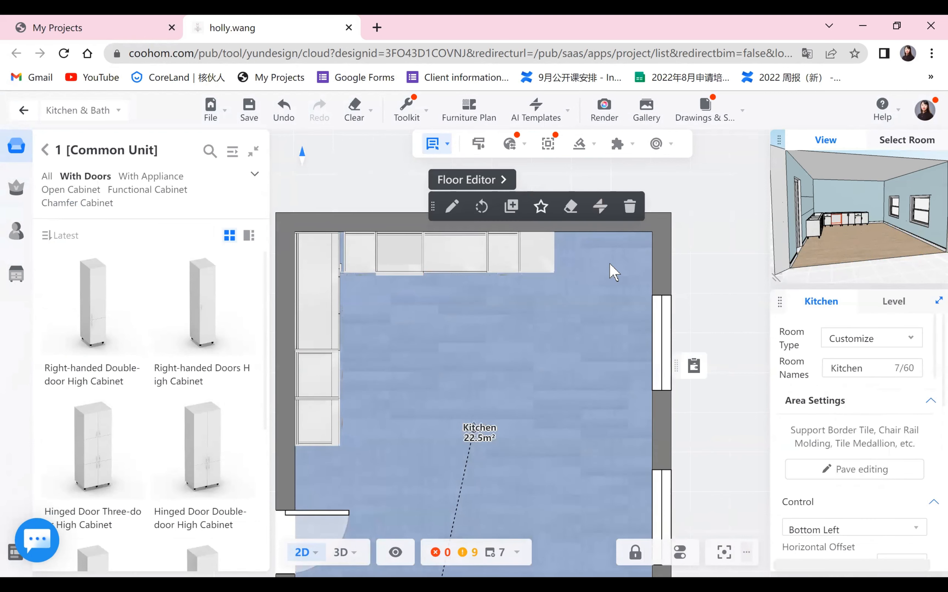
- Place a Hinged Door Three-door High Cabinet in the remaining top-wall space up to the right corner
click(542, 257)
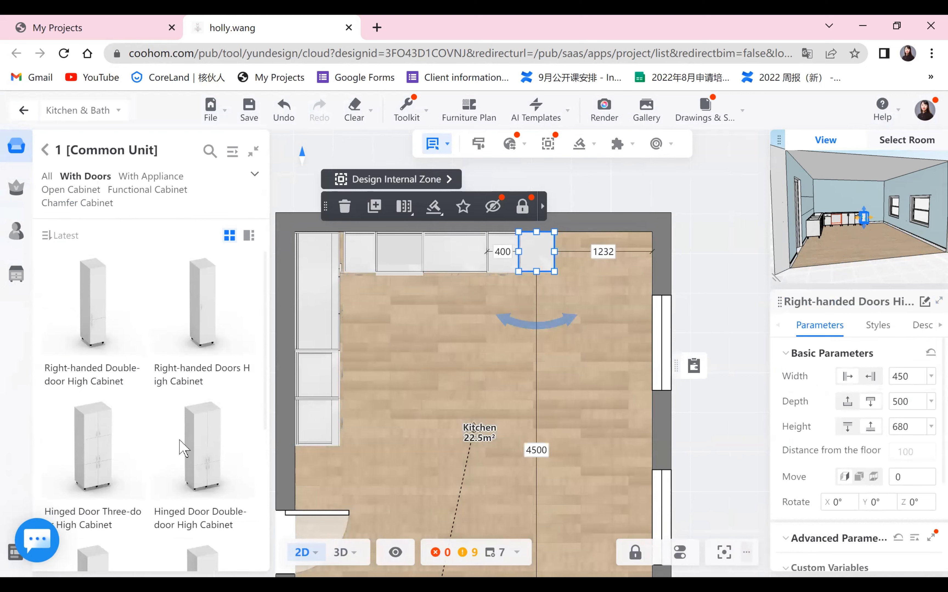
scroll(177, 461, down, 4)
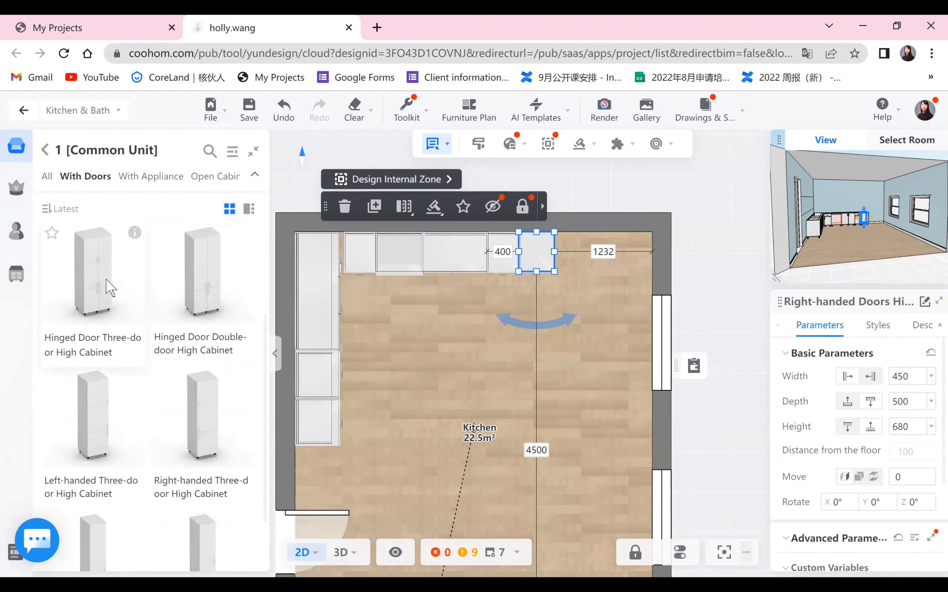
drag(110, 289, 586, 275)
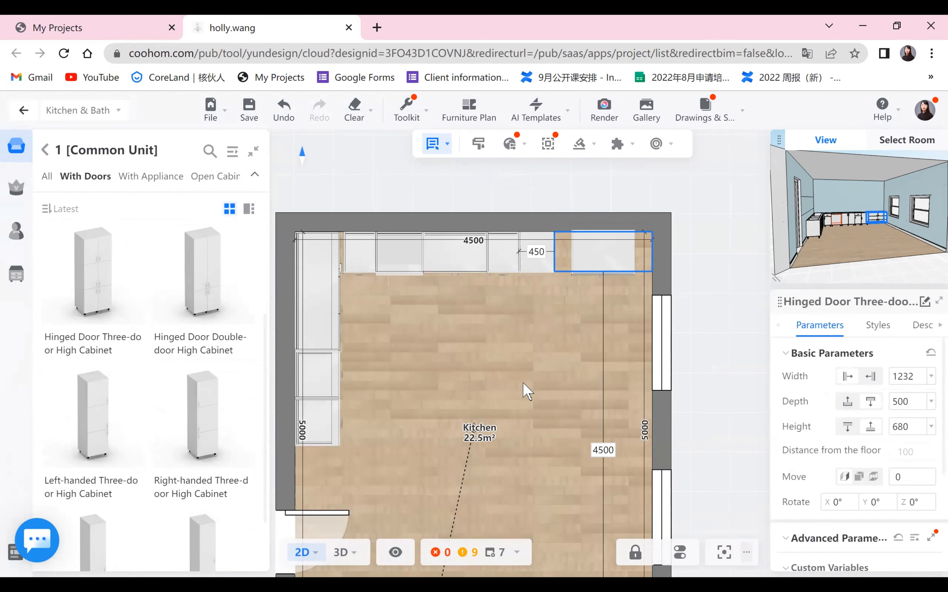
click(516, 395)
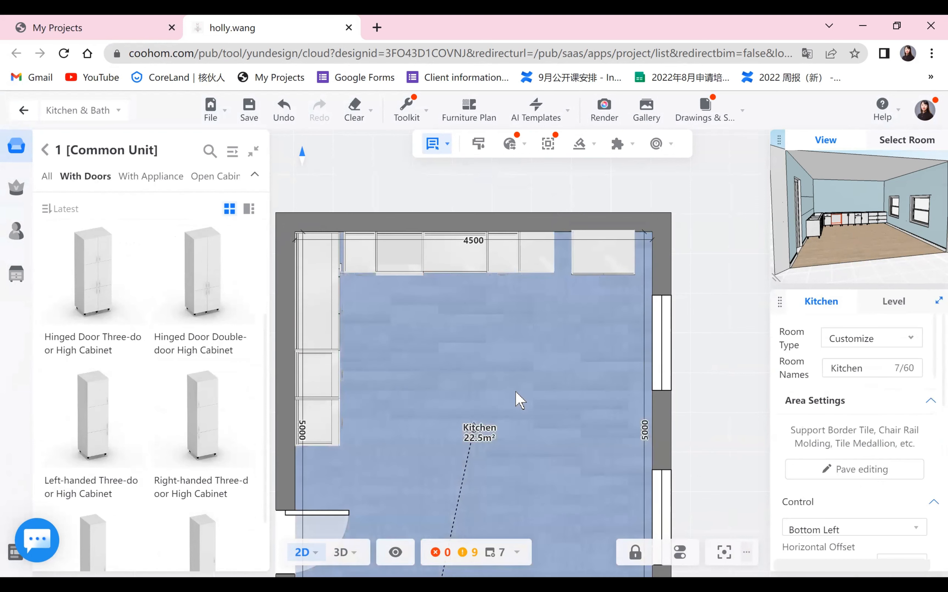
- Set the three-door high cabinet's width to 1200 mm
click(609, 265)
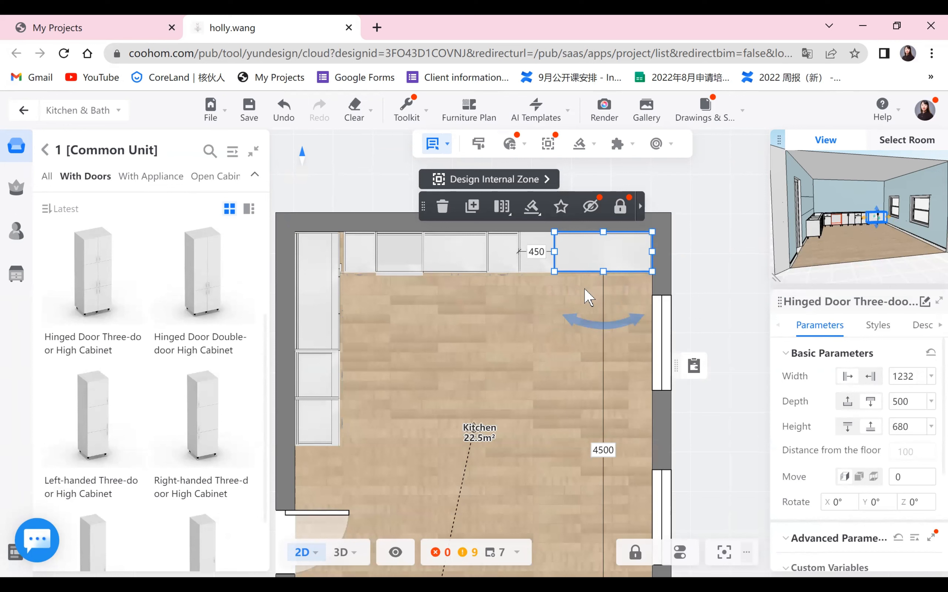
click(903, 376)
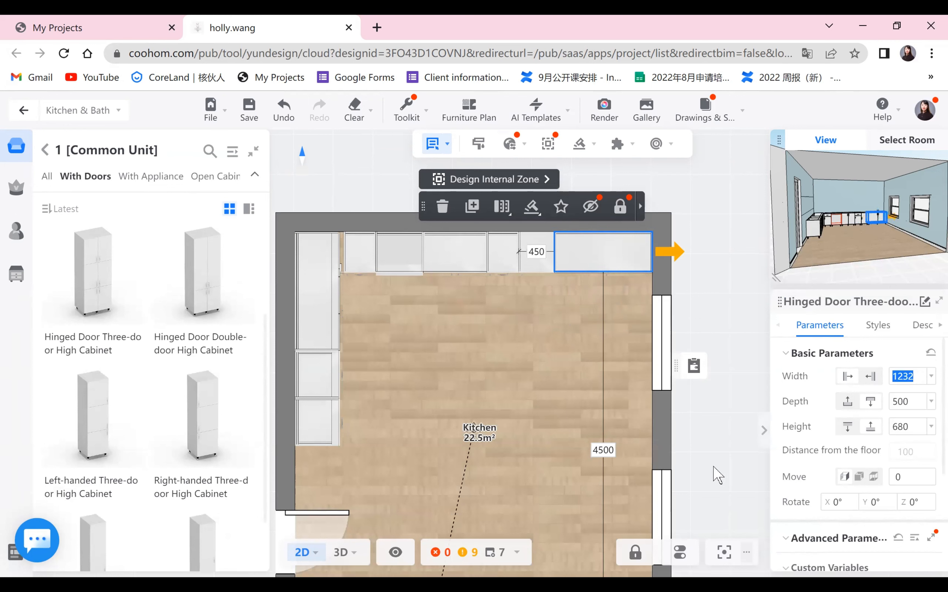
text(12)
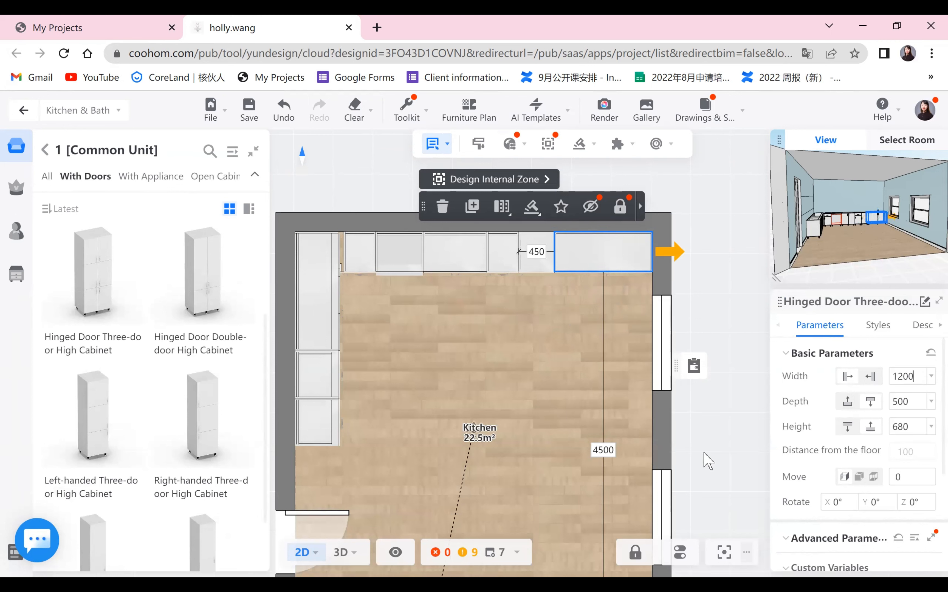
key(Return)
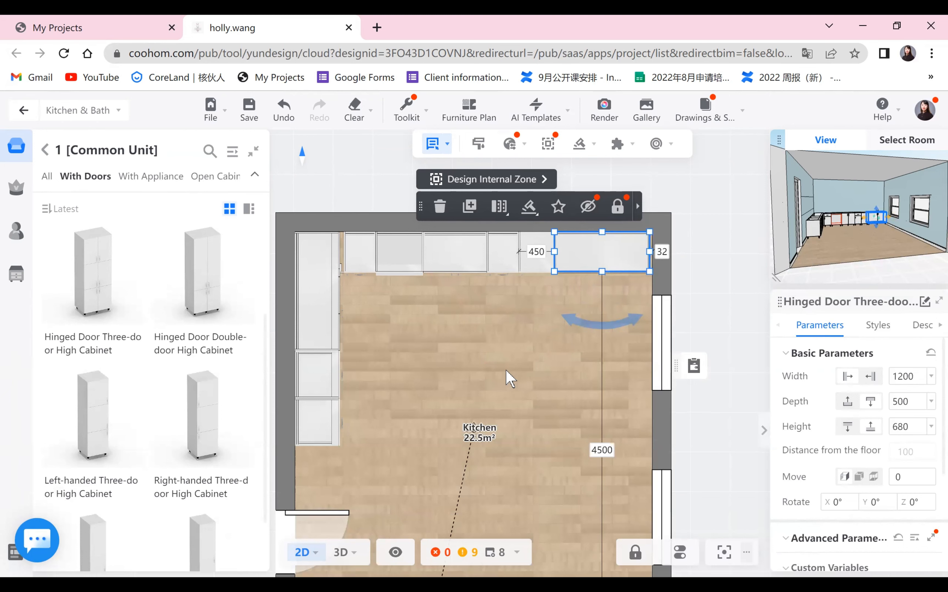
click(506, 378)
click(642, 259)
scroll(630, 296, up, 1)
scroll(647, 280, up, 1)
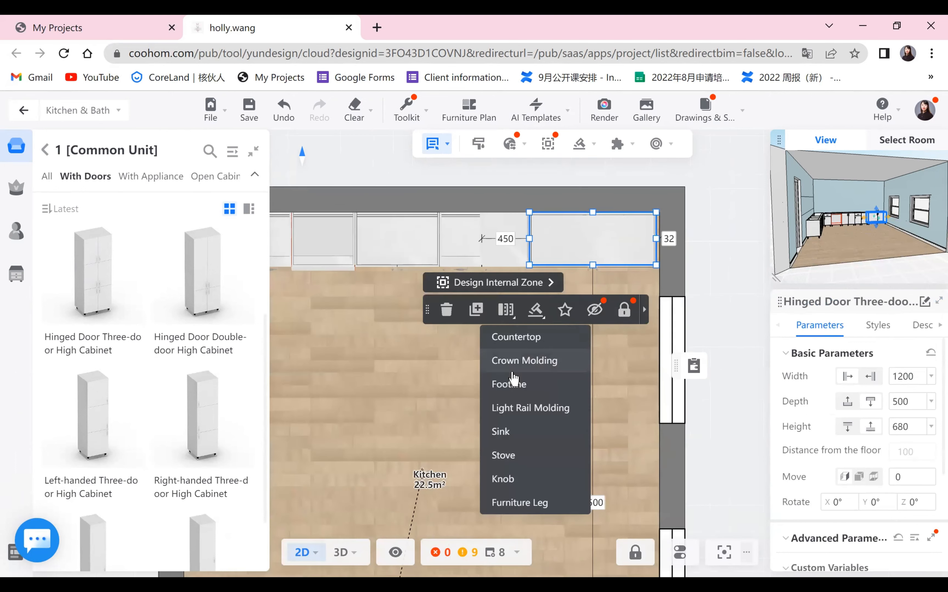
click(384, 381)
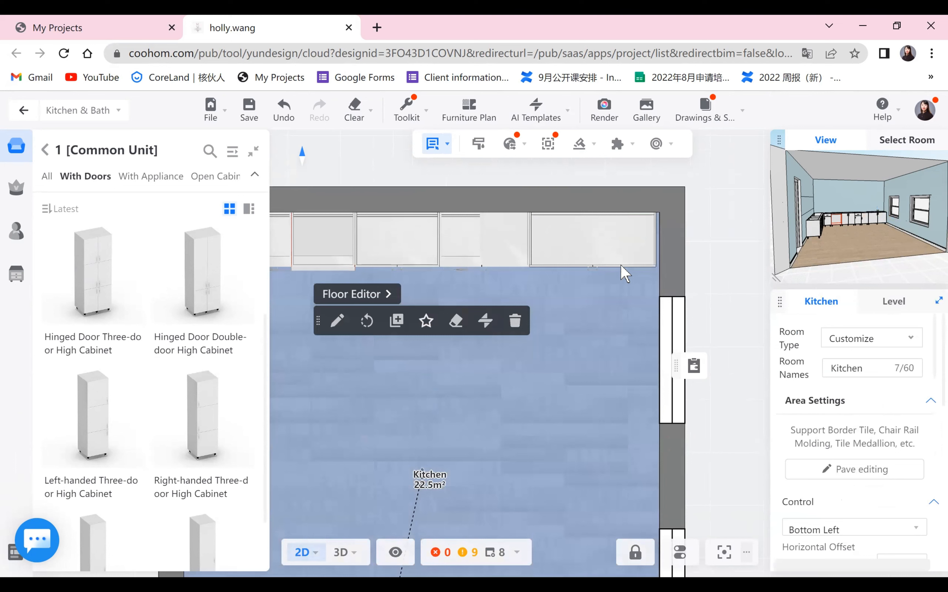
- Place a High Cabinet Flat Filler (Right) from the auxiliary tall fillers at the right end of the top-wall run
click(45, 153)
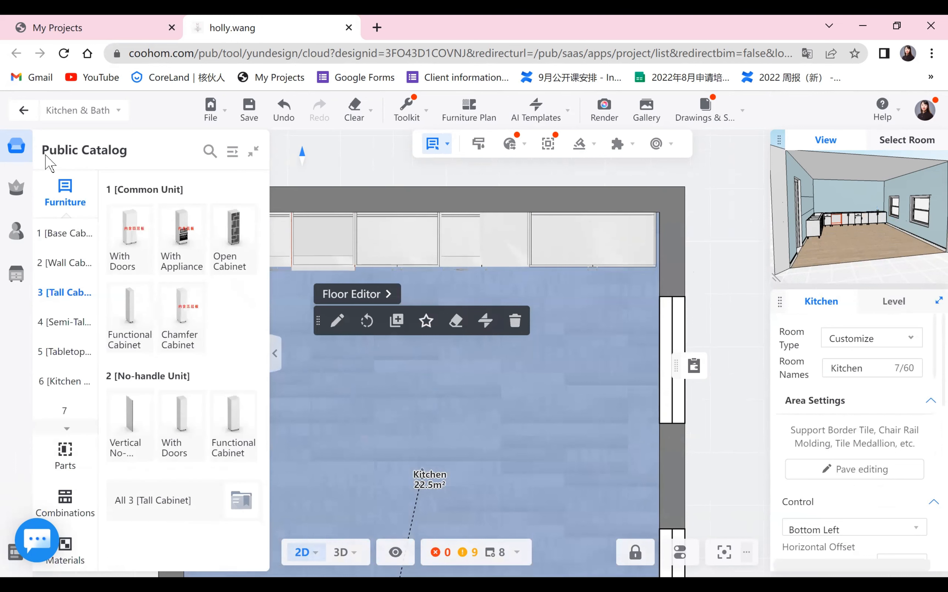
click(65, 416)
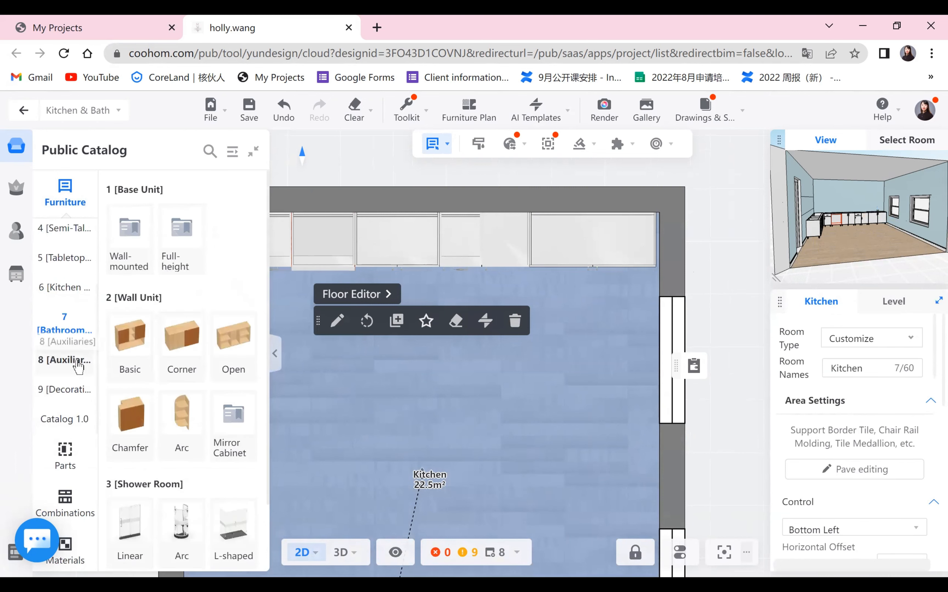
click(64, 359)
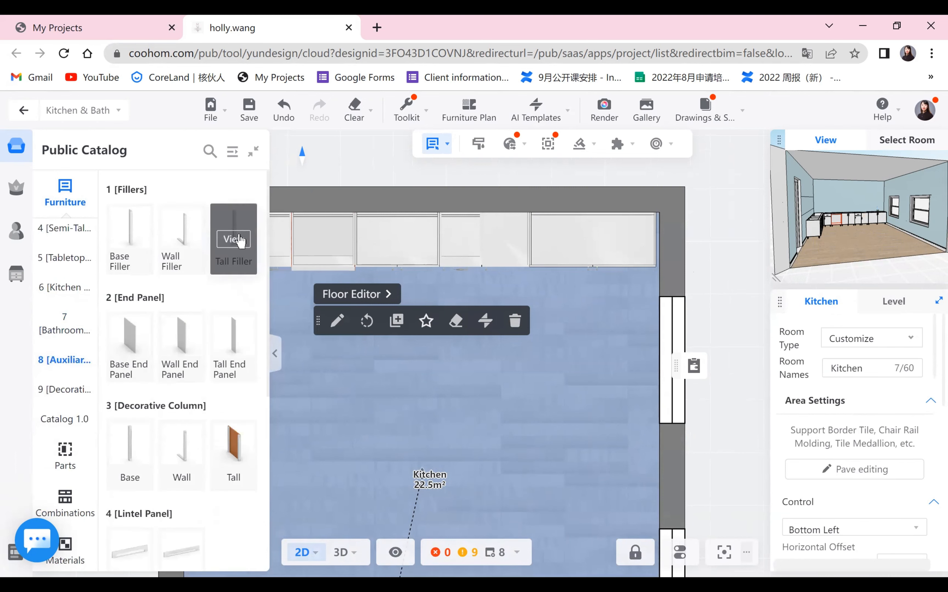
click(237, 239)
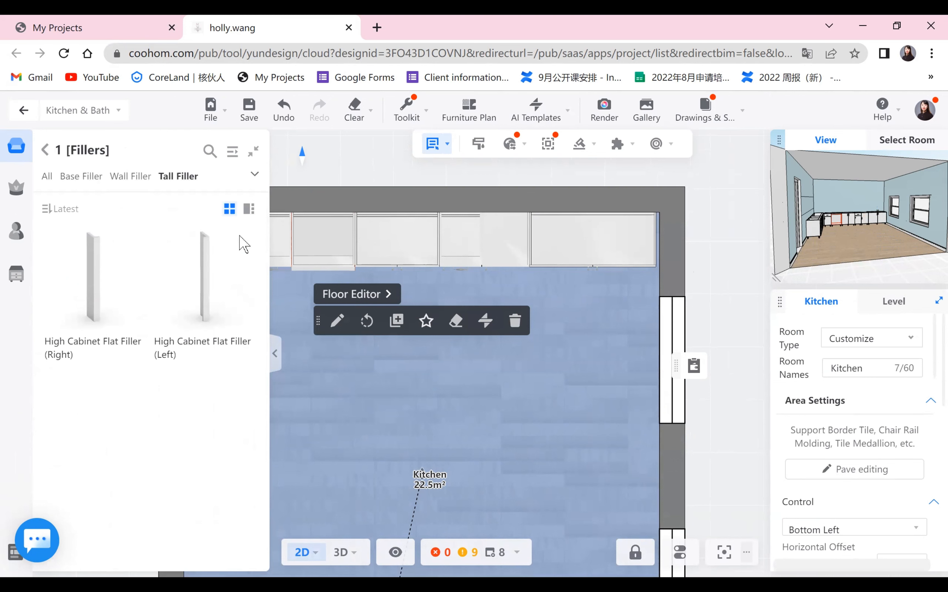
click(117, 301)
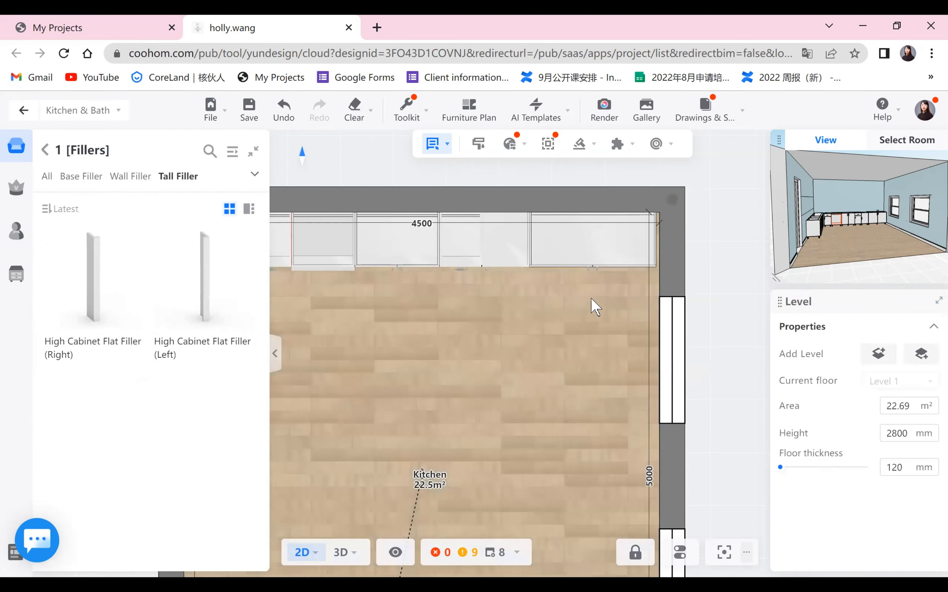
click(655, 271)
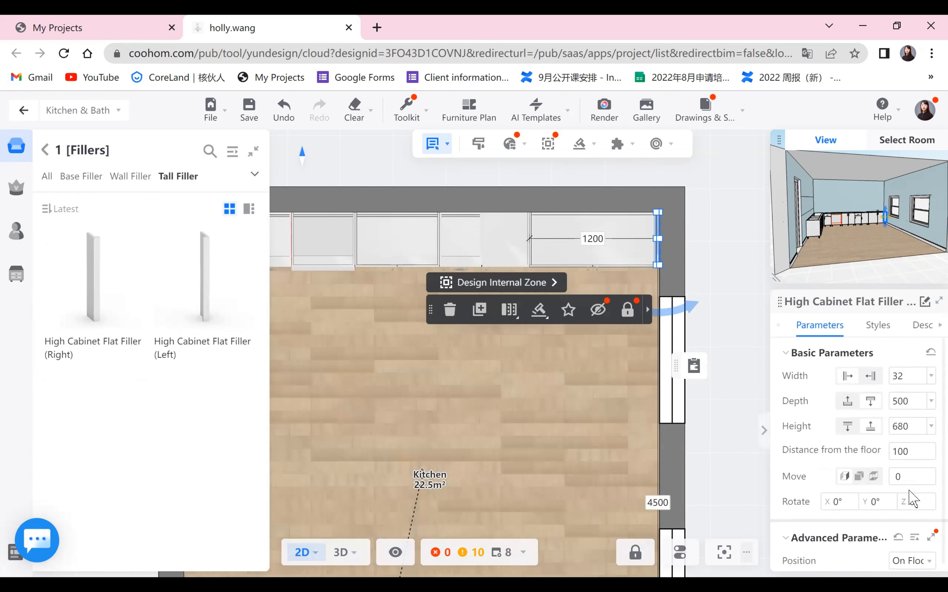
scroll(909, 494, down, 1)
double_click(900, 418)
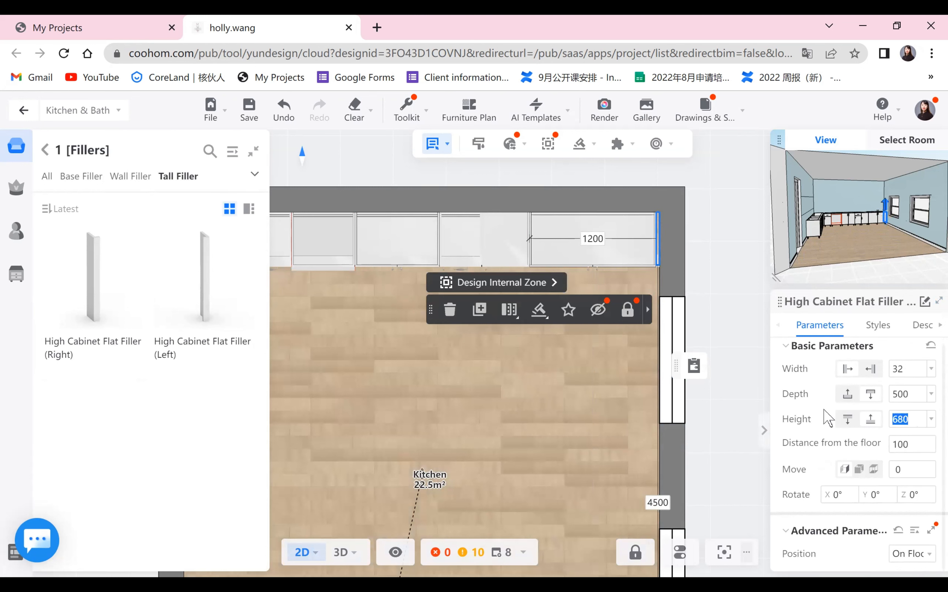
- Set the 450 mm right-handed high cabinet's height to 2000 mm
click(513, 254)
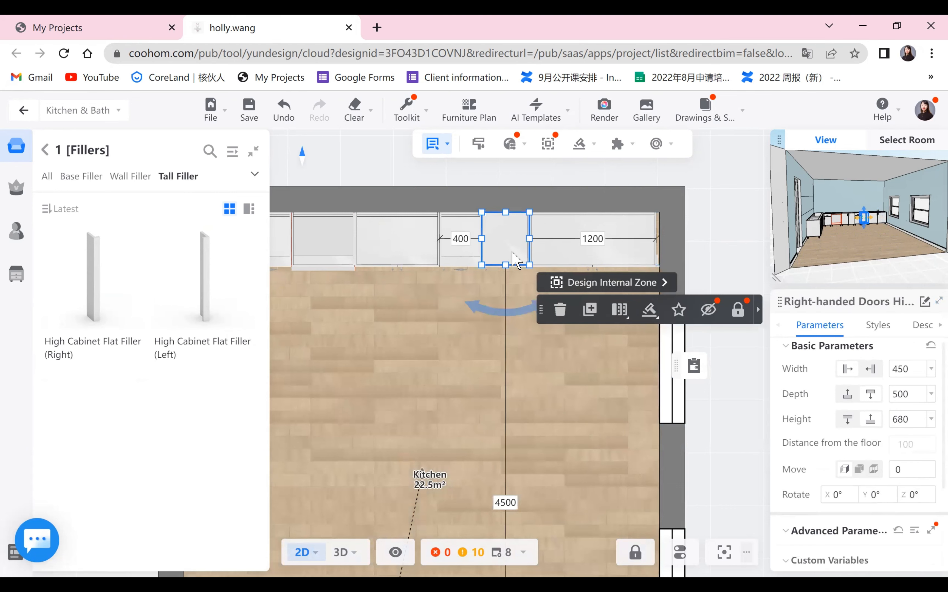
double_click(898, 425)
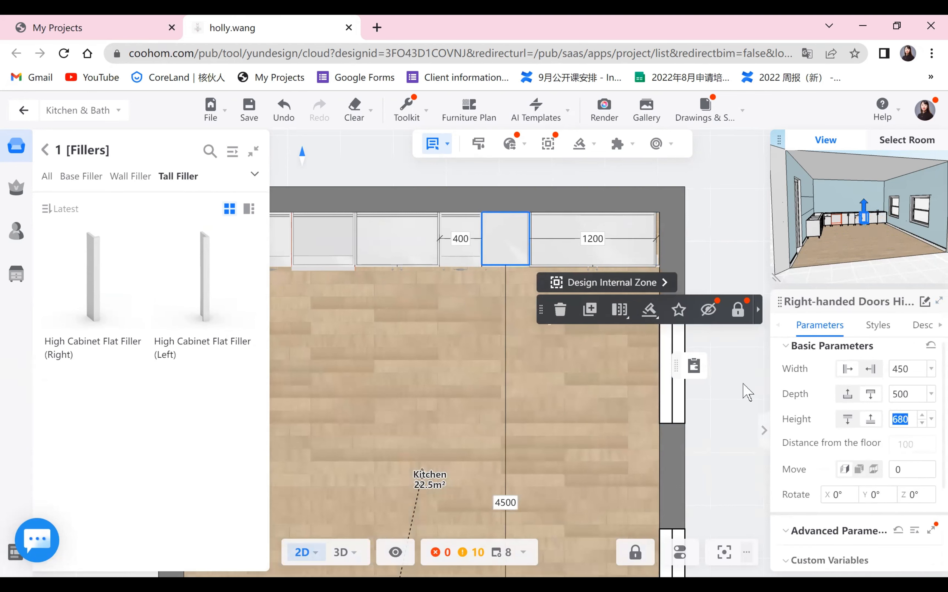
text(2000)
key(Return)
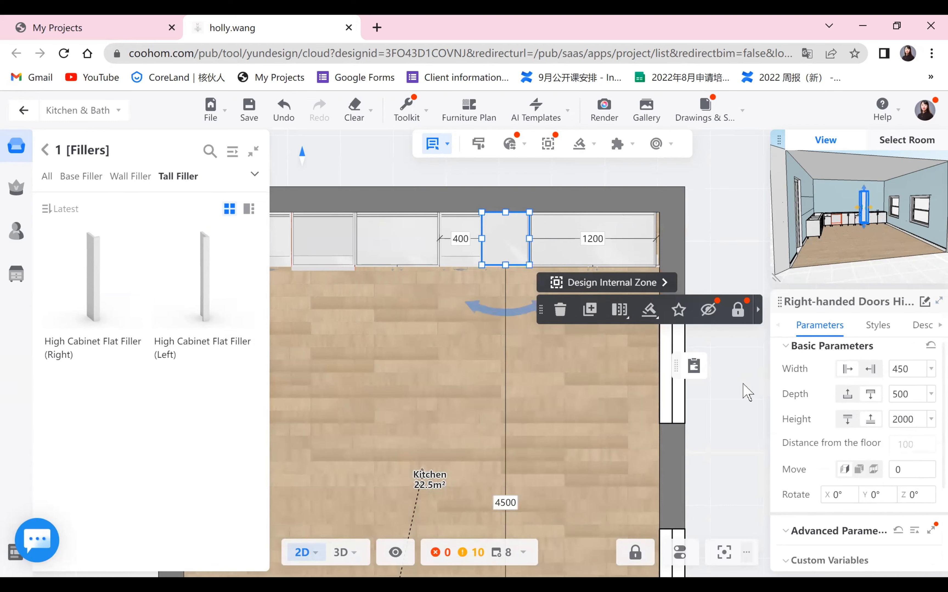
- Set the three-door high cabinet's height to 2000 mm
click(587, 258)
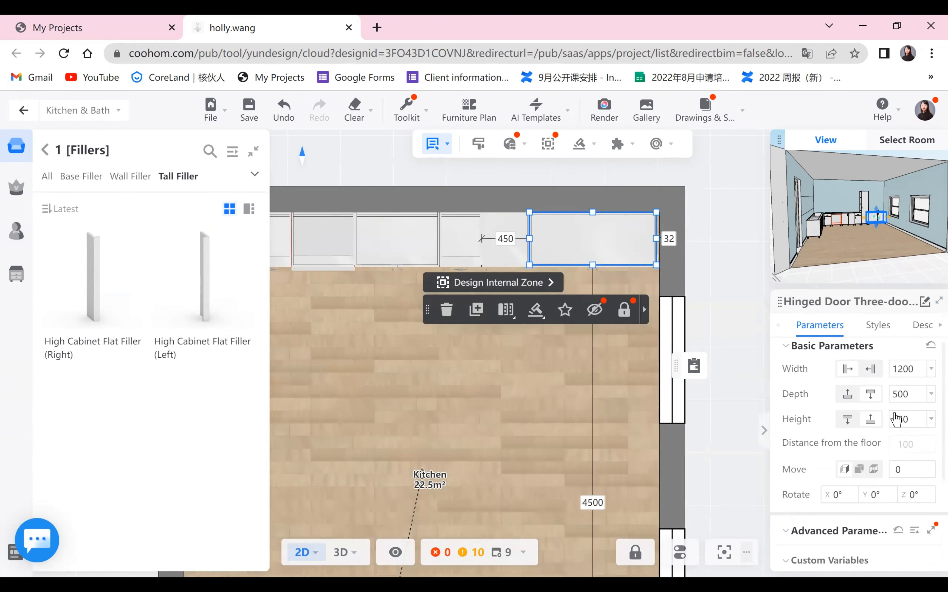
double_click(901, 420)
text(2000)
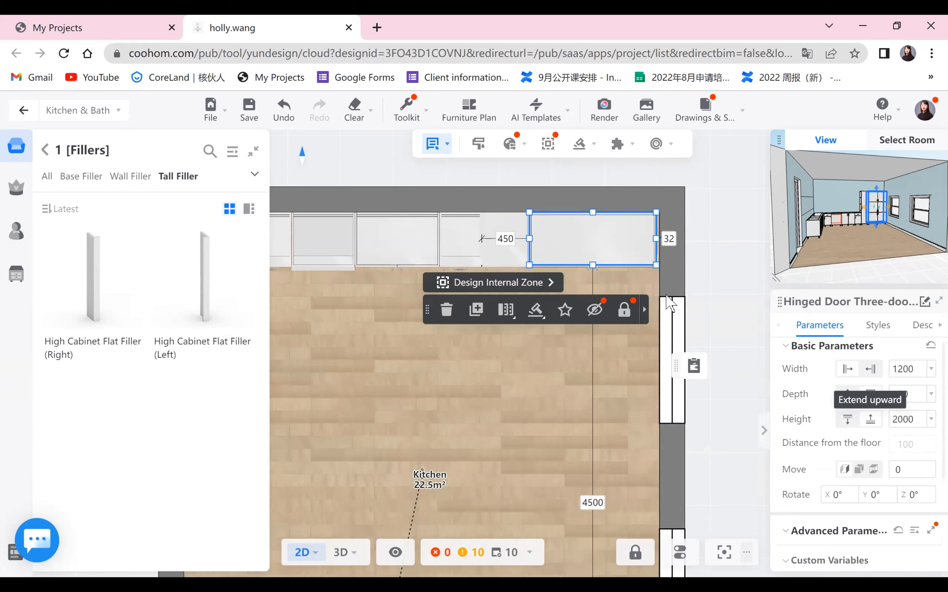
key(Return)
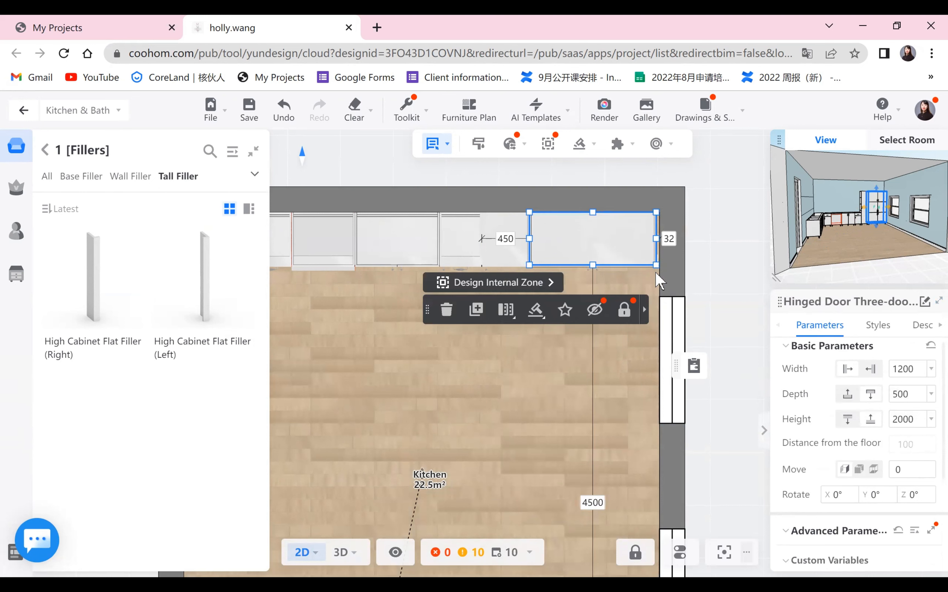
key(Right)
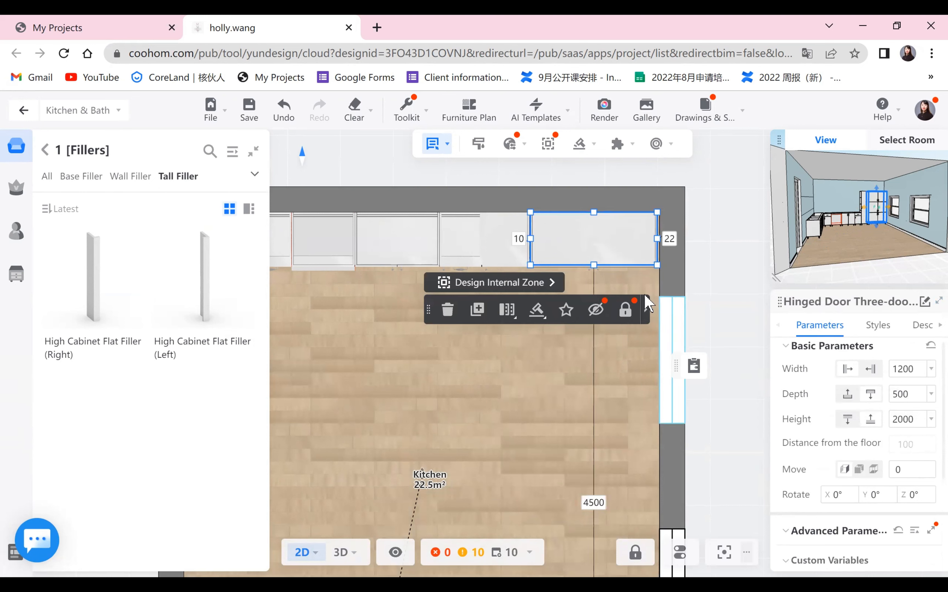
click(285, 111)
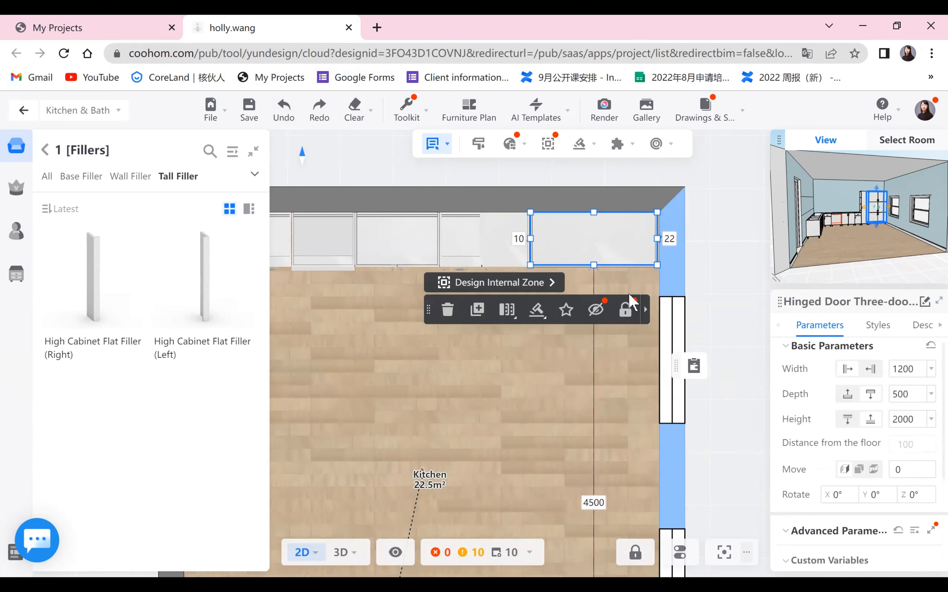
click(519, 239)
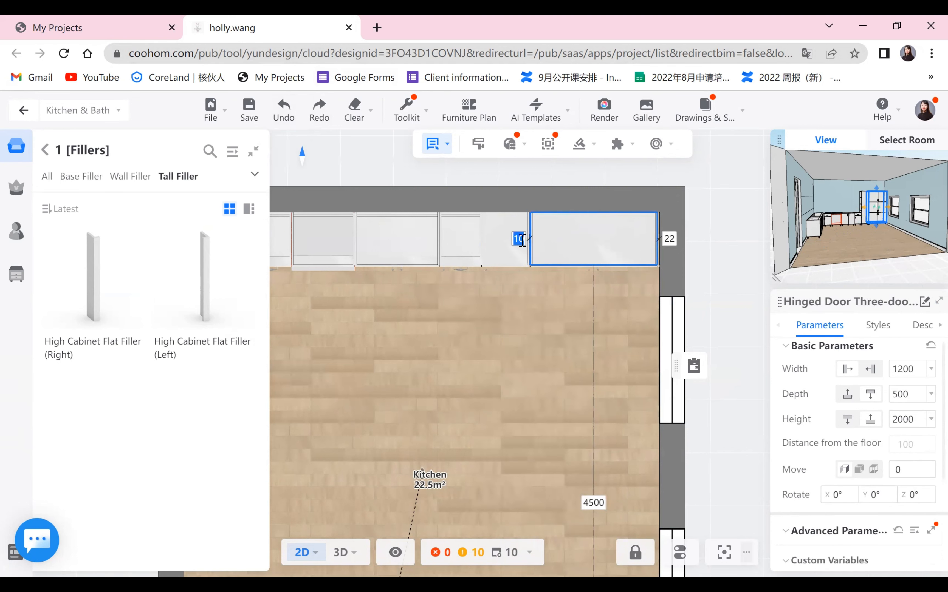
key(Return)
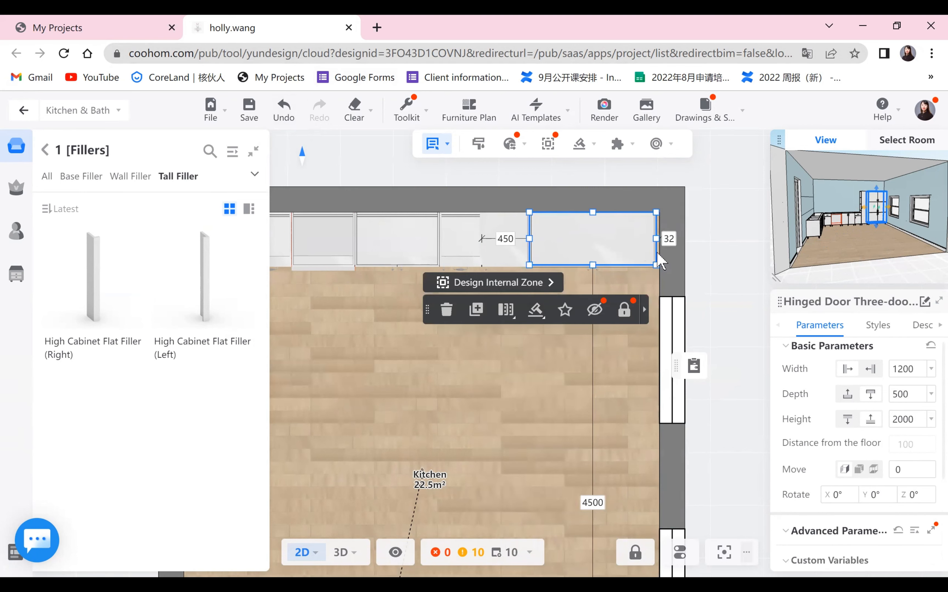
- Set the tall filler's height at the right end of the top wall to 2000 mm
scroll(618, 330, up, 3)
click(618, 330)
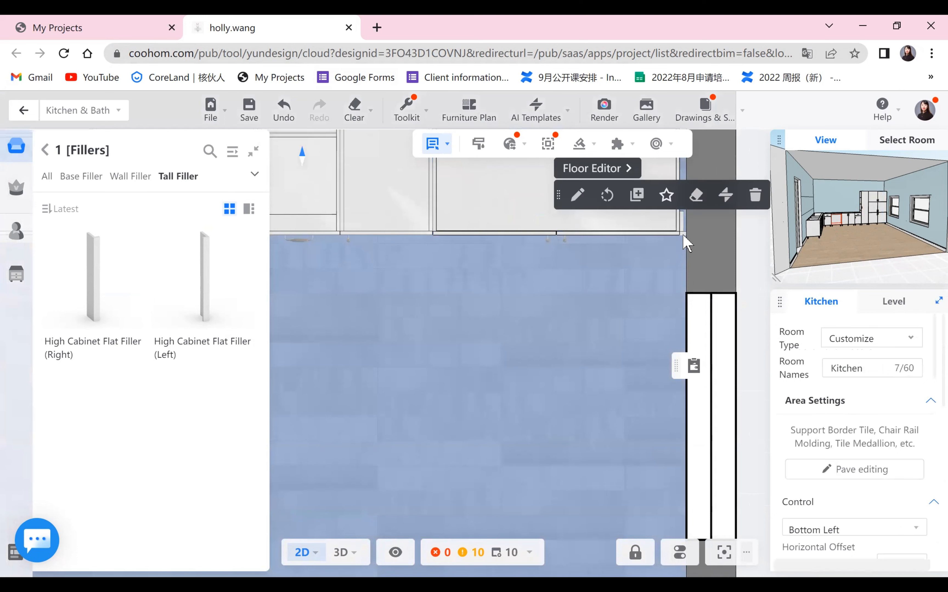
click(683, 237)
double_click(901, 427)
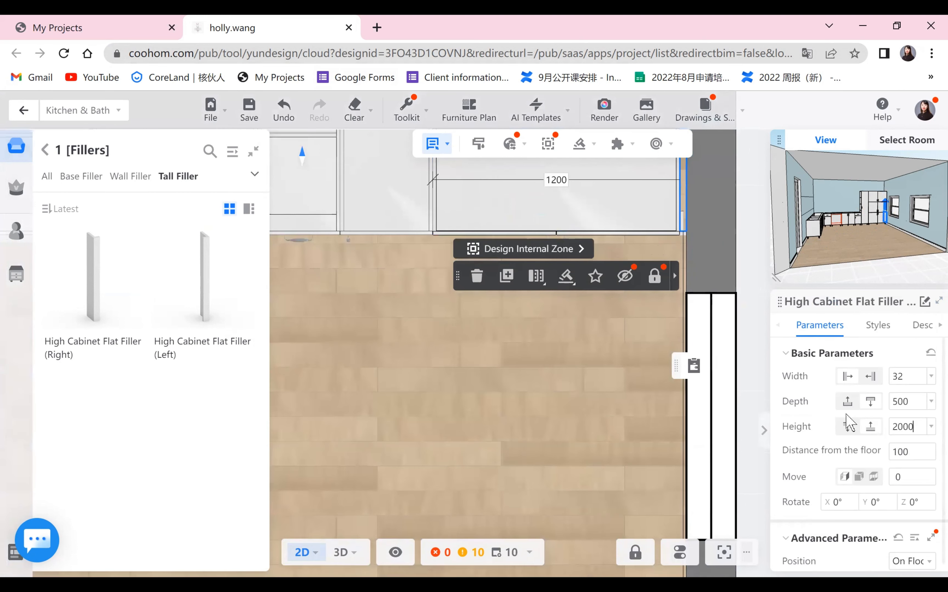
text(2000)
key(Return)
click(433, 444)
- Inspect the tall cabinets and filler around the kitchen in the 3D view, then return to the floor plan
mouse_move(346, 558)
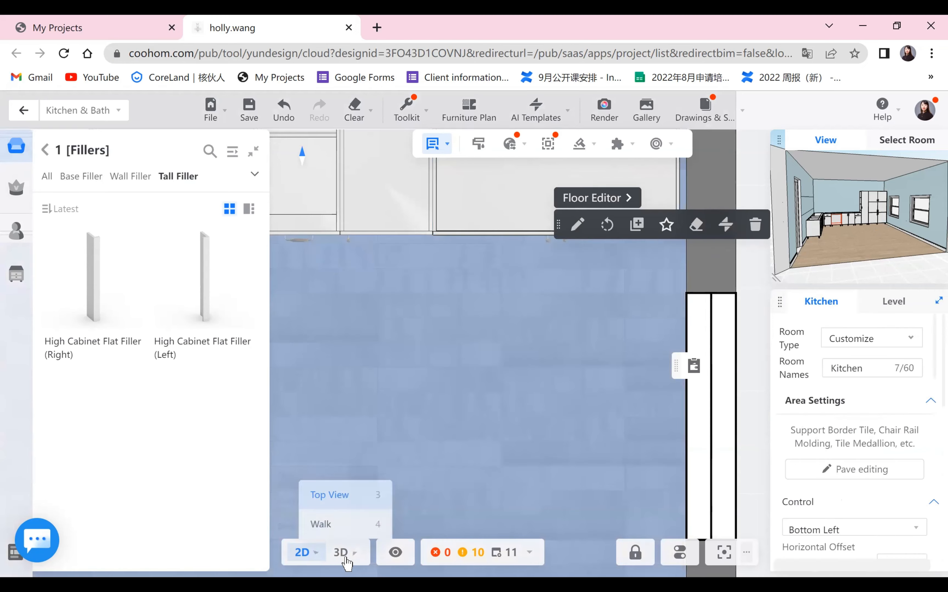
click(352, 495)
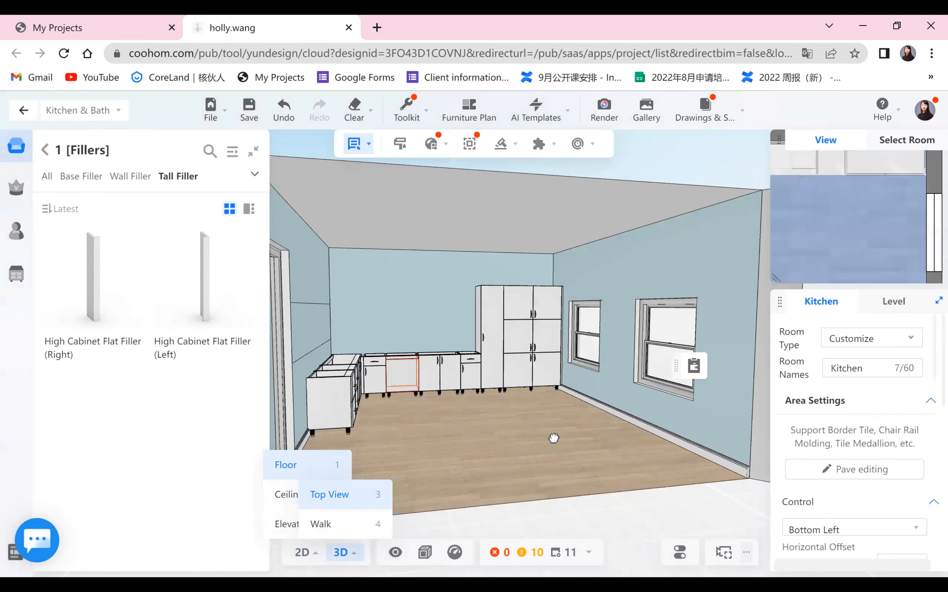
scroll(605, 467, up, 5)
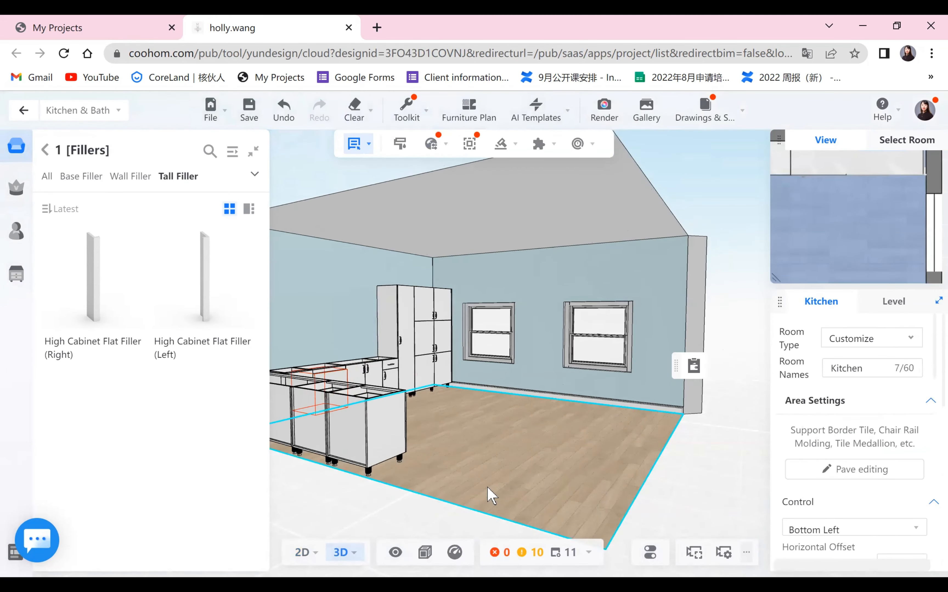
scroll(534, 498, up, 3)
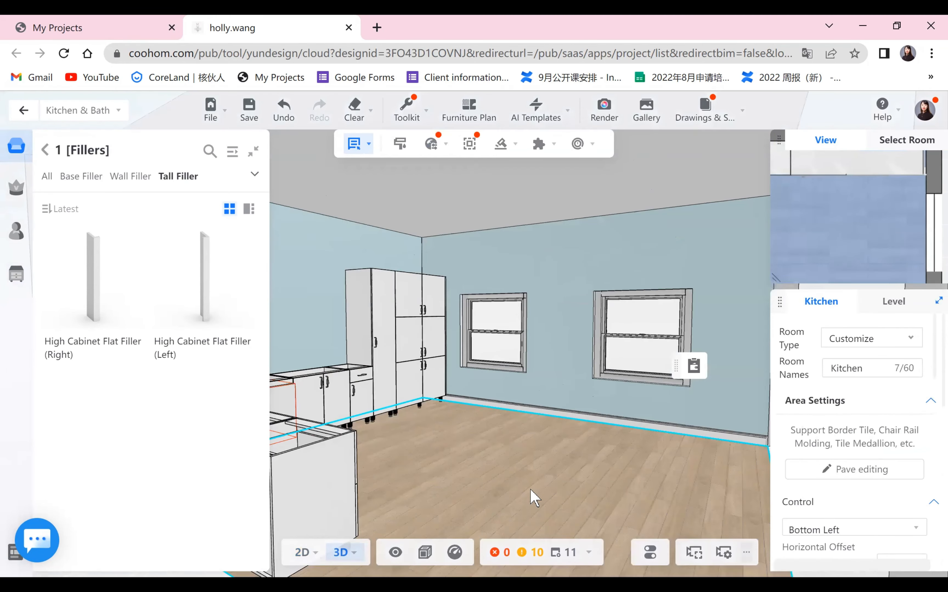
drag(443, 479, 473, 503)
drag(375, 502, 381, 484)
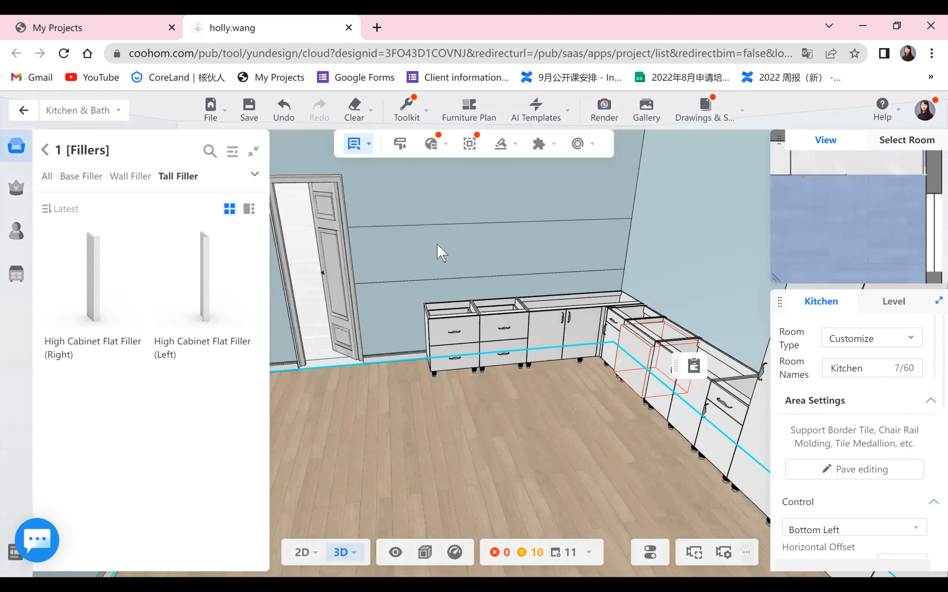
scroll(441, 253, down, 10)
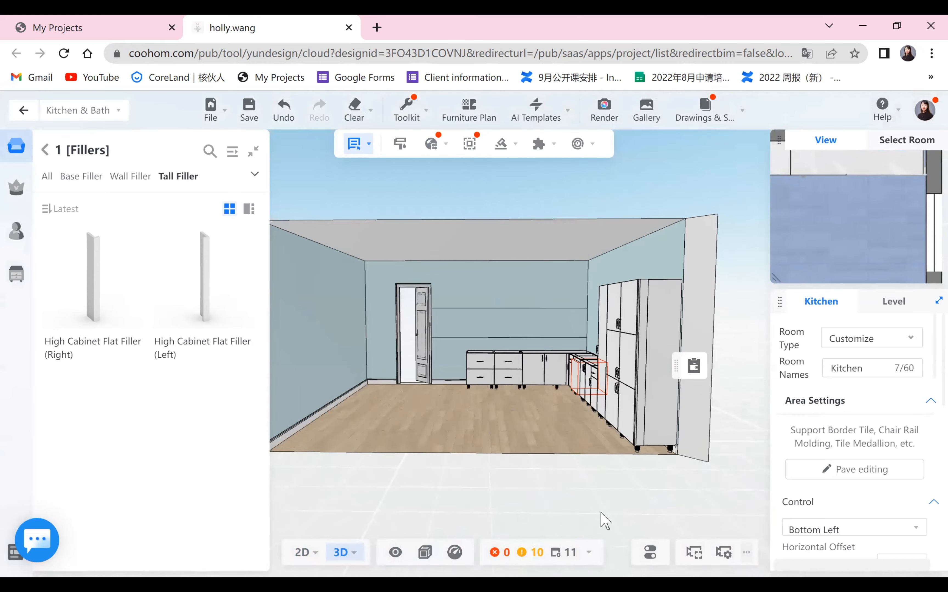
drag(600, 513, 607, 515)
scroll(615, 515, up, 3)
drag(624, 561, 504, 390)
scroll(320, 475, down, 3)
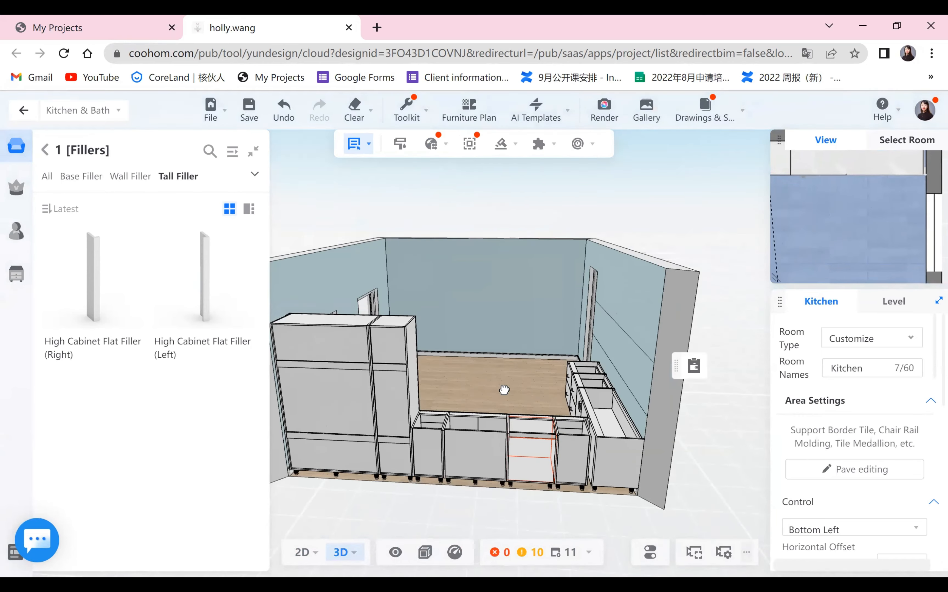
scroll(330, 470, up, 1)
scroll(461, 363, down, 1)
scroll(436, 429, up, 1)
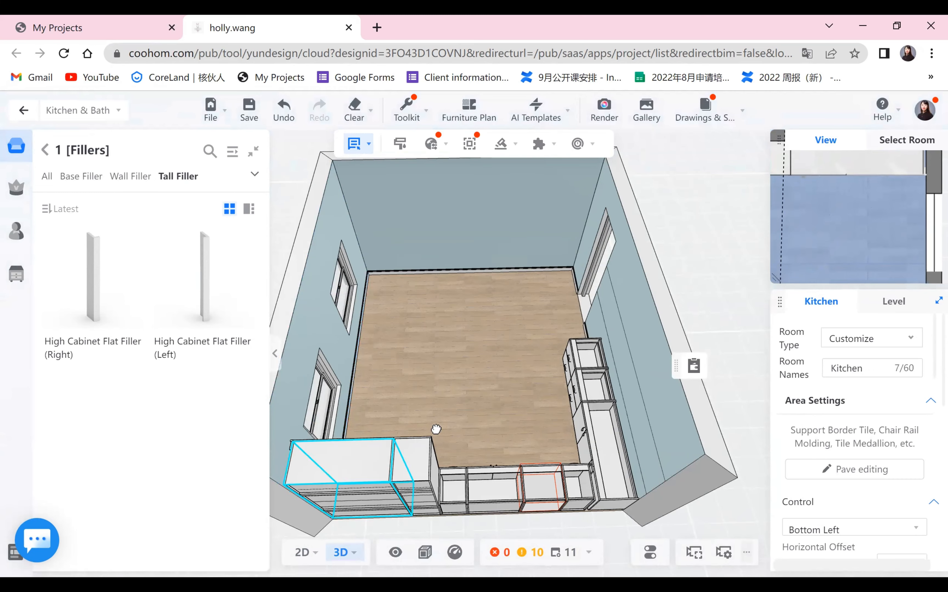
drag(347, 464, 381, 455)
scroll(474, 461, down, 2)
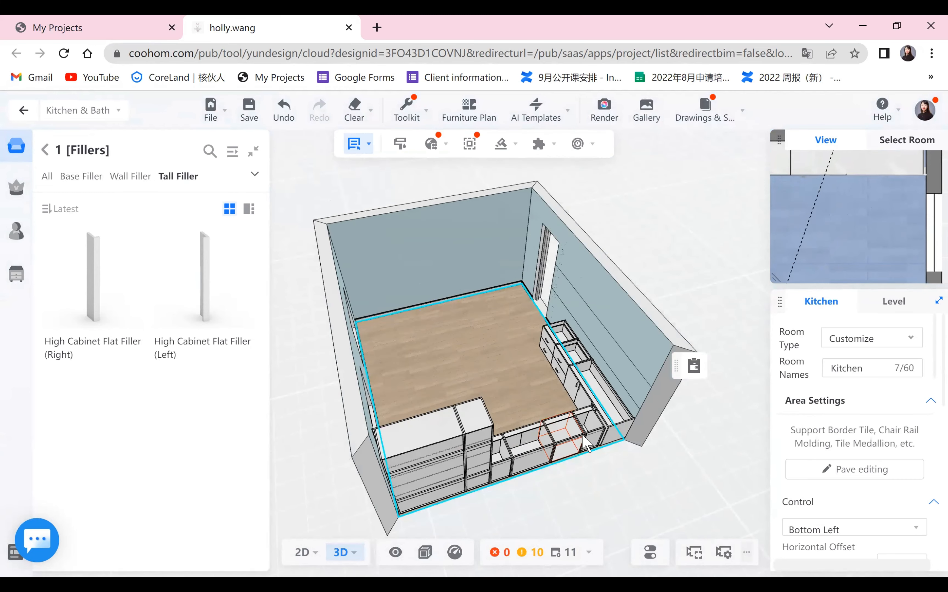
scroll(518, 332, up, 2)
scroll(513, 479, down, 2)
drag(513, 480, 484, 408)
scroll(449, 390, up, 2)
mouse_move(303, 554)
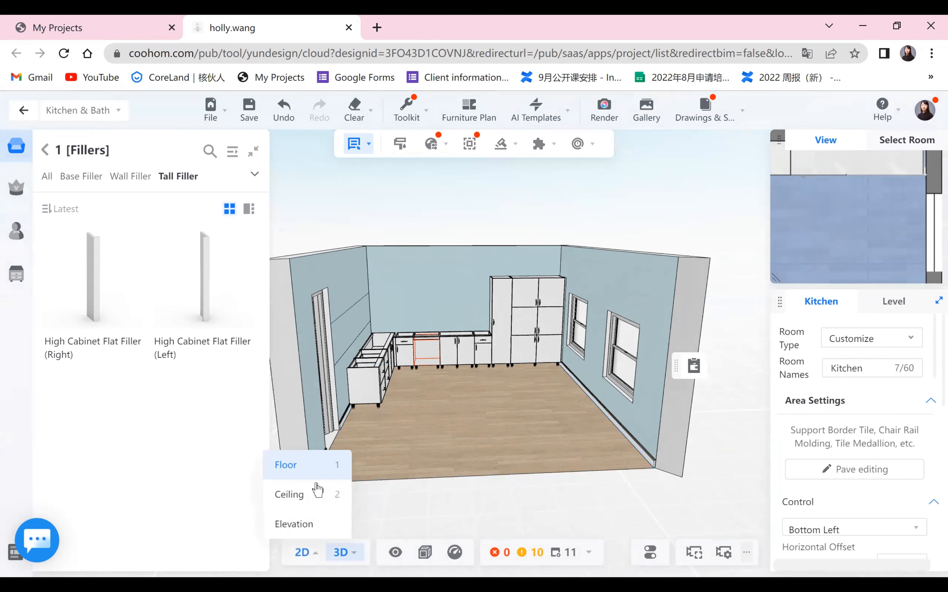
click(335, 474)
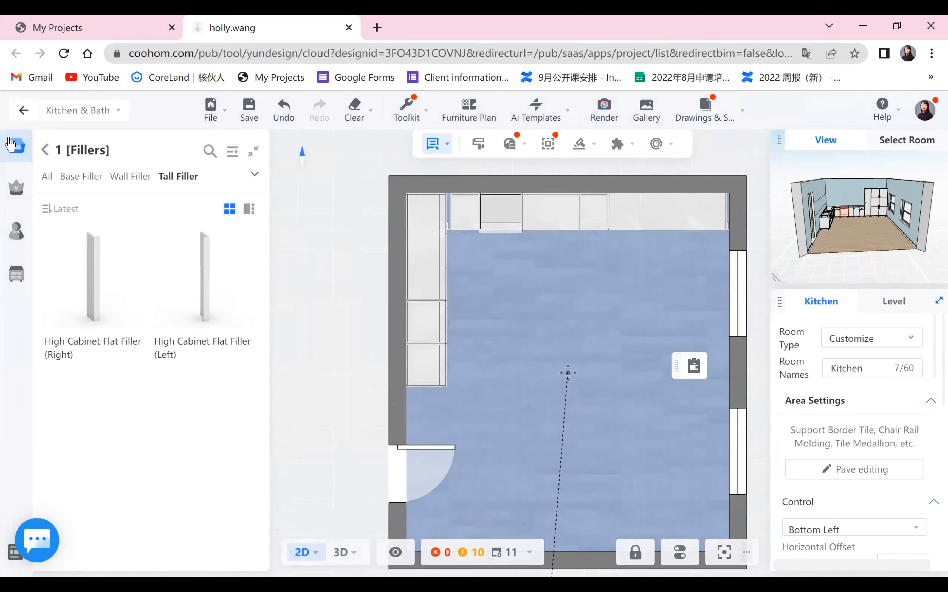
- Place an 800 mm Hinged Door Base Cabinet in the middle of the kitchen floor and rotate it horizontally
click(44, 153)
click(55, 237)
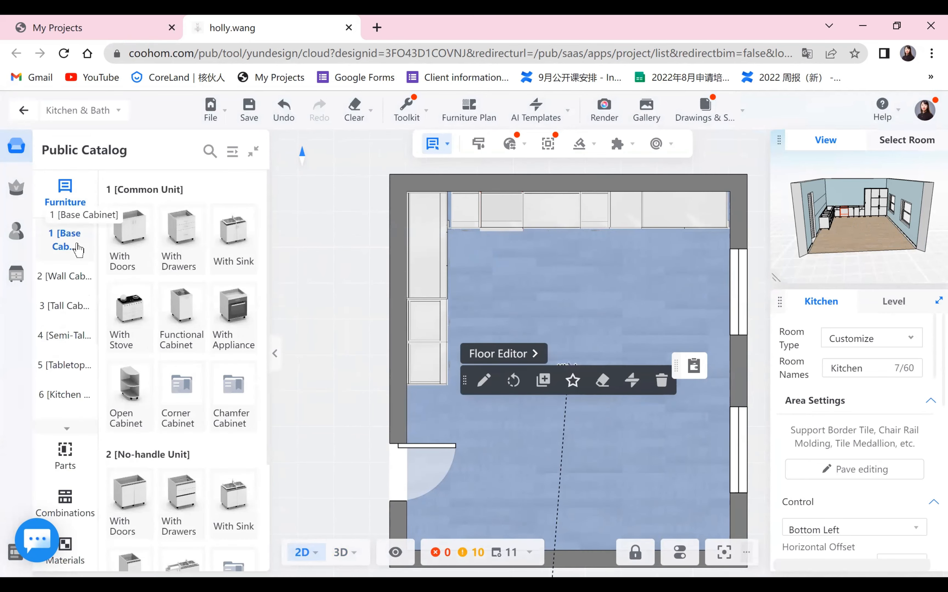
click(126, 239)
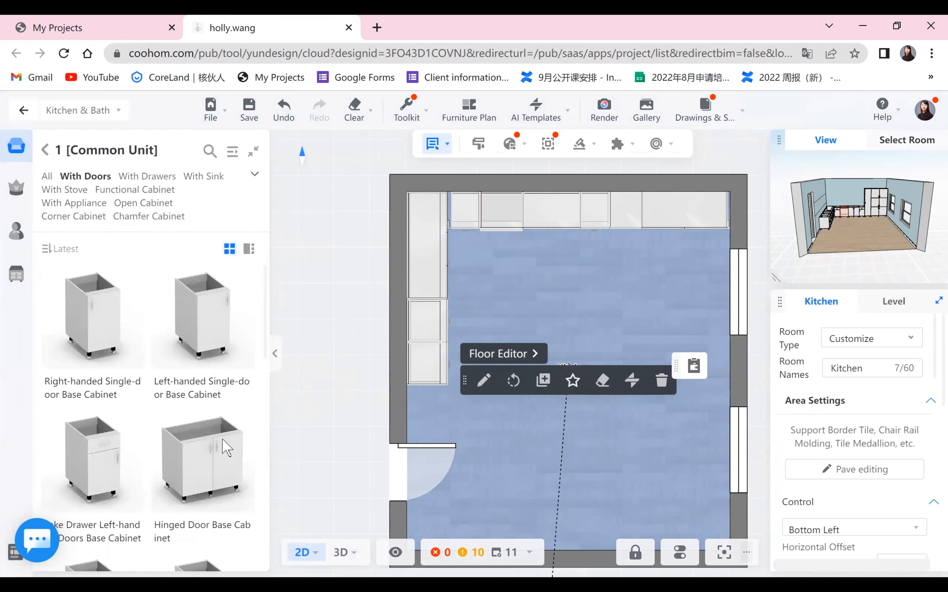
click(542, 338)
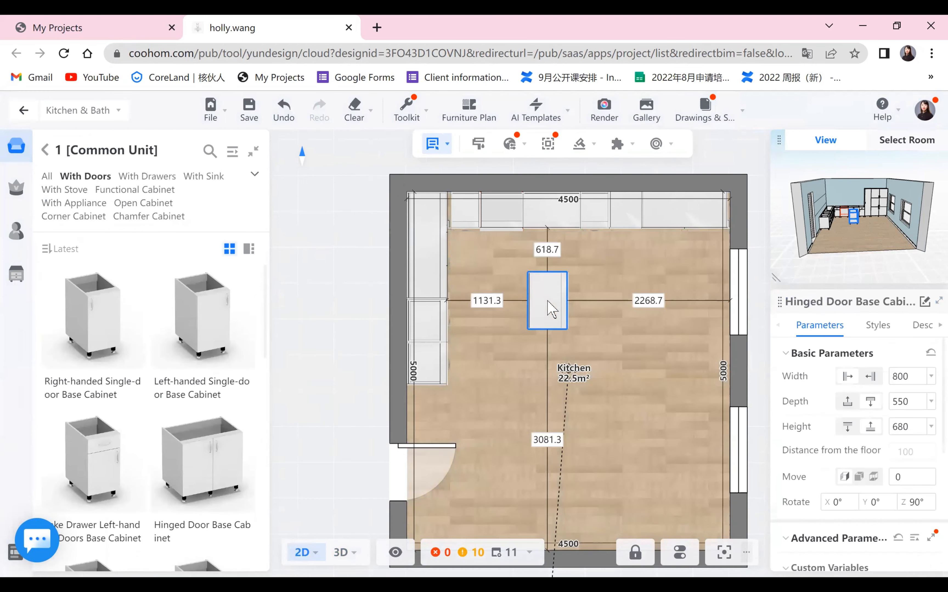
click(549, 306)
drag(554, 344, 530, 344)
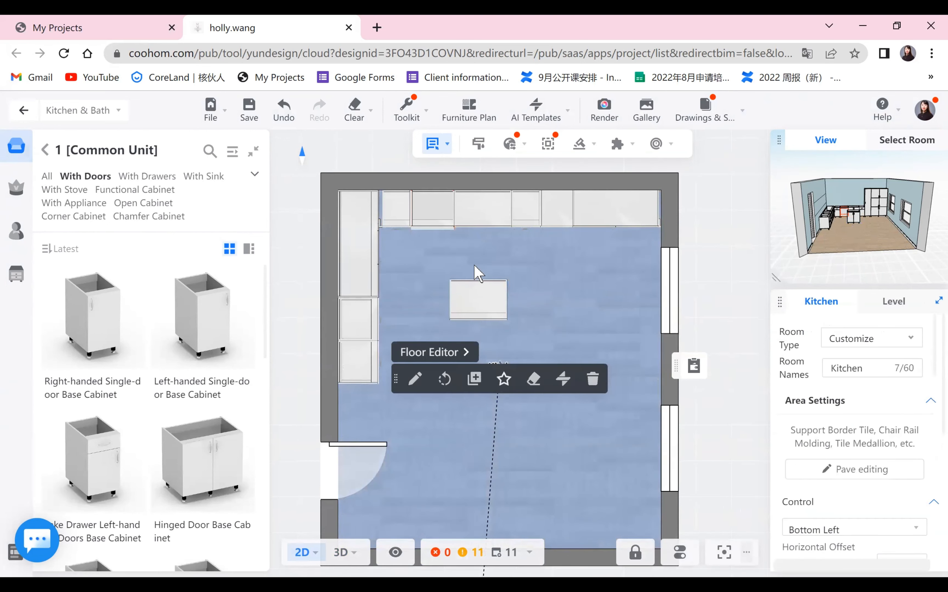
- Position the new island cabinet 1200 mm from the top cabinets and 1000 mm from the left cabinets
click(478, 286)
click(484, 264)
click(482, 287)
click(481, 250)
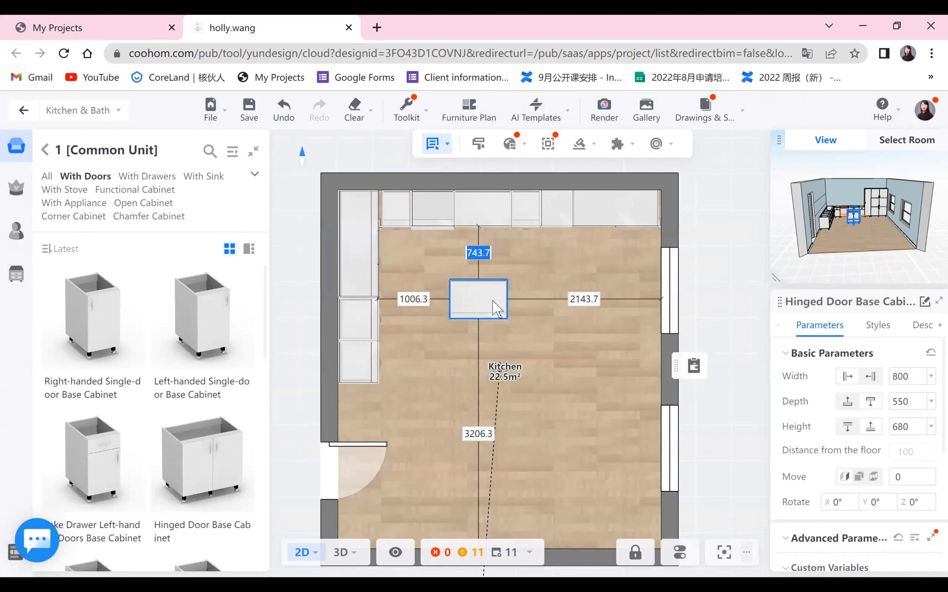
text(1200)
key(Return)
click(413, 331)
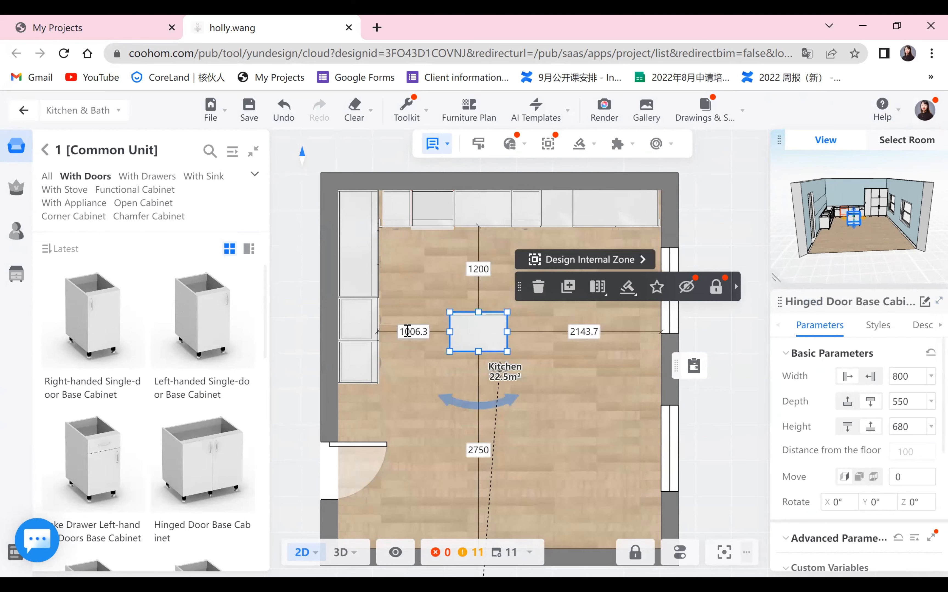
text(1)
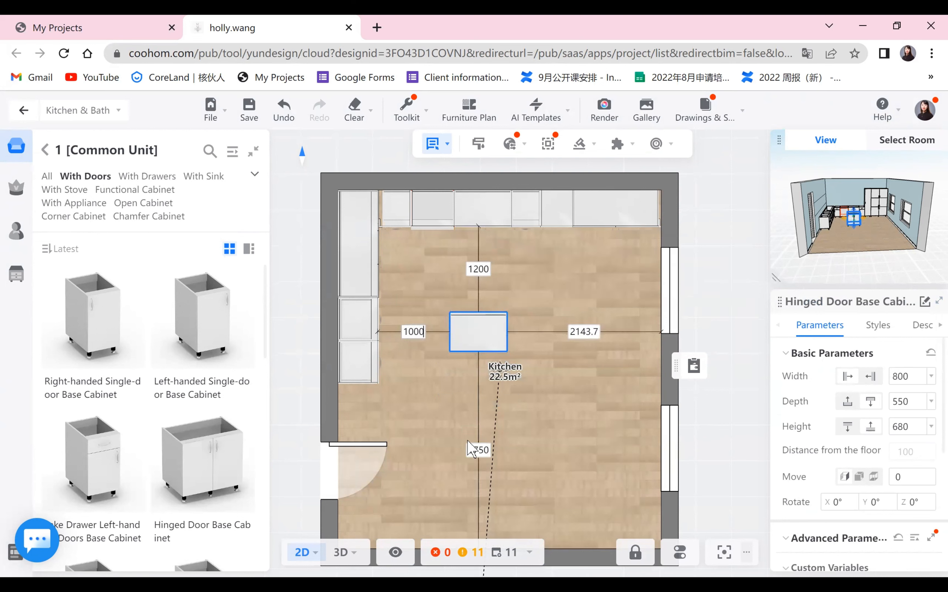
text(000)
key(Return)
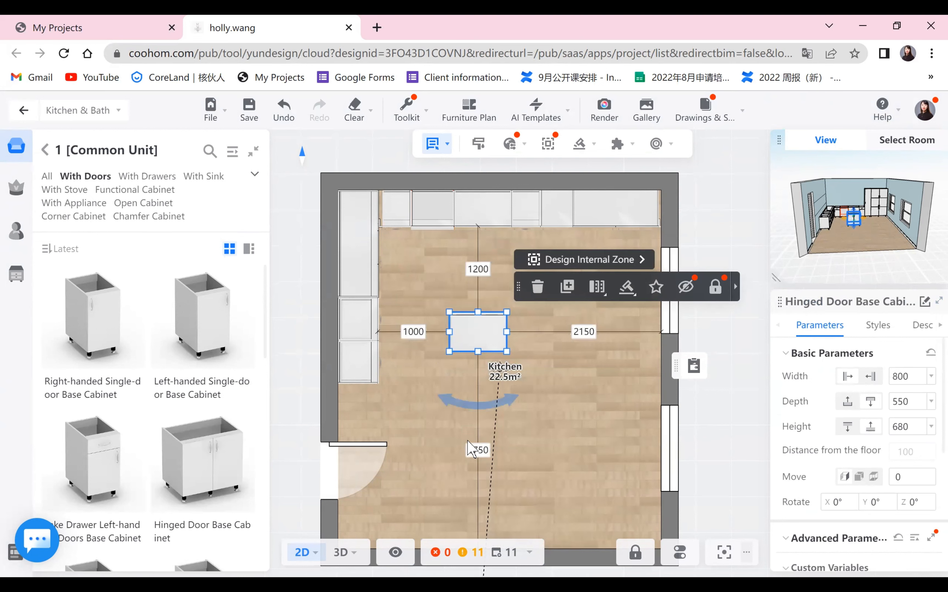
- Duplicate the island cabinet to form a two-cabinet island beside it
click(567, 287)
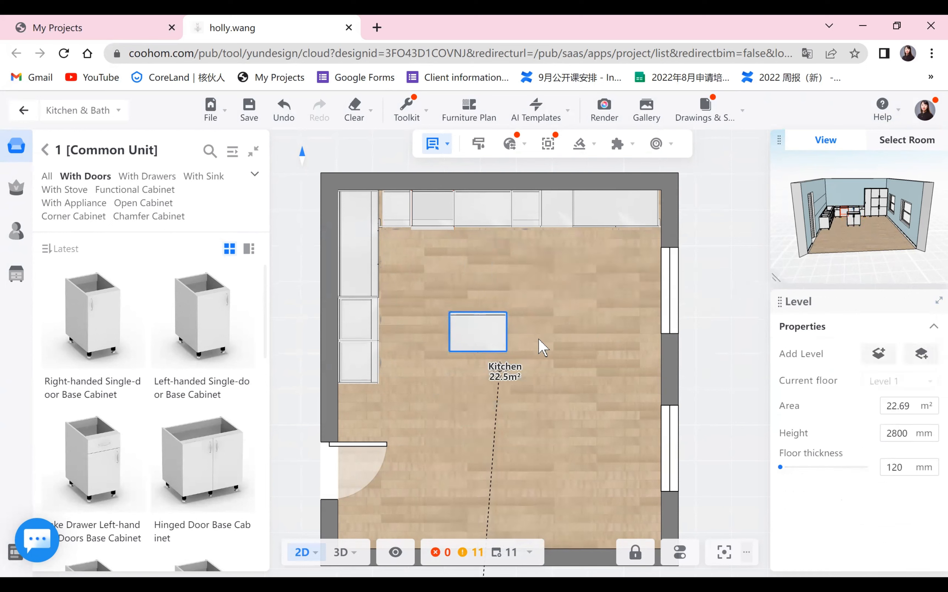
click(540, 426)
mouse_move(354, 554)
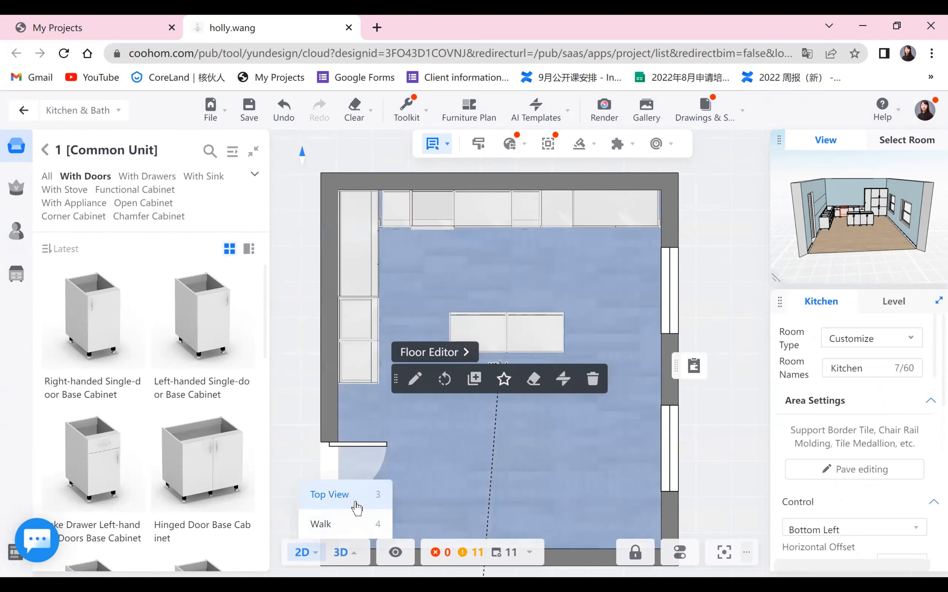
click(351, 495)
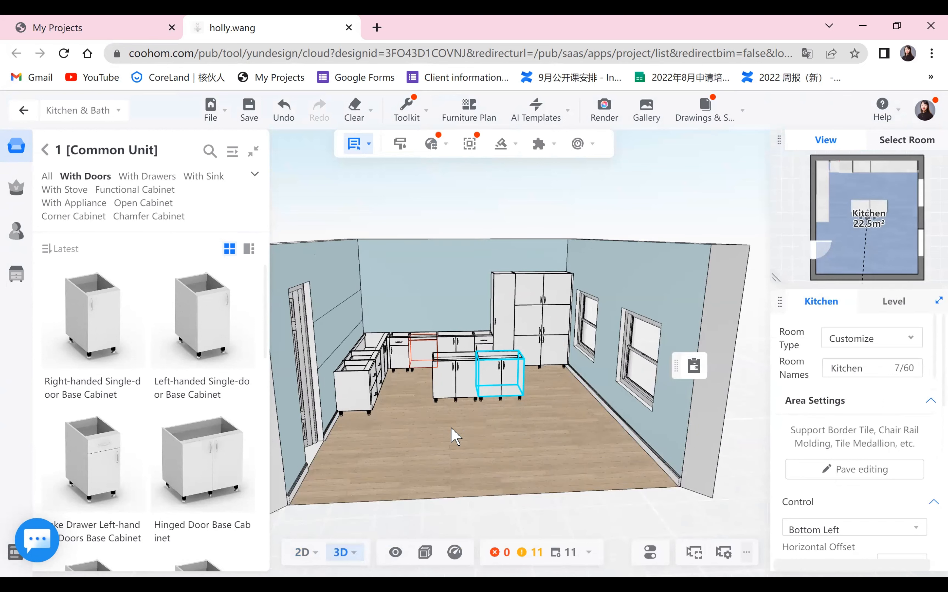
scroll(455, 437, up, 5)
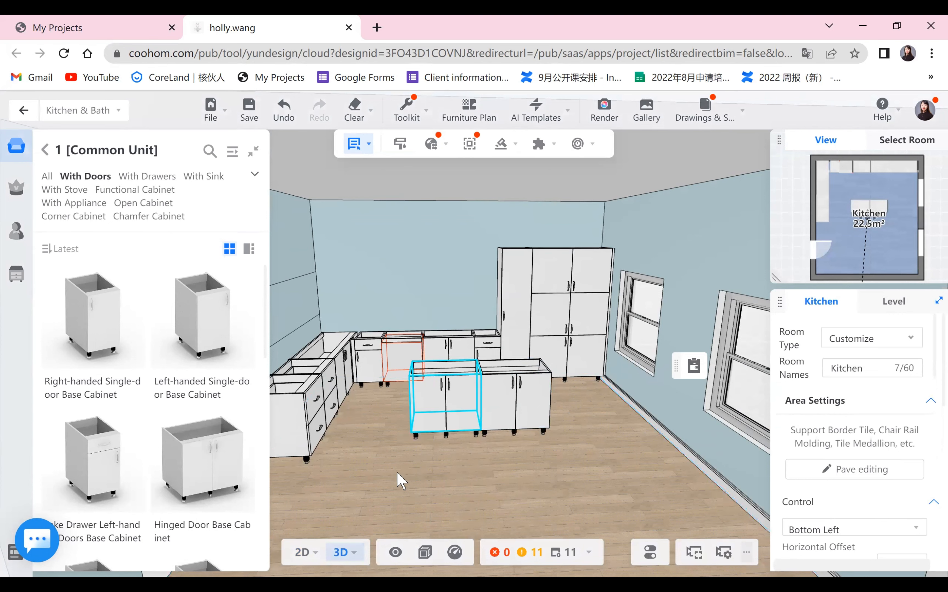
drag(638, 519, 364, 391)
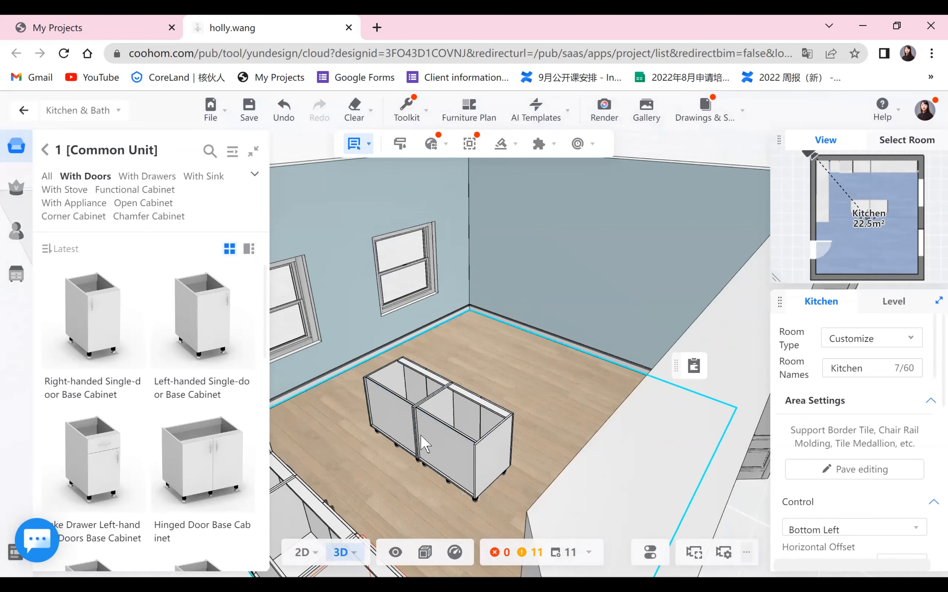
drag(423, 444, 408, 455)
drag(468, 488, 425, 435)
drag(360, 403, 422, 449)
drag(572, 449, 562, 429)
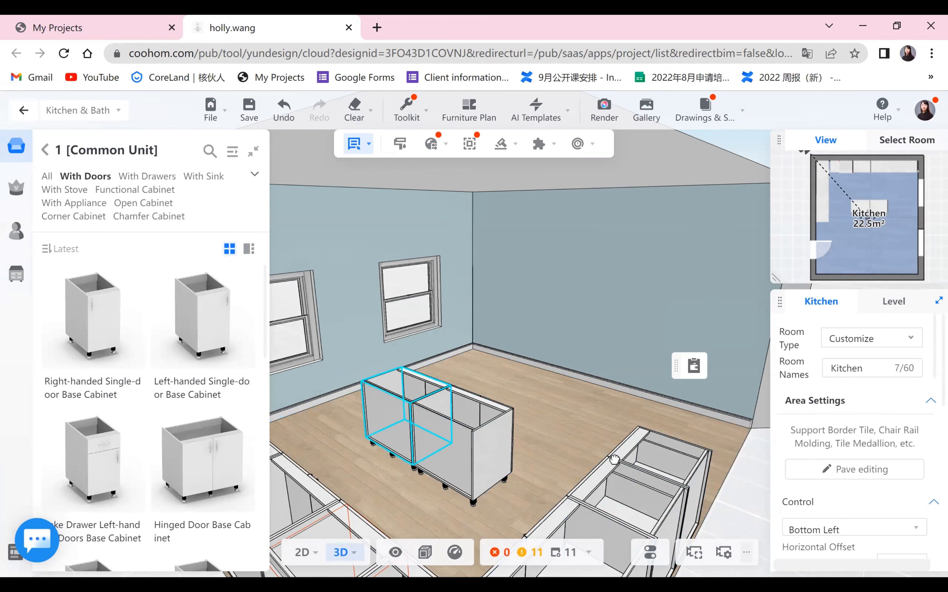
- Browse the door panel parts catalog for the Powder Coated Paint Series-2 doors
click(44, 152)
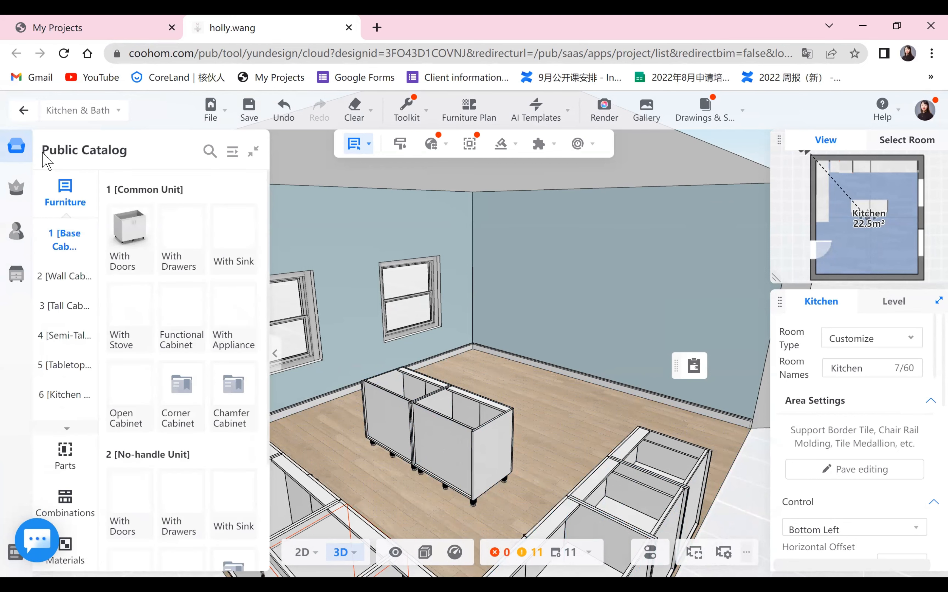
scroll(39, 360, down, 2)
scroll(106, 529, down, 3)
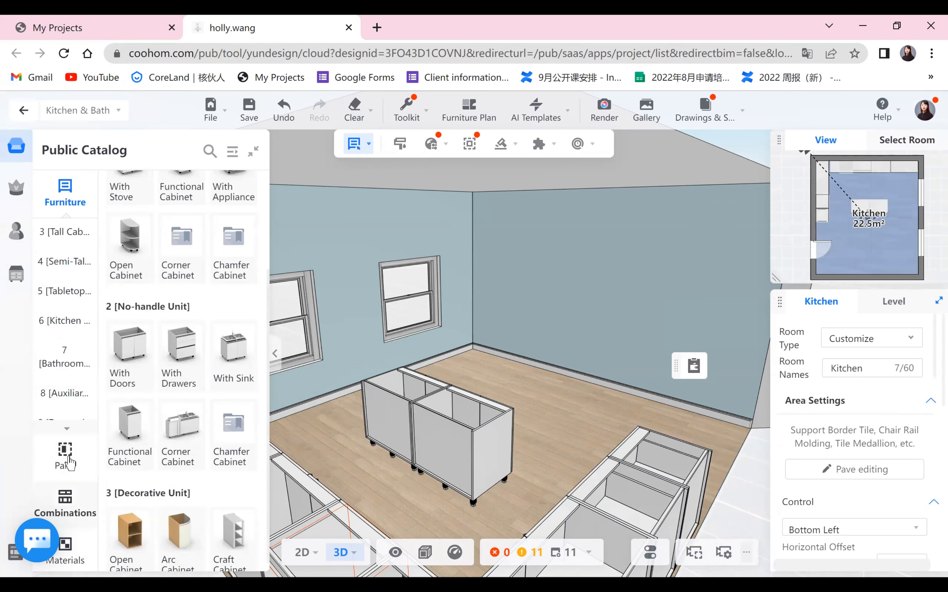
click(65, 454)
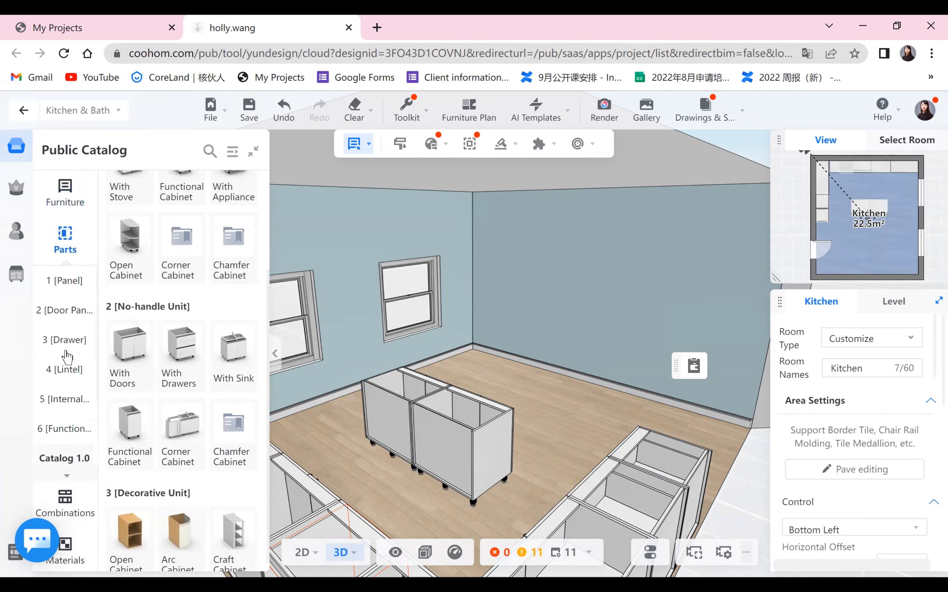
click(67, 321)
click(184, 345)
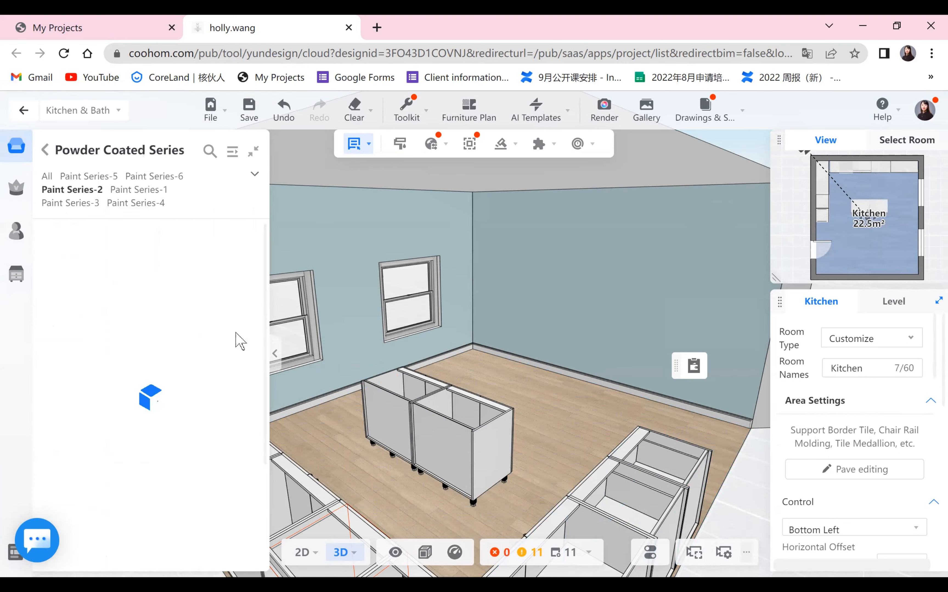
drag(99, 307, 441, 459)
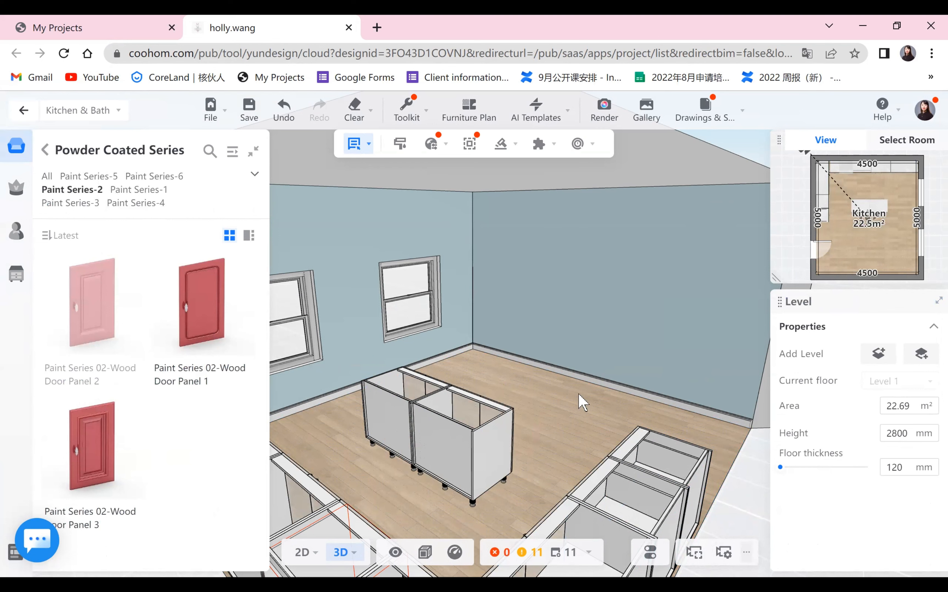
- Open Design Internal Zone on the right island cabinet and select its front opening, trying the rotation options
click(572, 402)
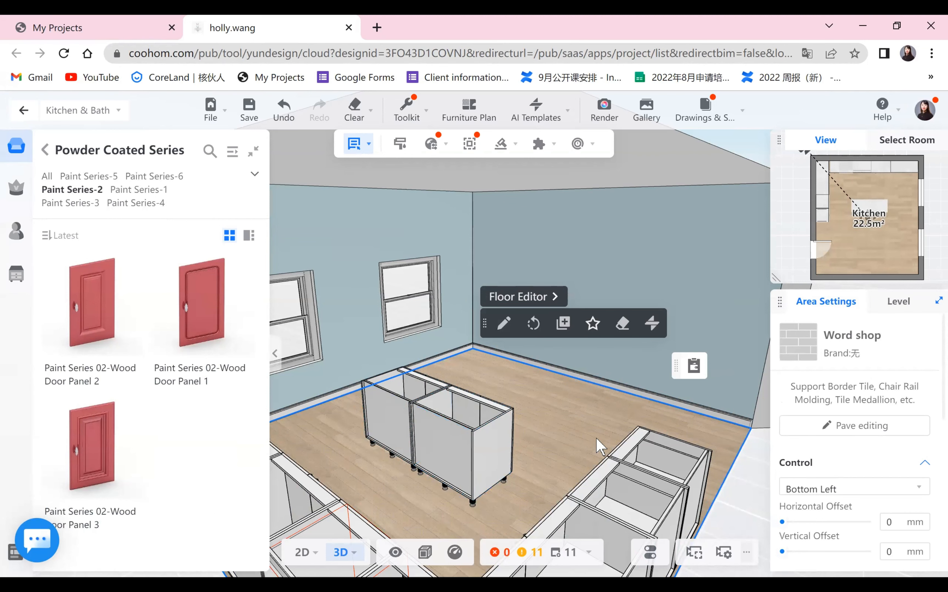
drag(602, 383, 611, 373)
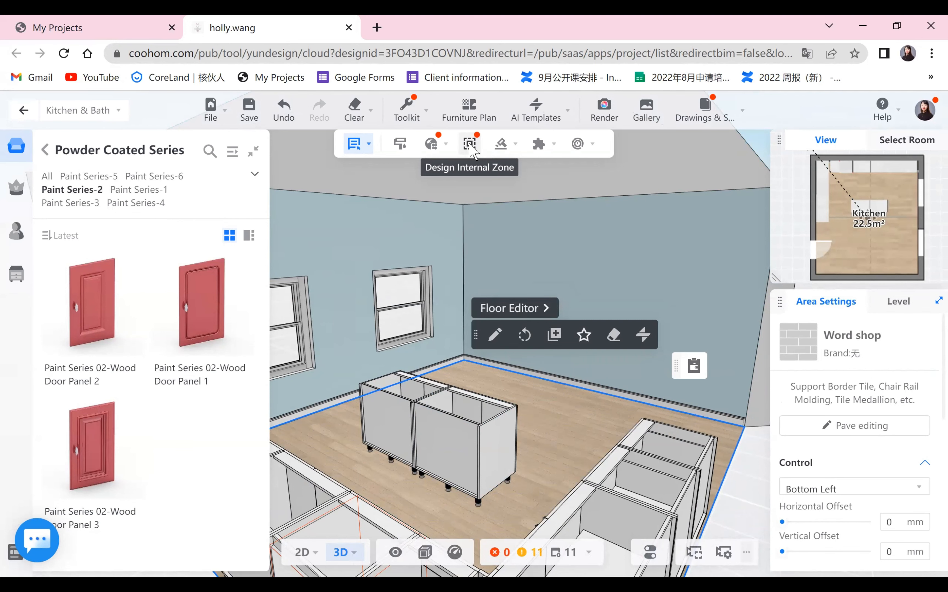
click(469, 145)
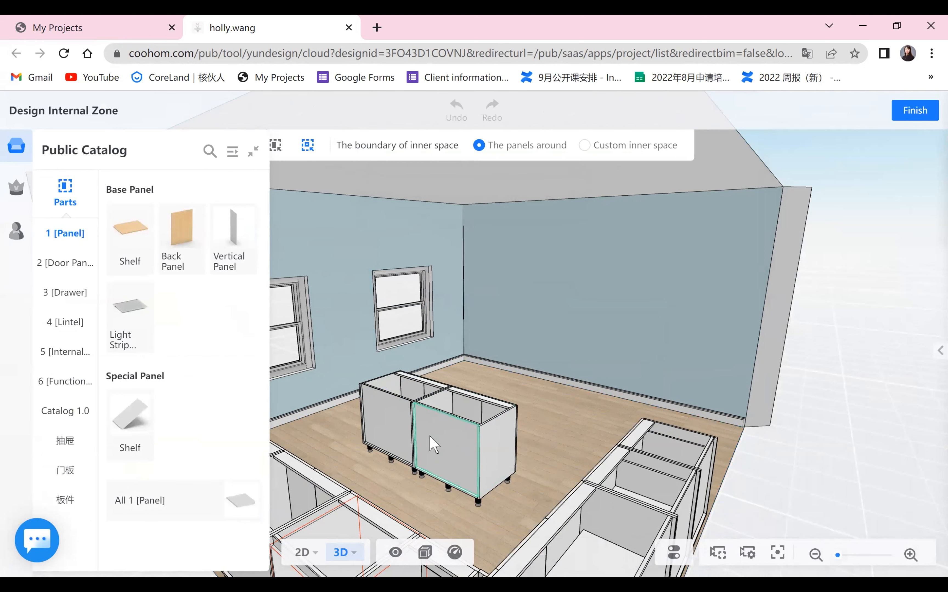
click(435, 439)
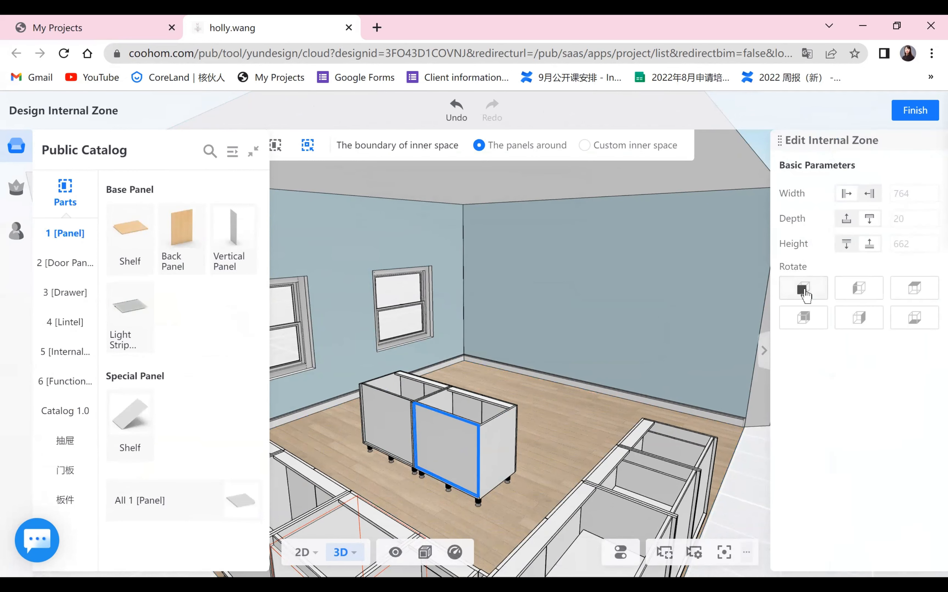
drag(467, 428, 440, 477)
click(859, 289)
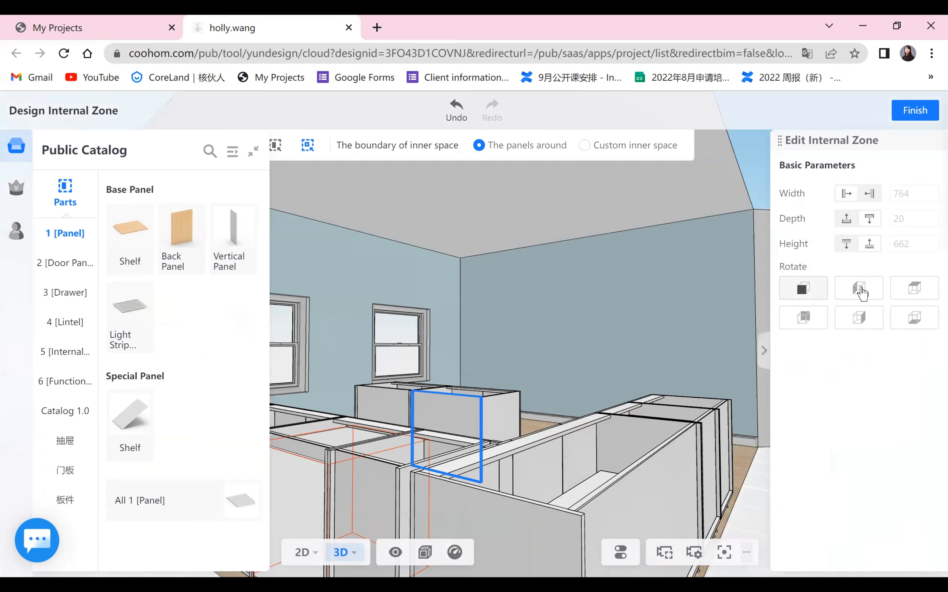
click(917, 295)
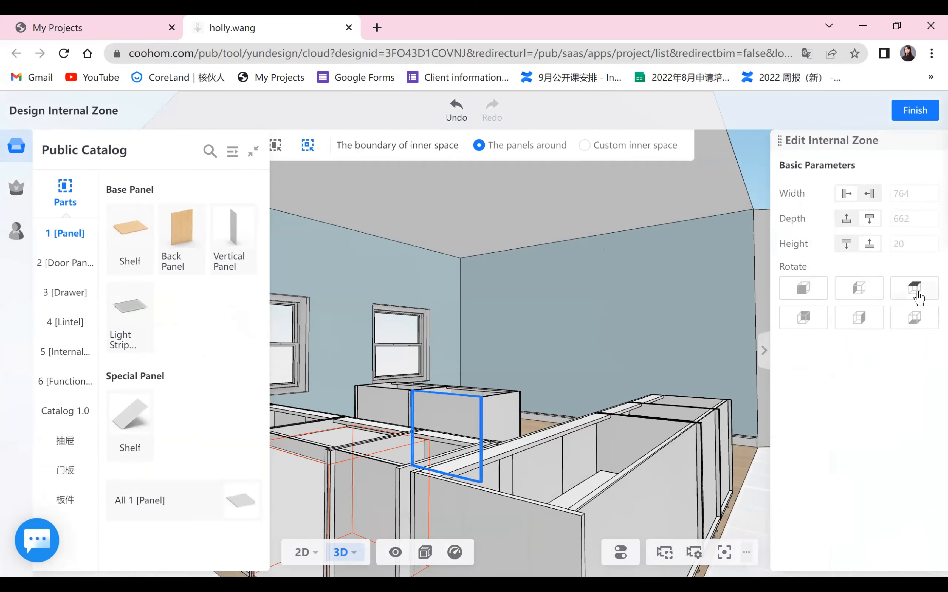
click(804, 318)
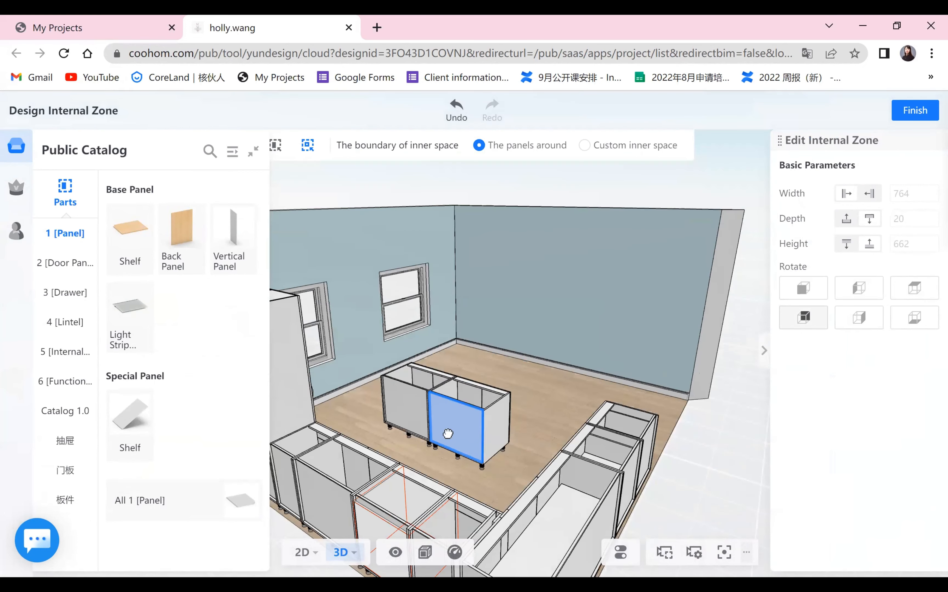
click(806, 291)
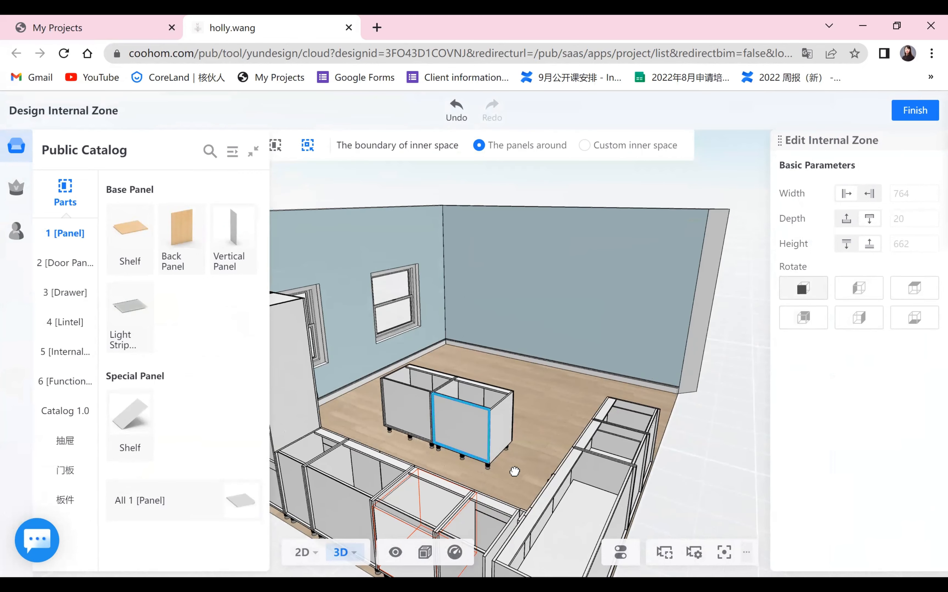
click(814, 324)
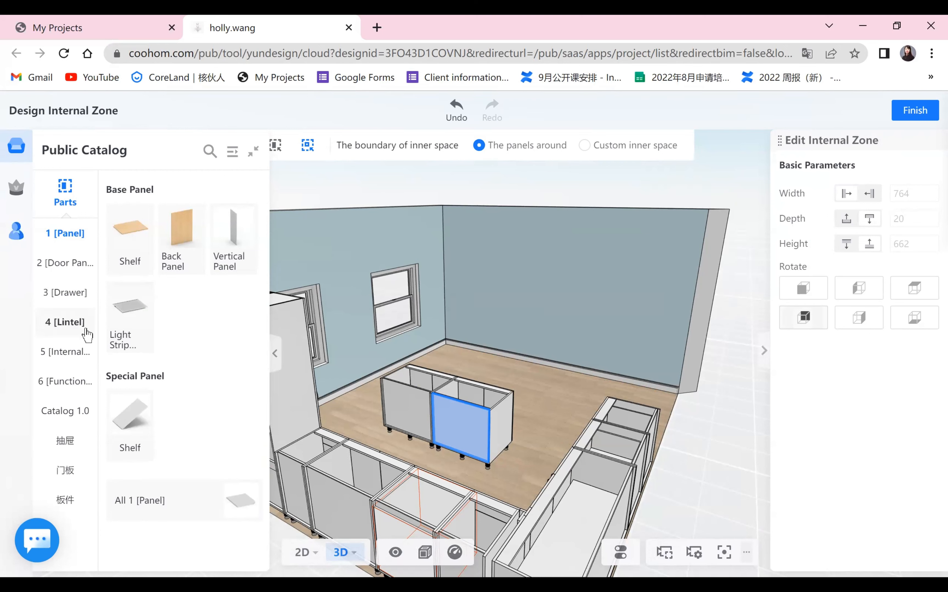
- Apply the Paint Series 02-Wood Door Panel 2 to the right island cabinet's front opening
click(80, 270)
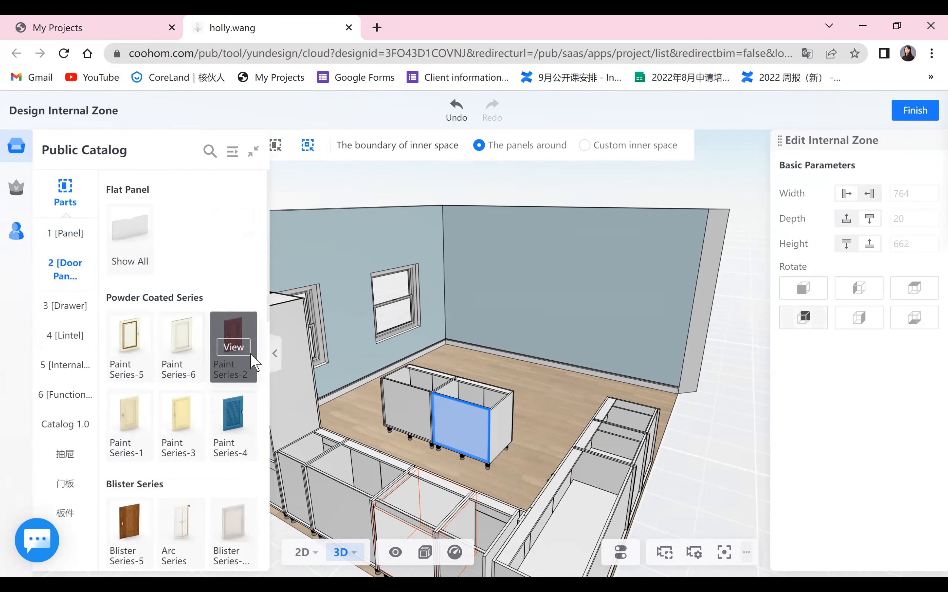
click(251, 360)
drag(103, 326, 483, 427)
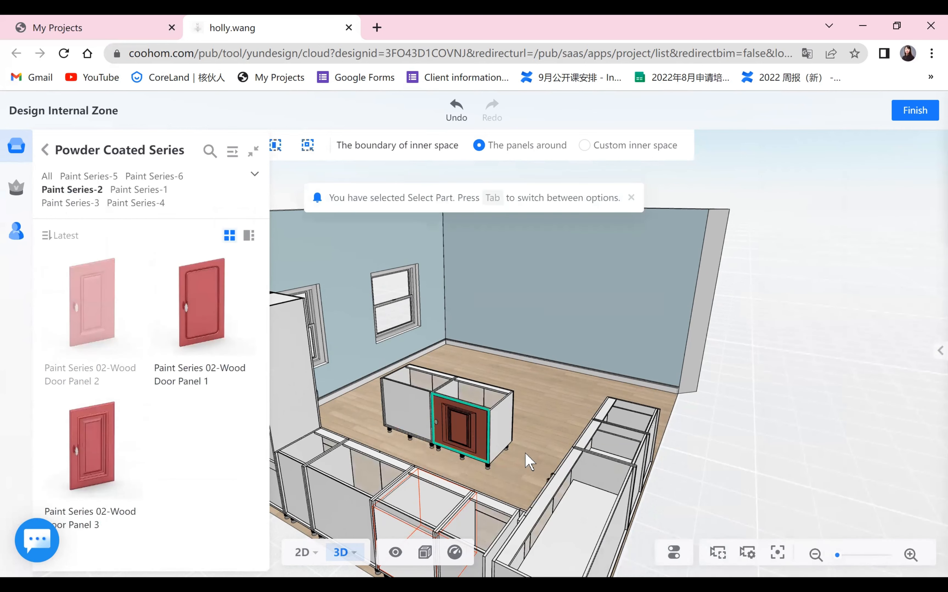
- Divide the right cabinet's door into two equal doors
scroll(510, 464, up, 2)
scroll(526, 490, up, 1)
drag(550, 484, 603, 417)
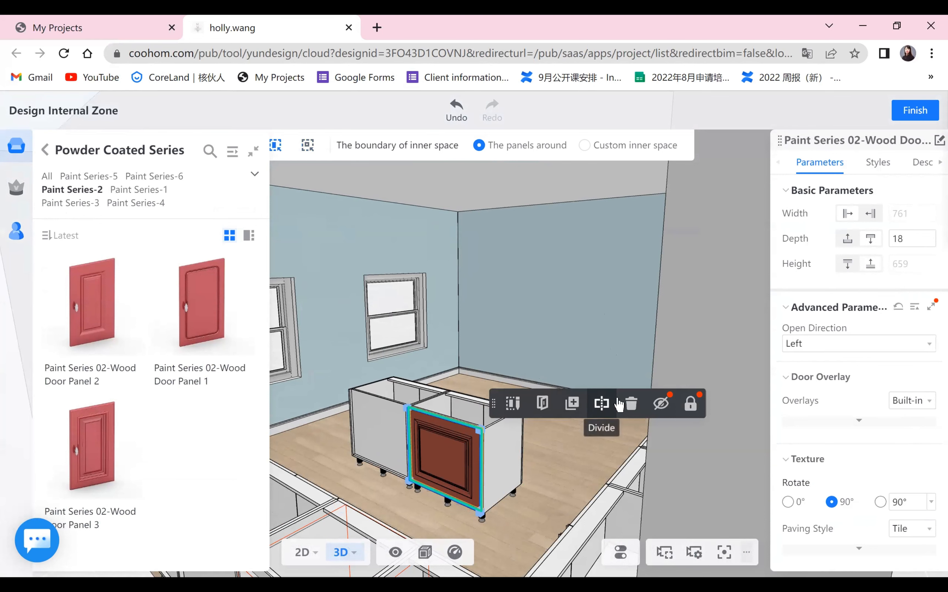
click(601, 404)
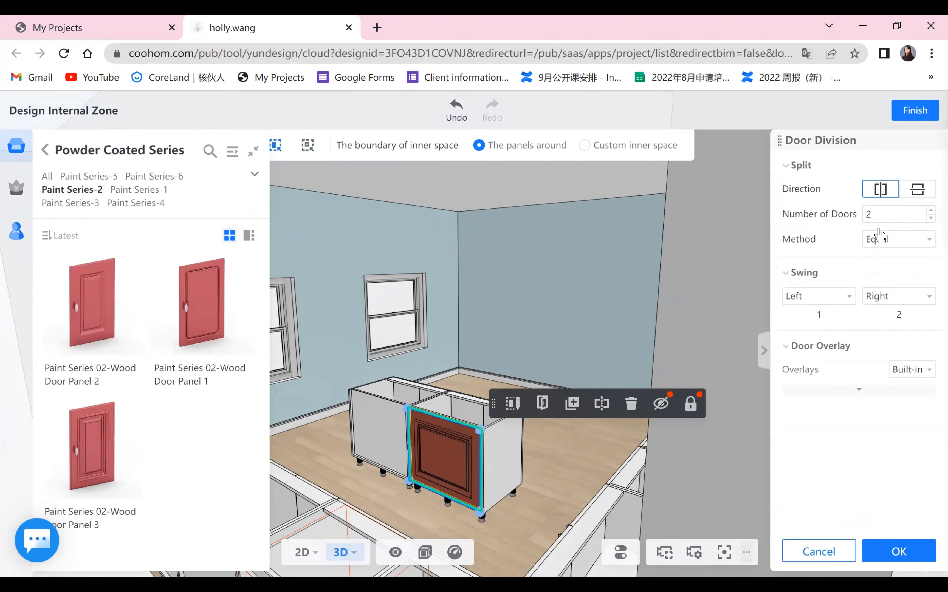
click(895, 554)
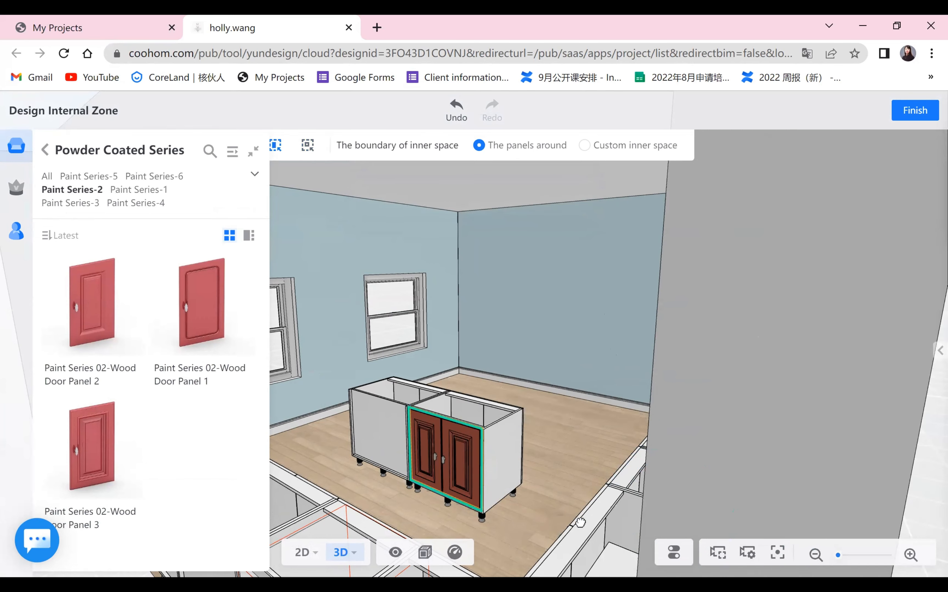
- Apply the Paint Series 02-Wood Door Panel 1 to the left island cabinet's front opening
drag(578, 522, 382, 415)
click(382, 415)
drag(521, 413, 472, 417)
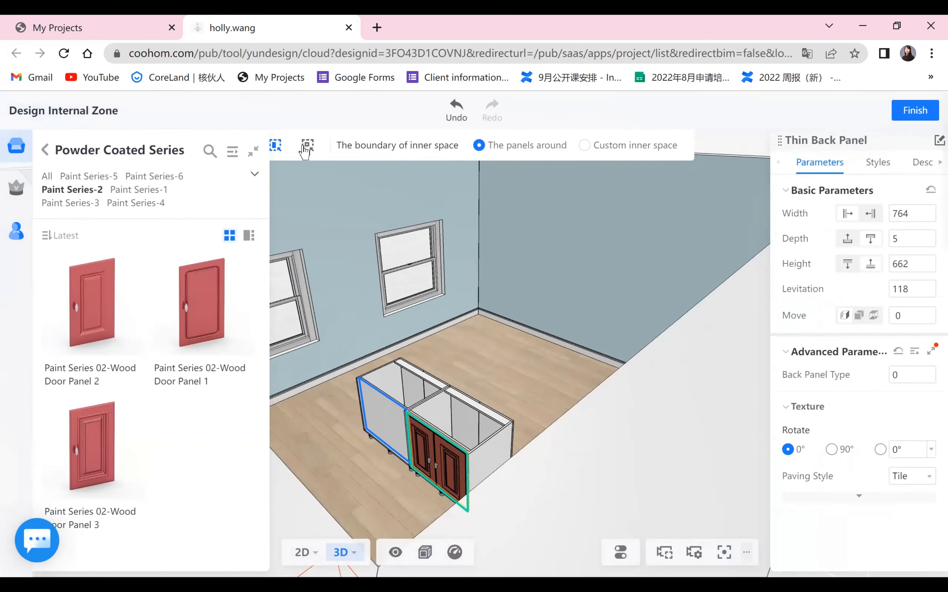
click(338, 442)
drag(357, 474, 395, 461)
click(392, 441)
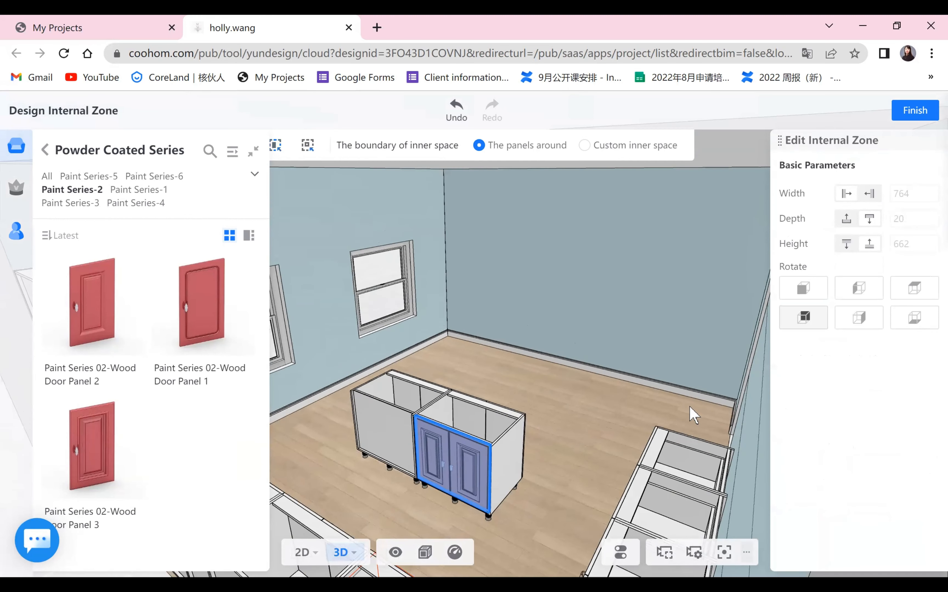
click(797, 318)
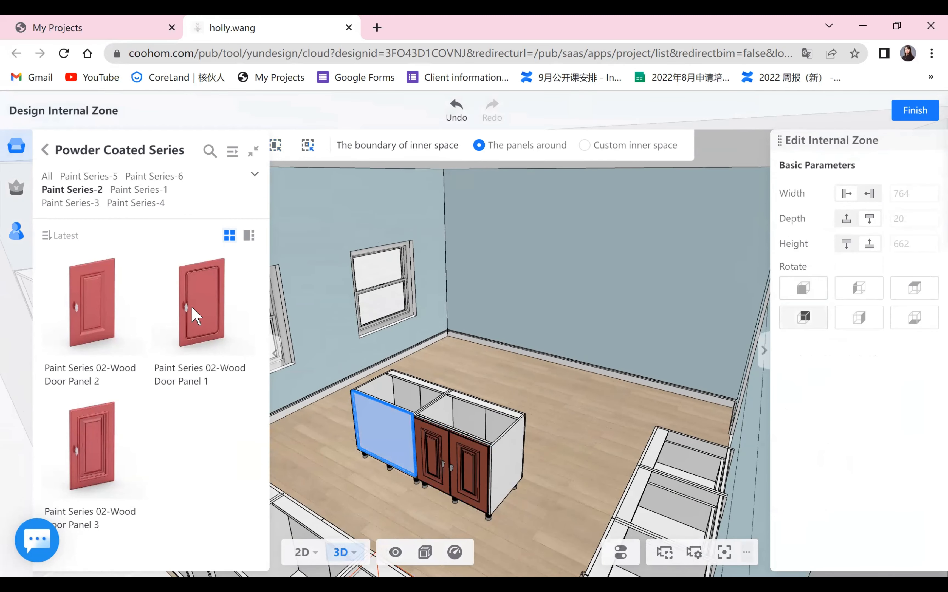
drag(194, 312, 391, 449)
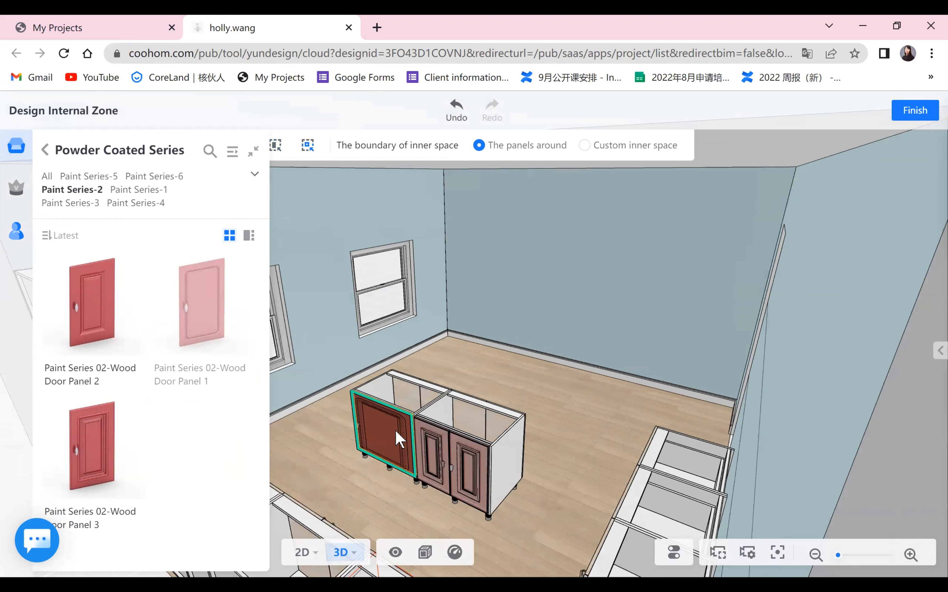
click(382, 464)
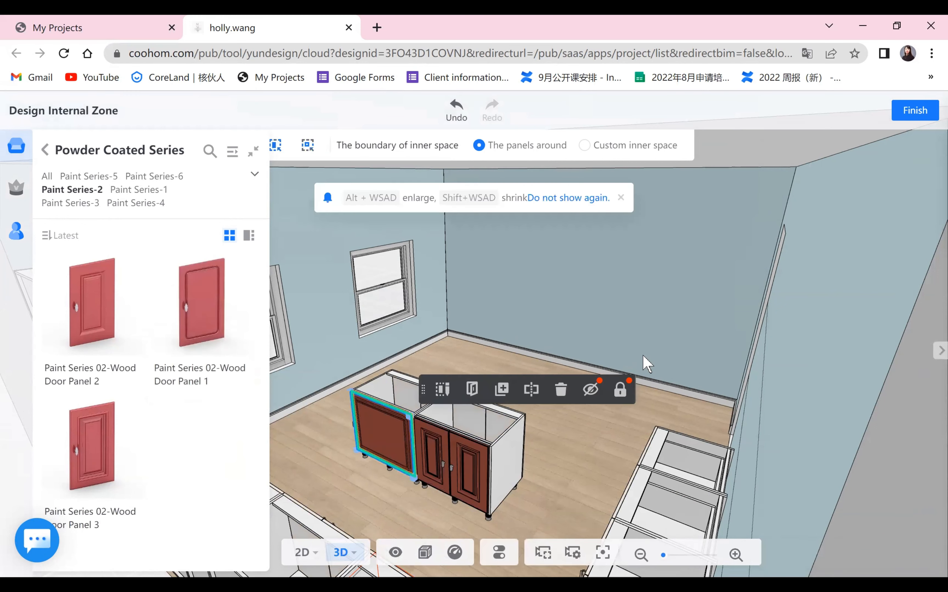
- Divide the left island cabinet's door into two equal doors and finish the internal zone design
click(530, 389)
click(866, 214)
text(2)
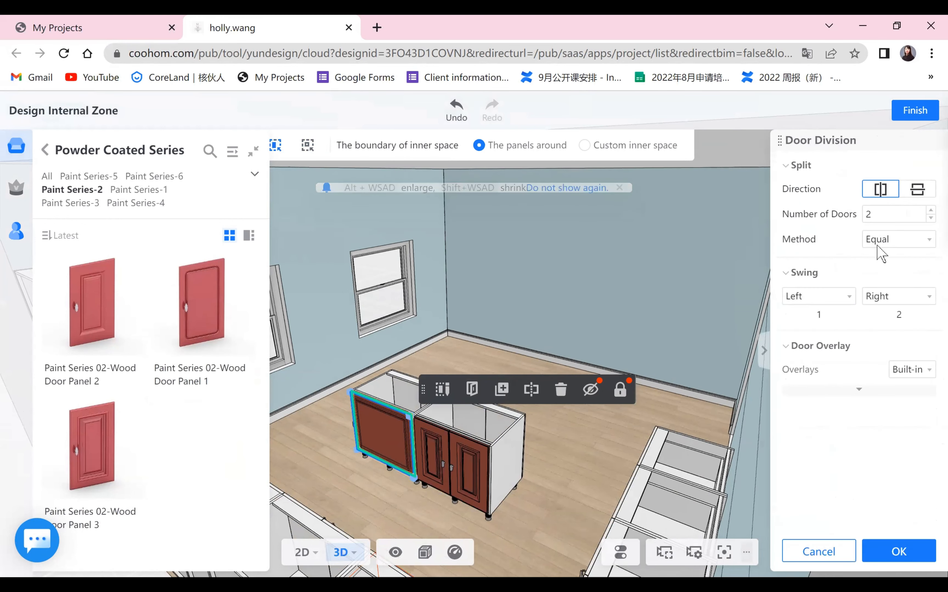
click(877, 554)
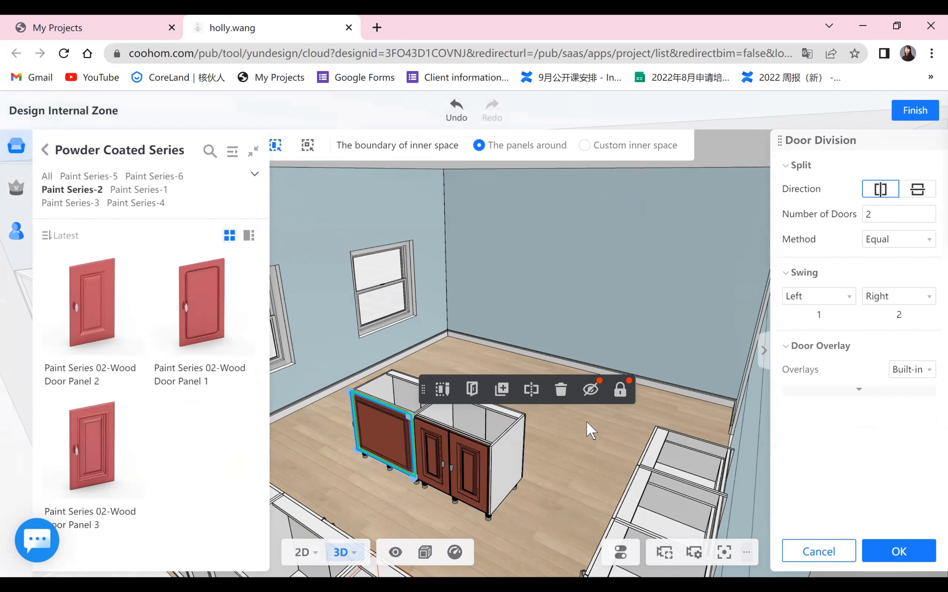
click(906, 118)
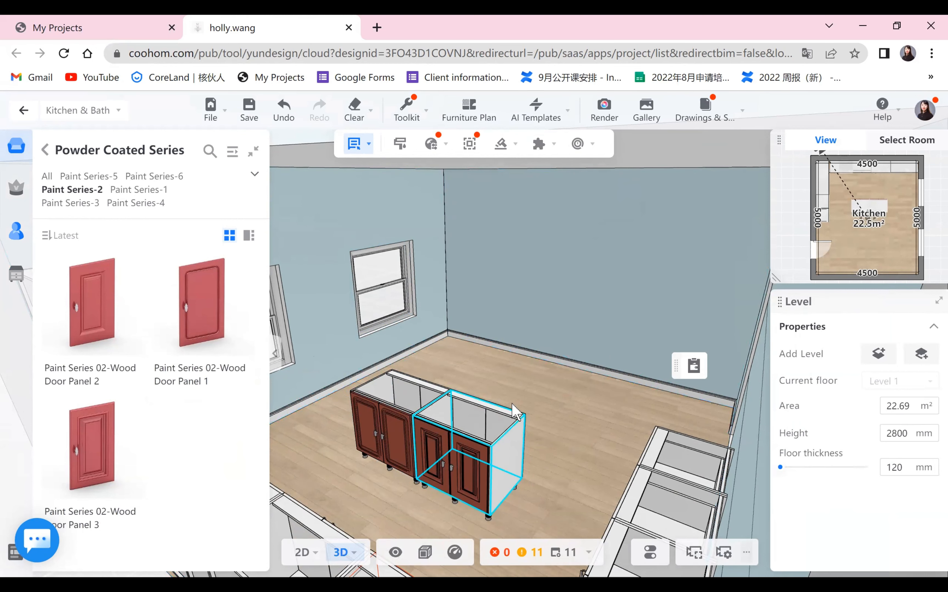
- Open the cabinet doors to inspect the island cabinets' interiors
drag(537, 499, 247, 457)
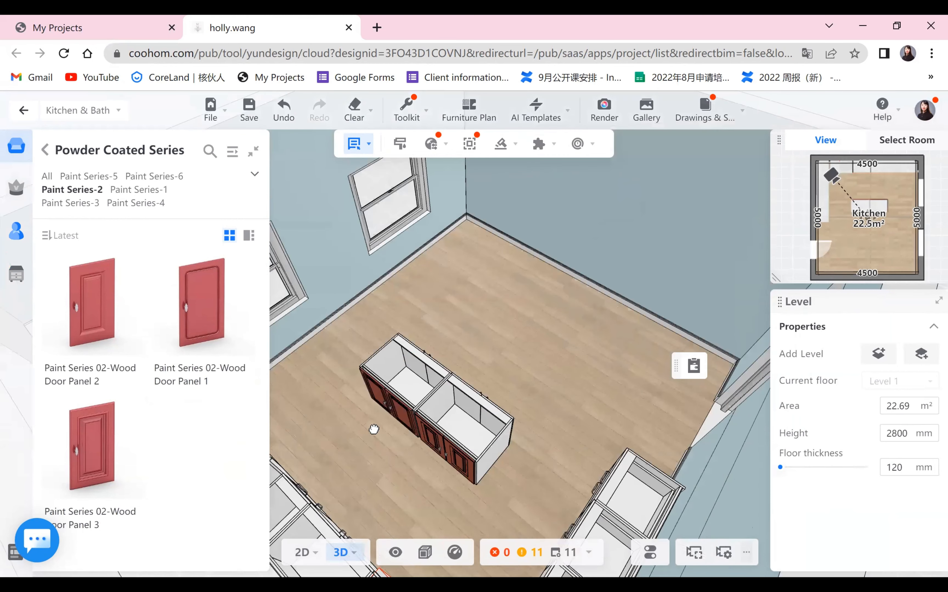
drag(374, 429, 567, 375)
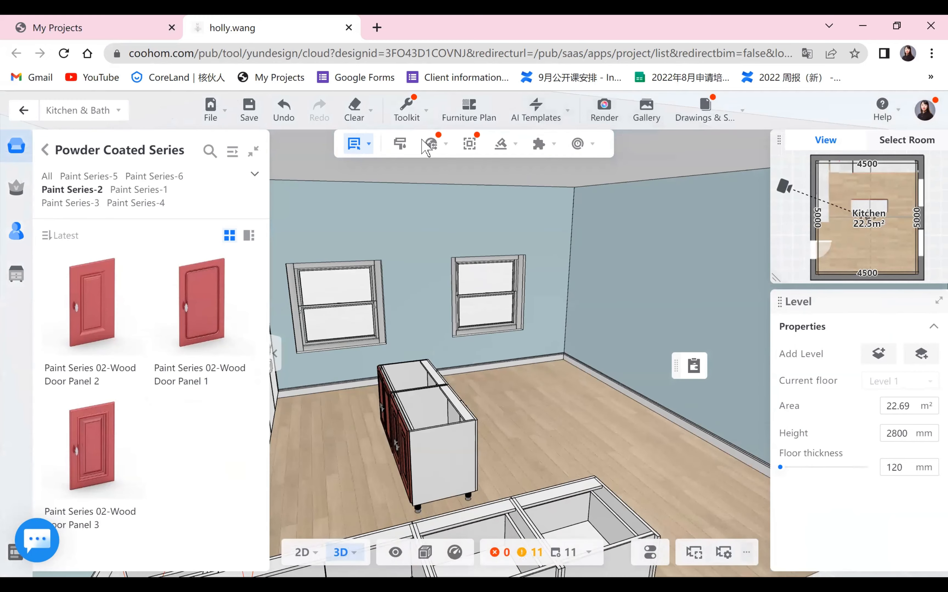
click(431, 143)
mouse_move(423, 340)
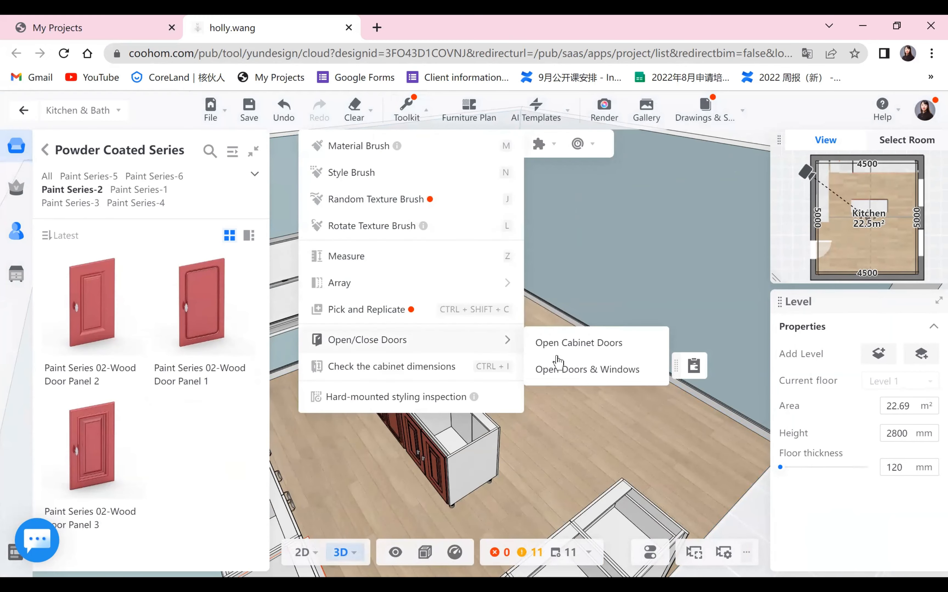
click(566, 369)
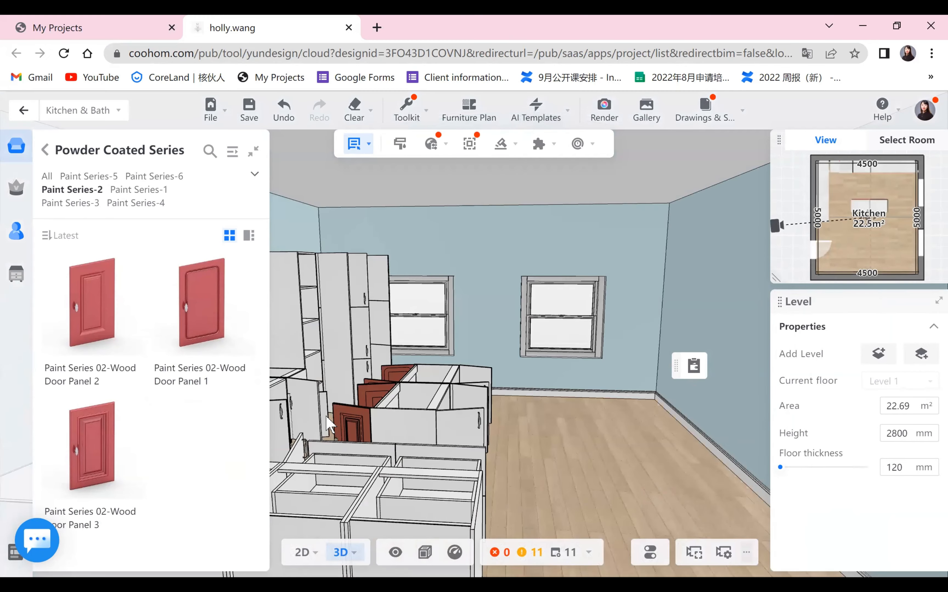
- Delete the thin back panels from both island cabinets
drag(533, 455, 483, 462)
drag(266, 411, 409, 443)
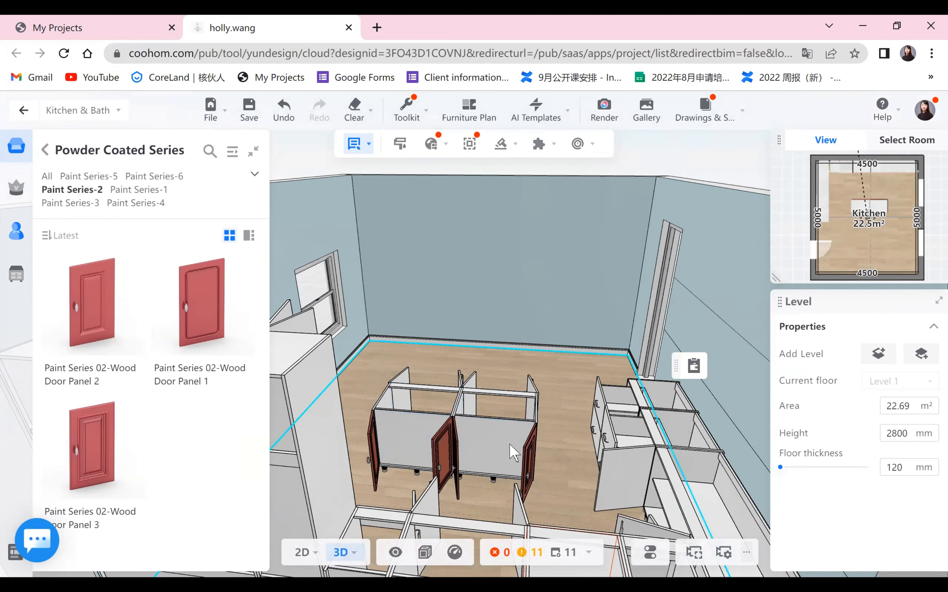
click(489, 447)
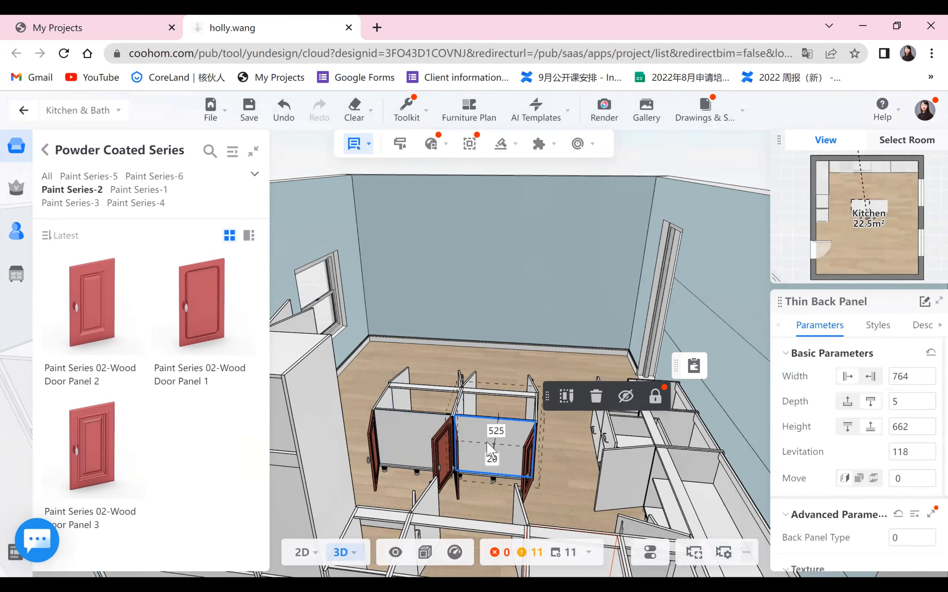
click(596, 397)
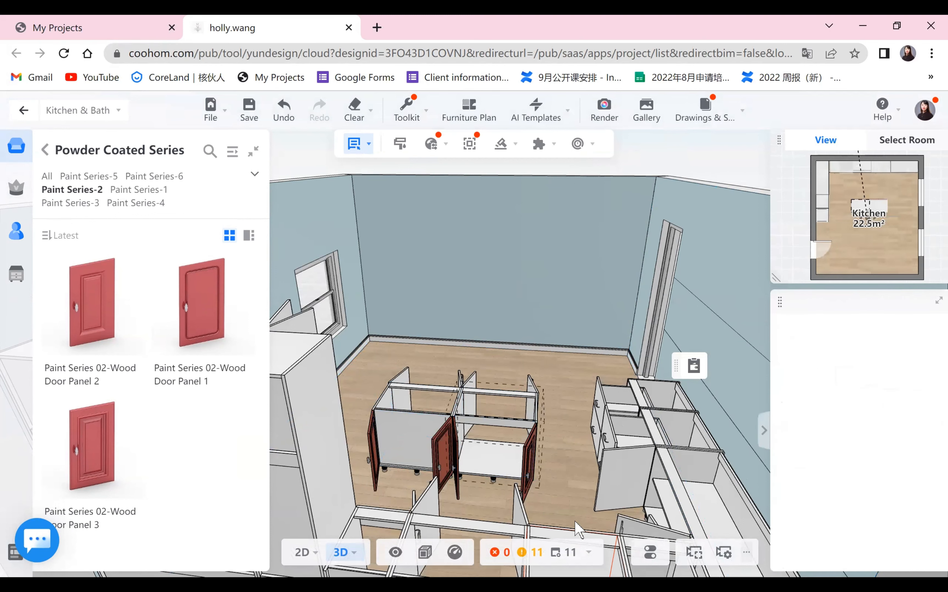
click(403, 445)
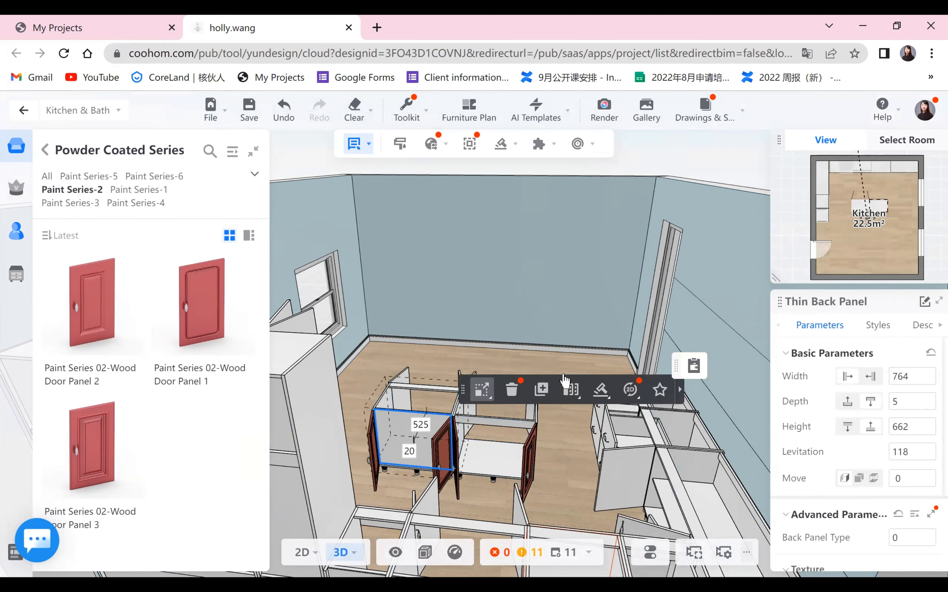
click(511, 392)
drag(549, 426, 353, 406)
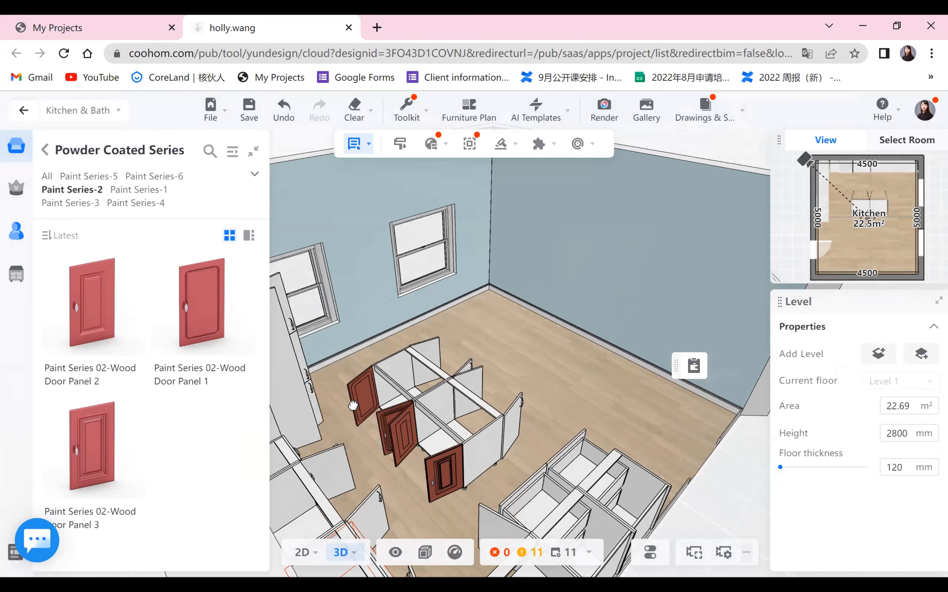
drag(499, 416, 341, 399)
drag(393, 136, 561, 350)
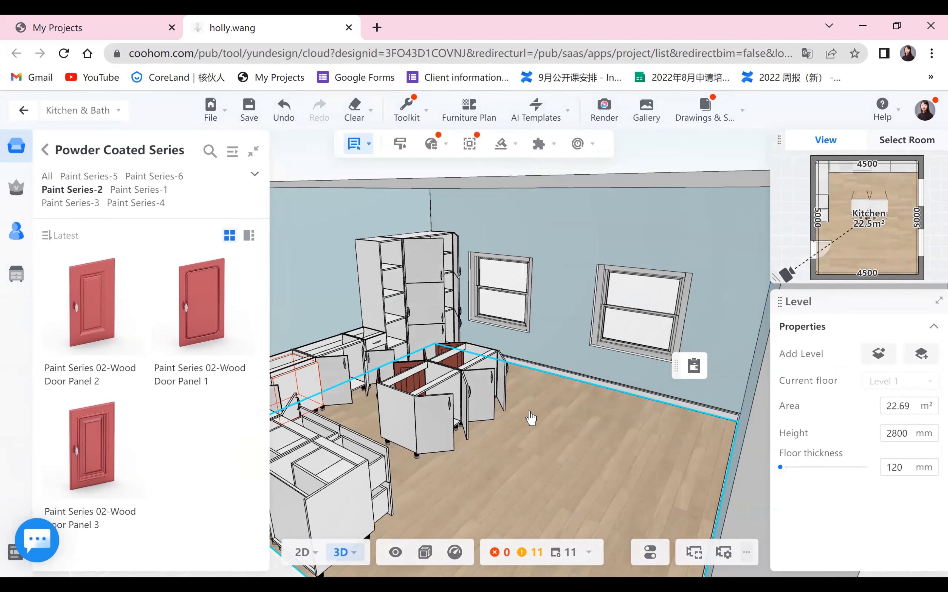
click(479, 433)
drag(478, 433, 393, 415)
drag(762, 547, 390, 469)
scroll(392, 470, up, 3)
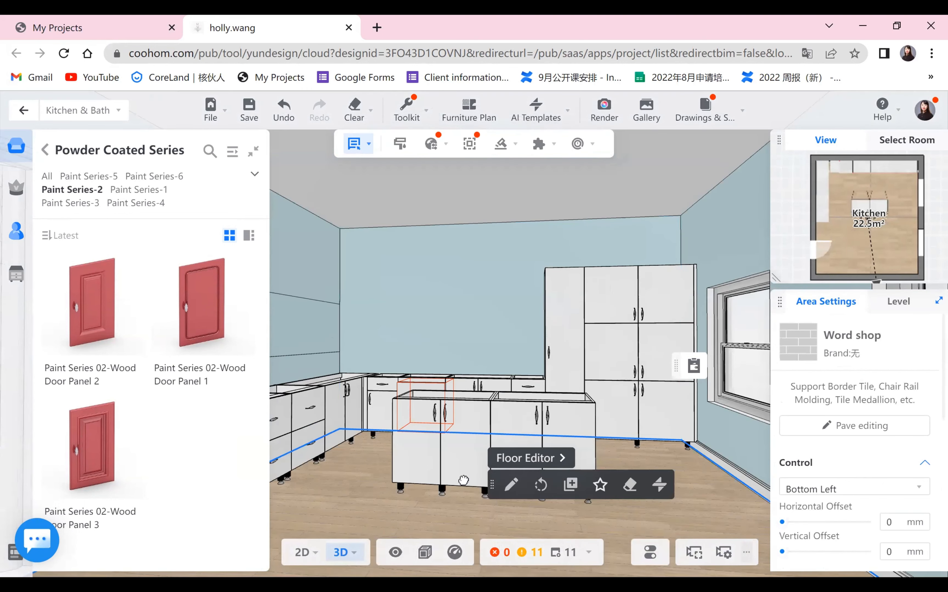
scroll(463, 480, down, 3)
drag(464, 480, 444, 484)
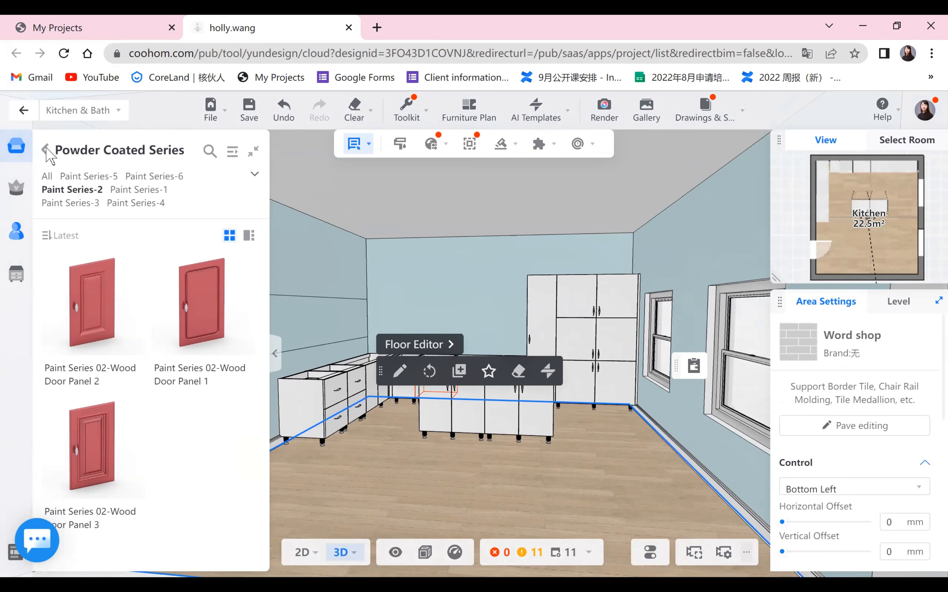
- Place a Double Doors Above-fridge Wall Cabinet from the wall cabinets with doors on the left end of the back wall
click(47, 150)
click(60, 198)
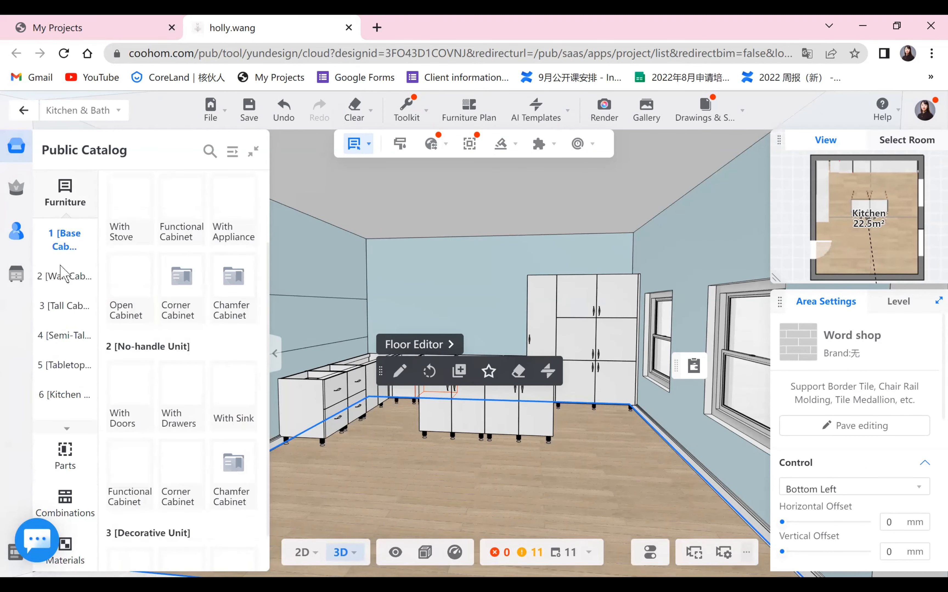
click(64, 271)
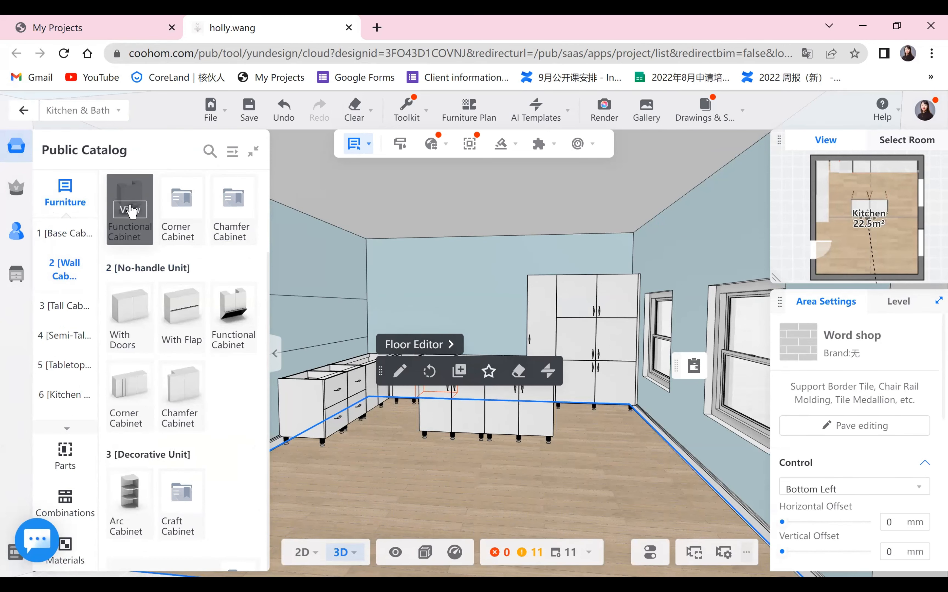
click(131, 211)
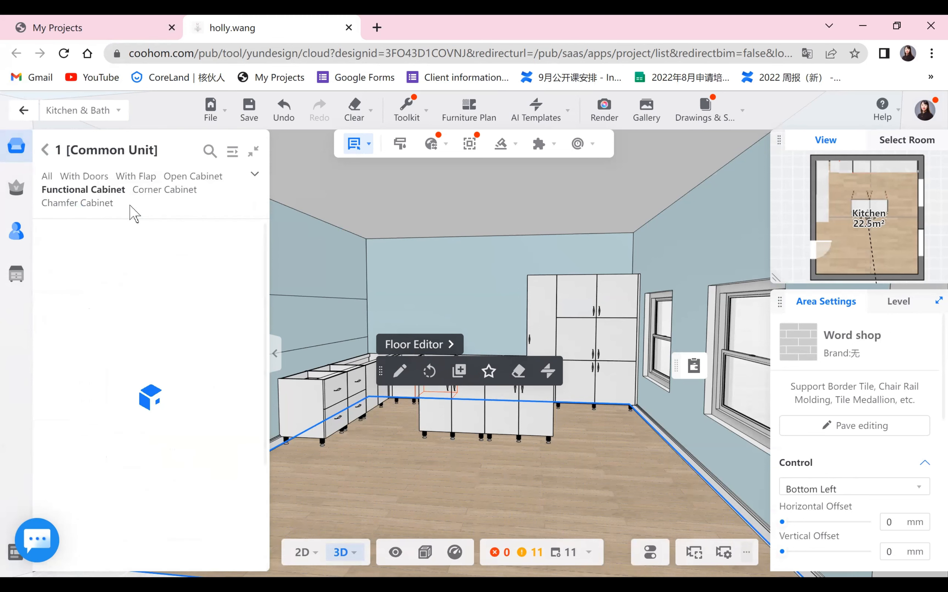
click(85, 177)
scroll(149, 384, down, 3)
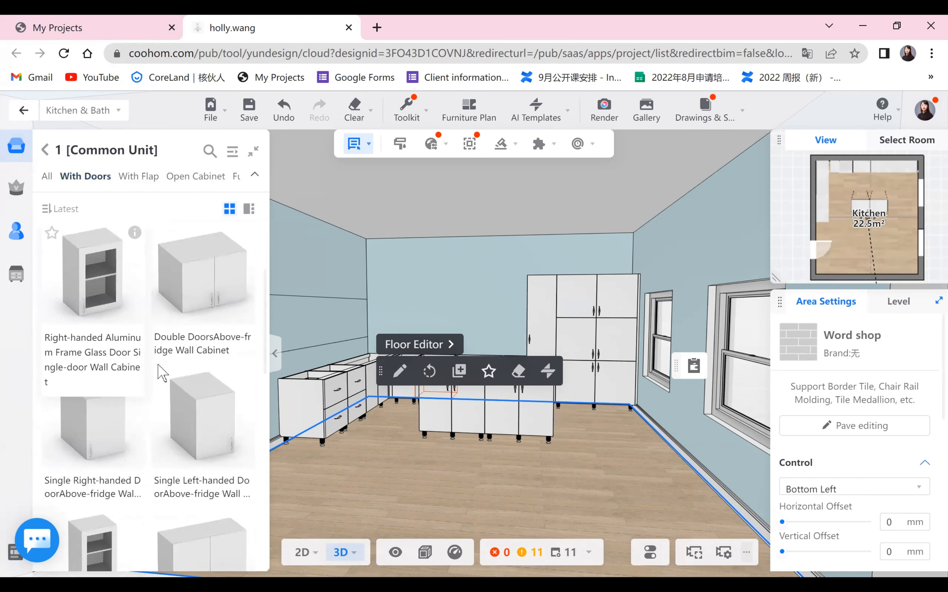
click(207, 288)
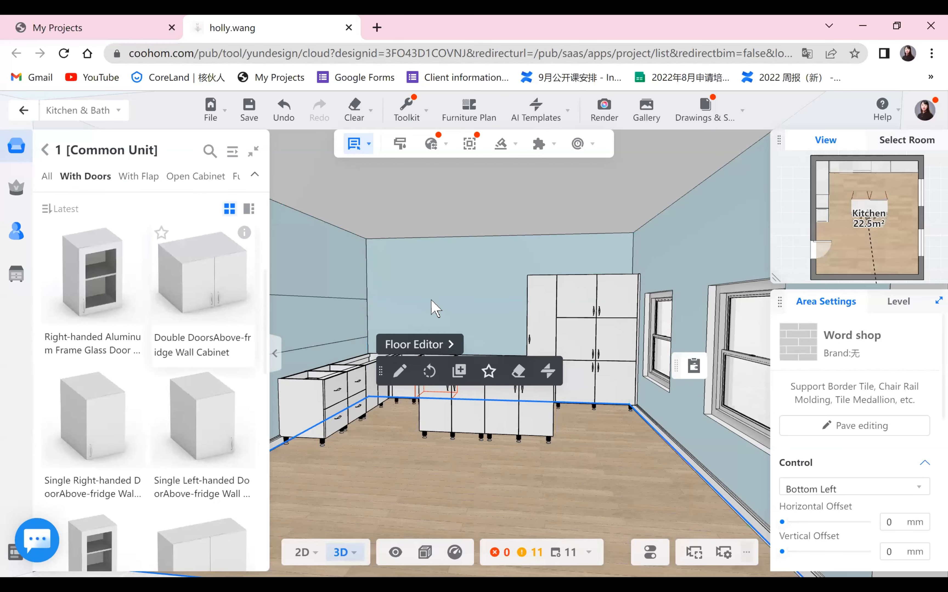
click(367, 291)
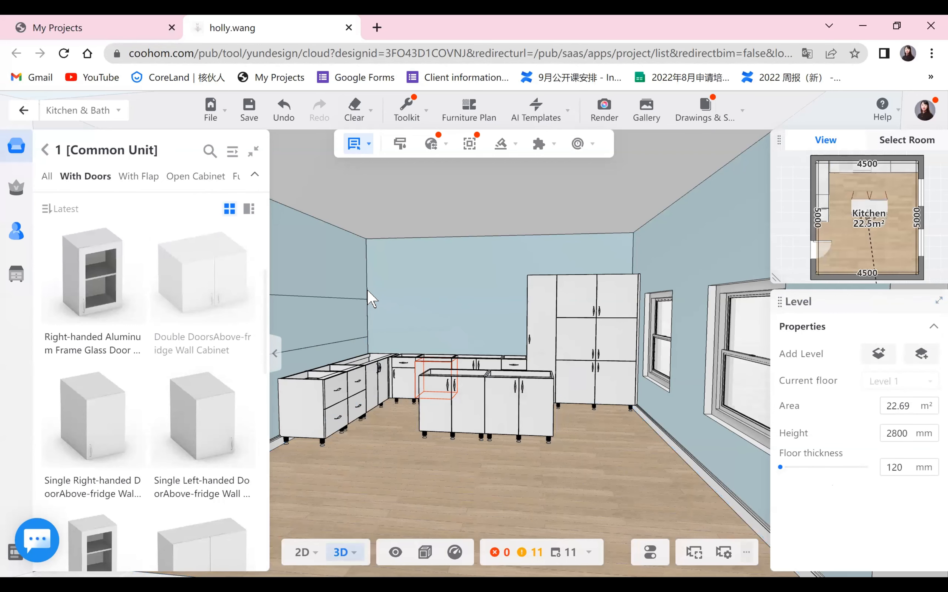
mouse_move(425, 492)
mouse_down()
mouse_move(436, 489)
mouse_move(419, 496)
mouse_up()
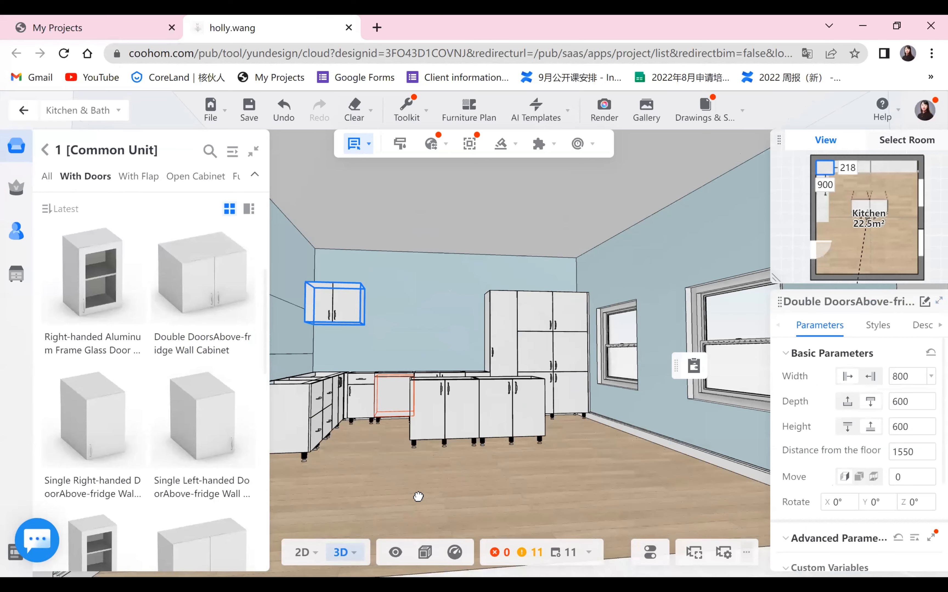
- Set the wall cabinet's gap below the ceiling to 700 mm
click(343, 291)
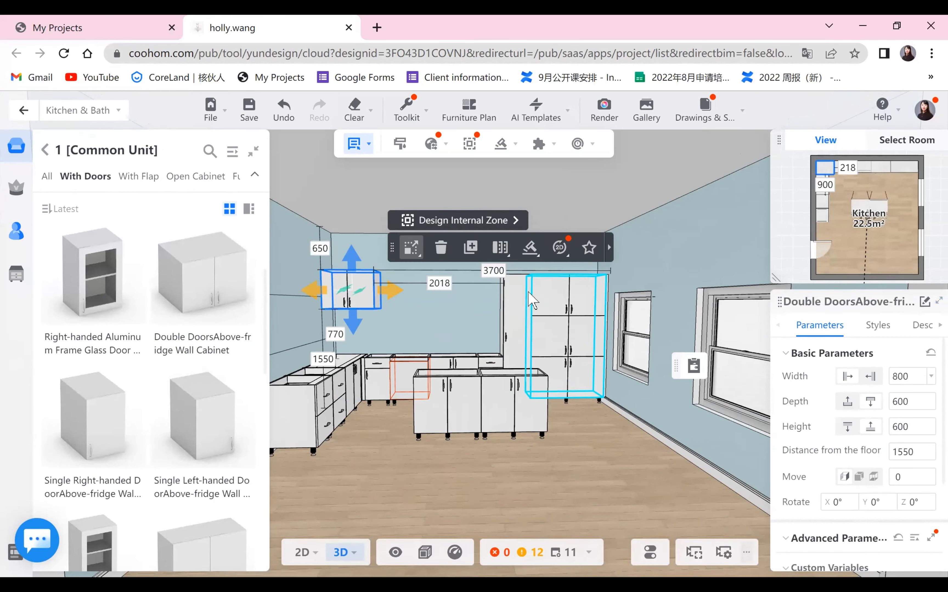
click(598, 424)
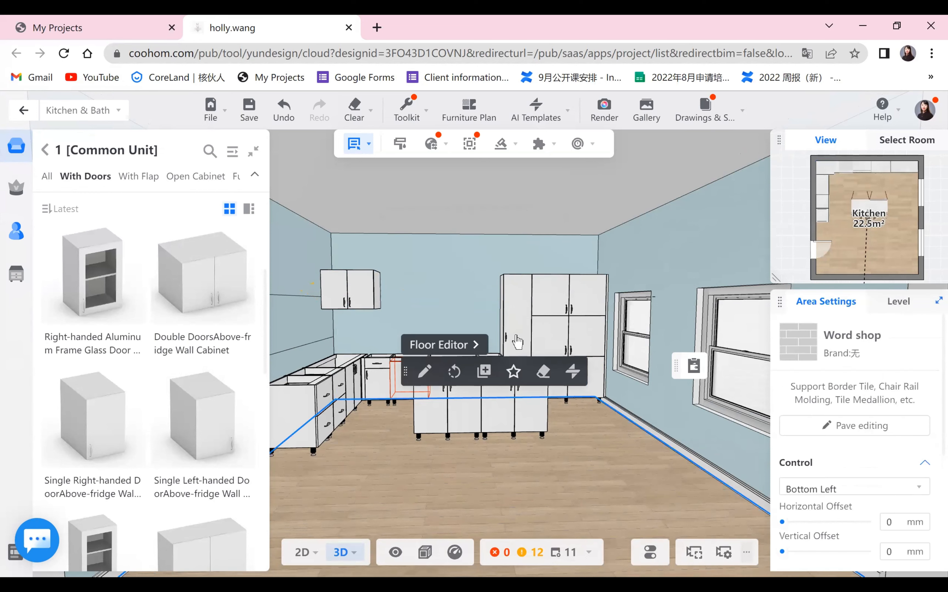
click(514, 338)
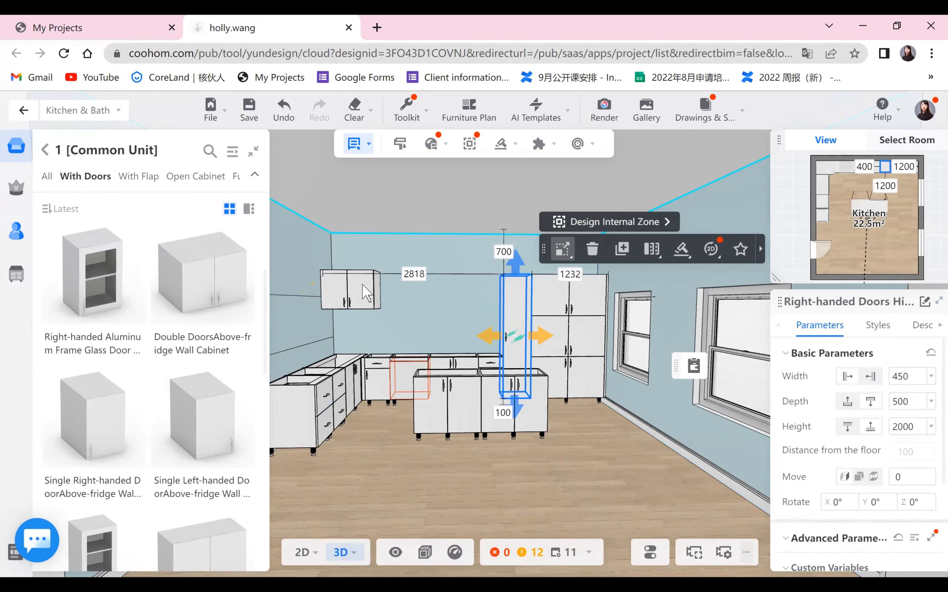
click(346, 290)
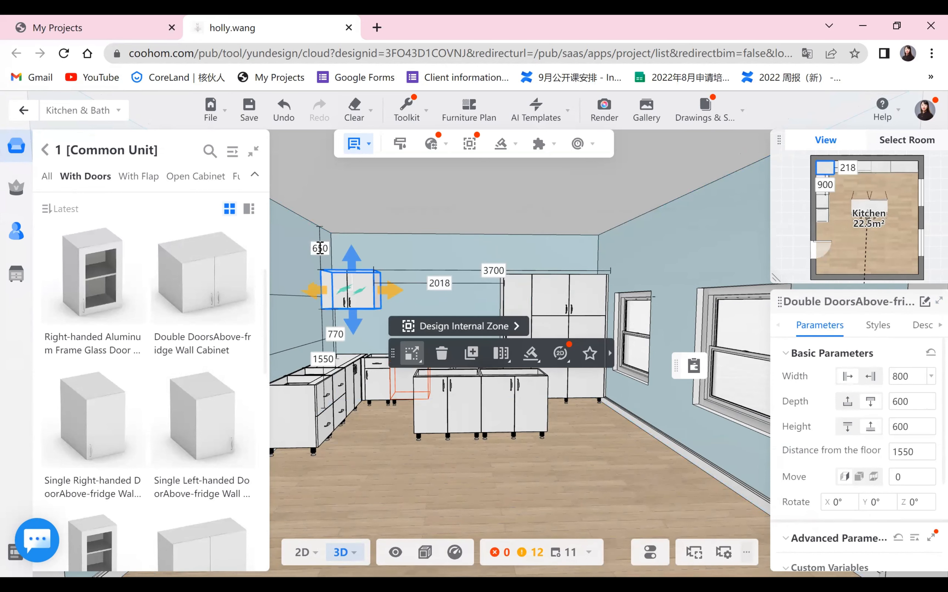
click(320, 248)
text(700)
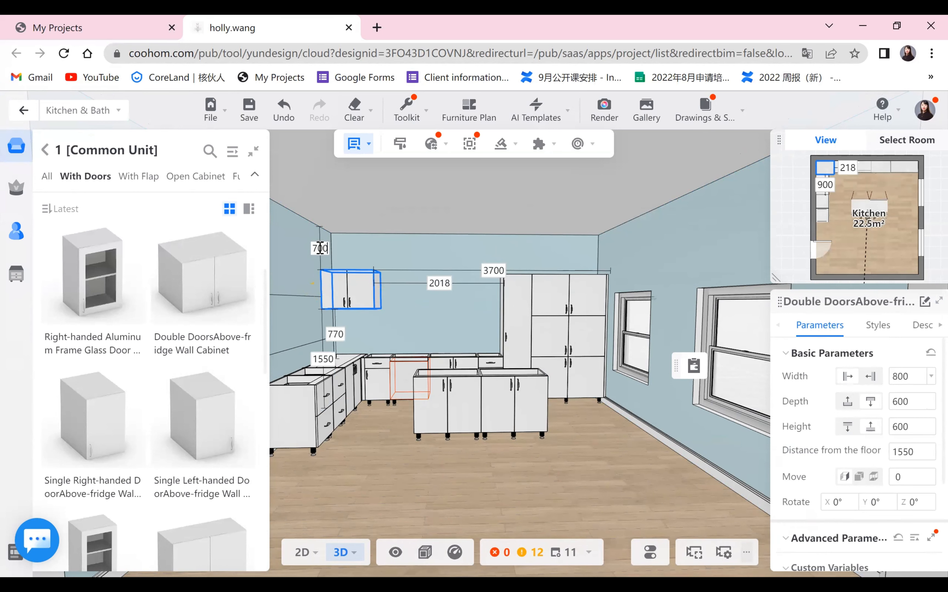
key(Return)
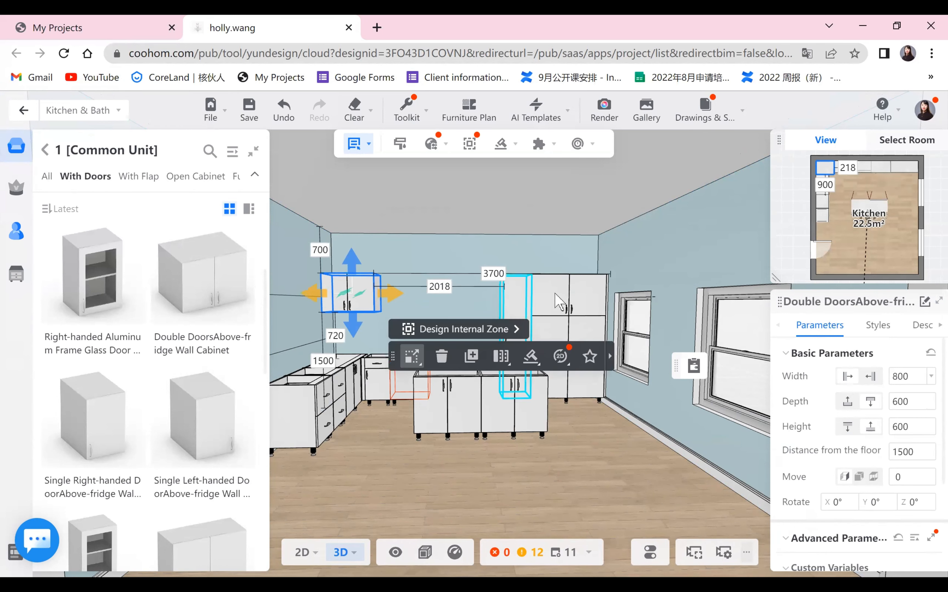
- Duplicate the wall cabinet to add a second one beside it
click(524, 304)
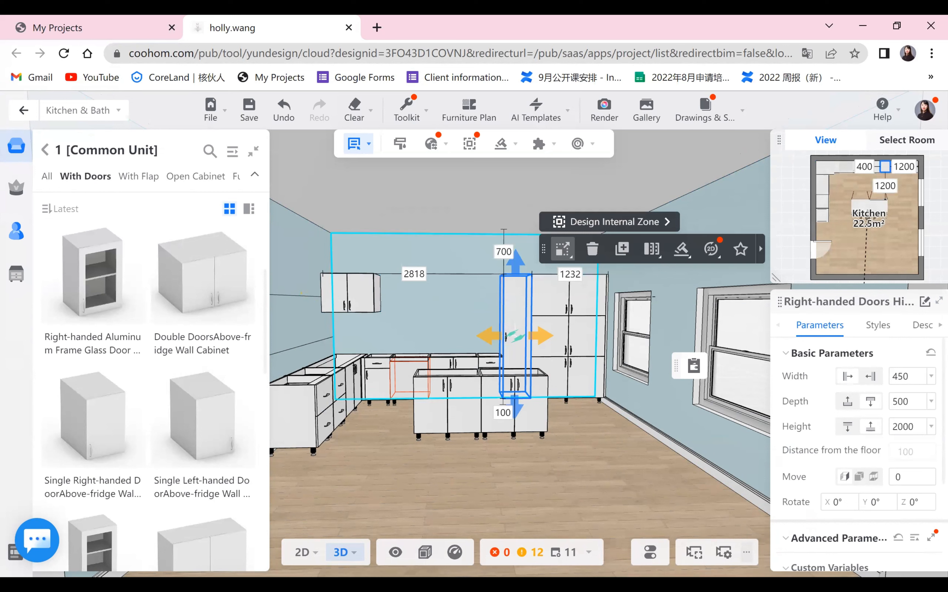
click(368, 301)
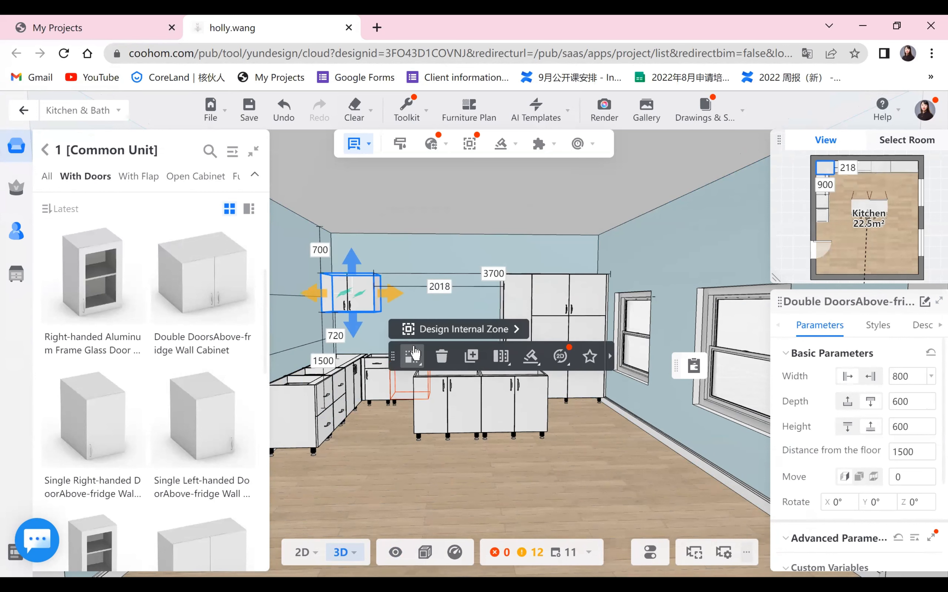
click(472, 357)
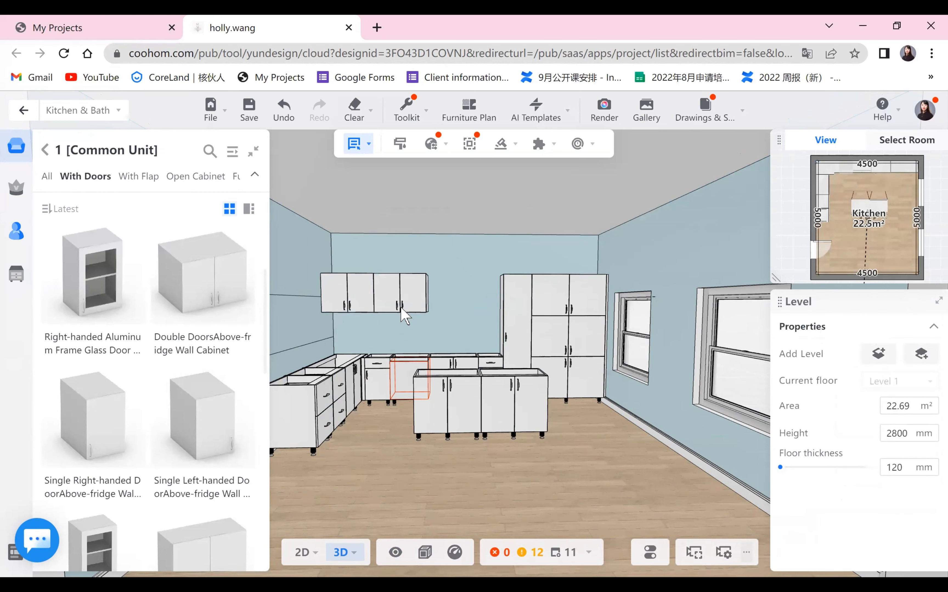
- Examine the furnished kitchen from several angles
click(539, 465)
drag(537, 467, 605, 495)
drag(560, 481, 506, 234)
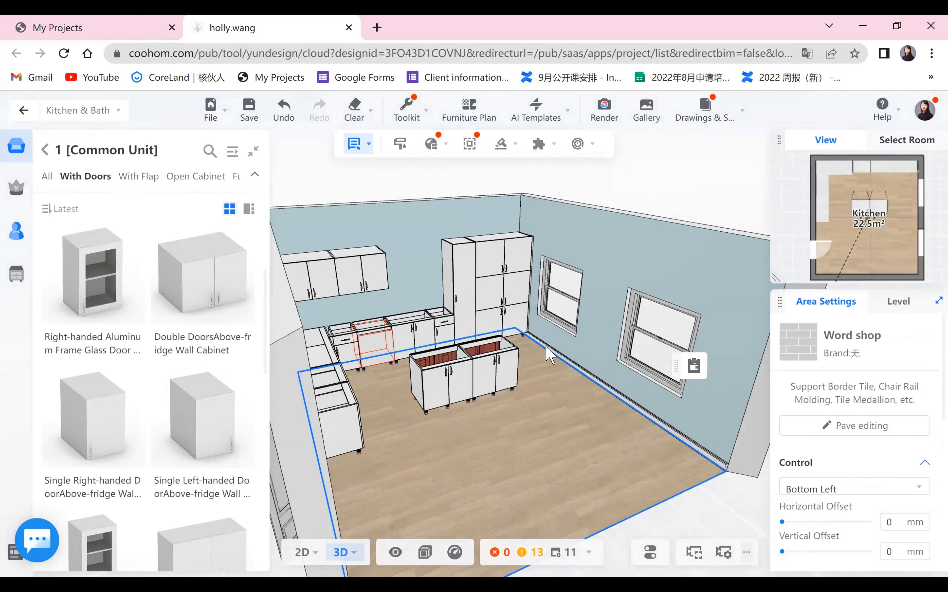
drag(546, 346, 464, 507)
click(334, 421)
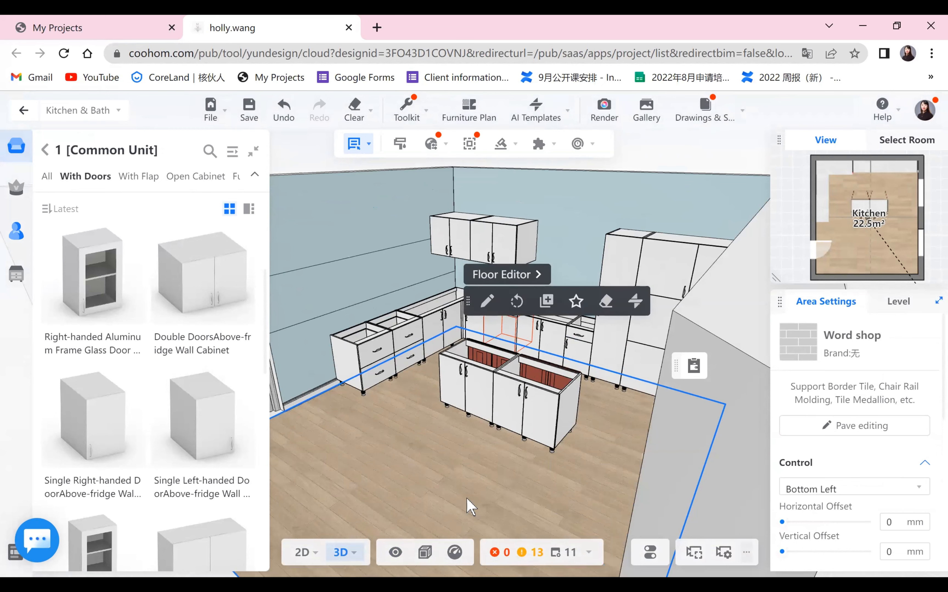
drag(274, 360, 573, 508)
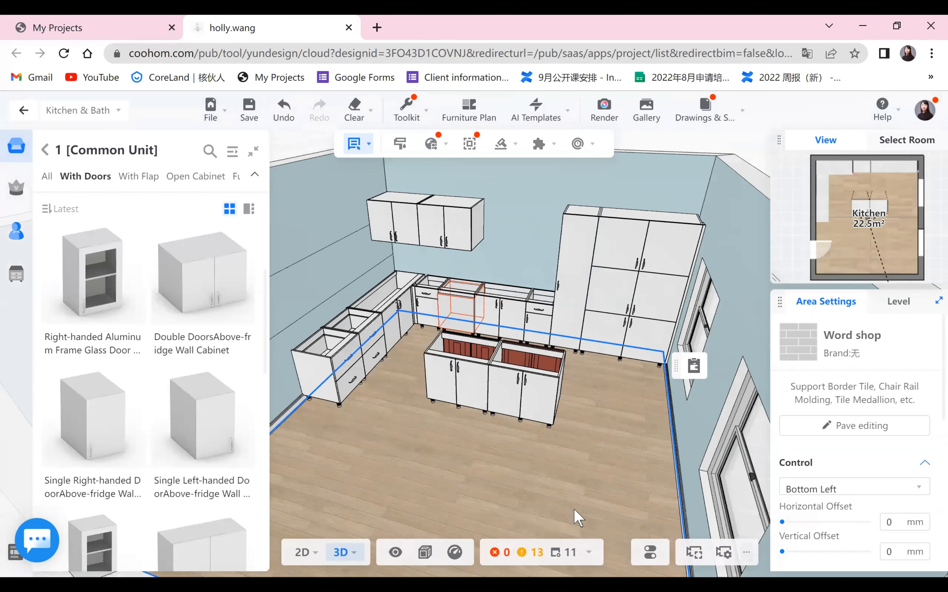
drag(450, 470, 576, 492)
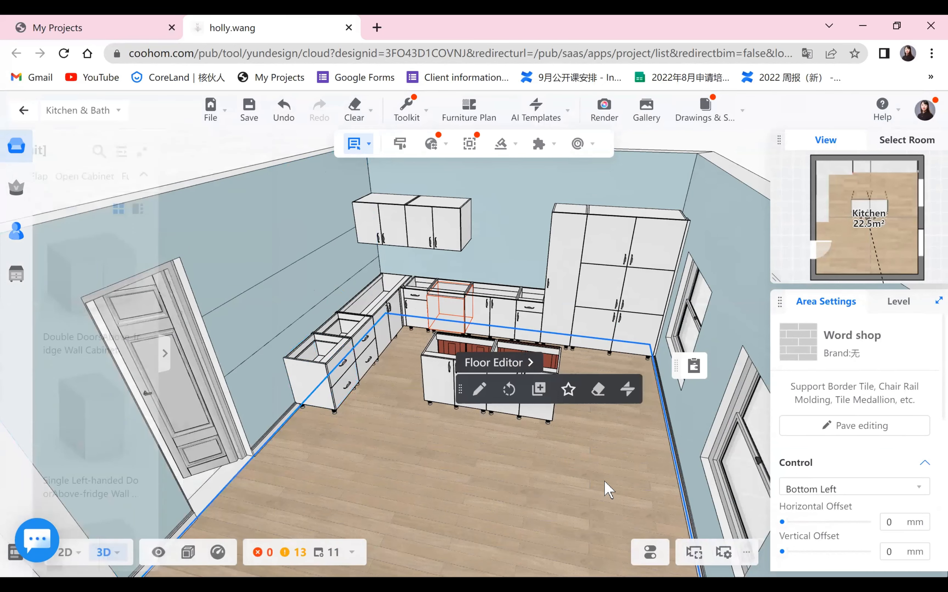
- Start building a sink on the hinged-door base cabinet on the back wall and choose the Corner Sink -03 style
scroll(647, 490, up, 1)
drag(644, 496, 515, 473)
drag(420, 378, 402, 331)
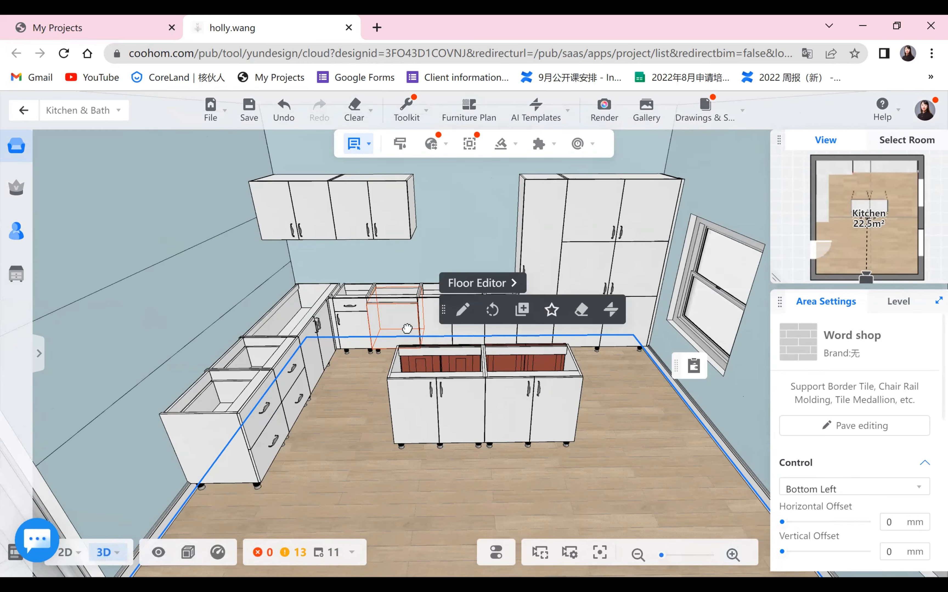
click(407, 328)
click(588, 282)
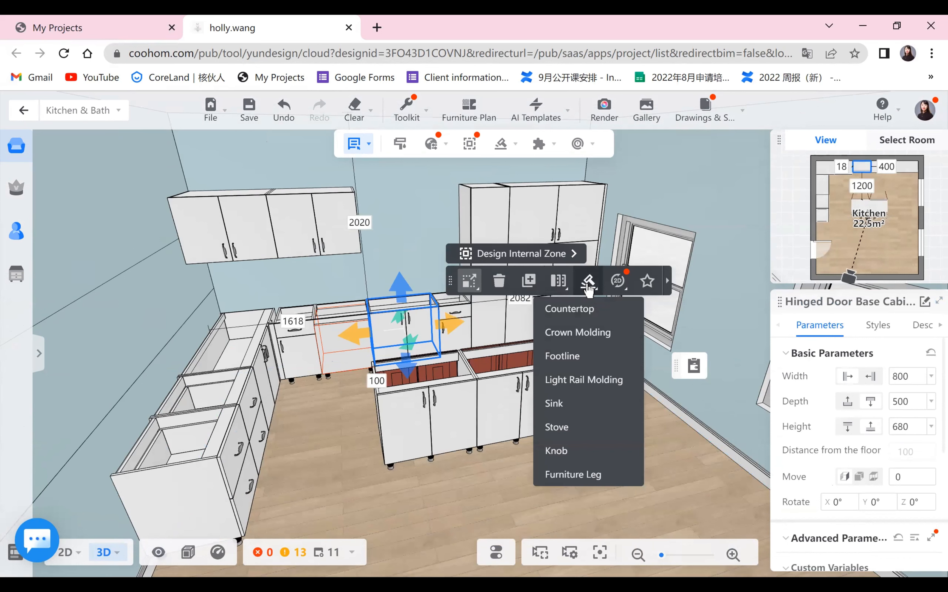
click(555, 404)
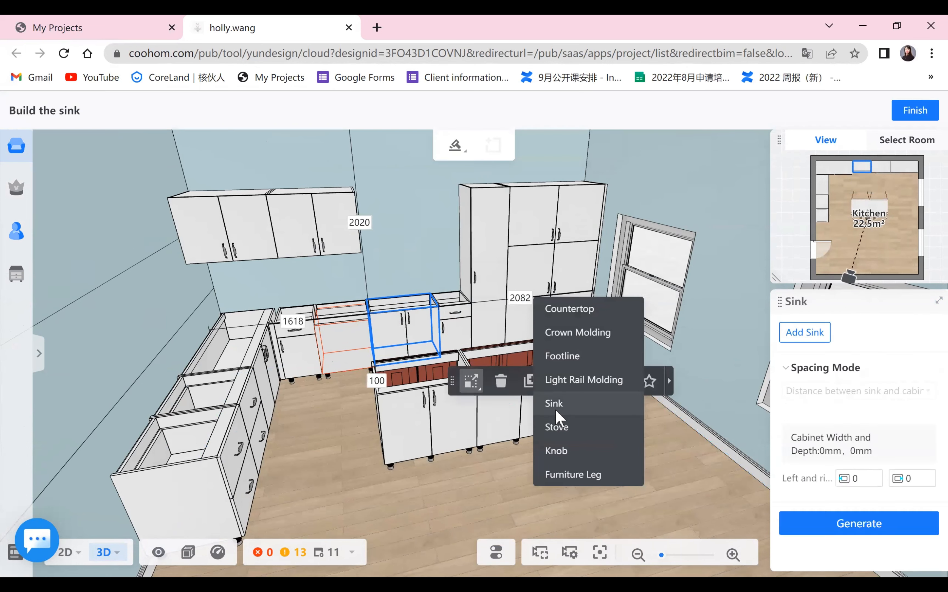
click(802, 362)
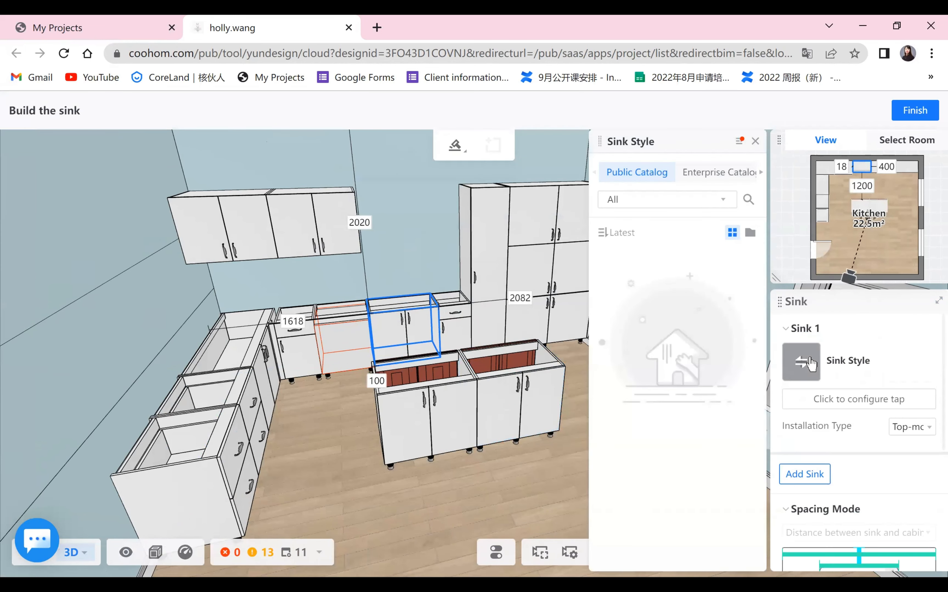
scroll(650, 476, down, 10)
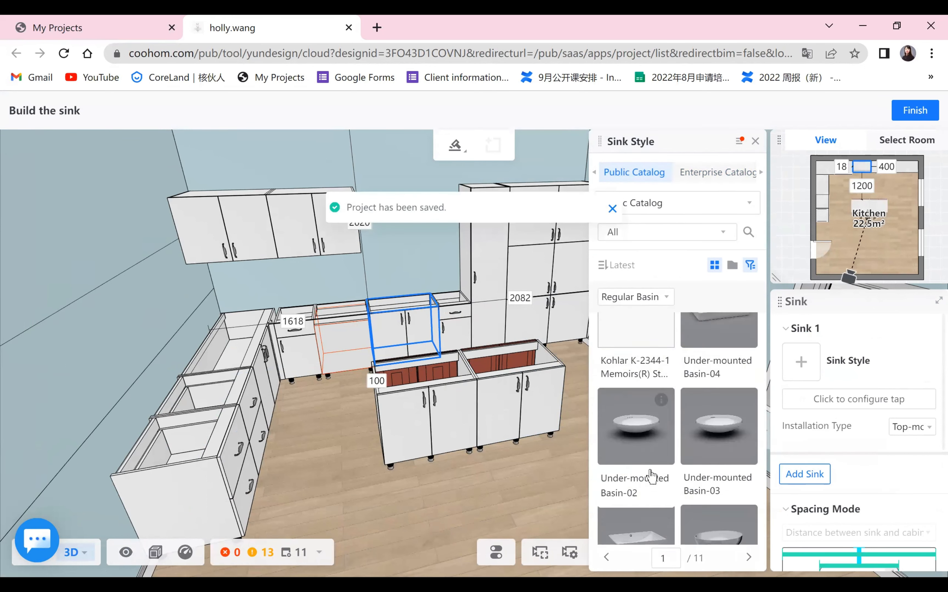
scroll(651, 477, down, 3)
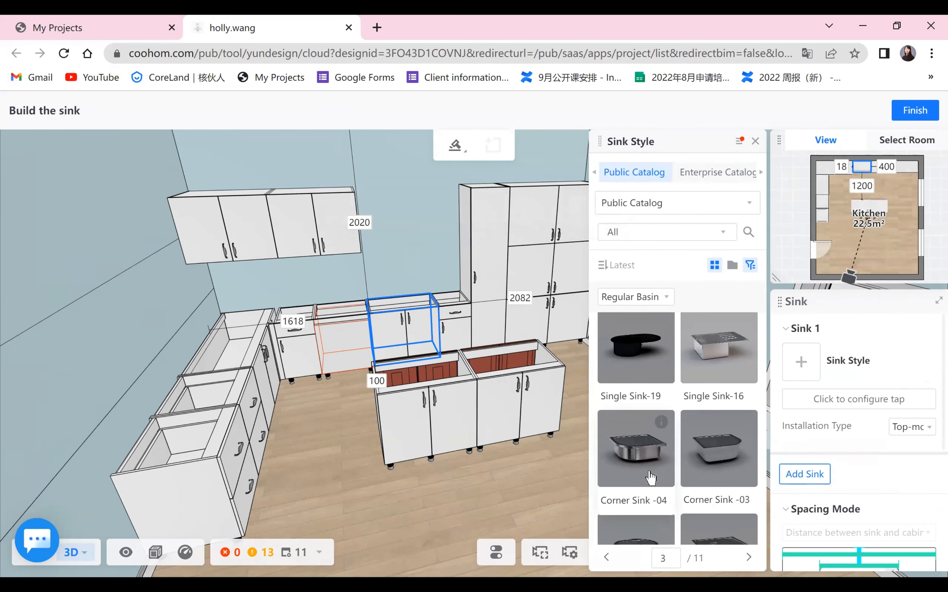
scroll(723, 398, down, 2)
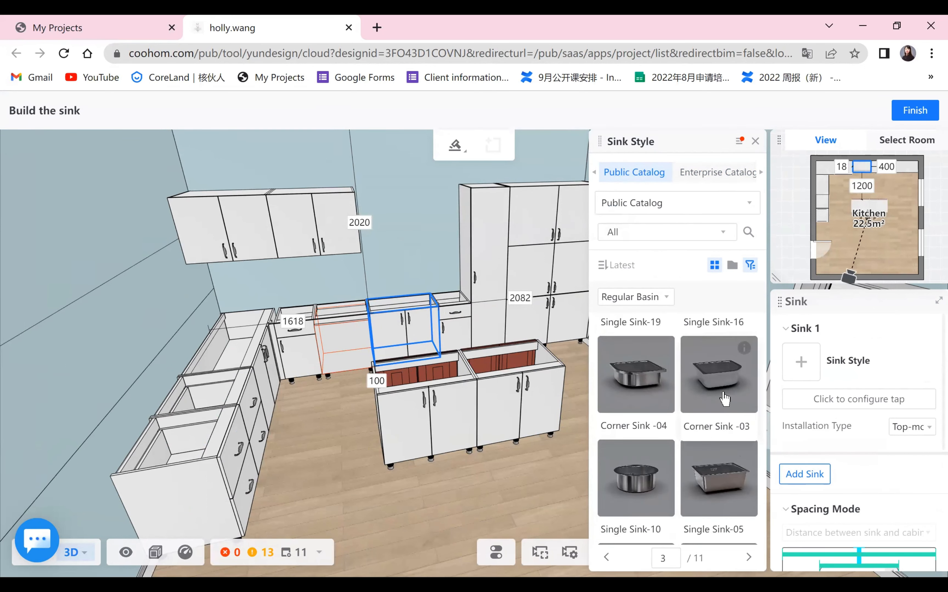
click(722, 389)
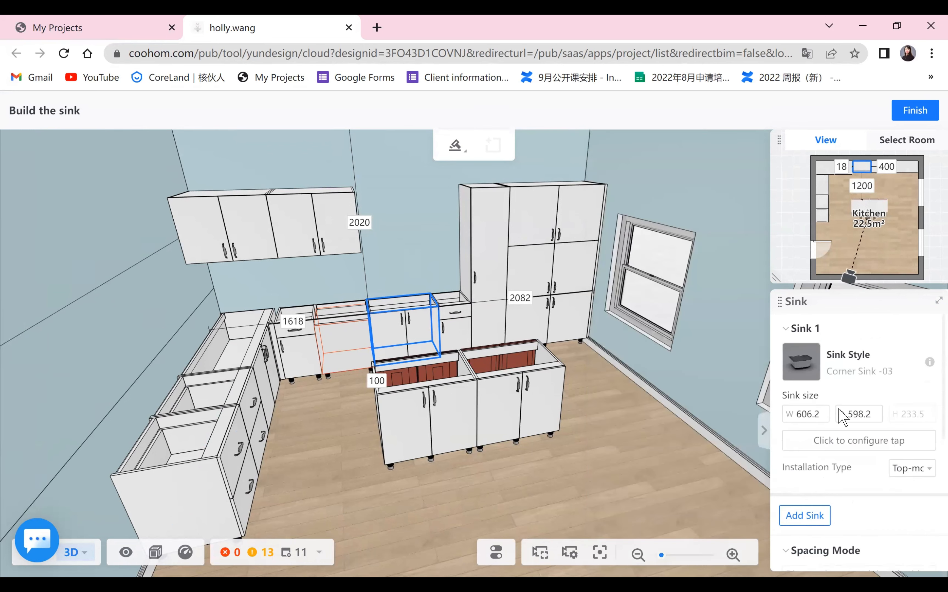
- Configure the sink's tap with the Faucet-82 style and generate the sink
click(879, 447)
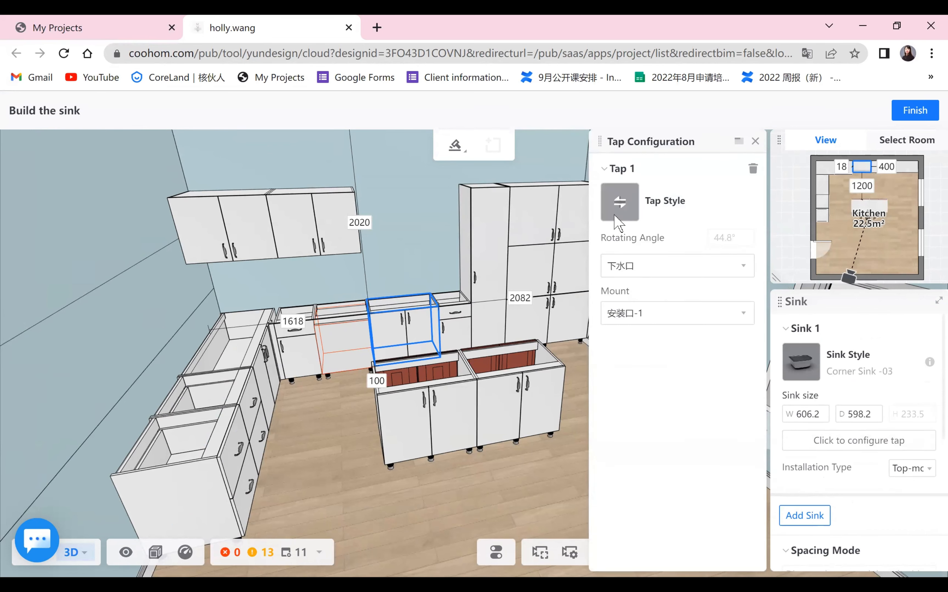
click(618, 201)
scroll(634, 470, down, 1)
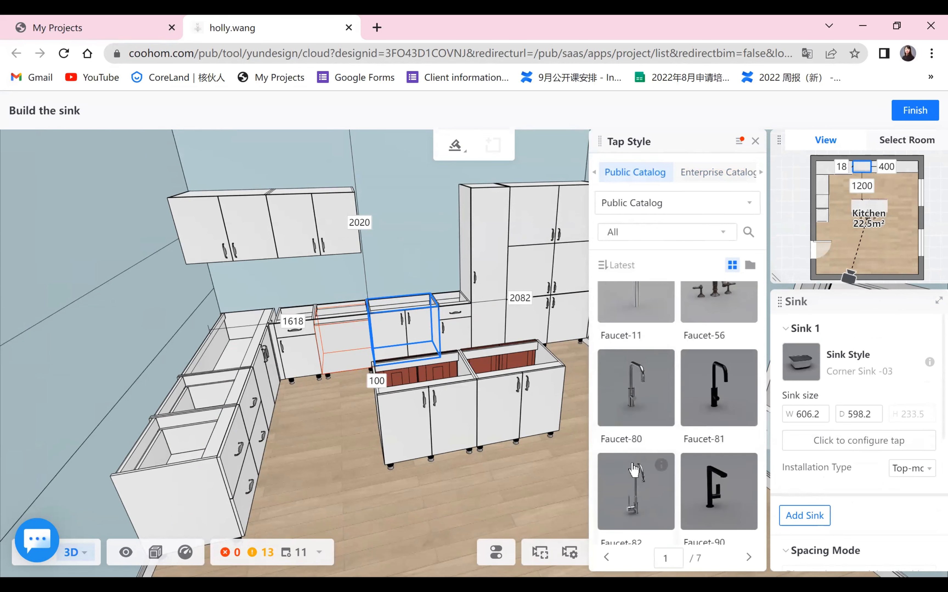
click(652, 492)
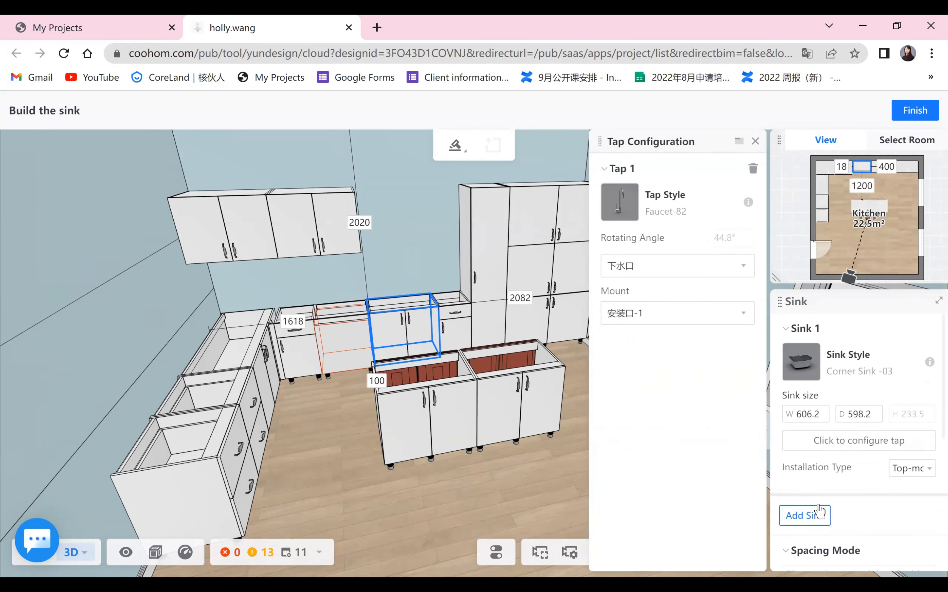
click(757, 142)
scroll(884, 427, down, 5)
click(866, 549)
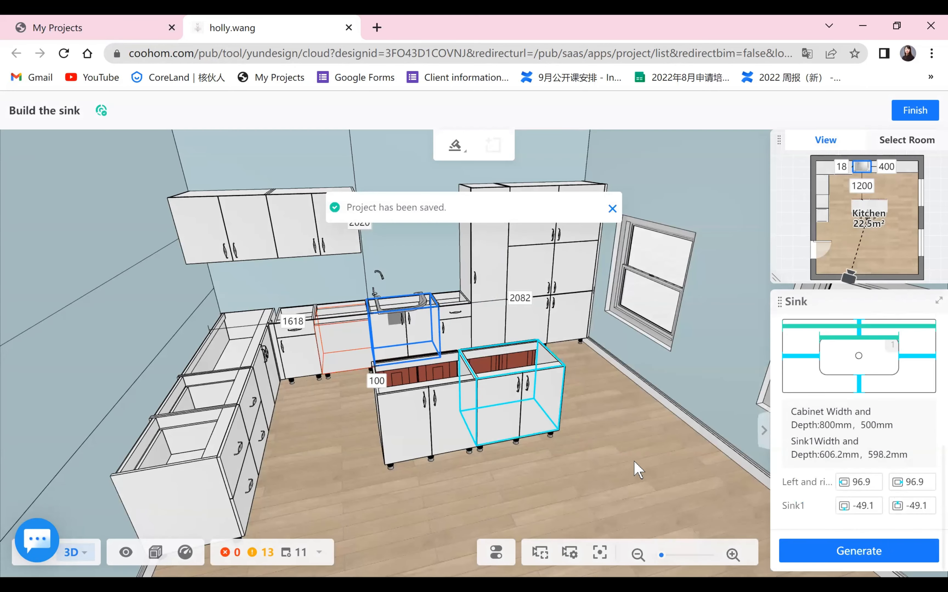
- Change the sink style to Single Sink-01, regenerate the sink and leave the sink builder
drag(601, 504, 865, 377)
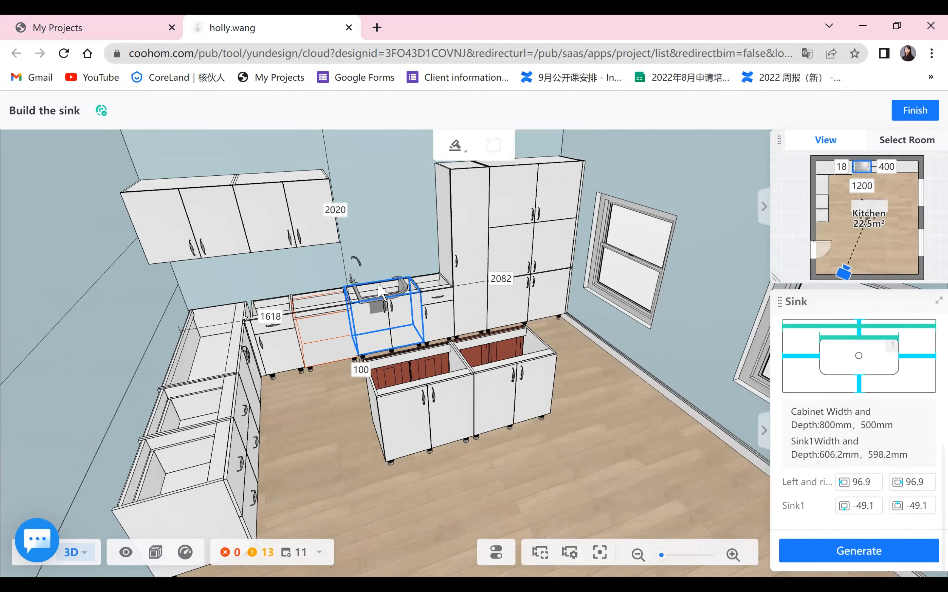
click(803, 364)
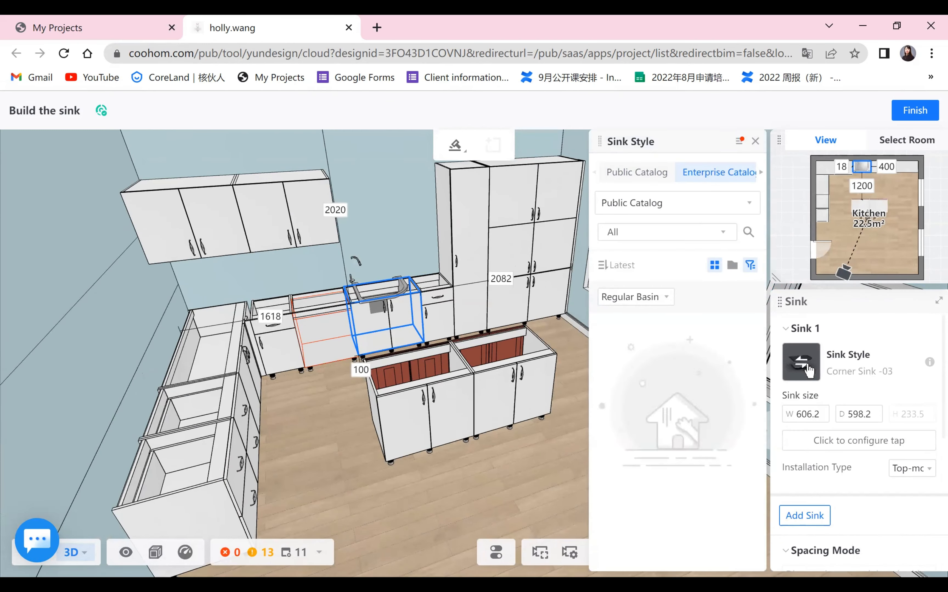
scroll(730, 433, down, 10)
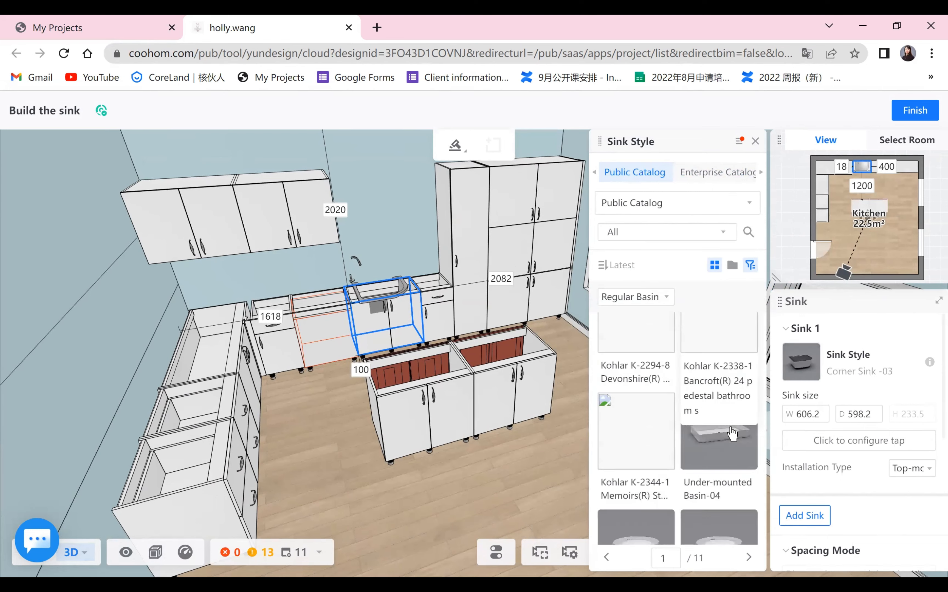
scroll(732, 433, down, 3)
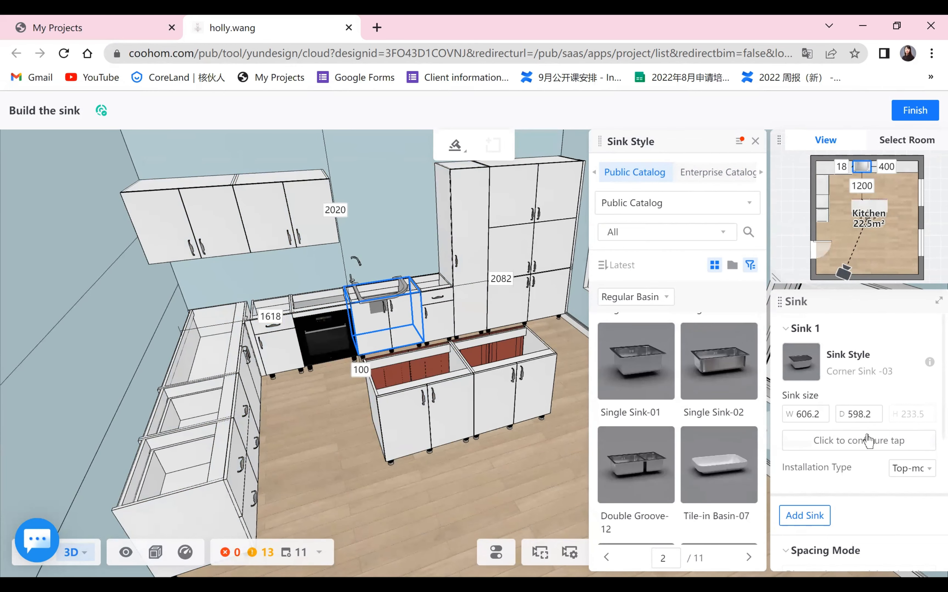
scroll(867, 506, down, 1)
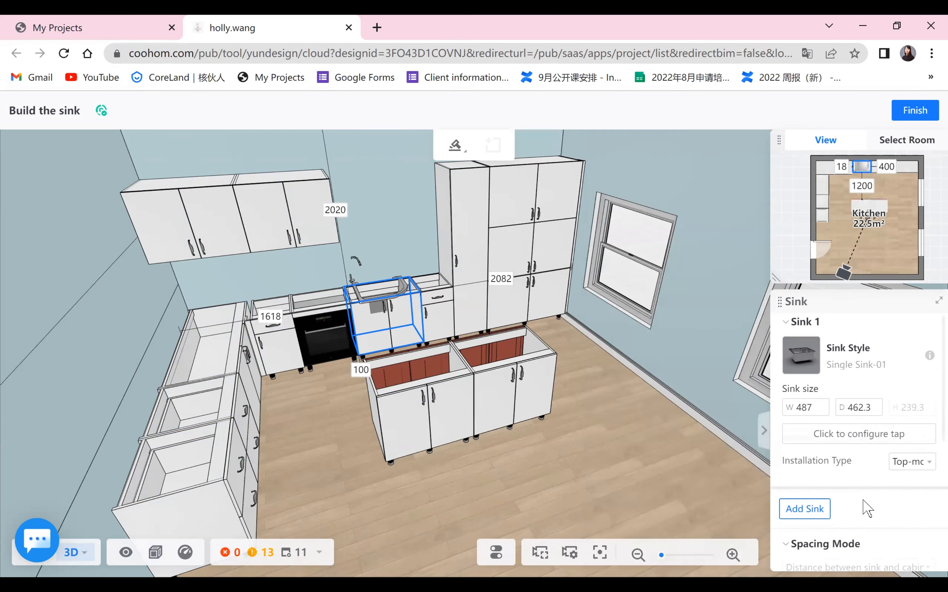
scroll(863, 535, down, 5)
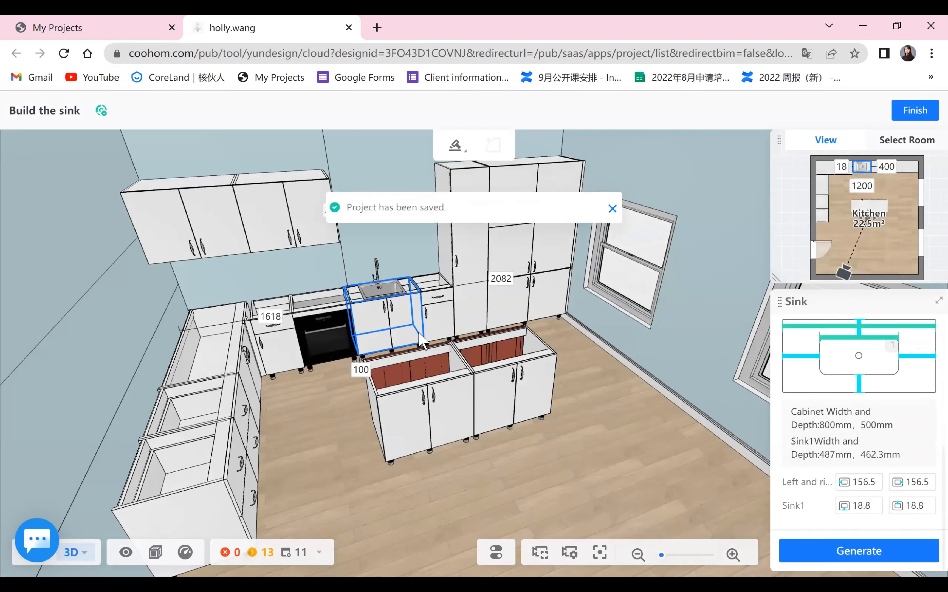
scroll(419, 337, up, 3)
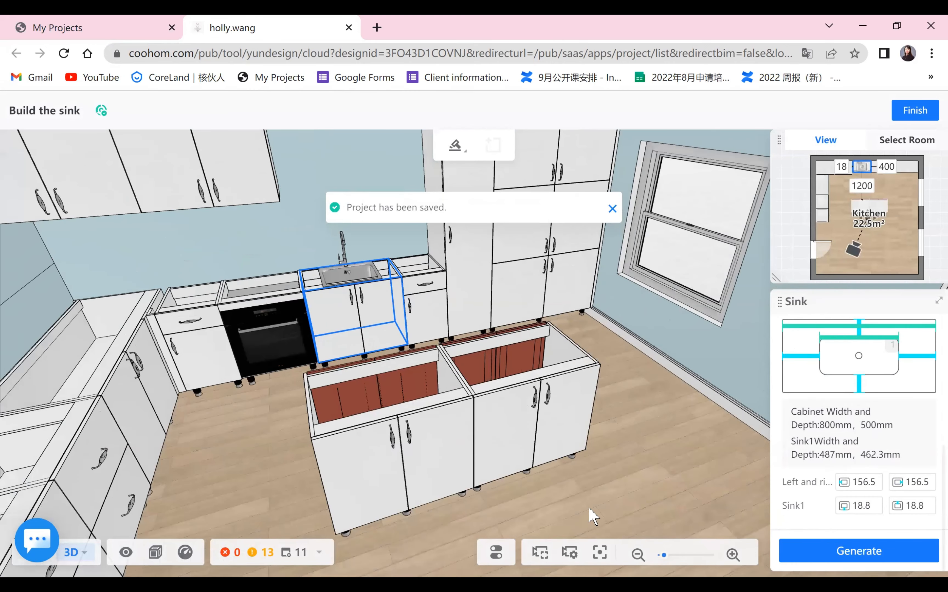
key(Escape)
- Start building a stove on the Water Splitter double-door base cabinet on the left wall with the Induction Cooktop Flex Frank style
scroll(518, 477, down, 1)
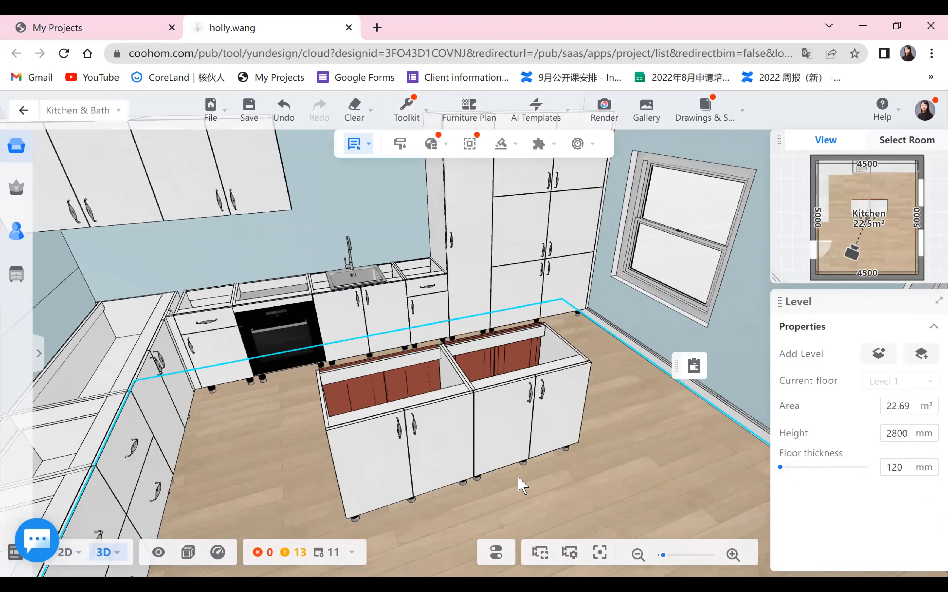
drag(410, 464, 579, 347)
click(575, 339)
click(407, 470)
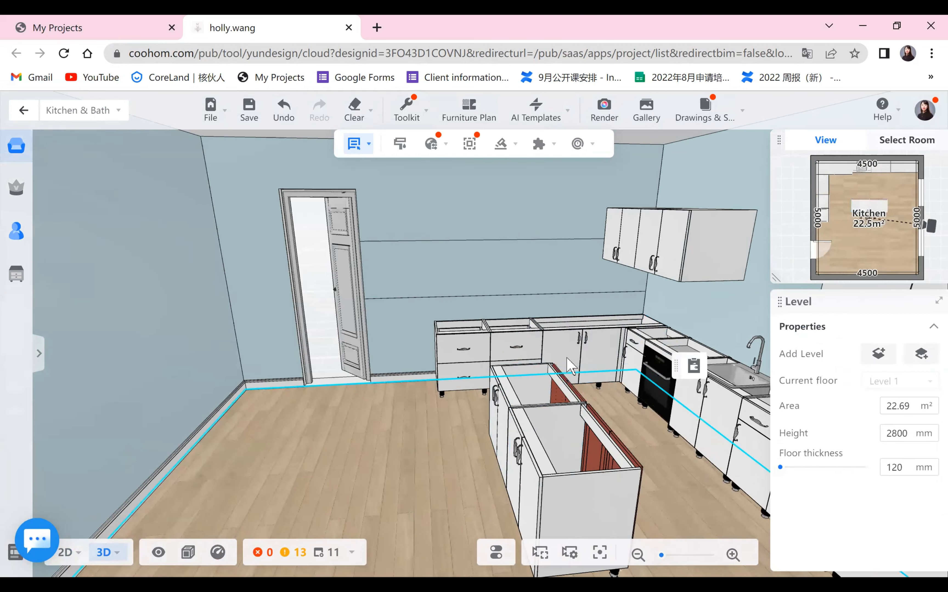
click(585, 372)
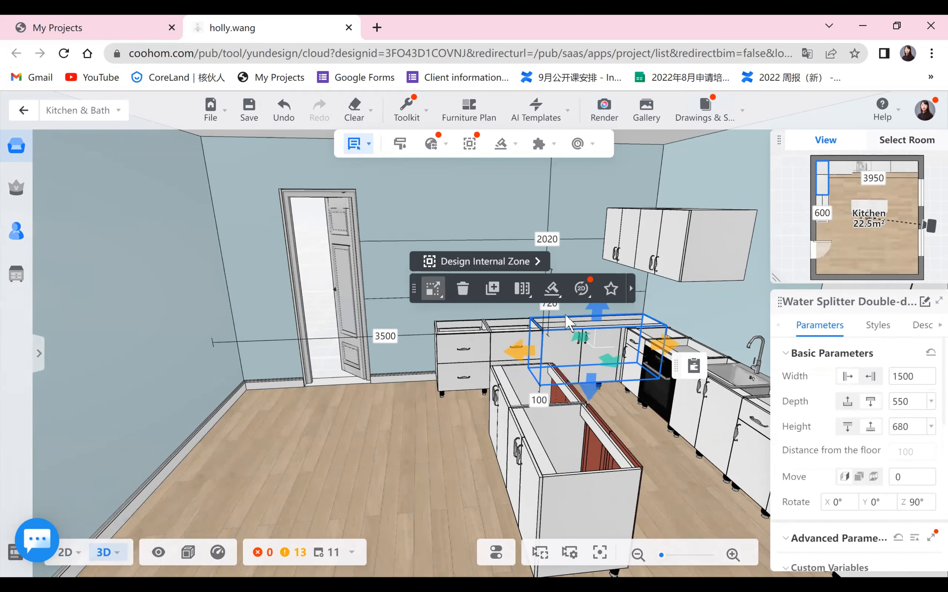
click(559, 297)
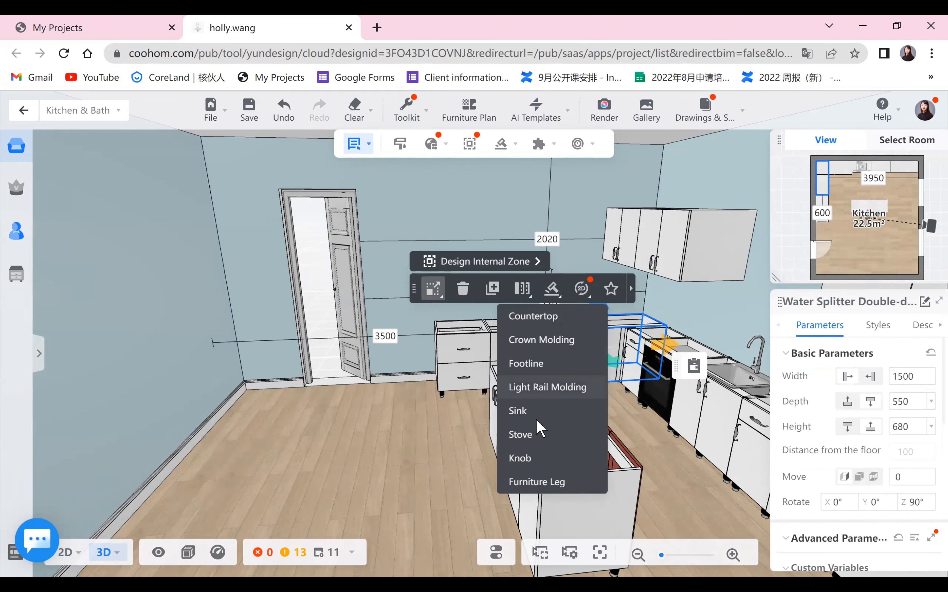
click(545, 434)
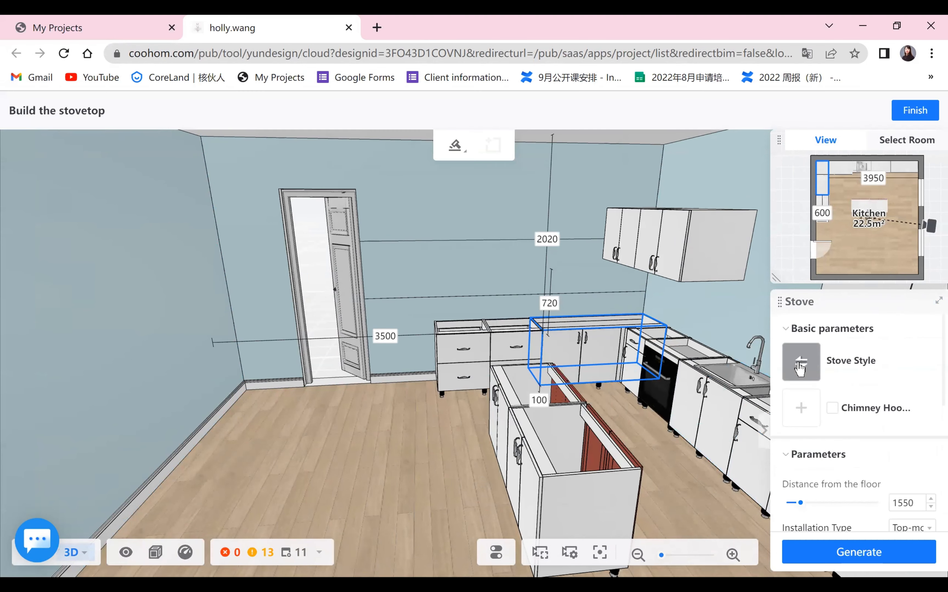
click(800, 365)
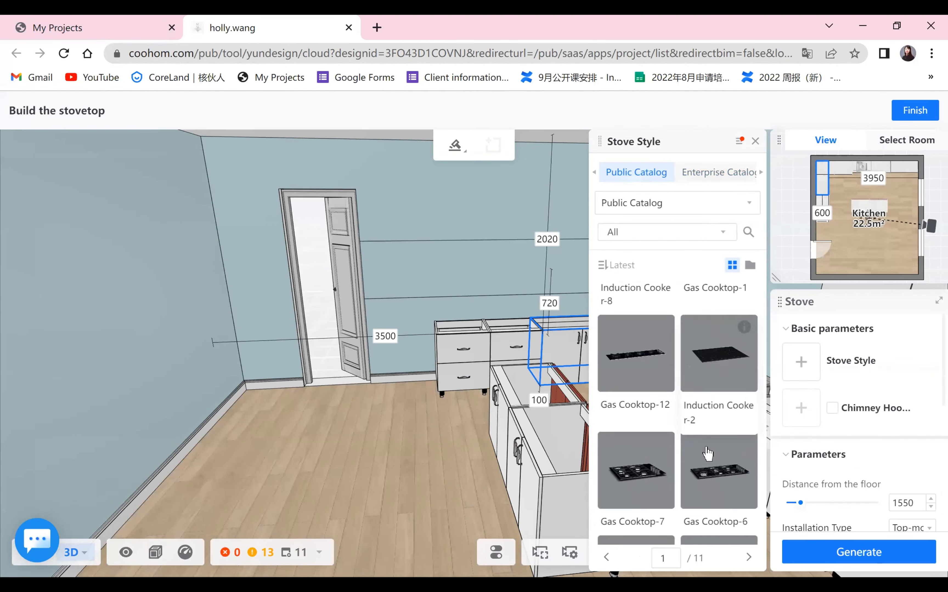
scroll(703, 455, down, 10)
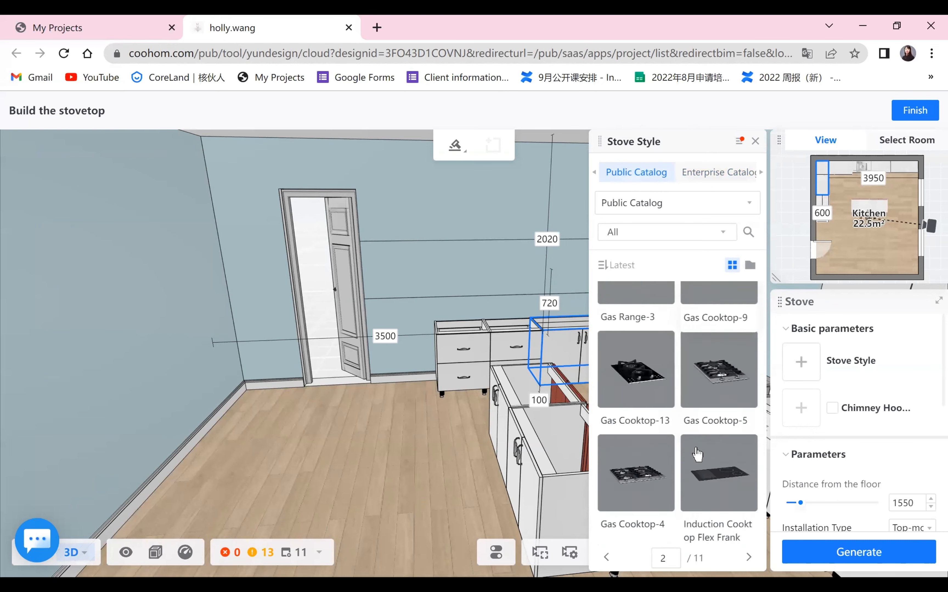
click(714, 422)
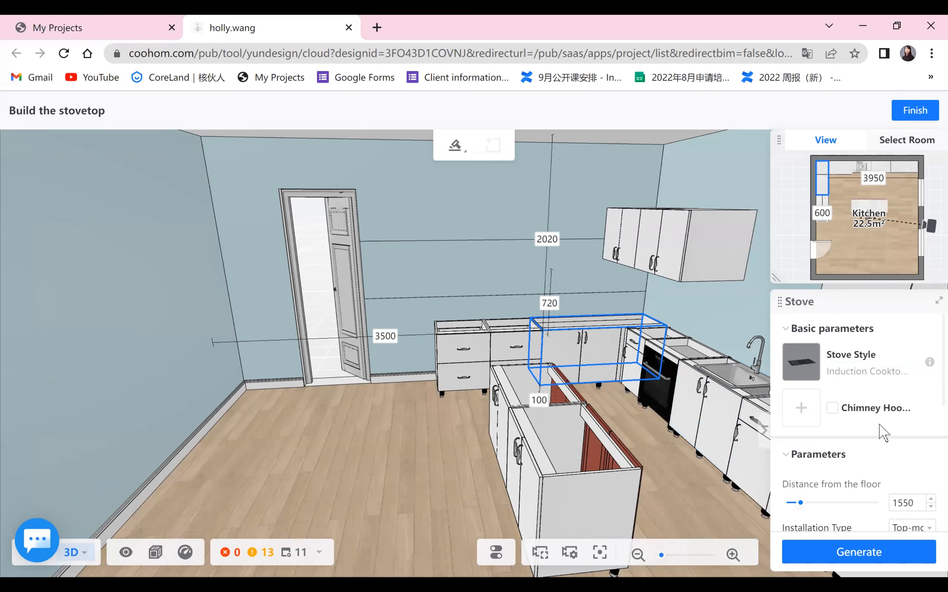
- Enable a chimney hood in the Range Hood - Side-141 style, generate the stove and finish
click(833, 409)
click(803, 416)
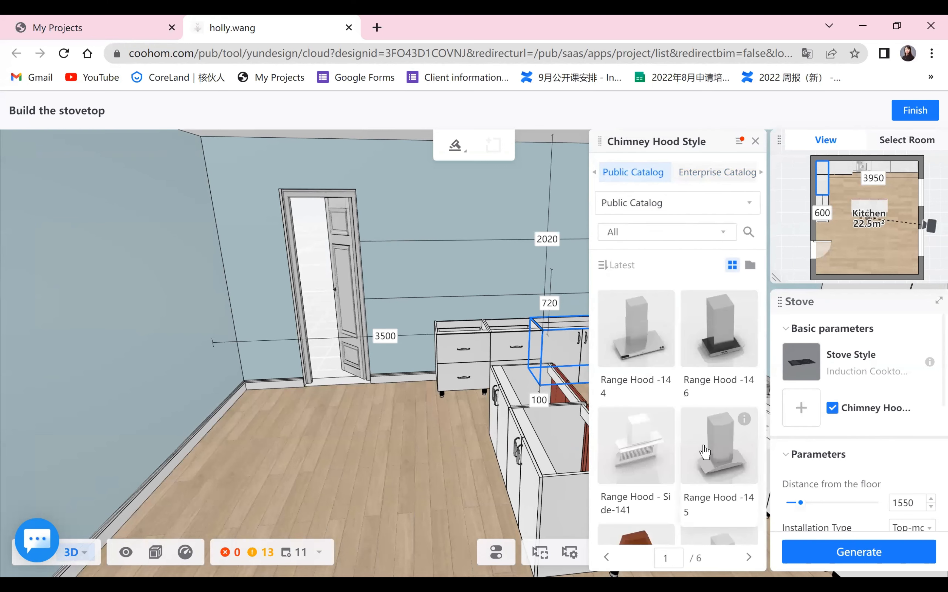
click(644, 455)
click(862, 553)
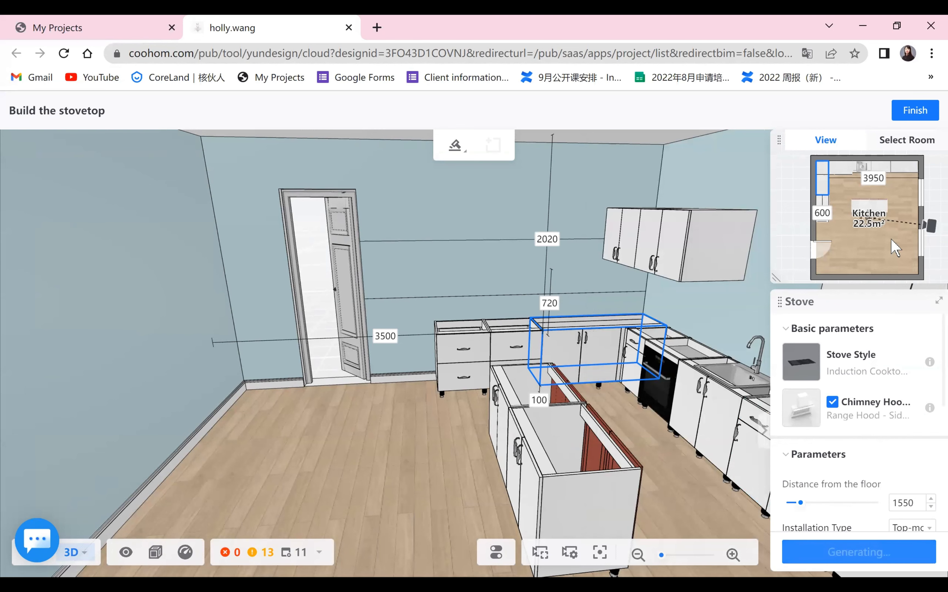
click(912, 114)
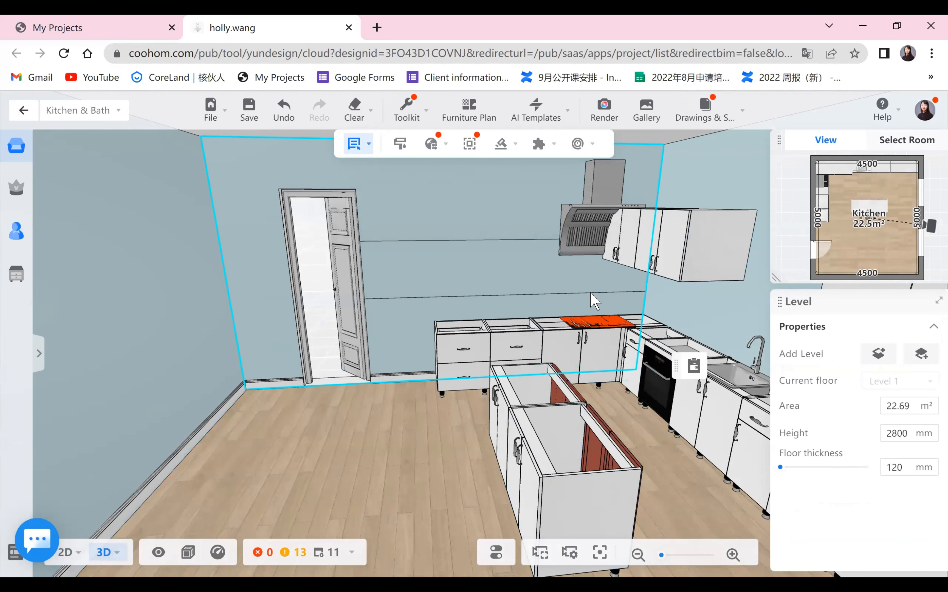
- Switch the induction cooktop to 3D Move & Rotate and shift it slightly along the countertop
click(601, 323)
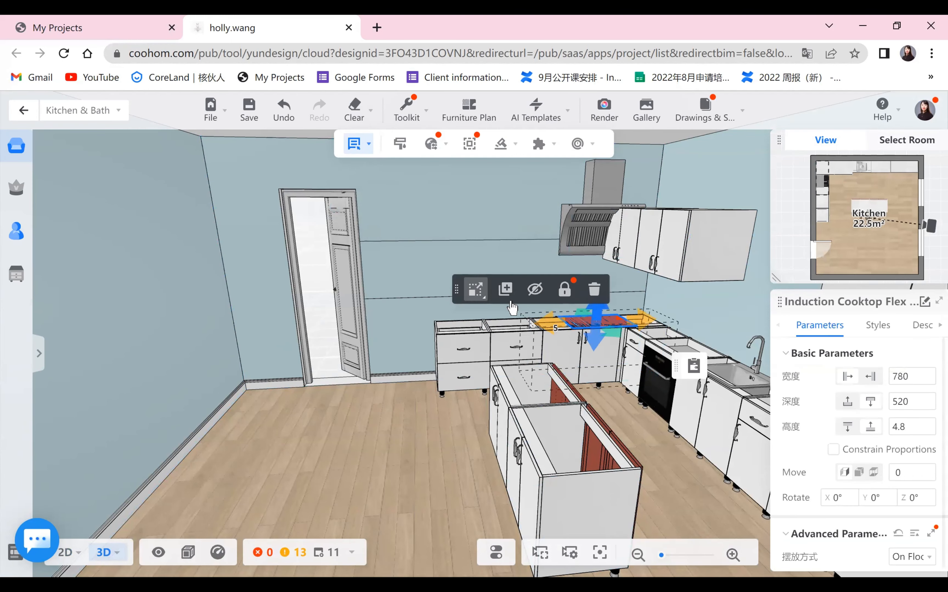
click(475, 289)
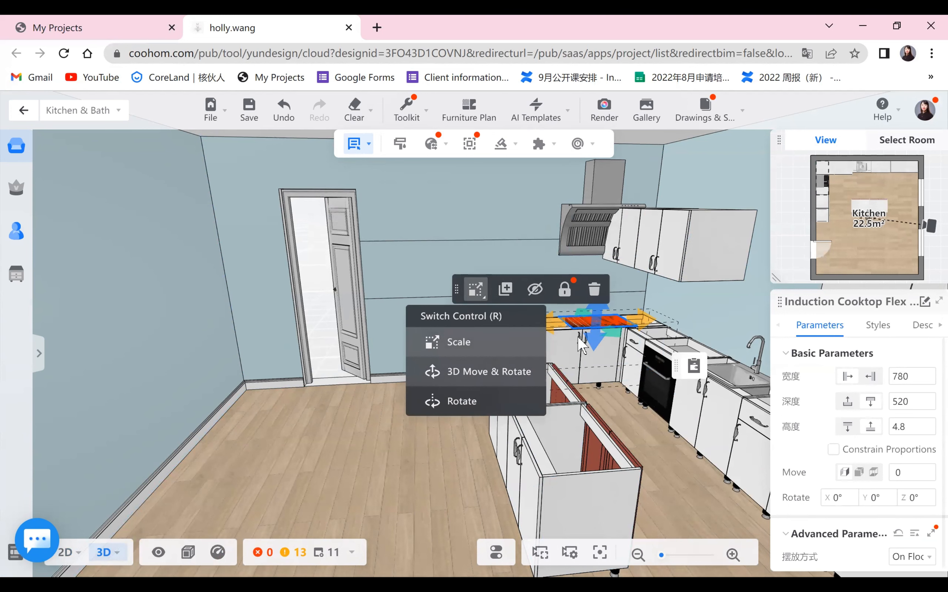
click(465, 378)
drag(498, 331, 470, 331)
drag(483, 452, 482, 451)
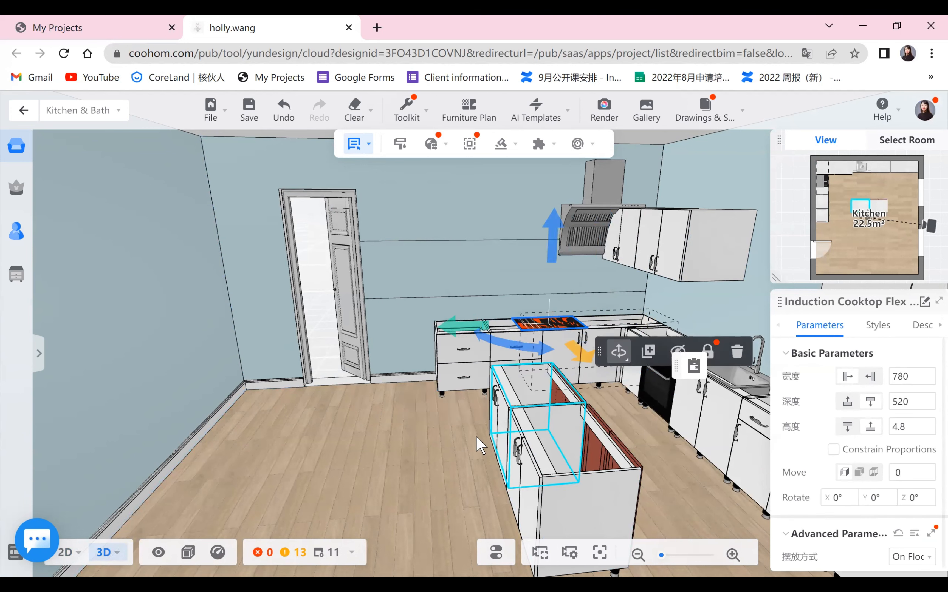
click(453, 461)
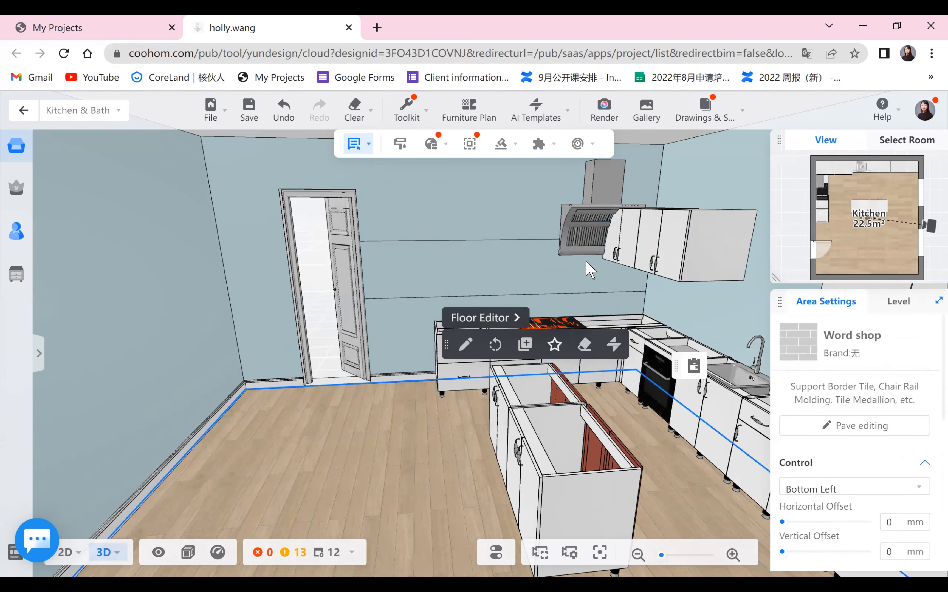
- Move the Range Hood - Side-141 leftward along the wall toward the cooktop
click(587, 231)
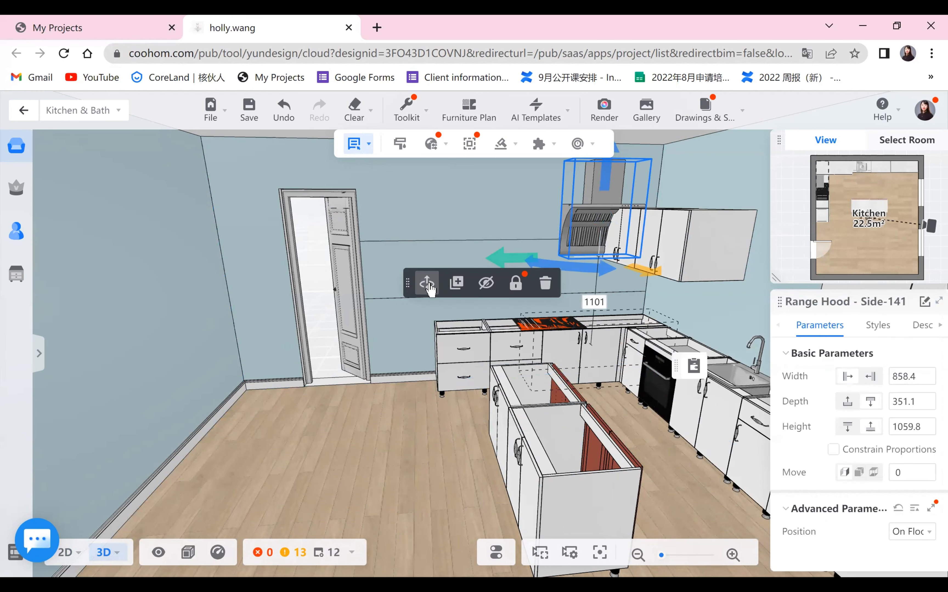
drag(511, 254, 455, 262)
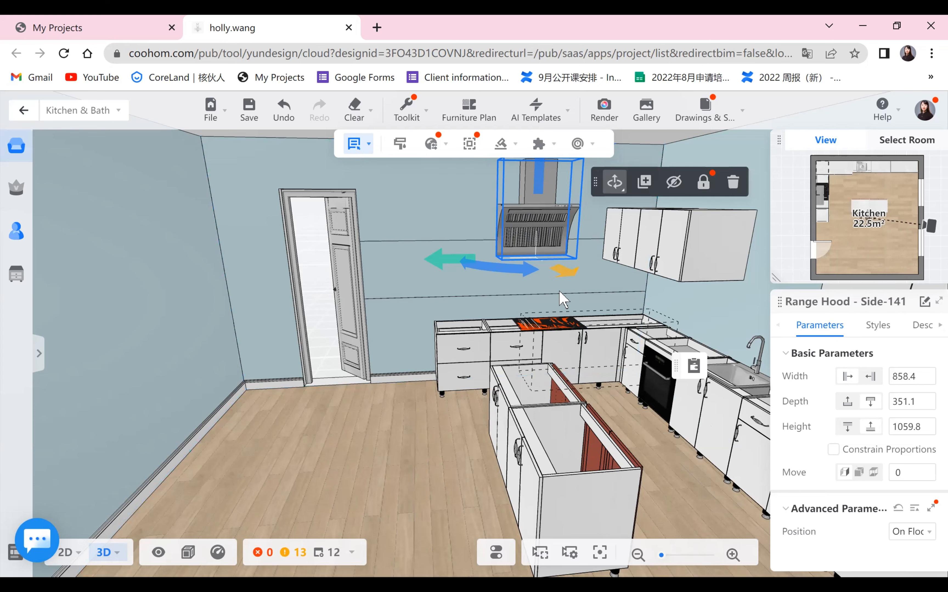
click(418, 492)
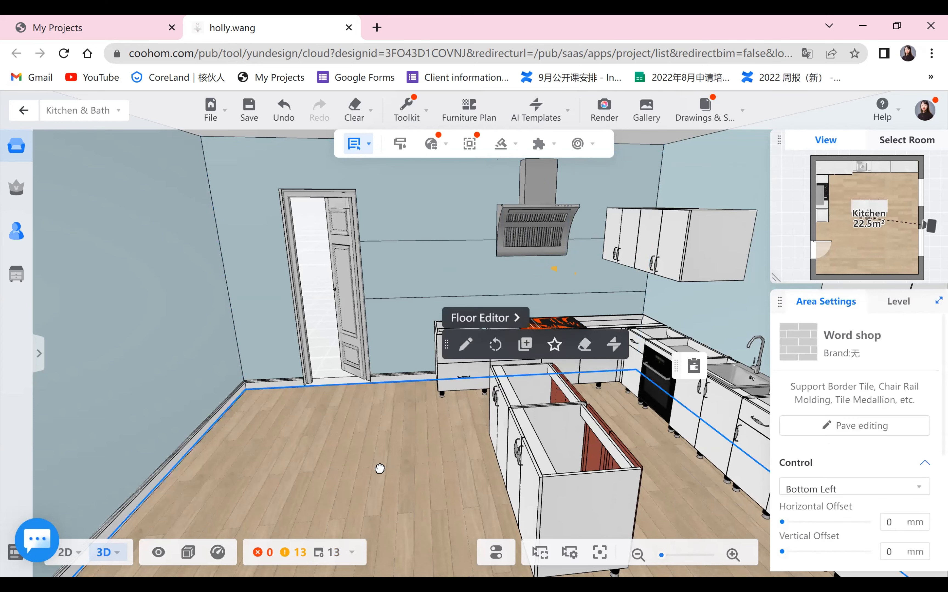
- Select the induction cooktop together with the range hood and center them on the X-axis so the hood sits above the cooktop
drag(383, 469, 607, 502)
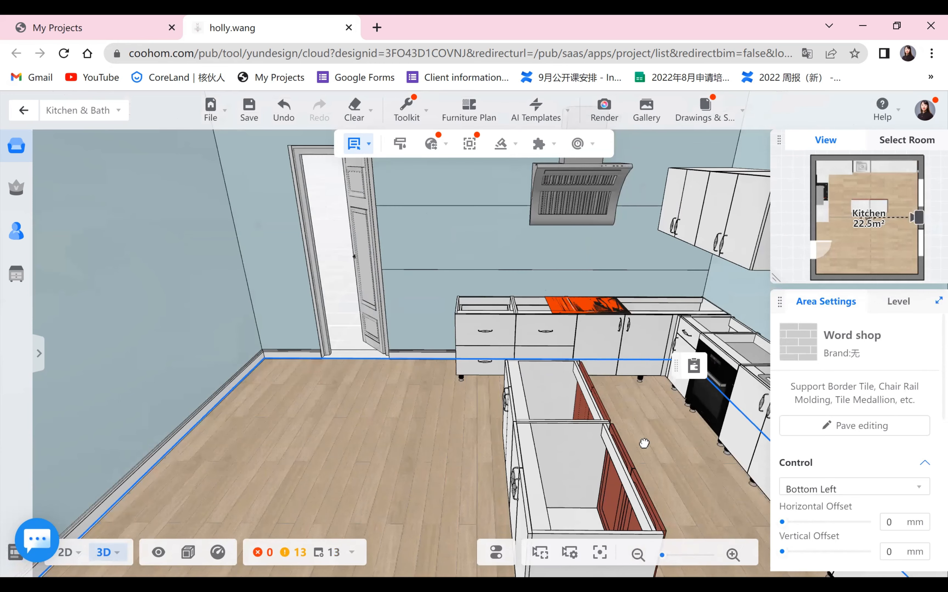
drag(644, 444, 532, 316)
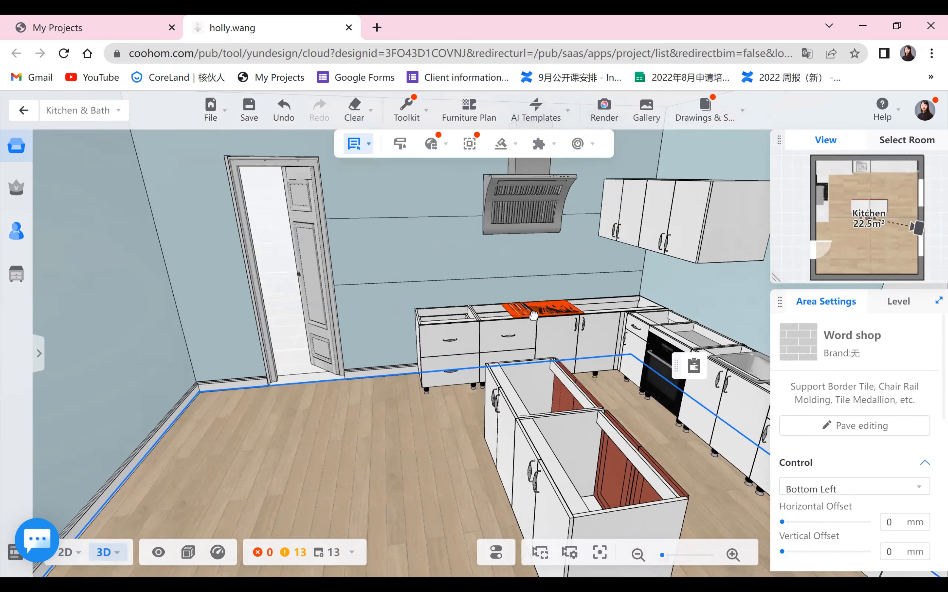
click(533, 316)
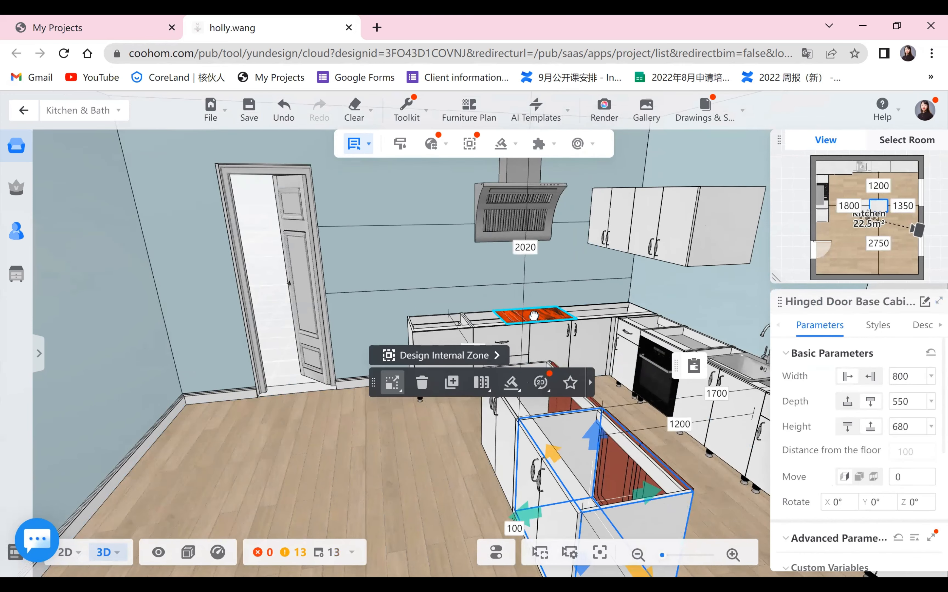
click(533, 316)
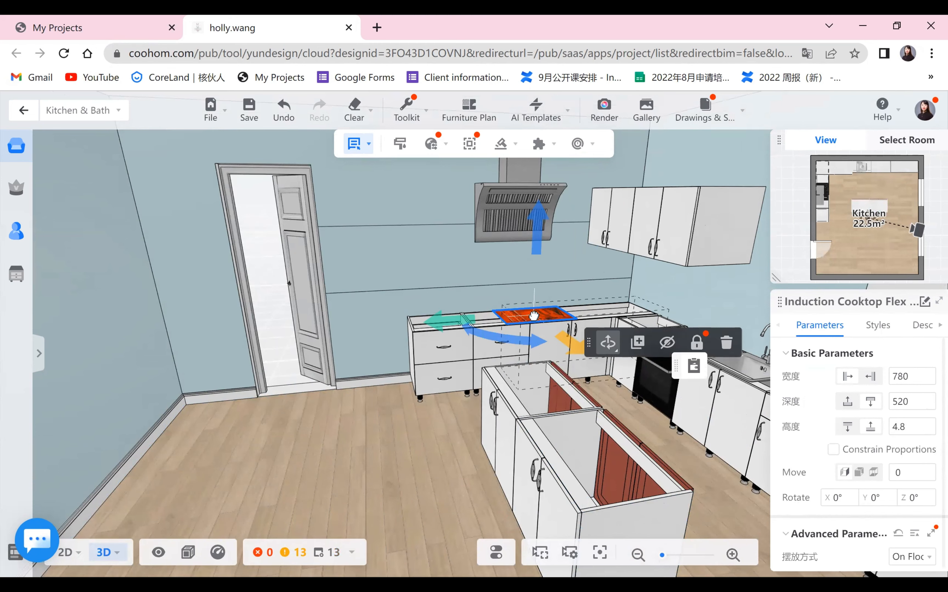
ctrl+click(512, 213)
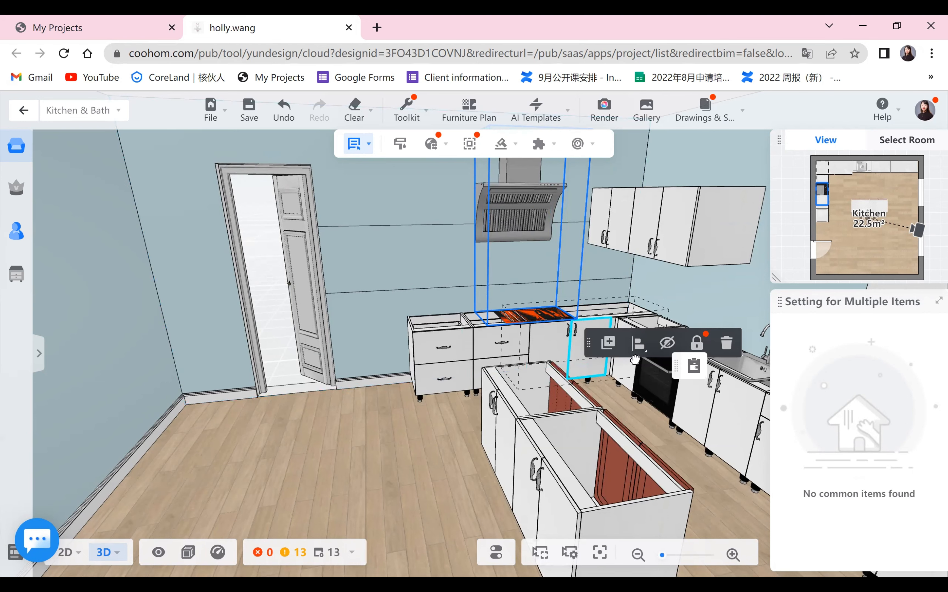
click(638, 344)
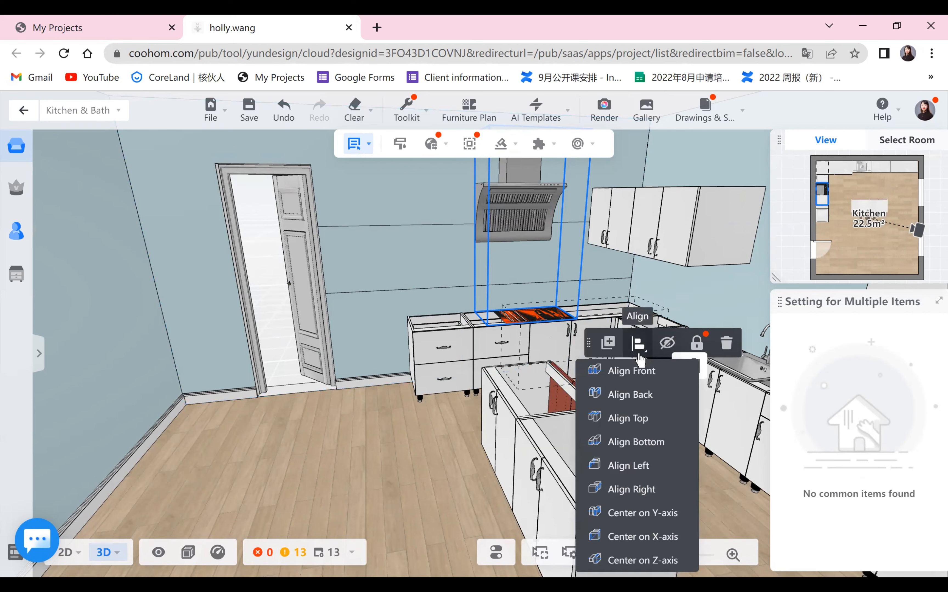
mouse_move(636, 347)
click(663, 542)
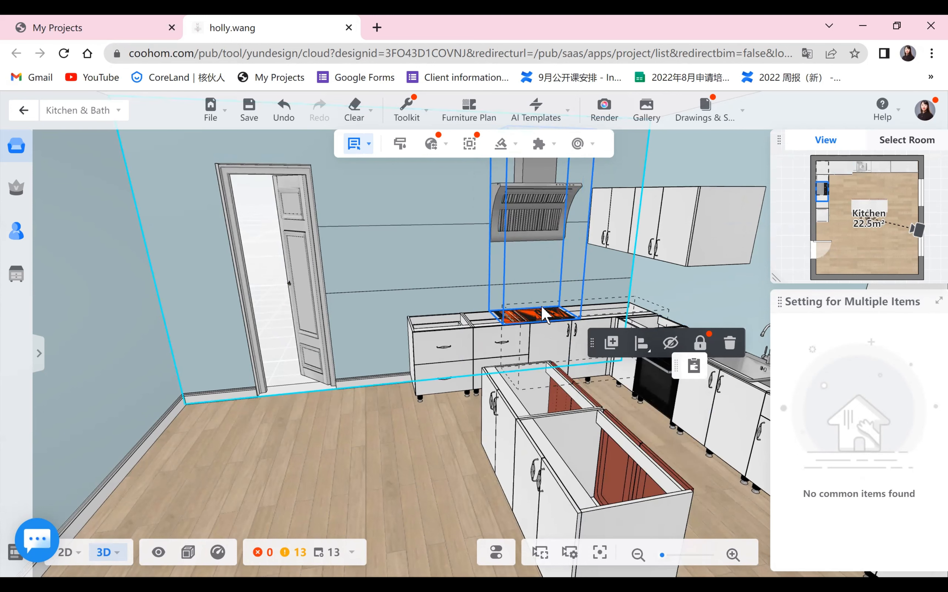
click(409, 467)
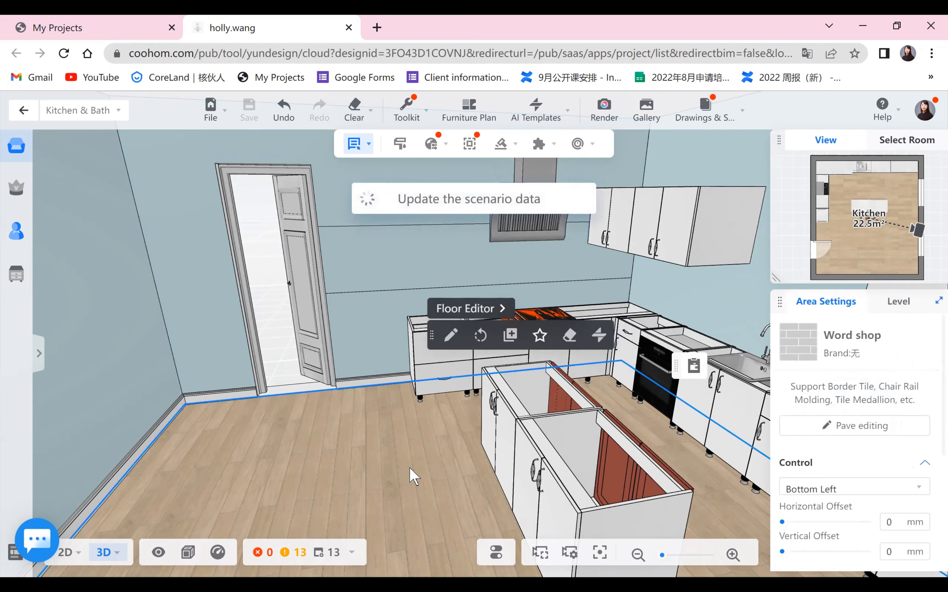
- Start generating a footline under the base cabinets and pick the Toekick Molding 22 style
scroll(513, 506, down, 3)
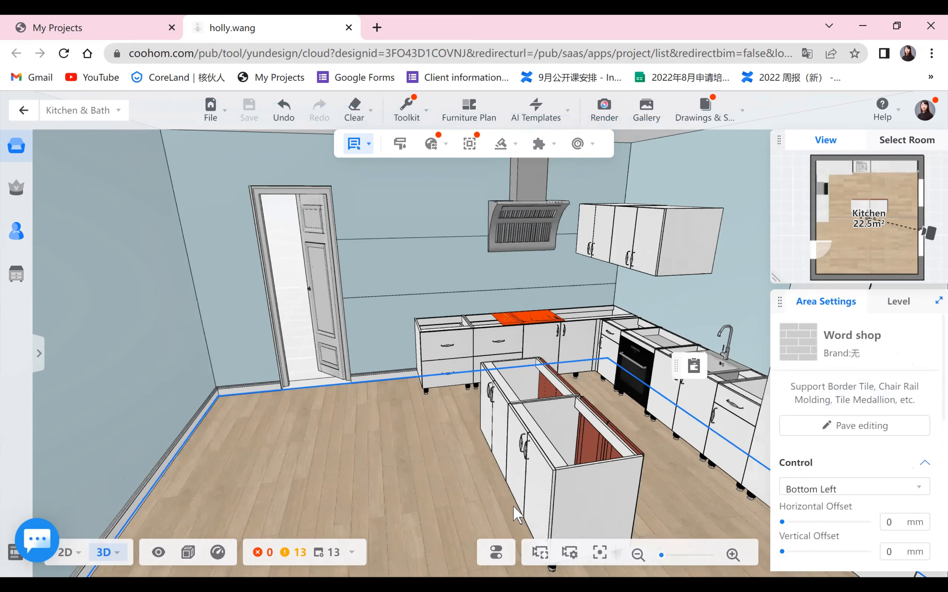
drag(340, 461, 431, 512)
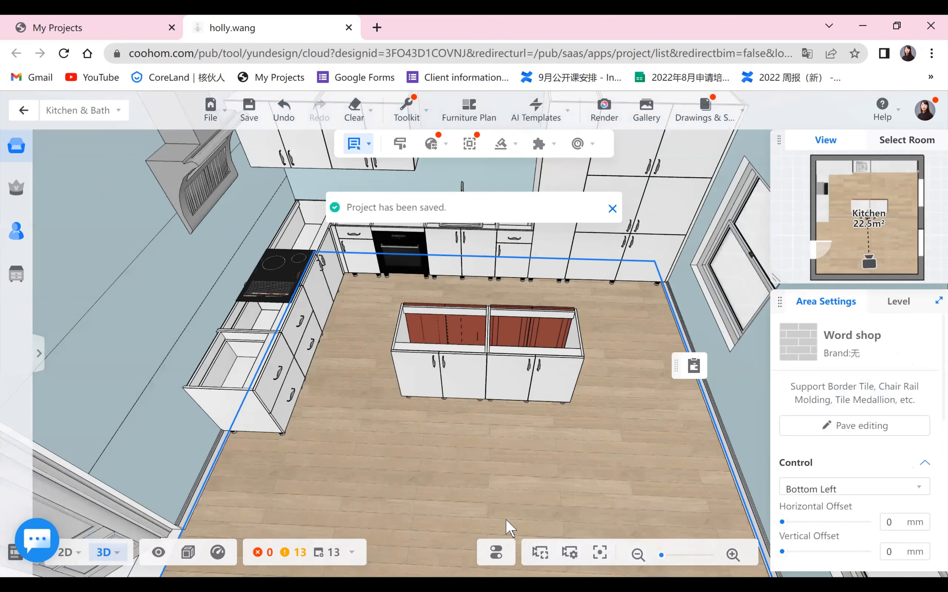
mouse_move(504, 520)
mouse_down()
mouse_move(530, 462)
mouse_move(576, 492)
mouse_move(439, 490)
mouse_move(499, 501)
mouse_up()
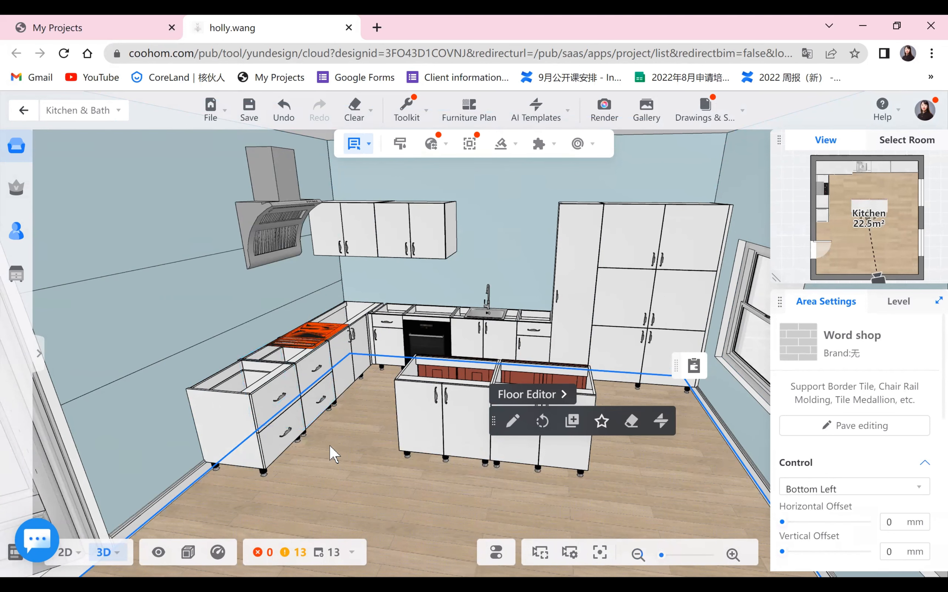
click(482, 342)
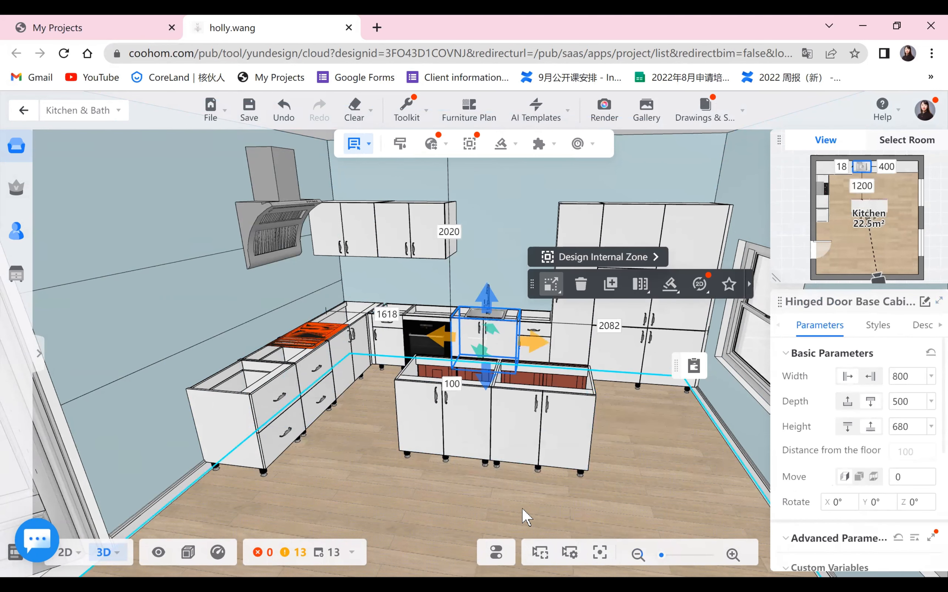
click(462, 505)
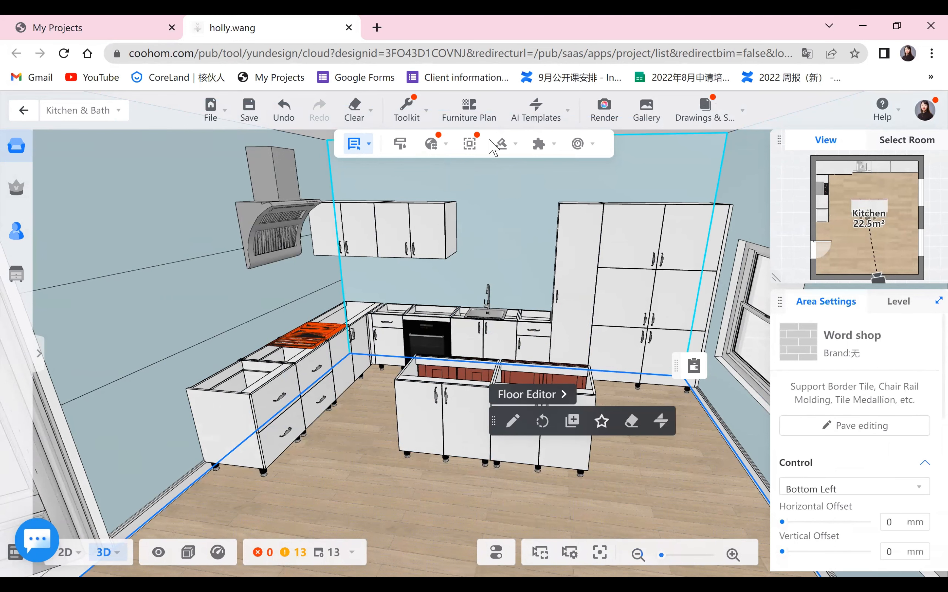
click(501, 145)
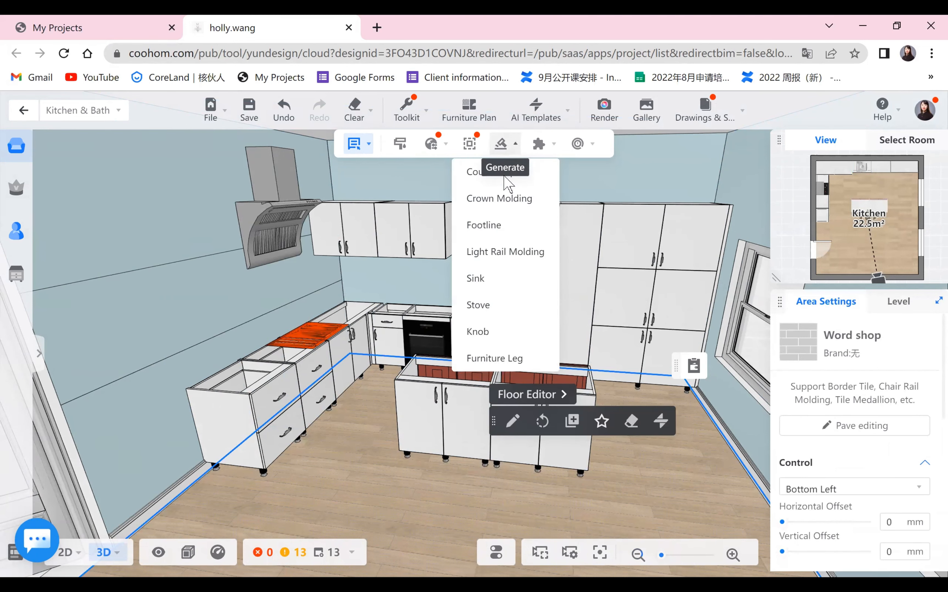
click(484, 225)
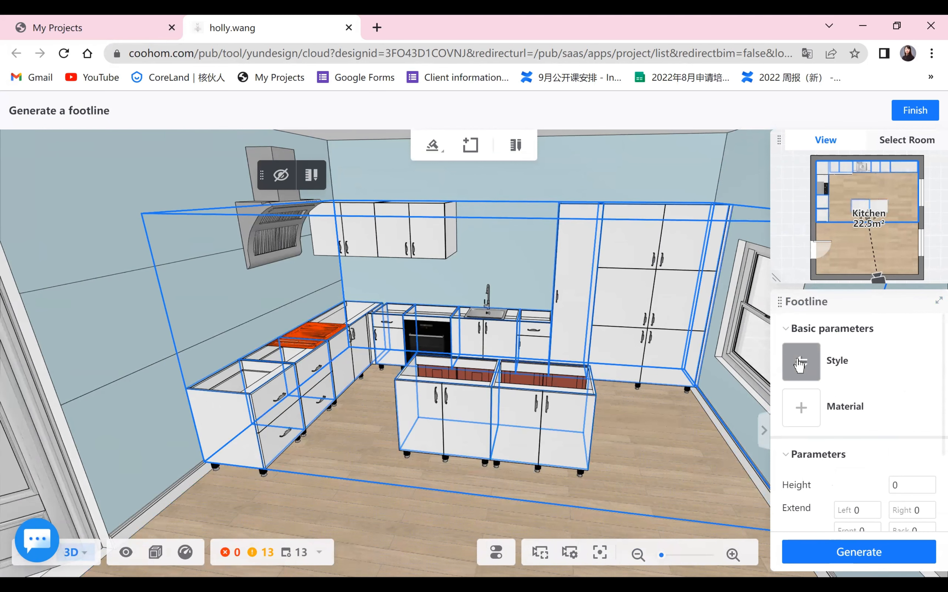
click(798, 364)
click(642, 363)
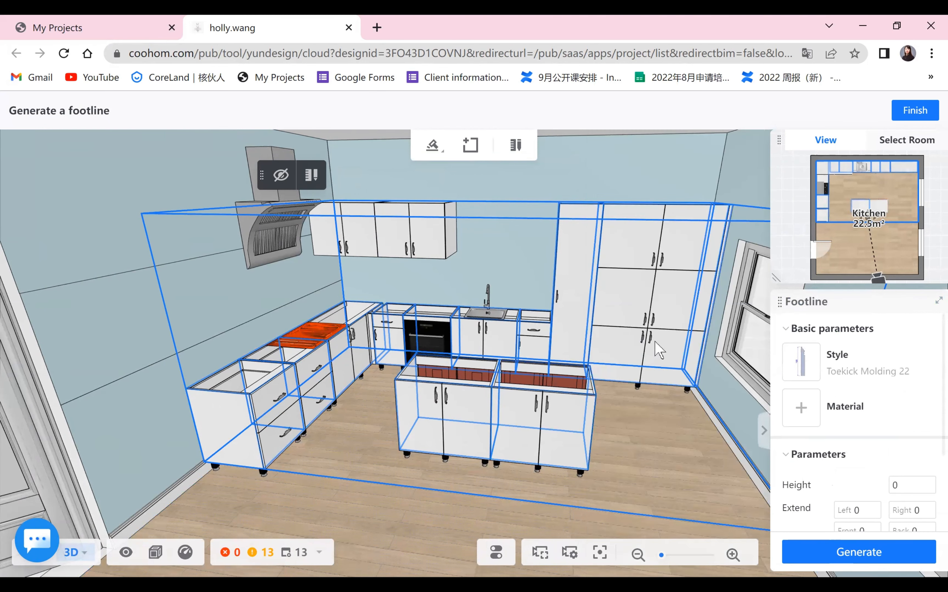
- Give the footline the cs-High-gloss Finish-(164) material from the public catalog, generate it and finish
click(801, 407)
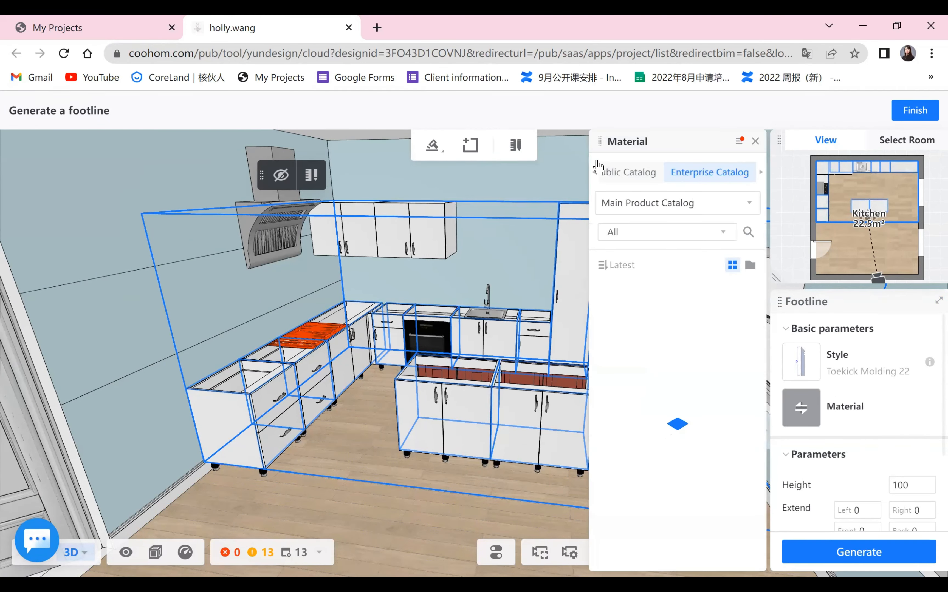
click(599, 170)
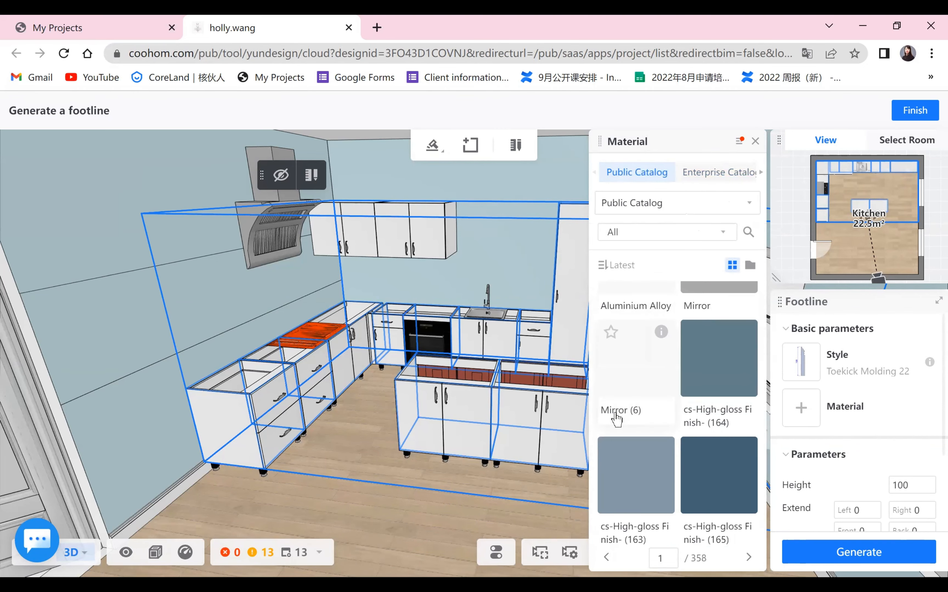
click(697, 379)
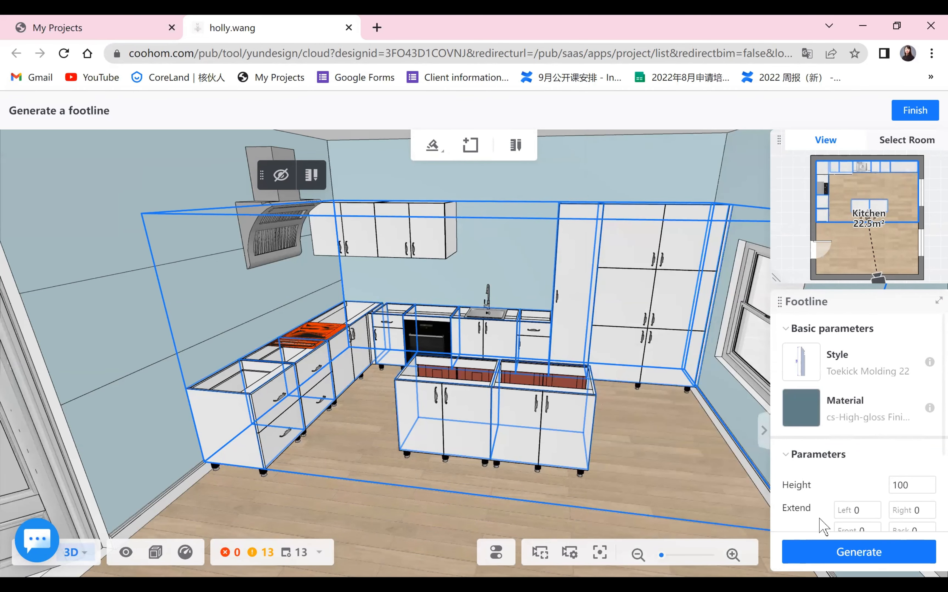
click(836, 556)
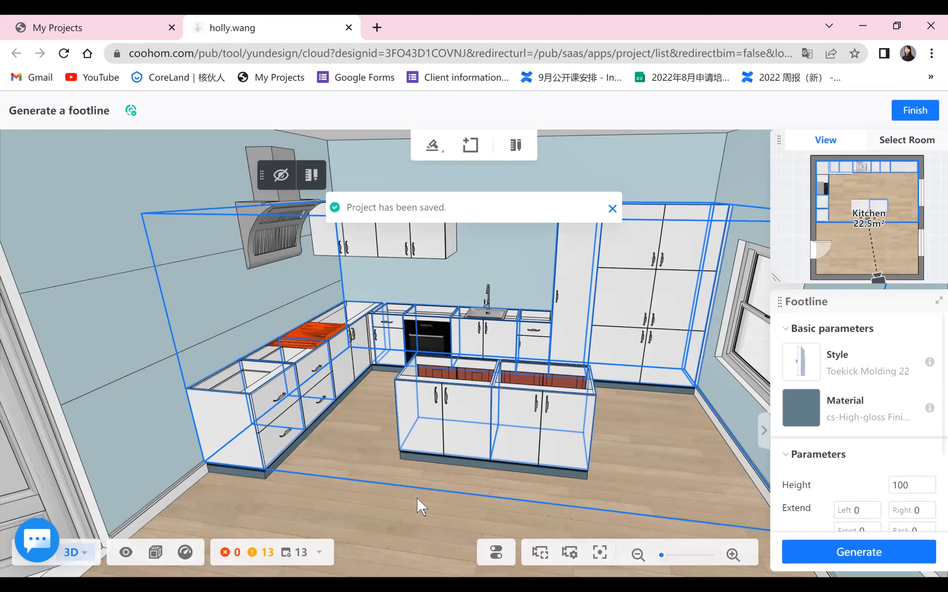
click(915, 110)
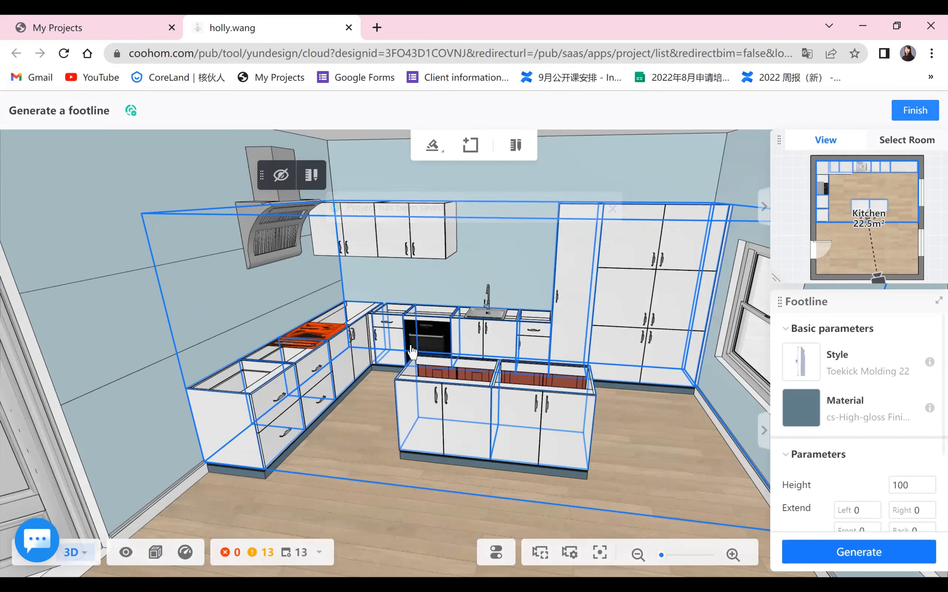
- Inspect the kitchen from several angles, checking the base cabinets, island and new footline
scroll(470, 505, up, 2)
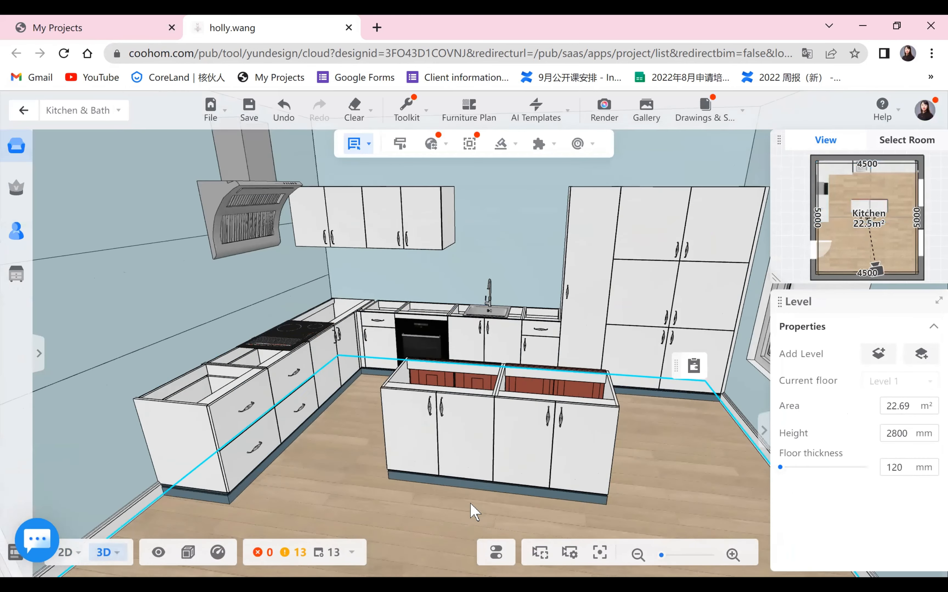
right_drag(470, 505, 252, 437)
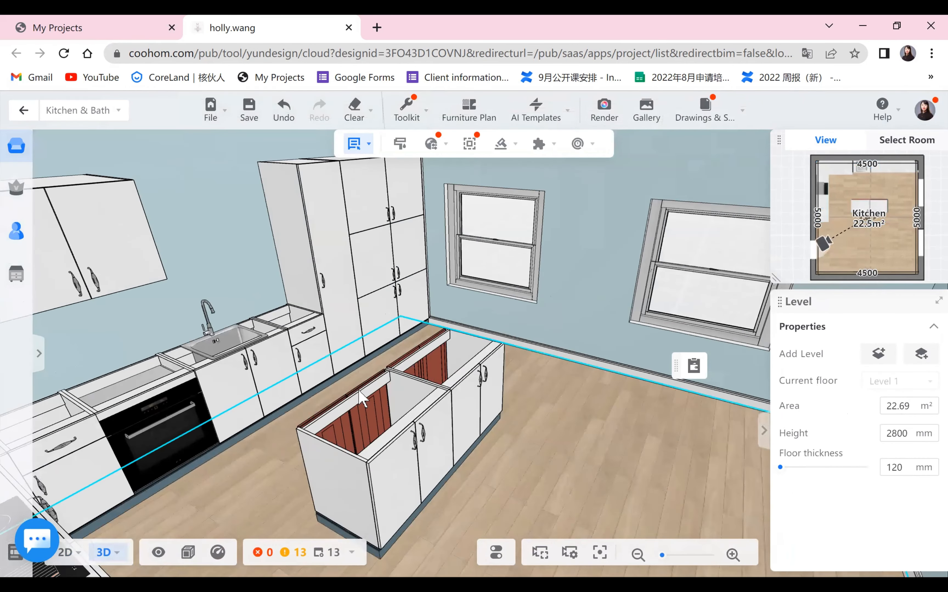
scroll(533, 465, down, 3)
right_drag(384, 474, 318, 448)
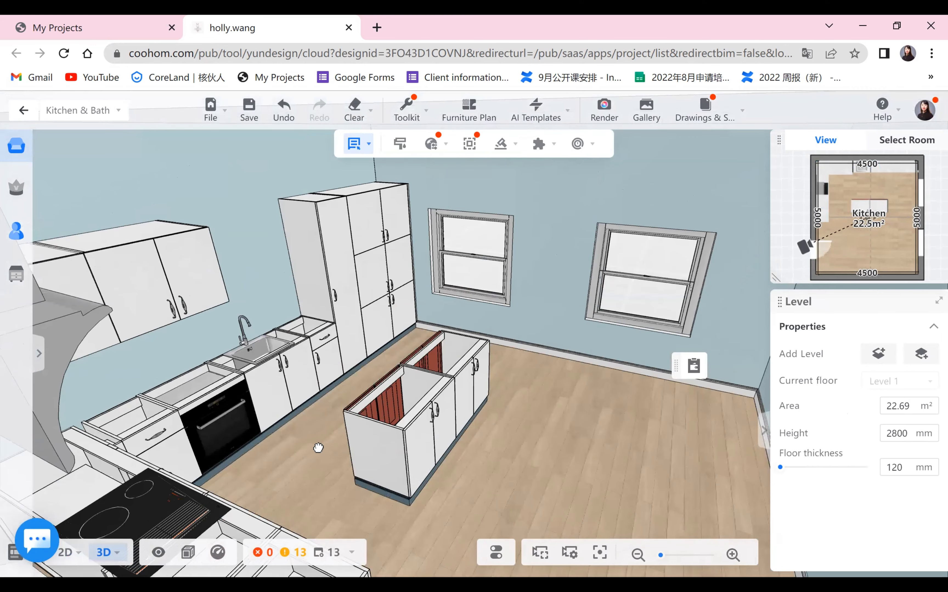
mouse_move(267, 430)
right_down()
mouse_move(255, 437)
mouse_move(251, 420)
right_up()
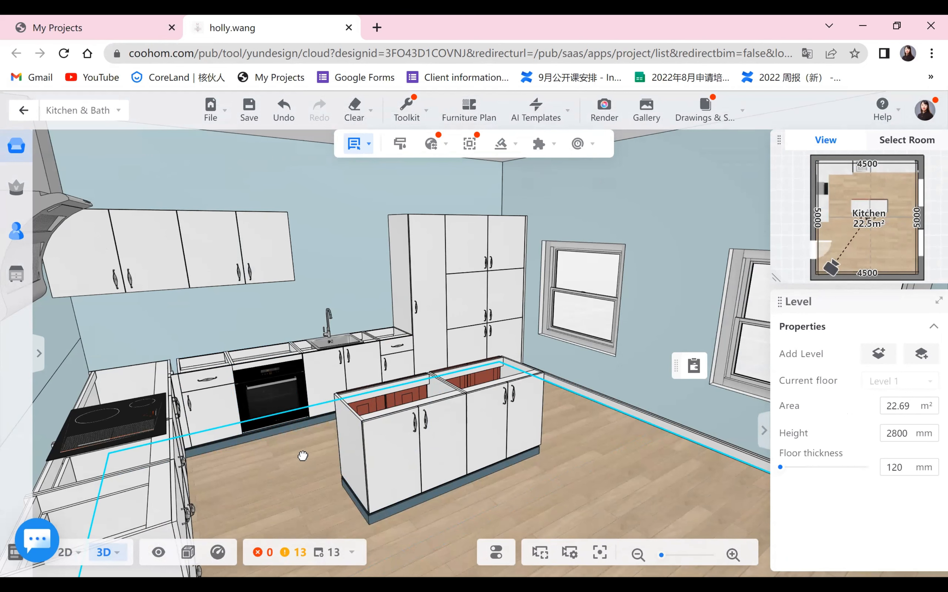
right_drag(297, 447, 238, 436)
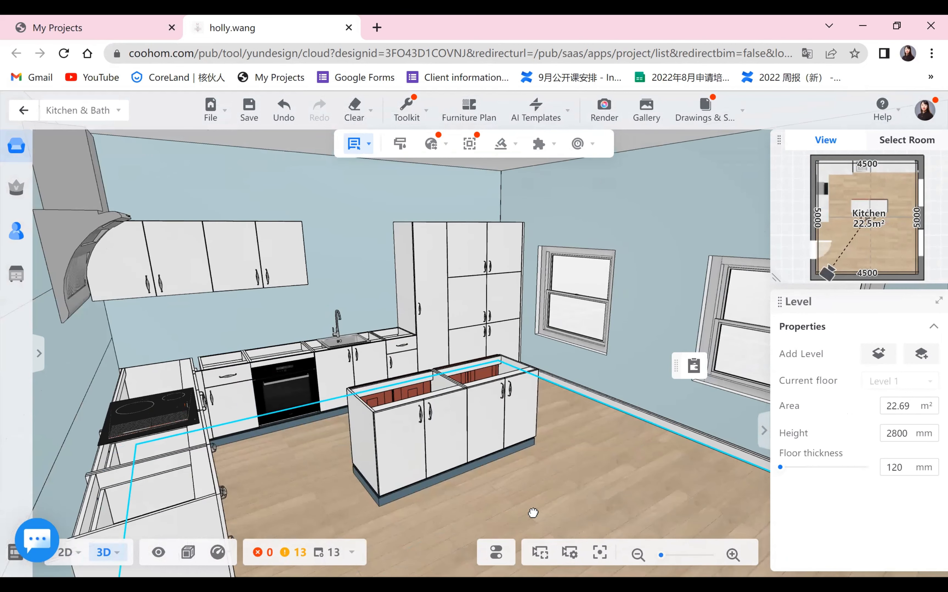
right_drag(488, 500, 284, 376)
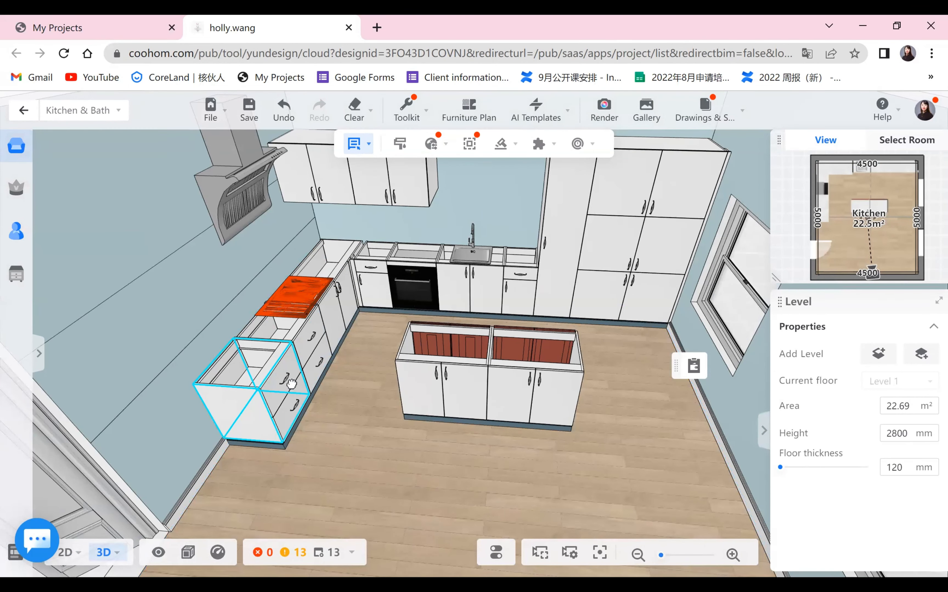
click(257, 379)
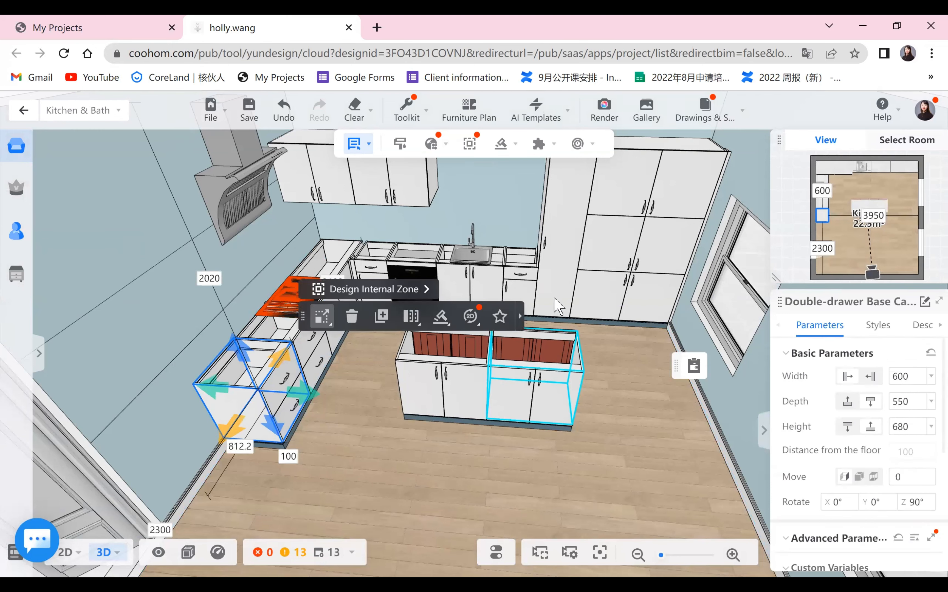
click(529, 301)
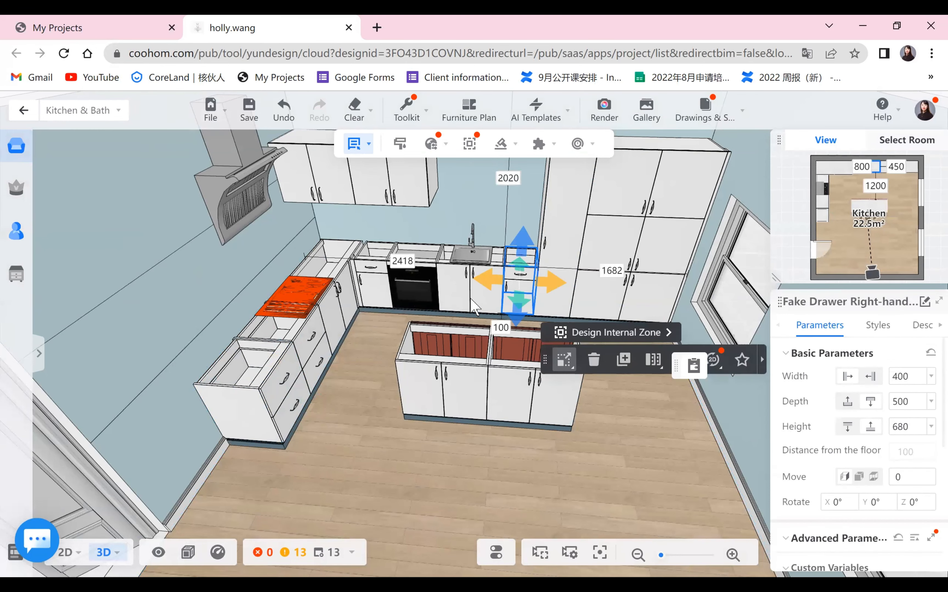
click(474, 306)
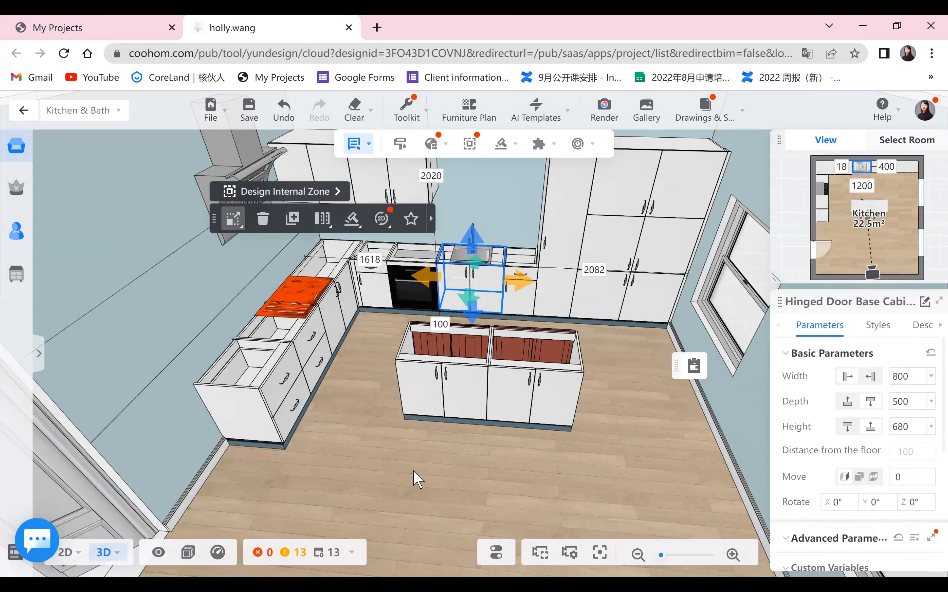
click(383, 461)
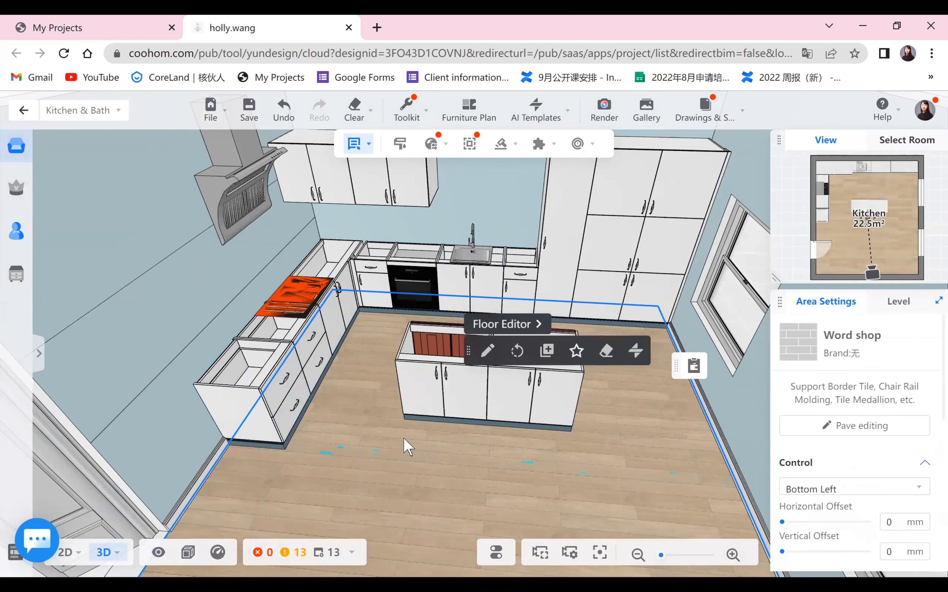
- Start creating countertops on the cabinets and choose the Countertop11 front edge profile
scroll(404, 451, up, 2)
scroll(394, 457, up, 1)
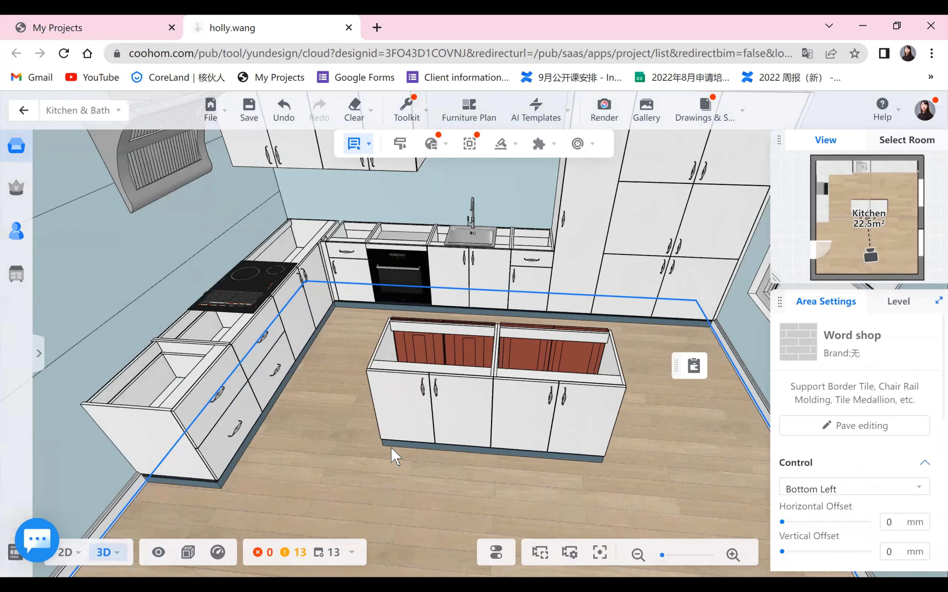
drag(310, 444, 370, 294)
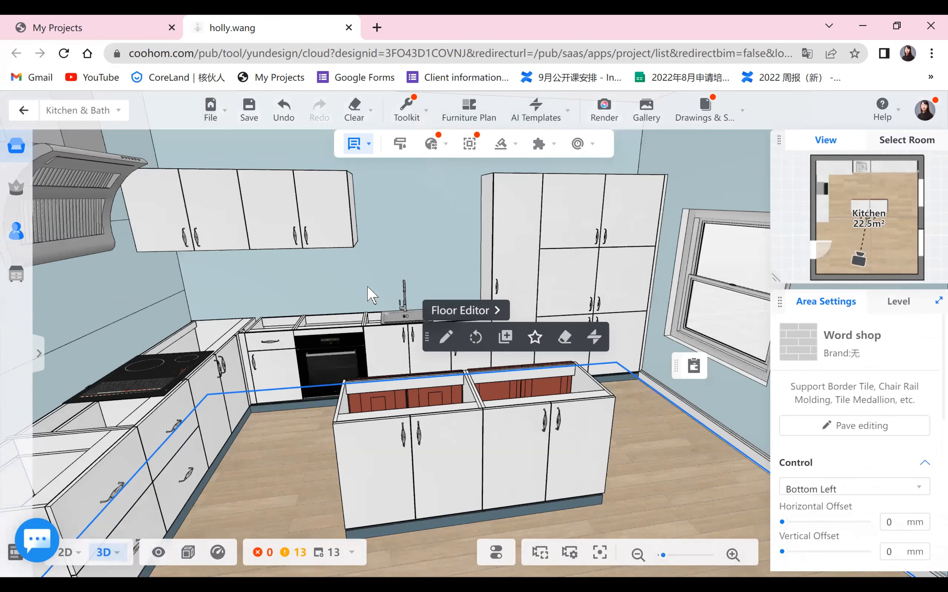
scroll(482, 186, down, 3)
mouse_move(501, 143)
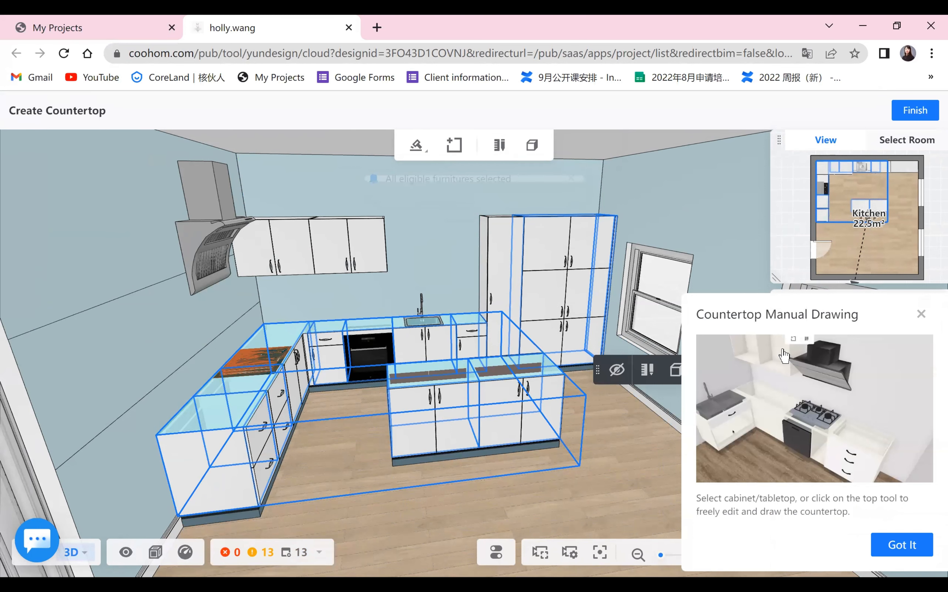
click(784, 355)
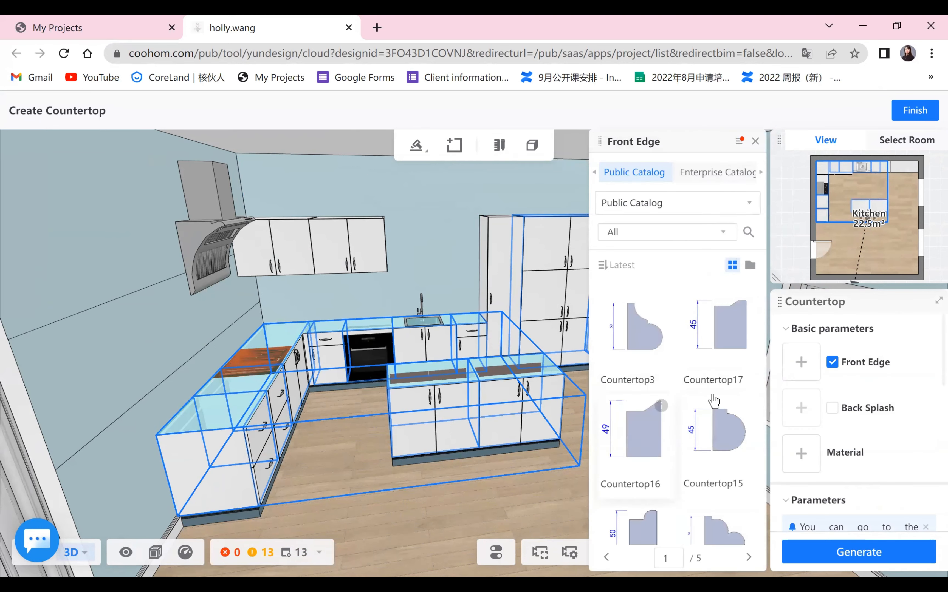
scroll(668, 499, down, 3)
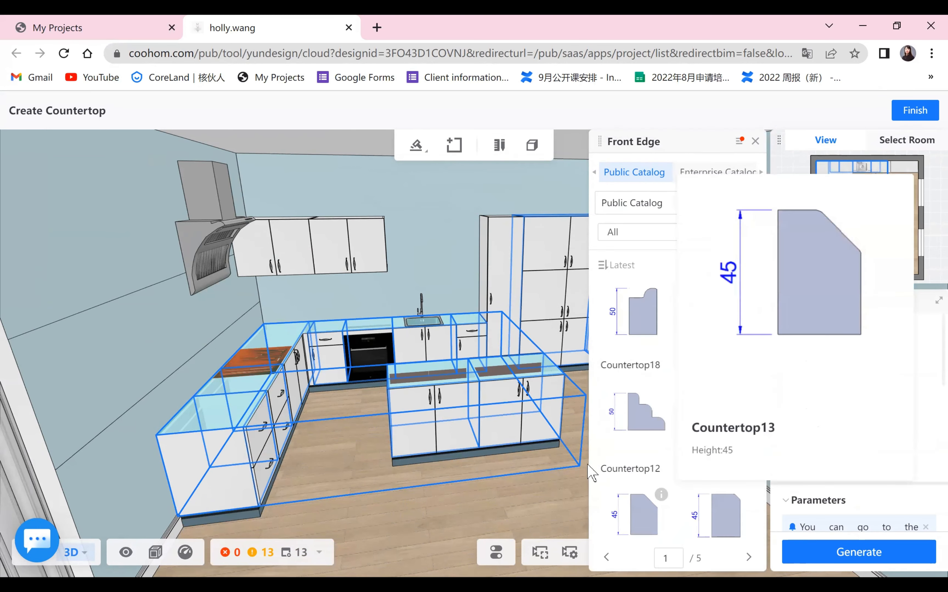
click(728, 418)
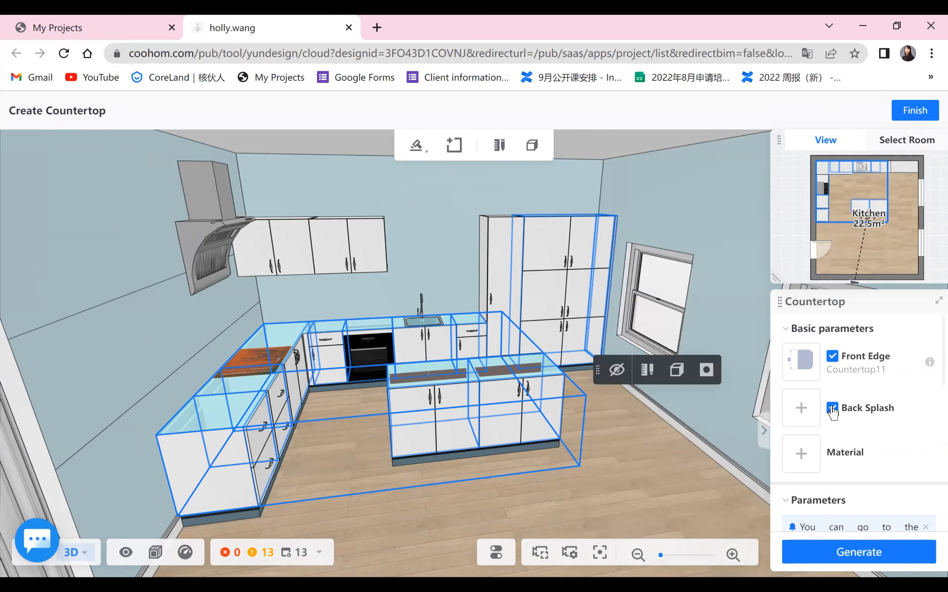
- Enable the back splash for the countertops and pick the Back Splash-50 profile
click(802, 411)
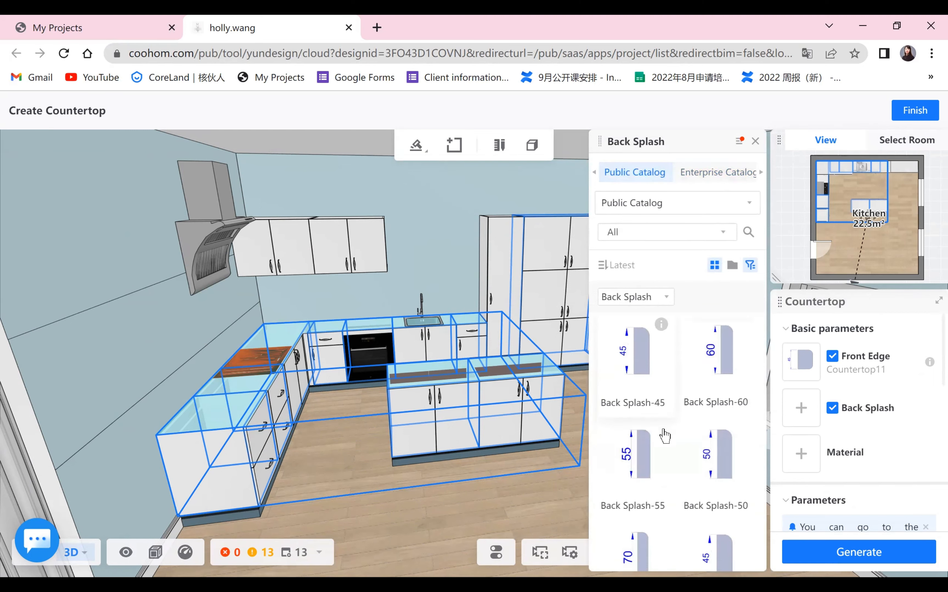
scroll(717, 424, down, 2)
scroll(657, 440, down, 2)
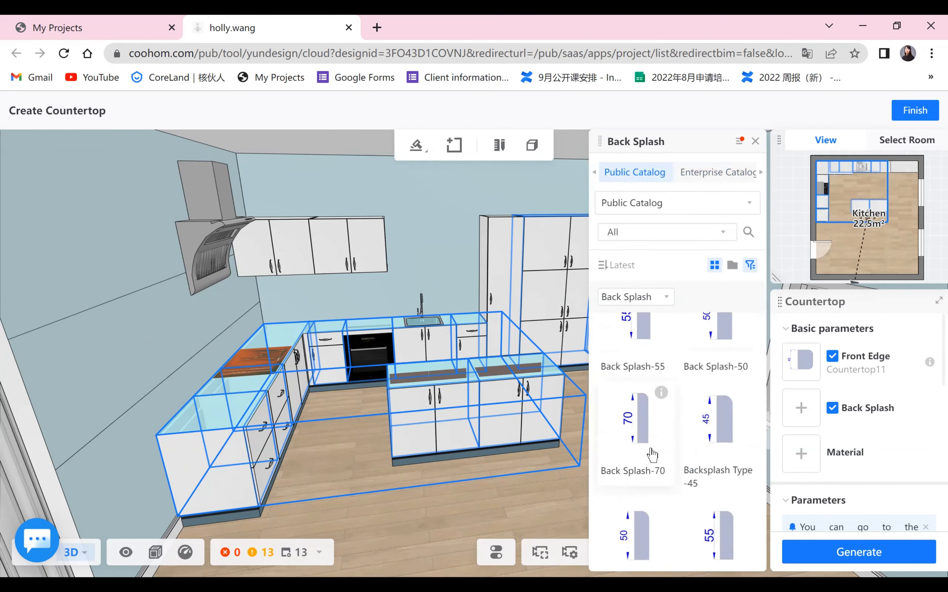
click(719, 340)
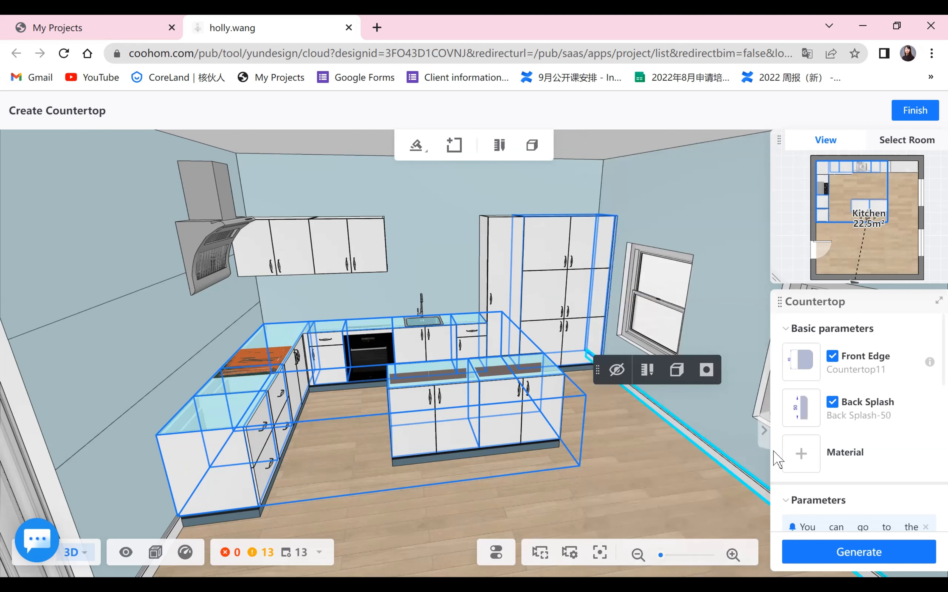
- Give the countertops the Quartz -D94 material from the public catalog, generate them and finish
click(800, 454)
click(628, 172)
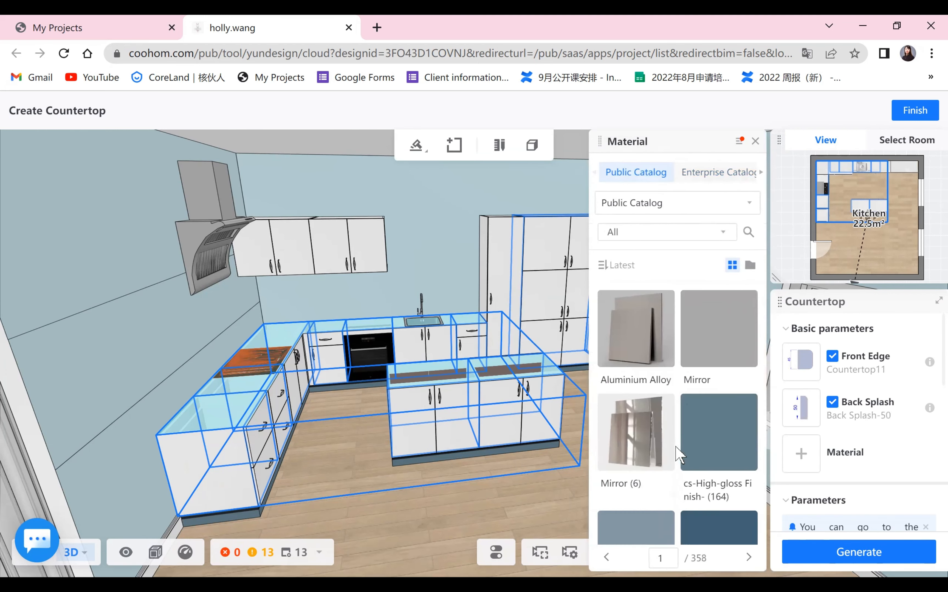
scroll(677, 451, down, 5)
scroll(678, 452, down, 10)
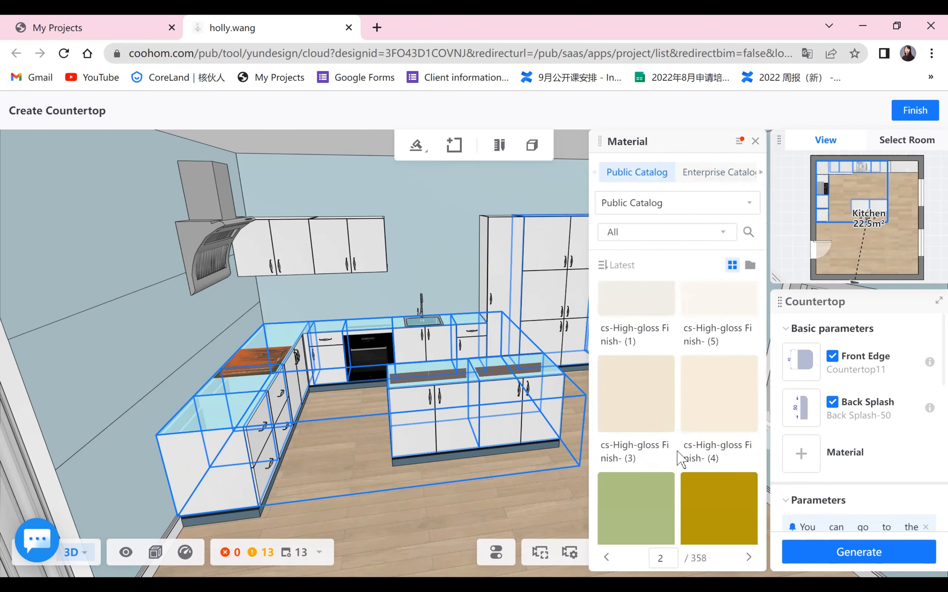
scroll(680, 458, down, 3)
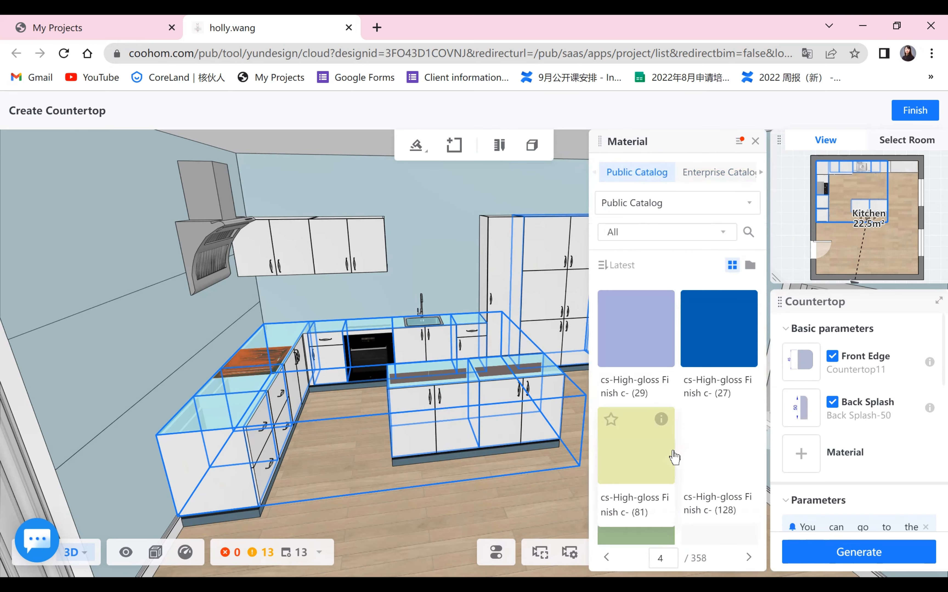
scroll(677, 462, down, 3)
scroll(677, 465, down, 3)
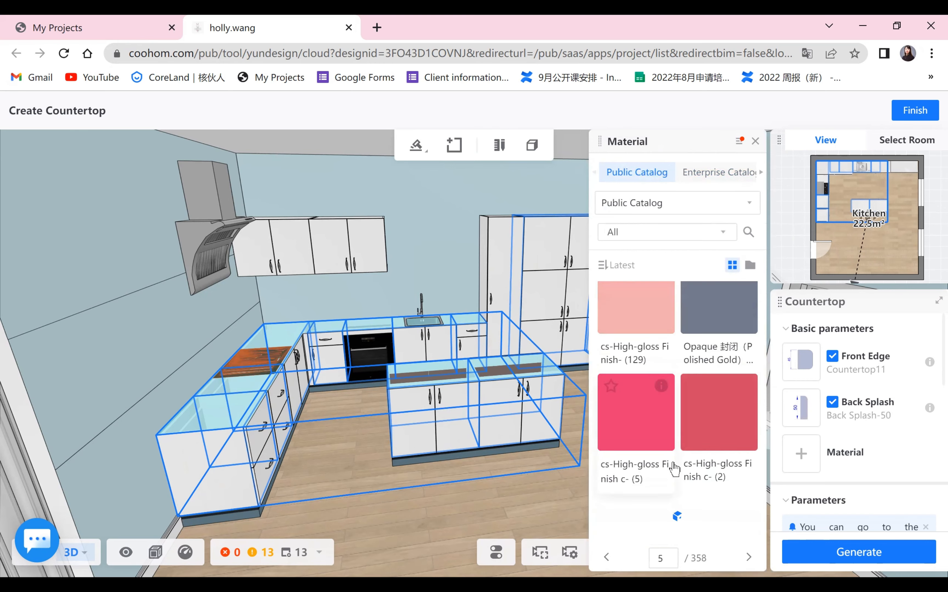
scroll(675, 467, down, 3)
mouse_move(662, 406)
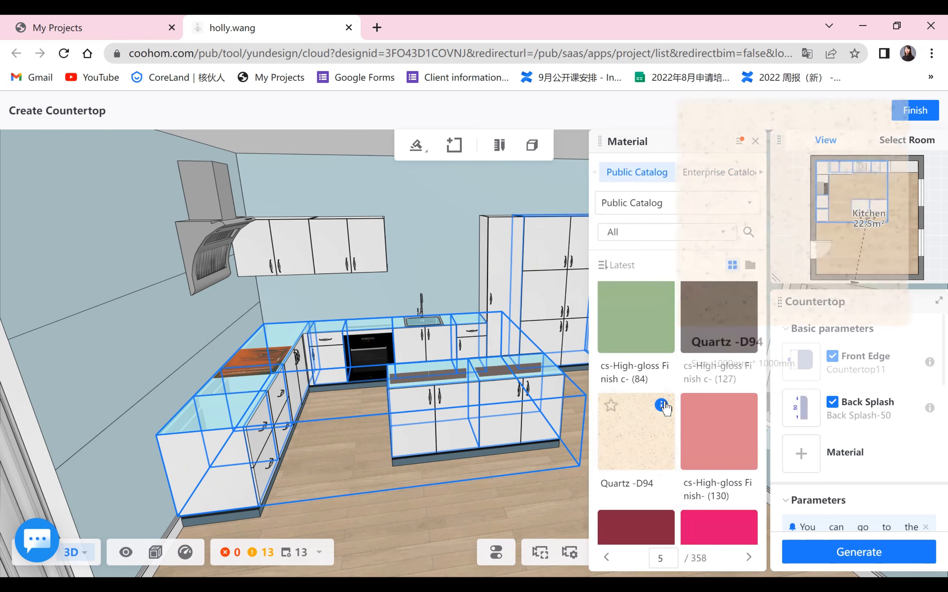
click(662, 408)
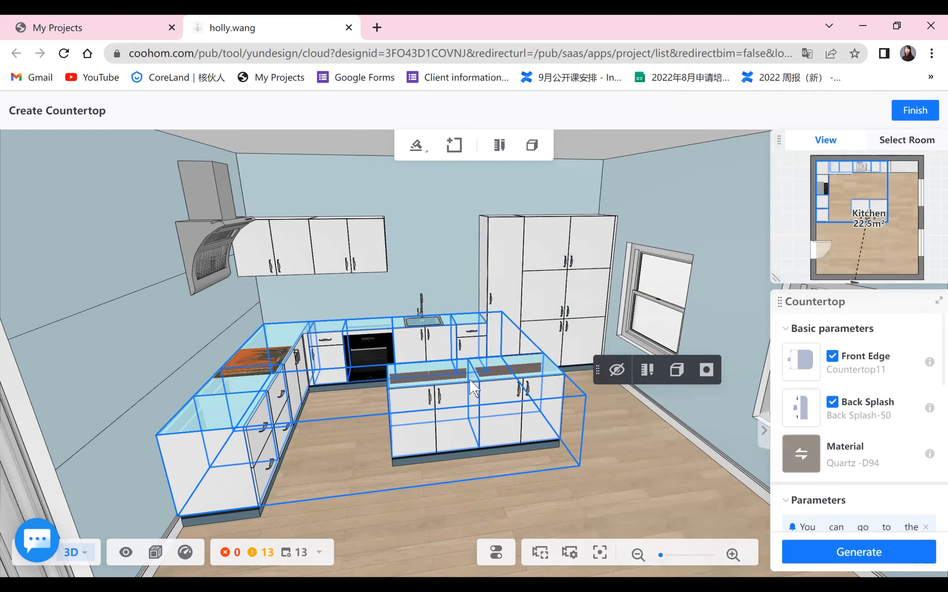
click(838, 554)
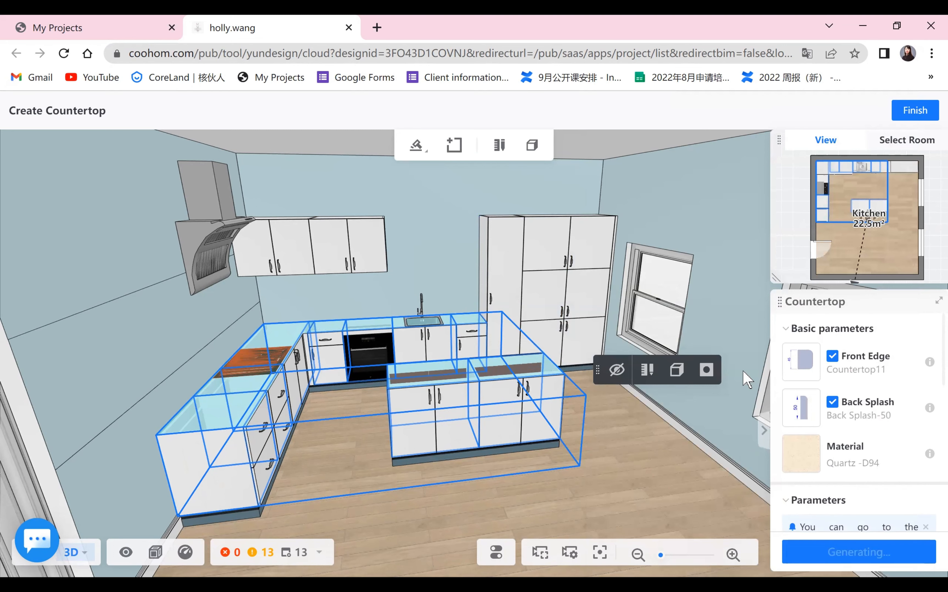
click(924, 111)
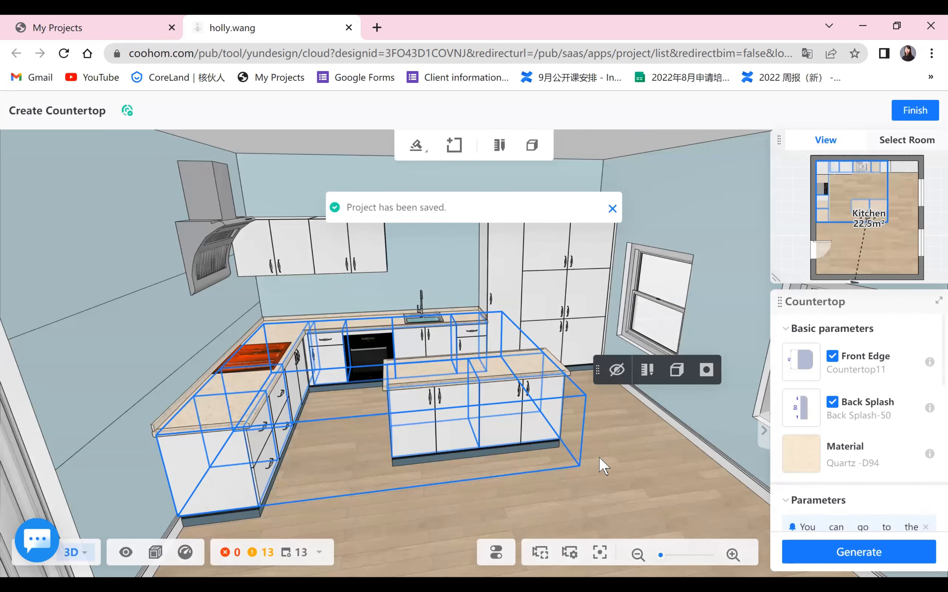
- Edit the island countertop to extend 200 to the front and regenerate it
click(610, 504)
drag(319, 372, 296, 323)
scroll(296, 324, up, 3)
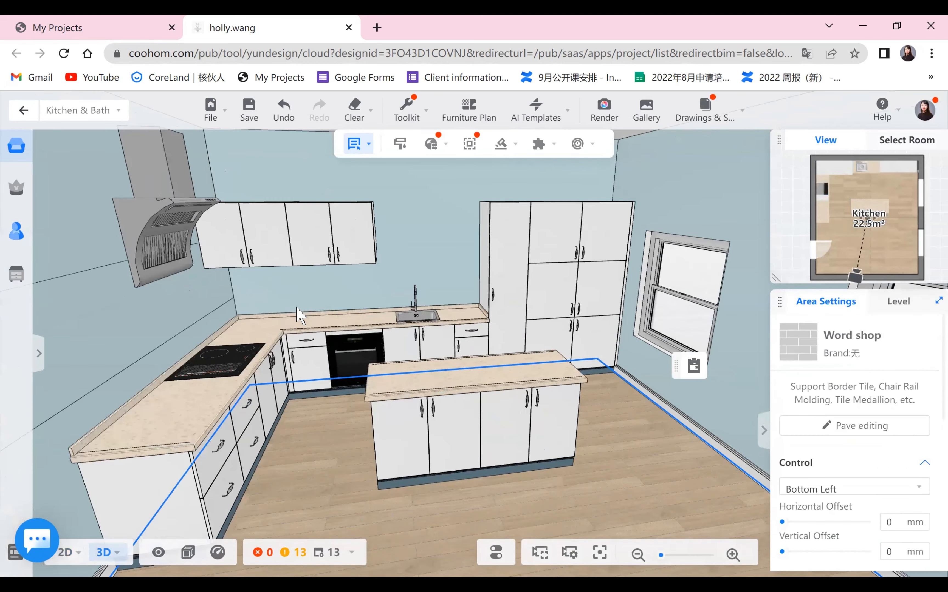
scroll(154, 447, up, 1)
drag(154, 447, 340, 475)
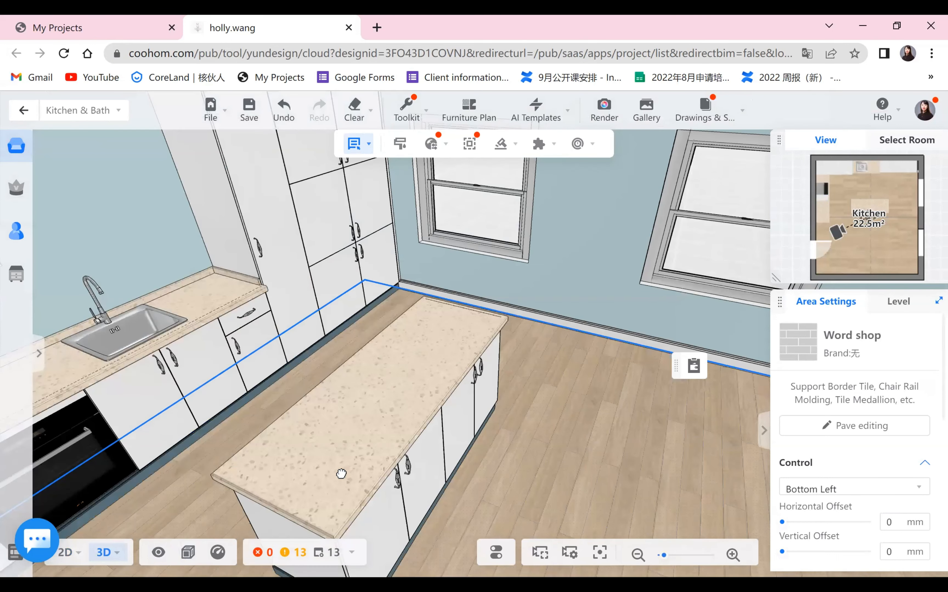
scroll(416, 455, down, 3)
drag(416, 455, 515, 417)
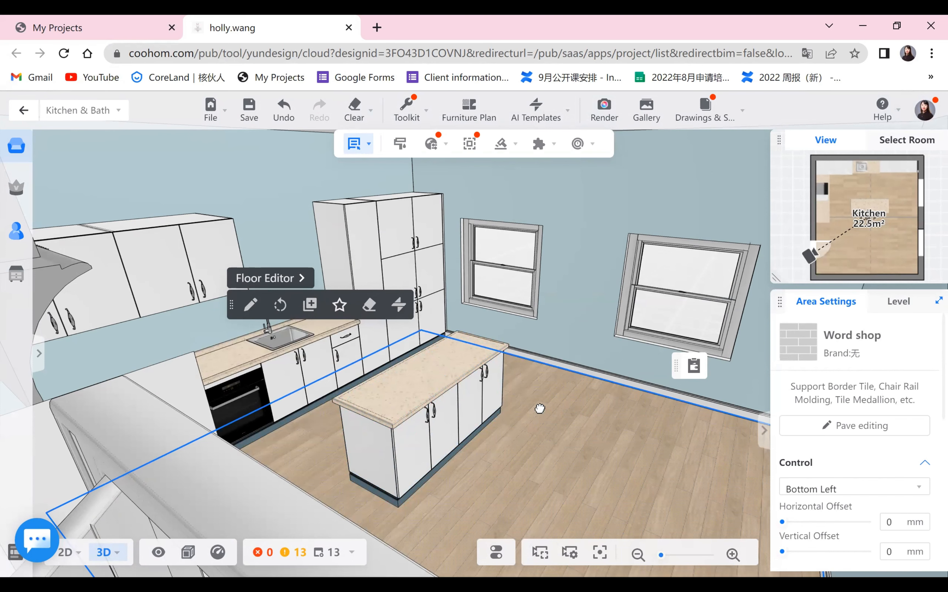
double_click(438, 380)
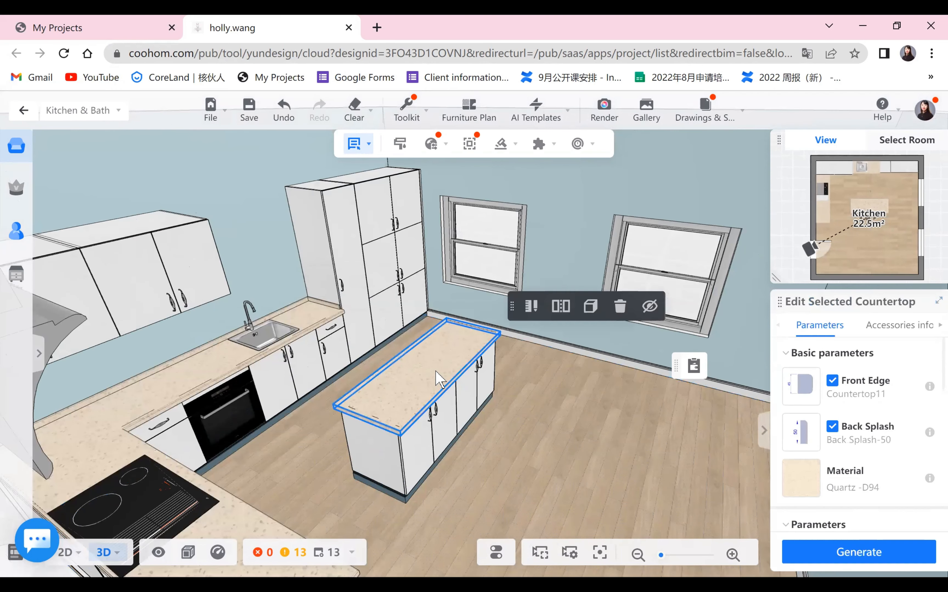
scroll(854, 442, down, 10)
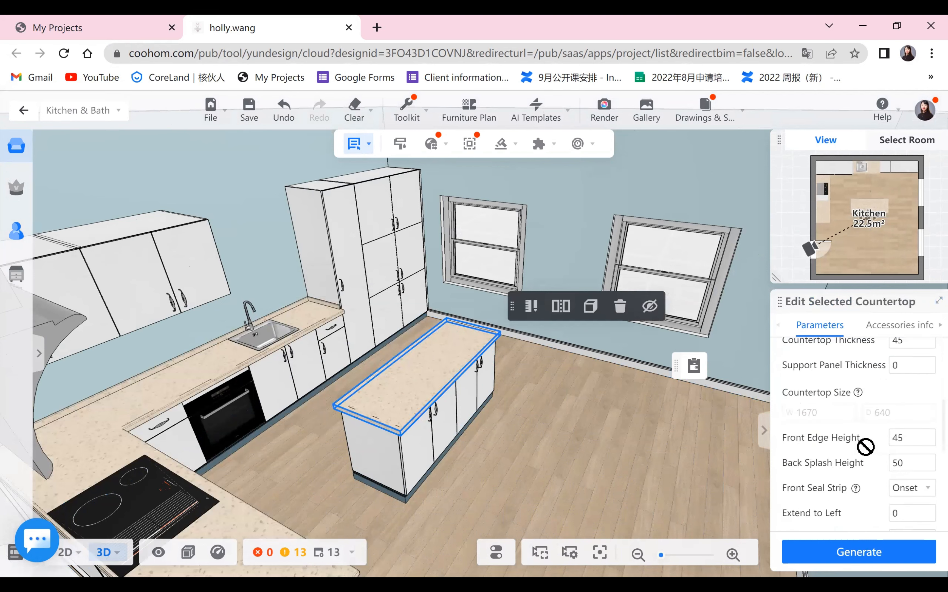
scroll(824, 427, up, 5)
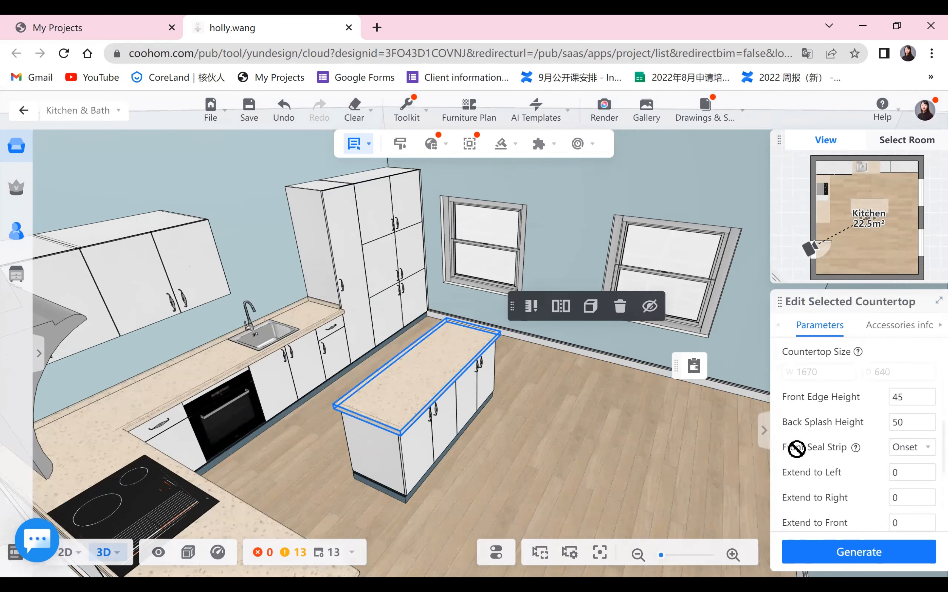
scroll(798, 449, down, 3)
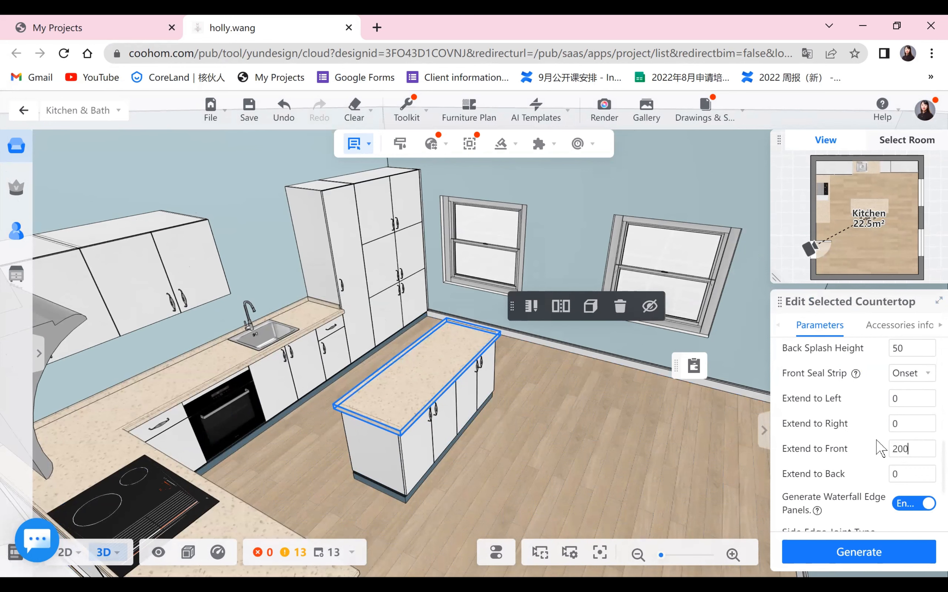
click(880, 559)
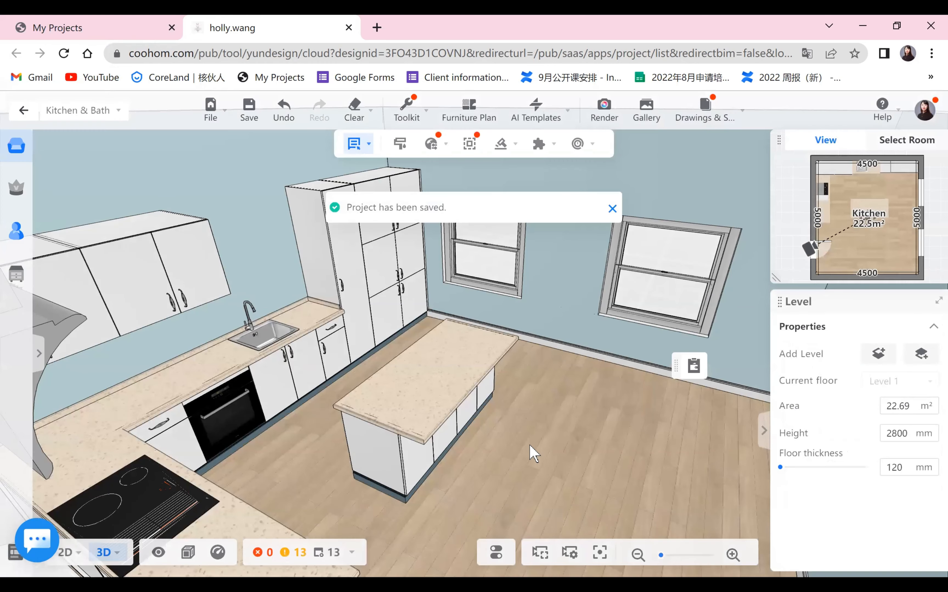
- Start generating crown molding on the wall and tall cabinets and pick the Crown Molding 02-G style
click(568, 431)
drag(465, 405, 687, 474)
drag(521, 492, 405, 442)
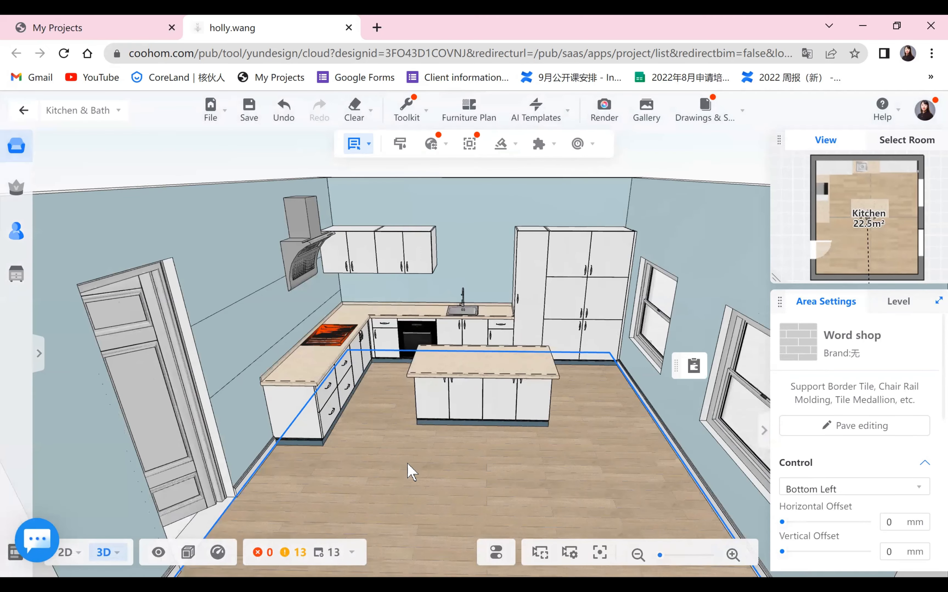
drag(483, 510, 544, 317)
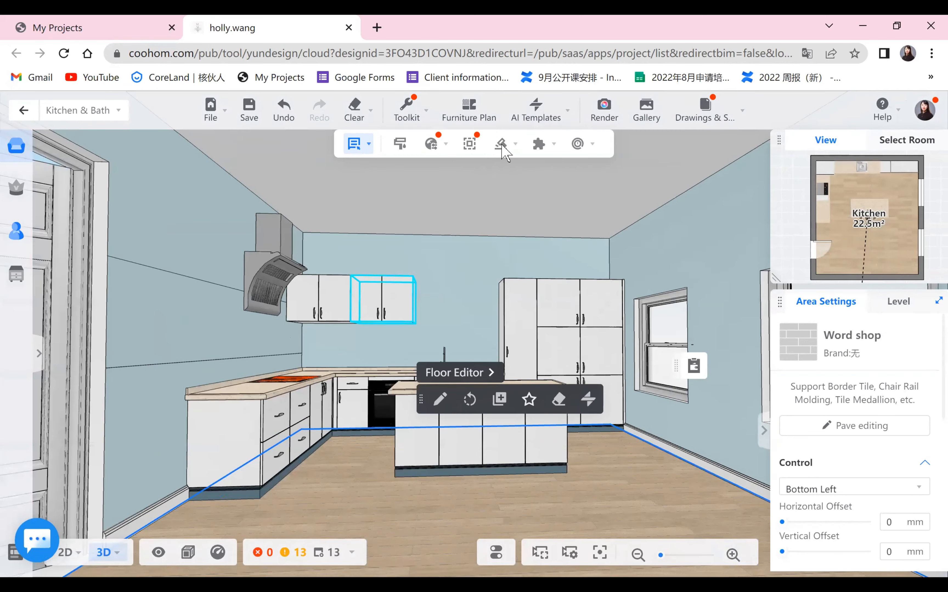
click(501, 144)
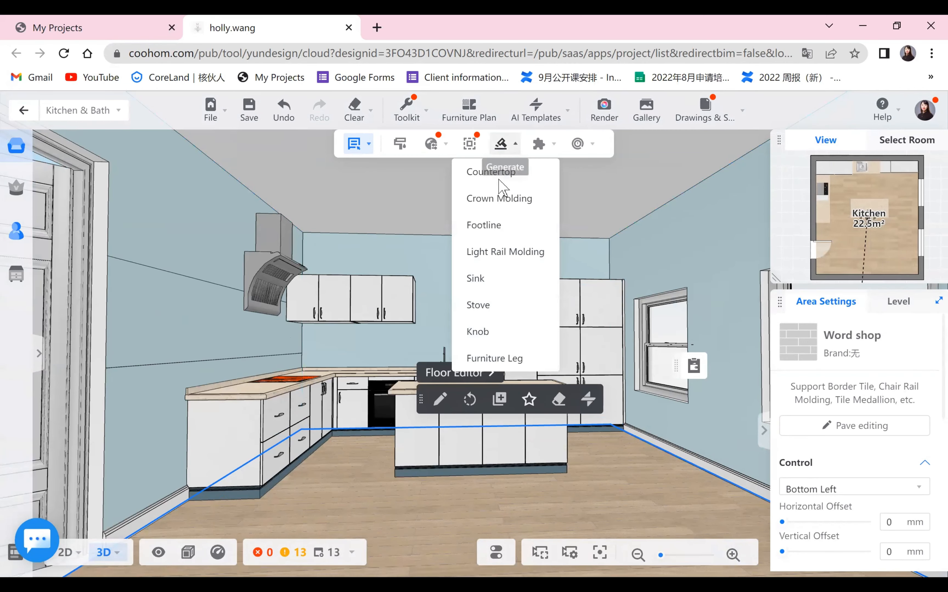
click(499, 199)
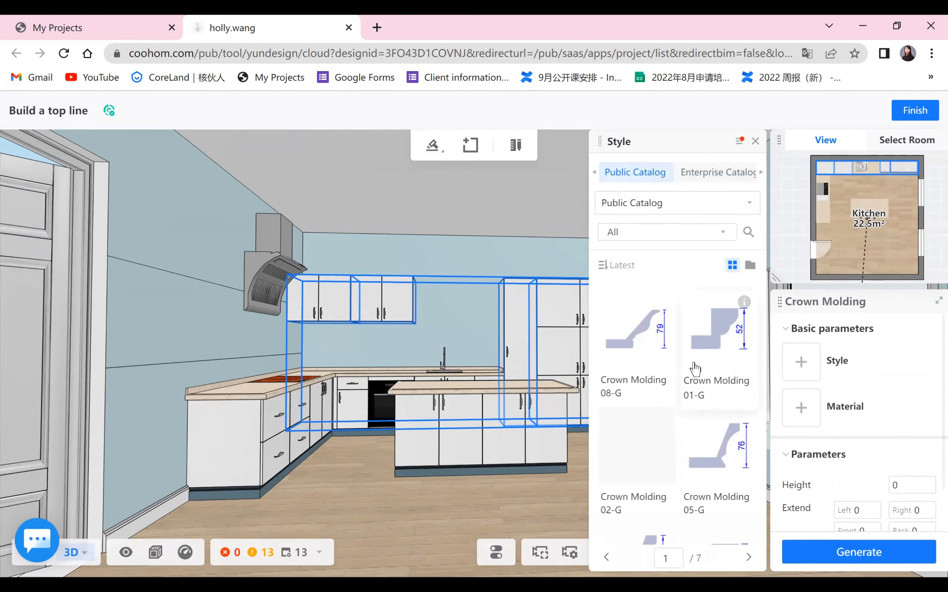
click(642, 450)
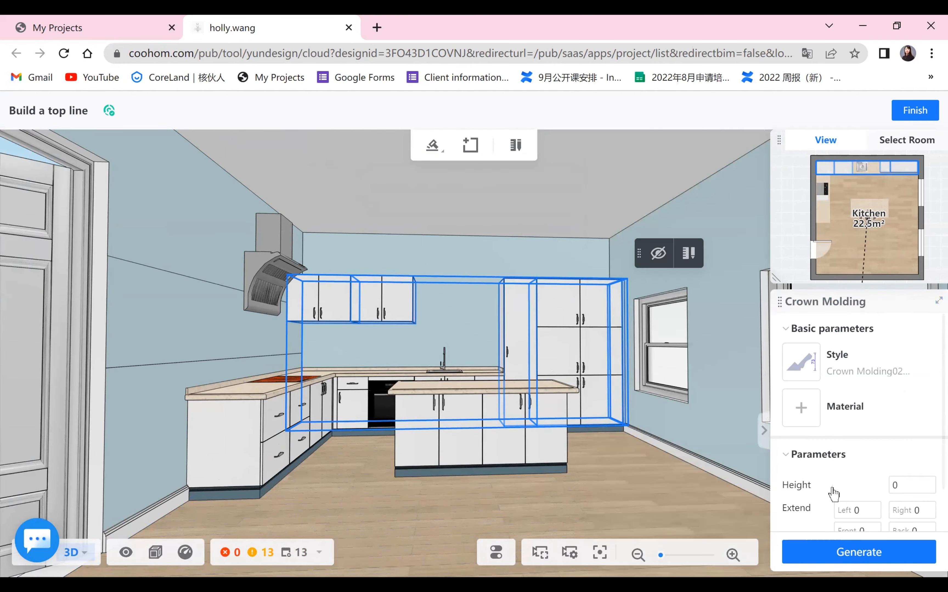
- Give the crown molding the cs-High-gloss Finish-(164) material from the public catalog and generate it
click(801, 408)
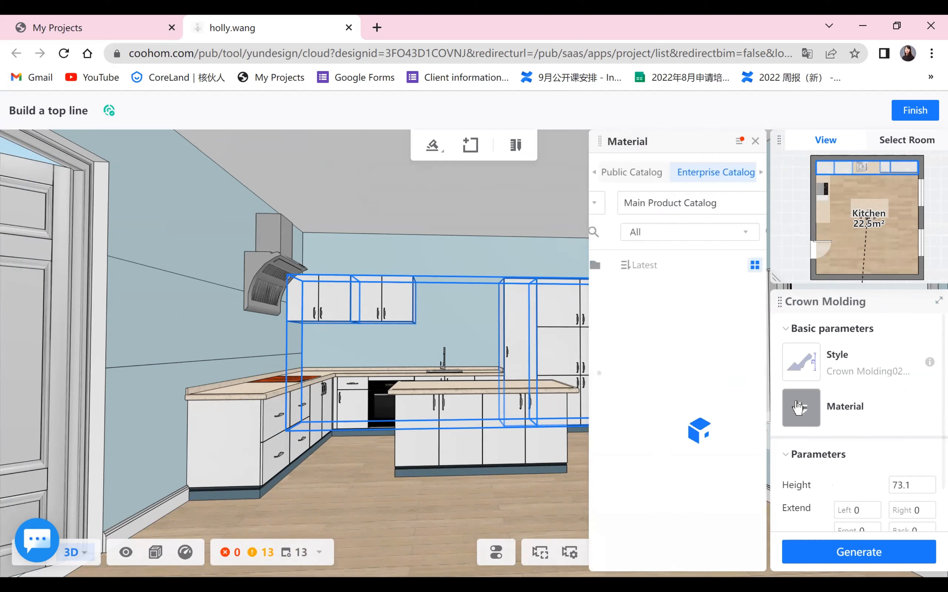
click(637, 175)
click(725, 450)
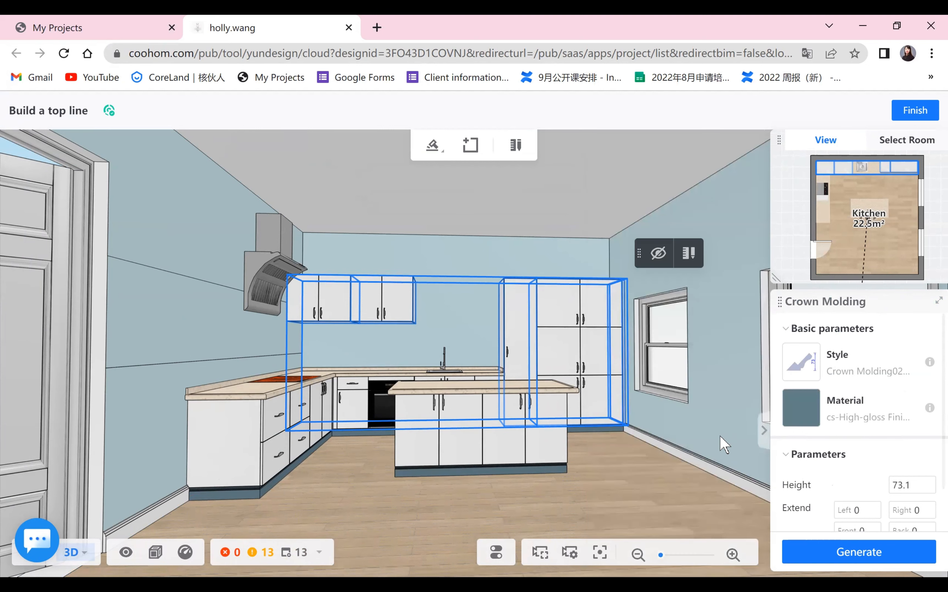
drag(917, 487, 889, 488)
click(858, 555)
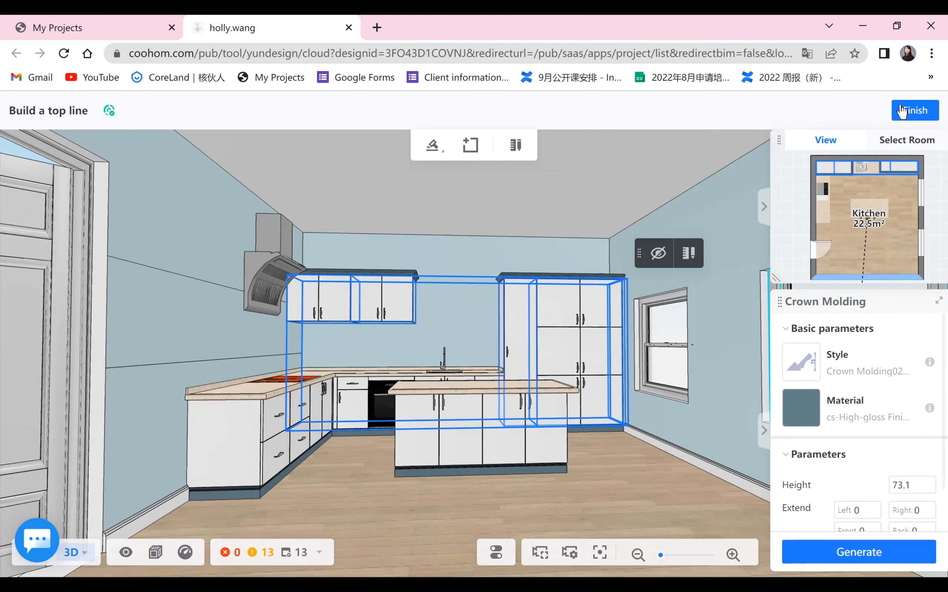
- Inspect the kitchen's new countertops and crown molding from closer angles
click(613, 475)
scroll(691, 512, up, 1)
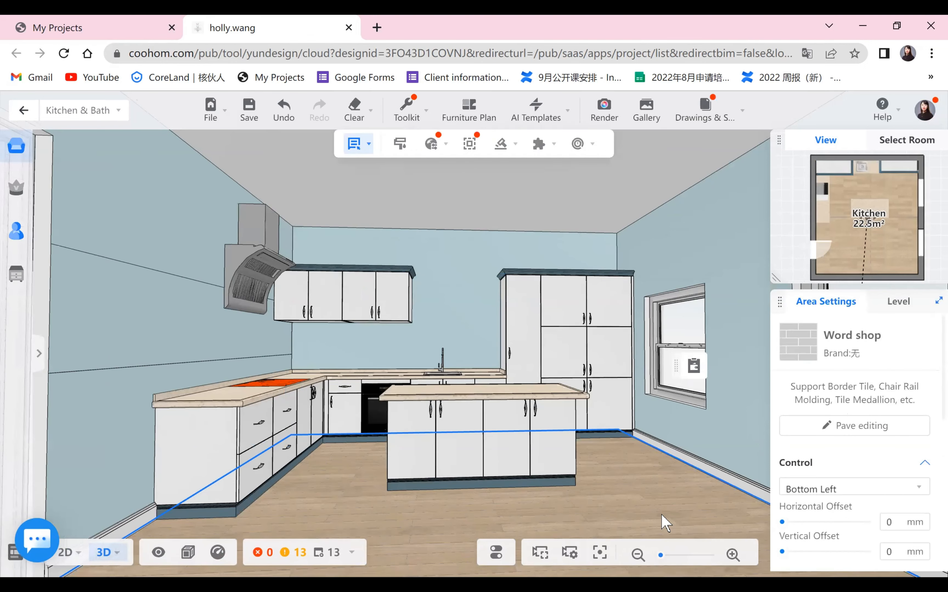
scroll(652, 512, down, 1)
scroll(552, 470, up, 3)
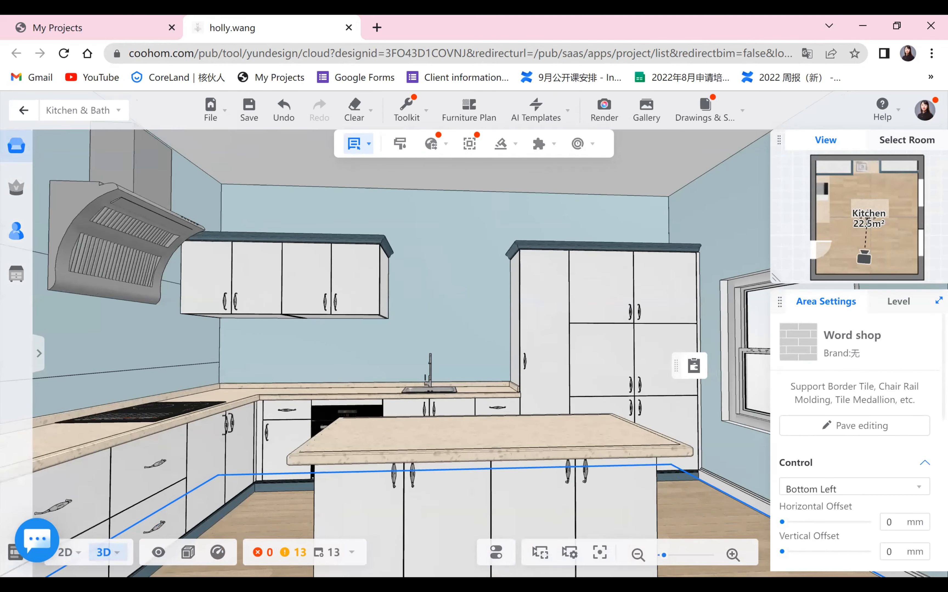
scroll(552, 470, down, 3)
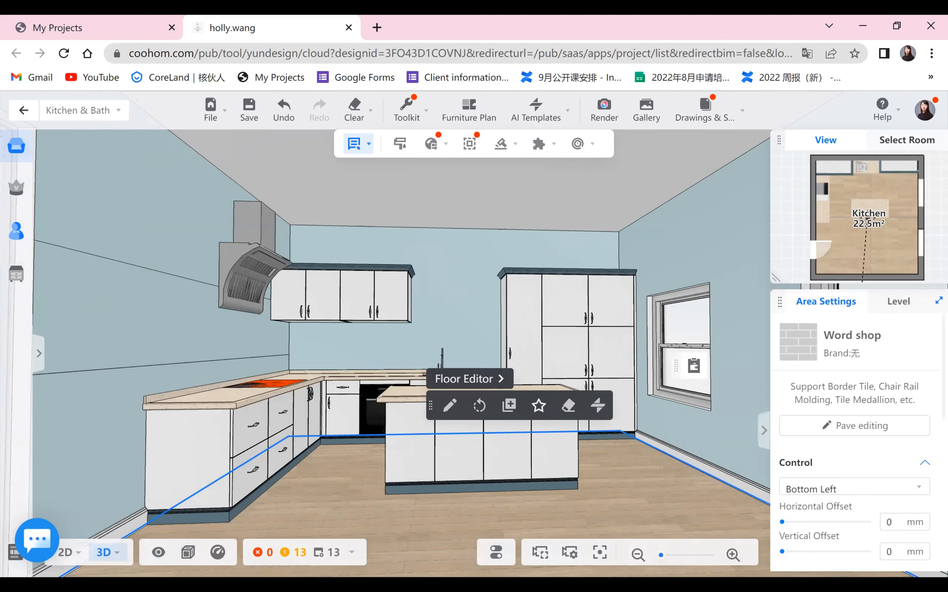
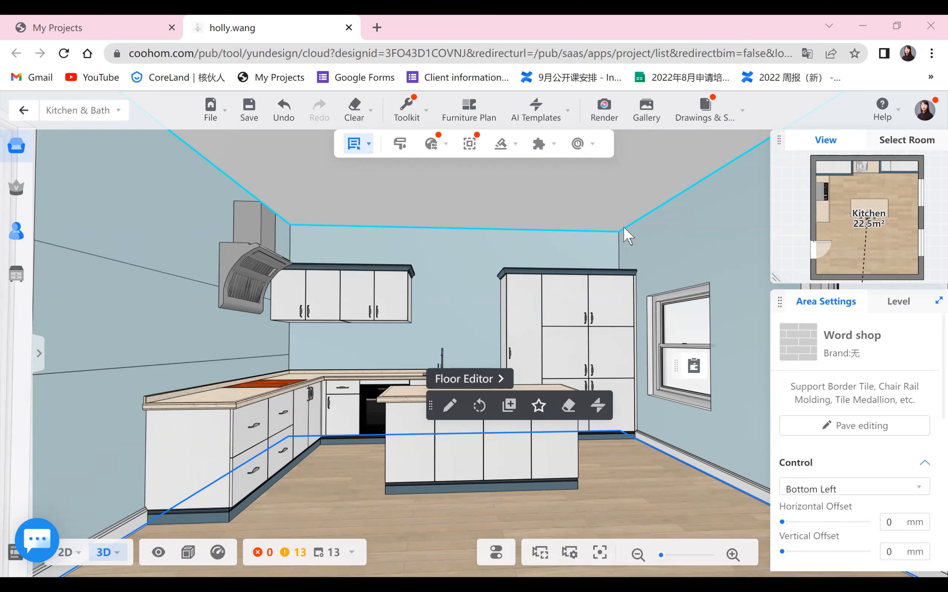
- Batch-apply the cs-High-gloss Finish-(165) carcass material from the public catalog to all kitchen cabinets
scroll(637, 457, down, 2)
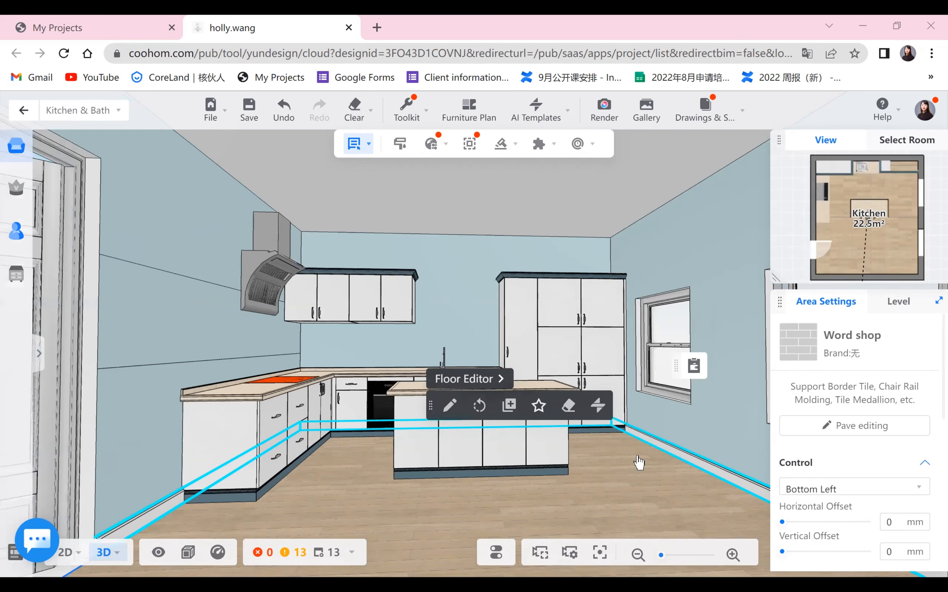
scroll(625, 482, down, 2)
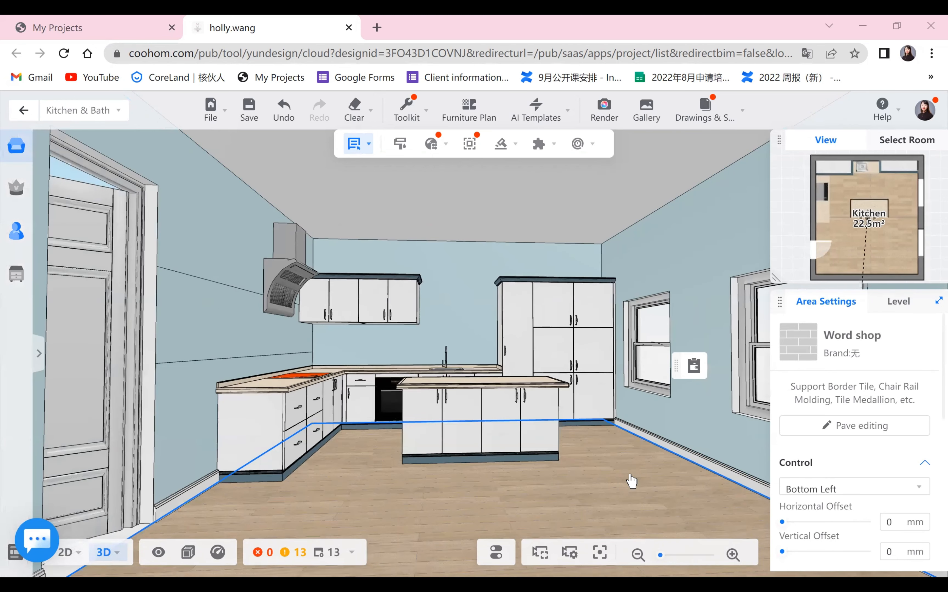
scroll(631, 481, up, 2)
click(633, 496)
drag(634, 497, 627, 300)
mouse_move(439, 145)
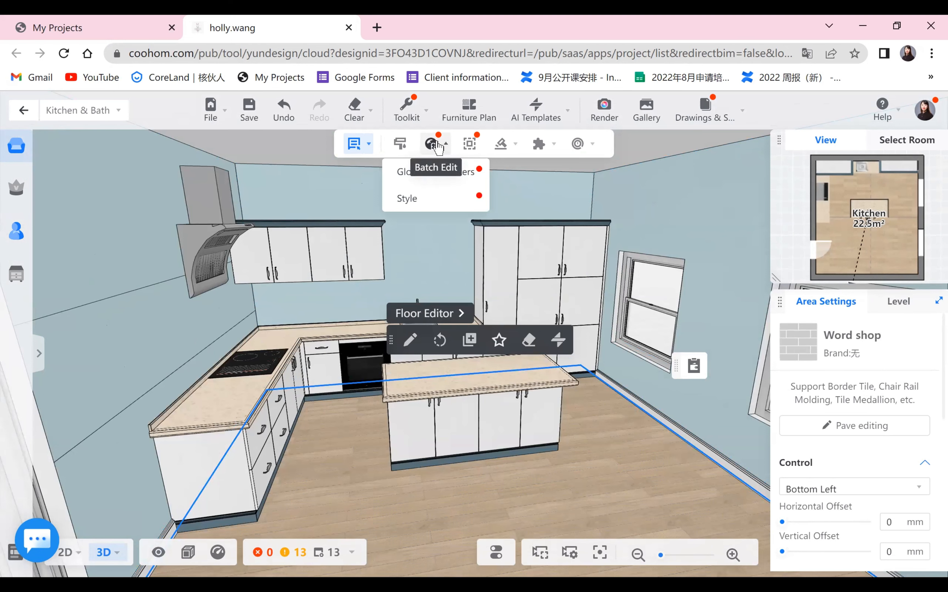
click(407, 199)
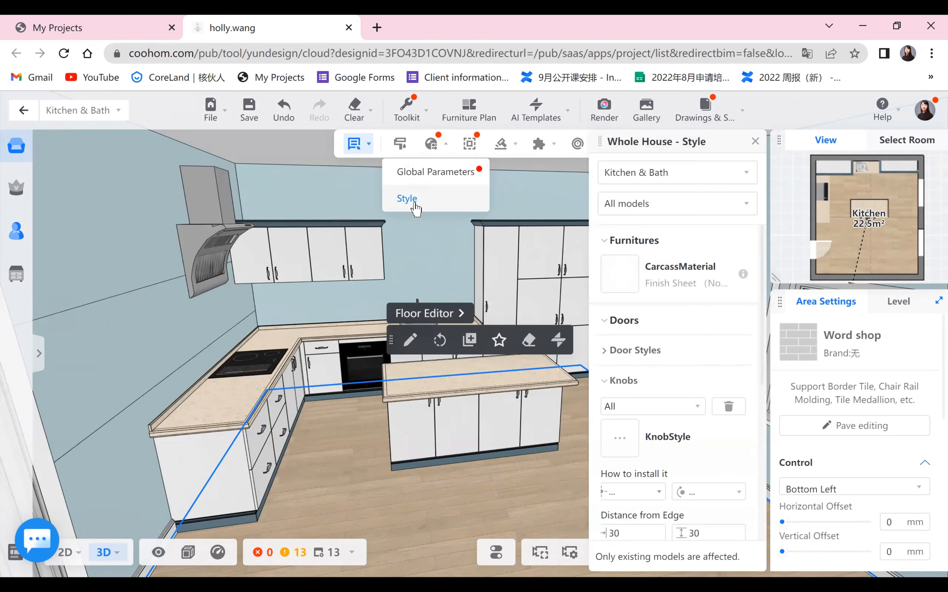
click(626, 279)
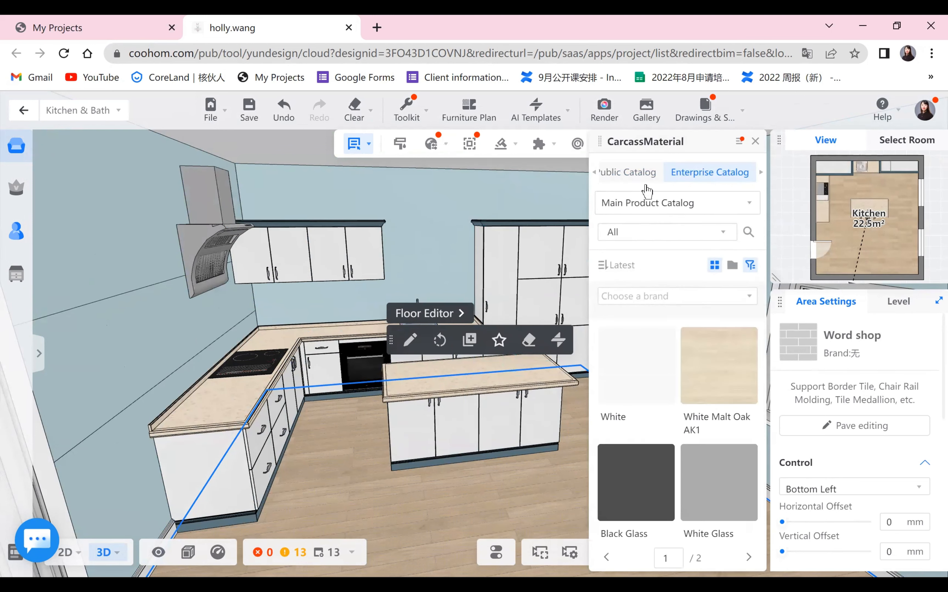
click(646, 176)
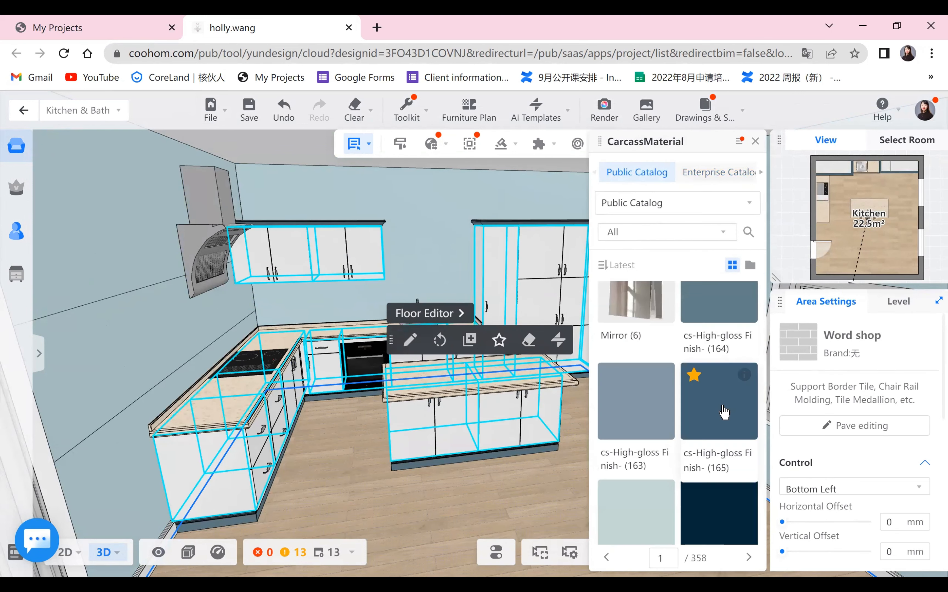
click(734, 376)
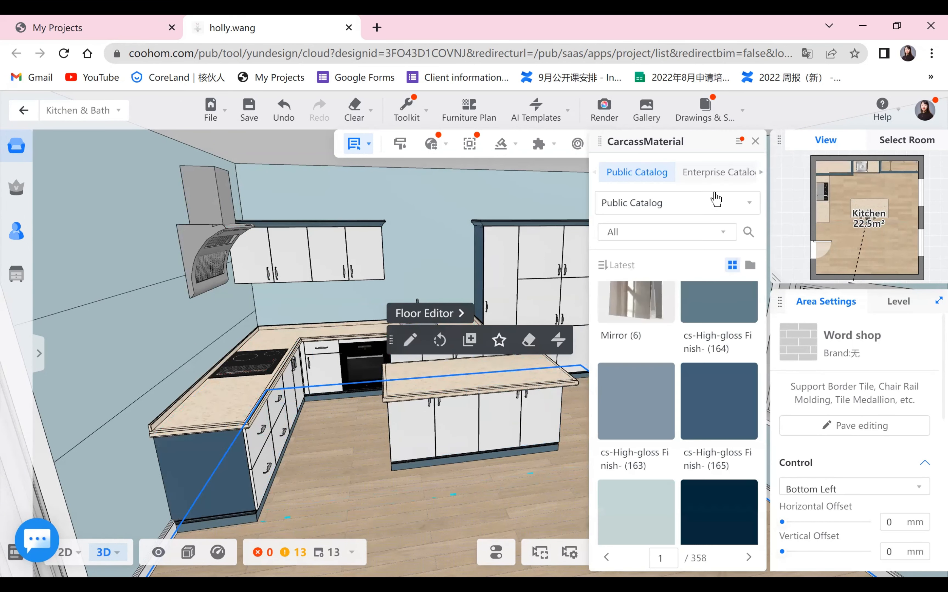
click(755, 142)
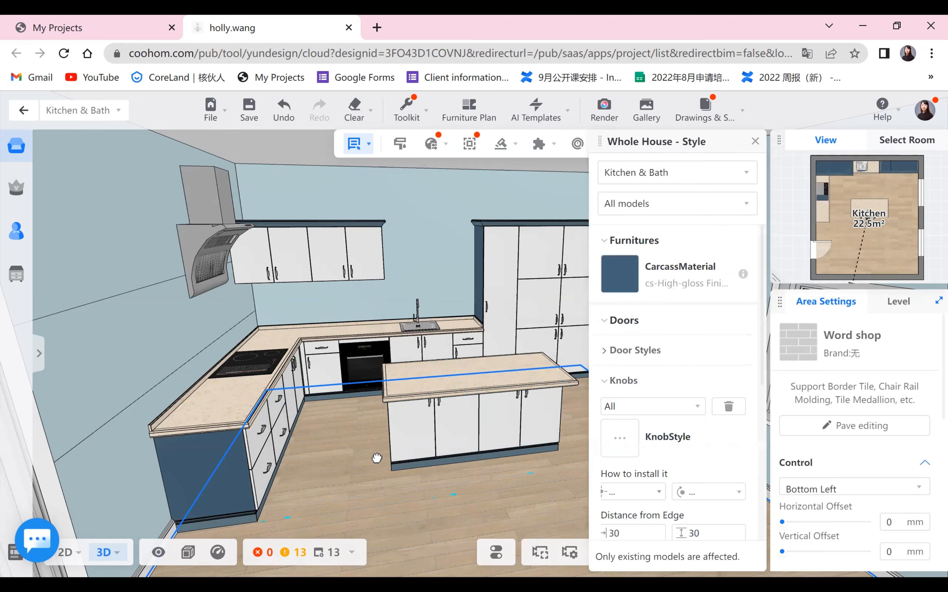
- Batch-change the door style of all kitchen cabinets to Frame Door3 from the public catalog
drag(376, 458, 337, 465)
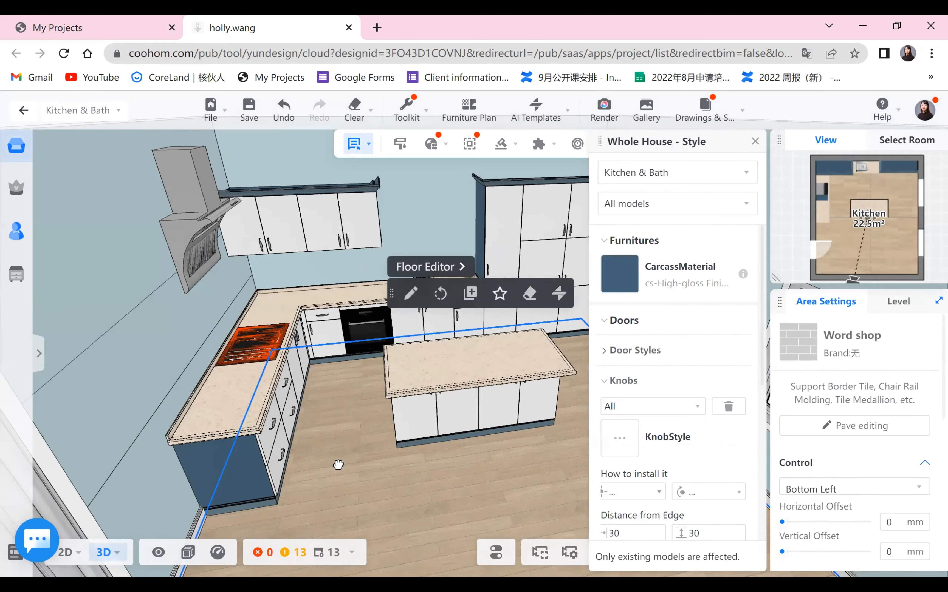
key(o)
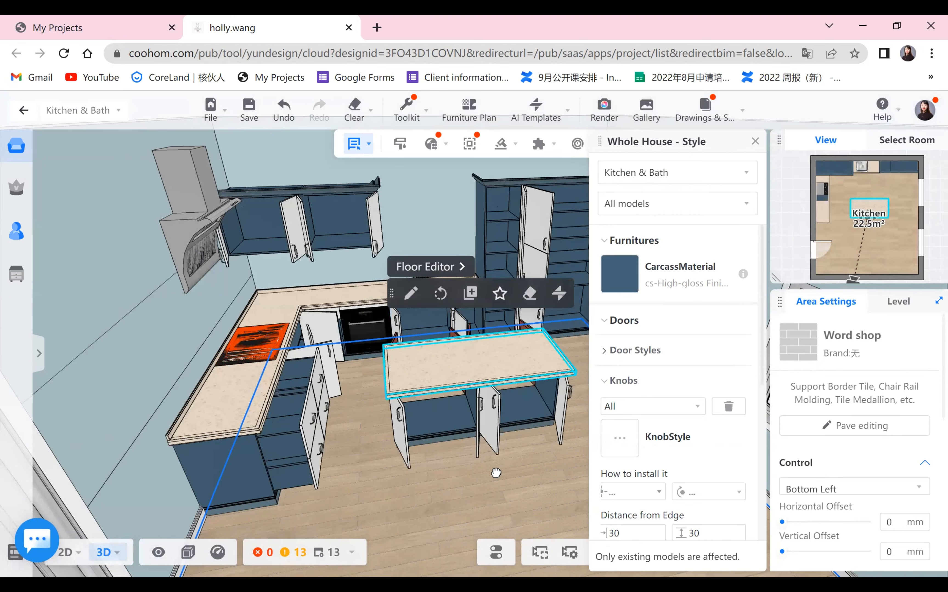
drag(508, 493, 430, 476)
key(o)
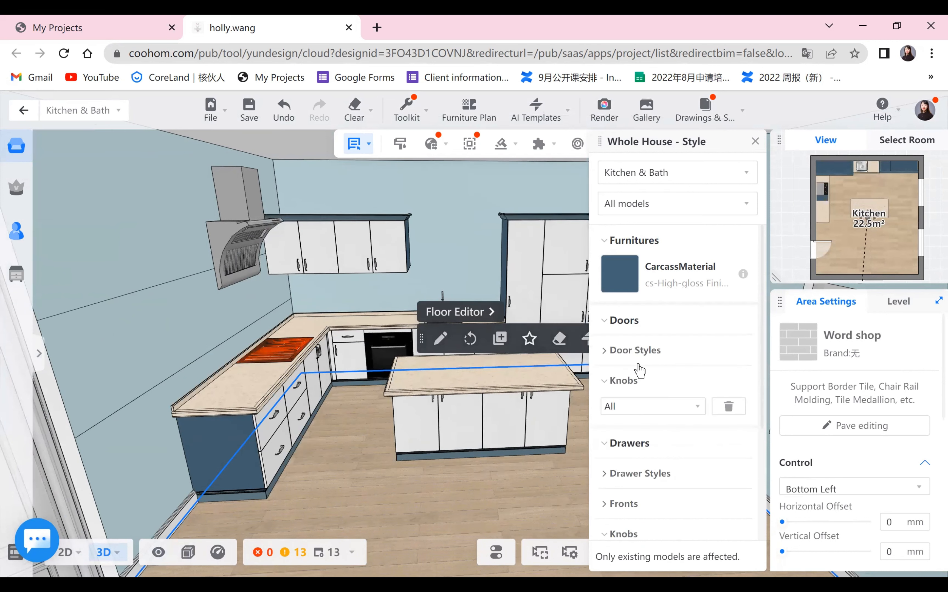
click(611, 351)
scroll(618, 360, down, 2)
click(621, 322)
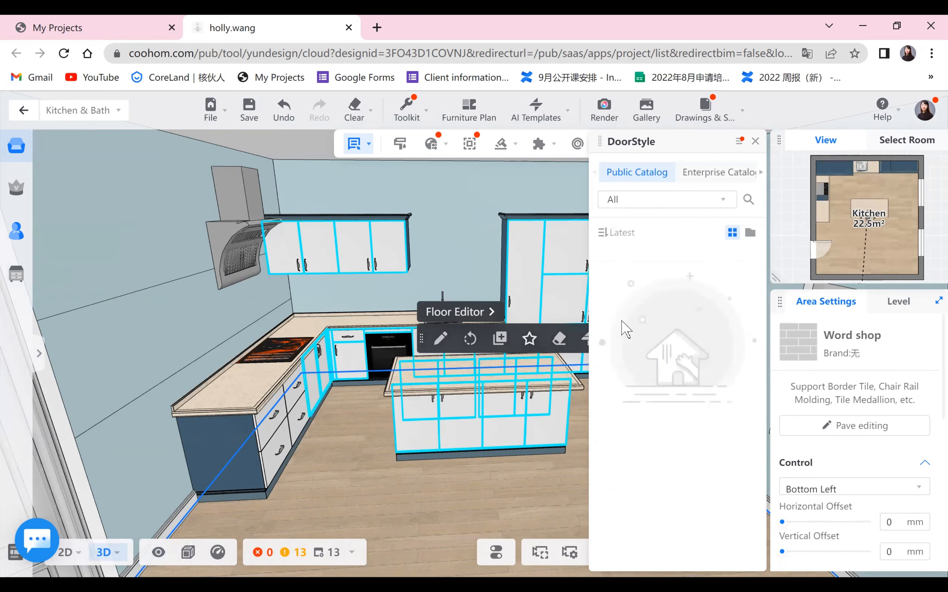
click(631, 175)
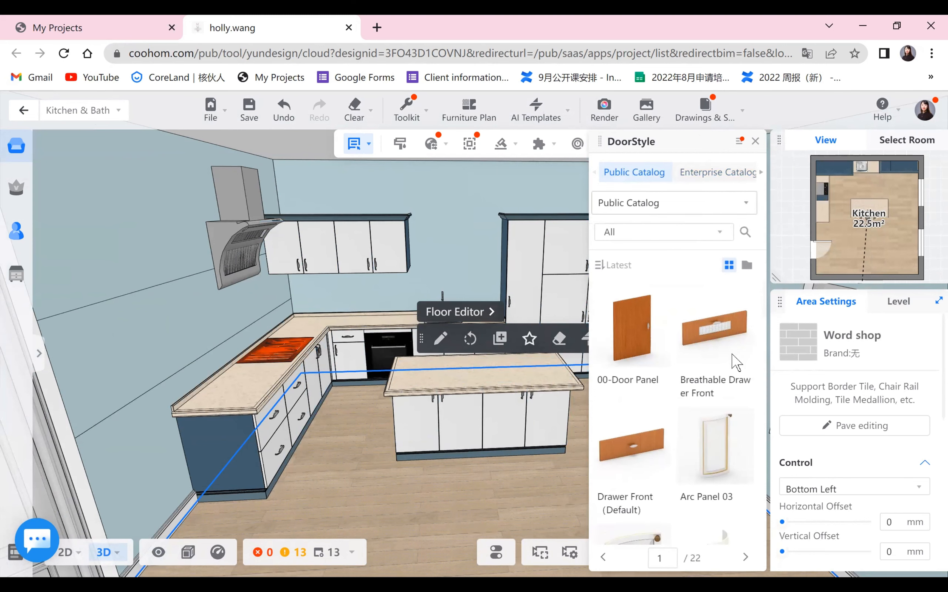
scroll(740, 400, down, 10)
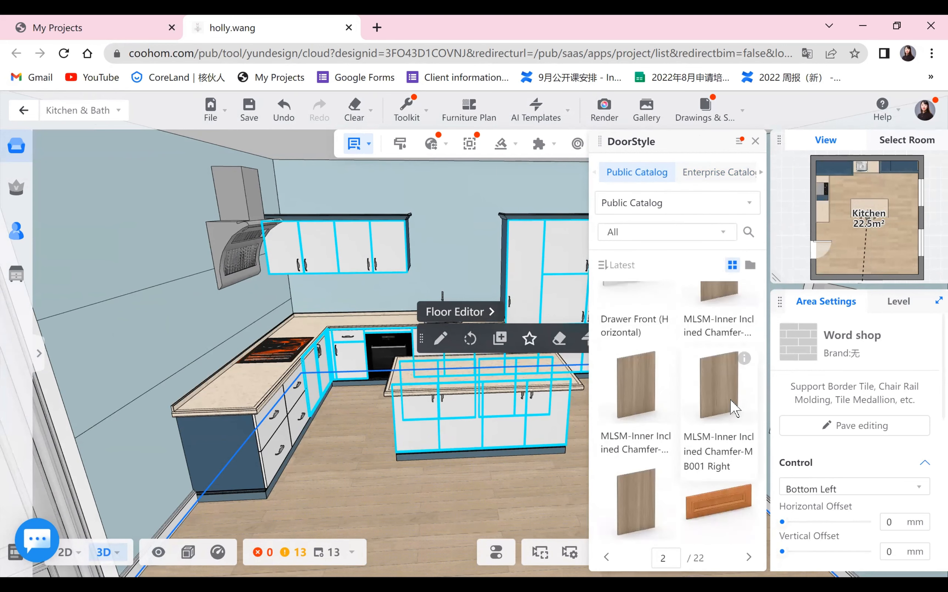
scroll(728, 406, down, 2)
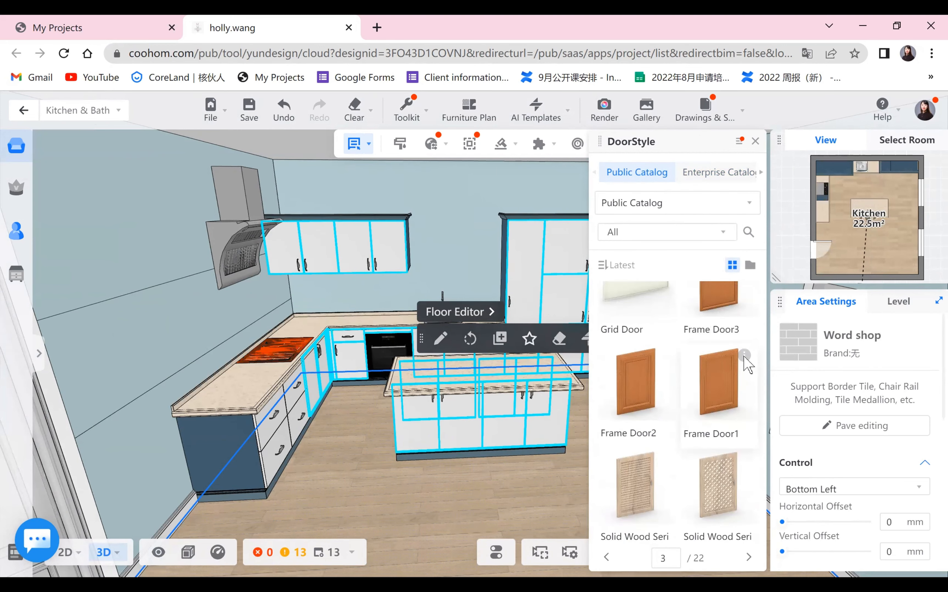
mouse_move(733, 357)
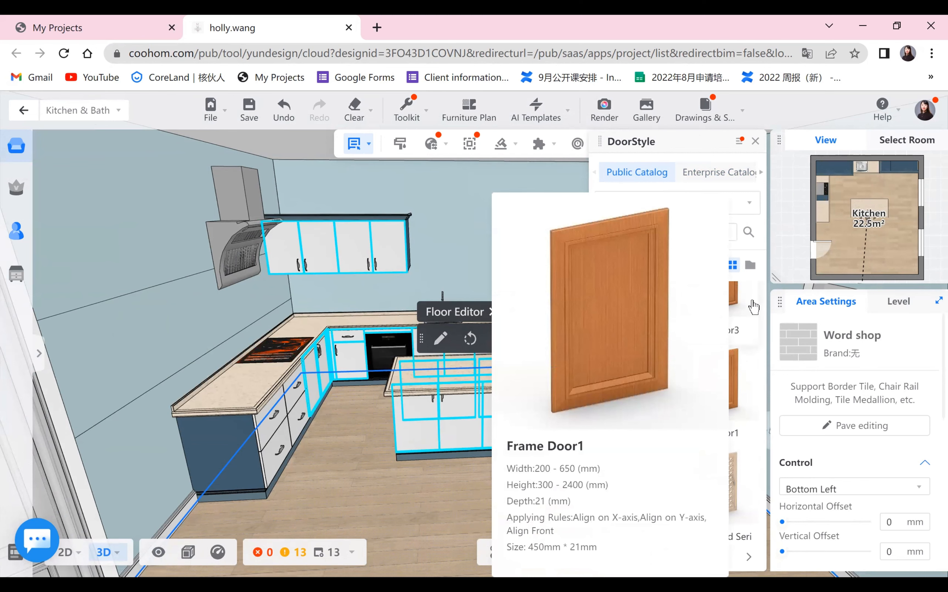
scroll(756, 422, up, 2)
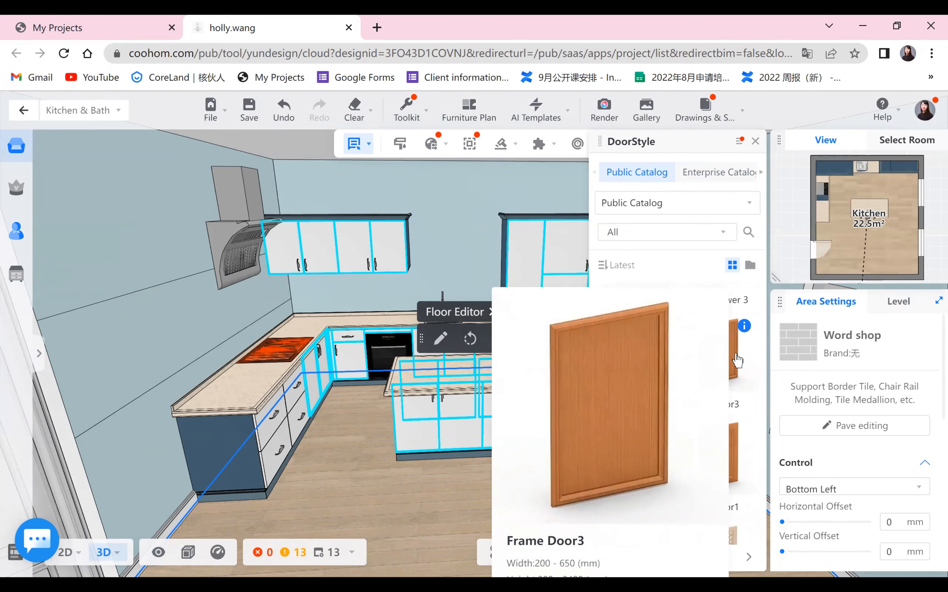
click(739, 372)
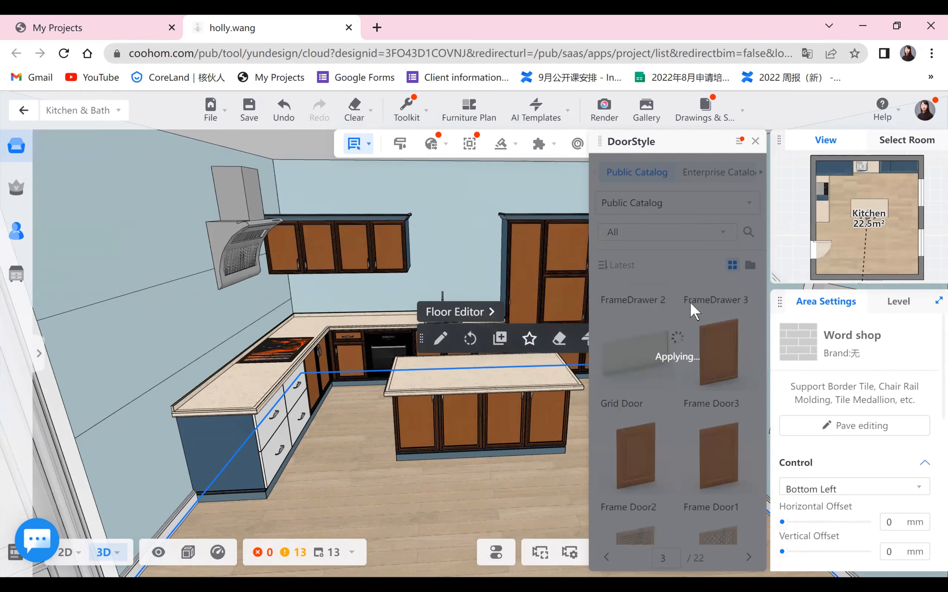
click(755, 142)
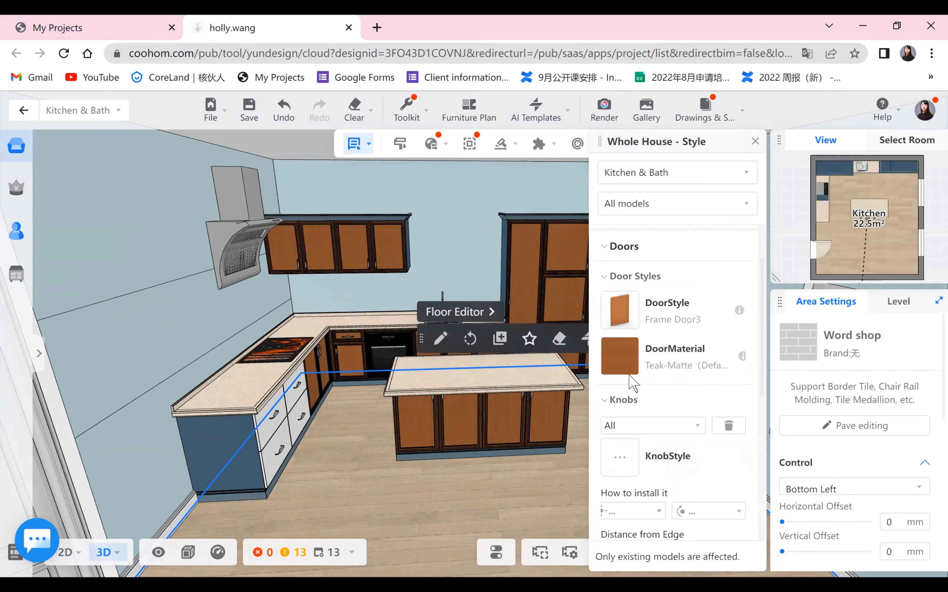
- Set the cabinet door material to the matching cs-High-gloss Finish from the public catalog
click(620, 362)
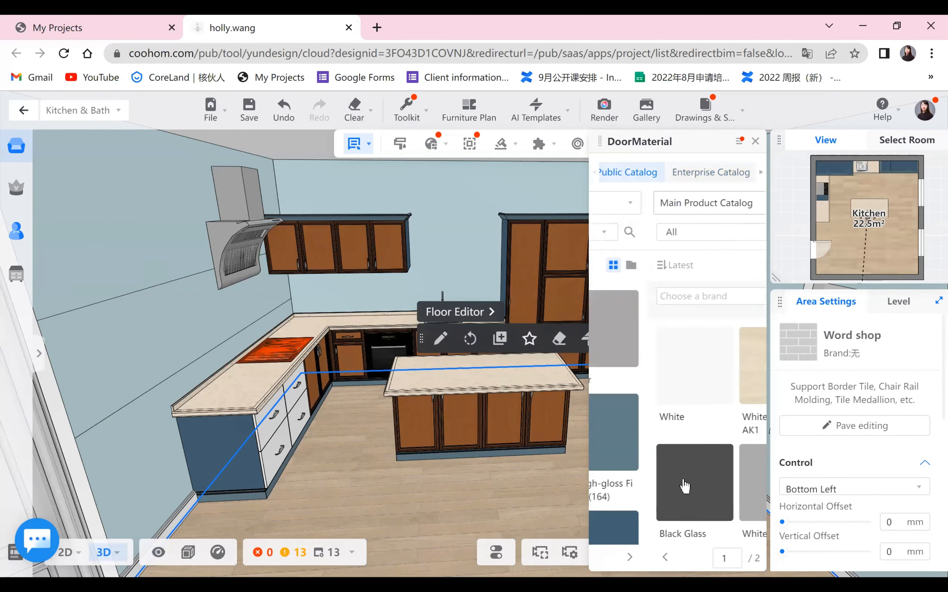
click(712, 522)
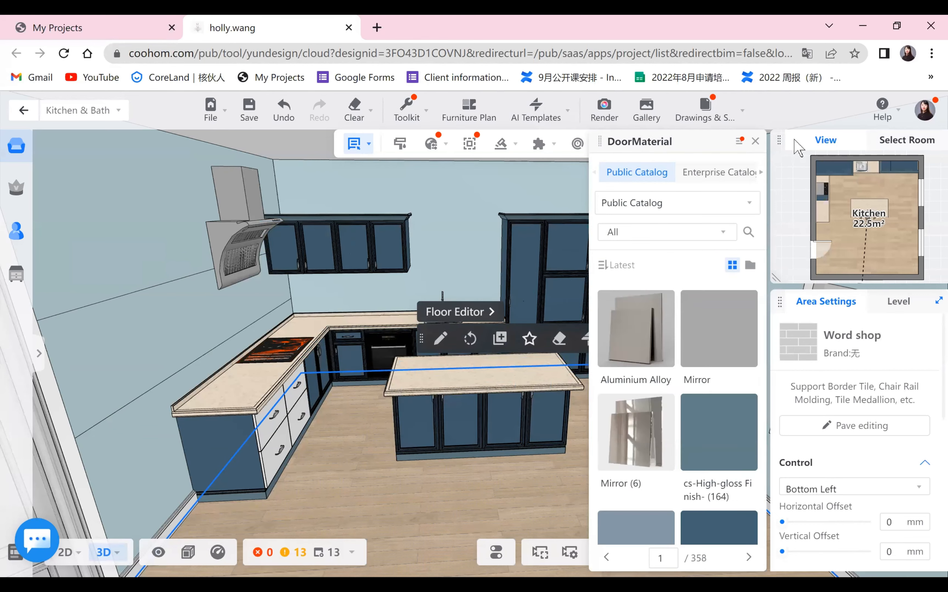
click(757, 143)
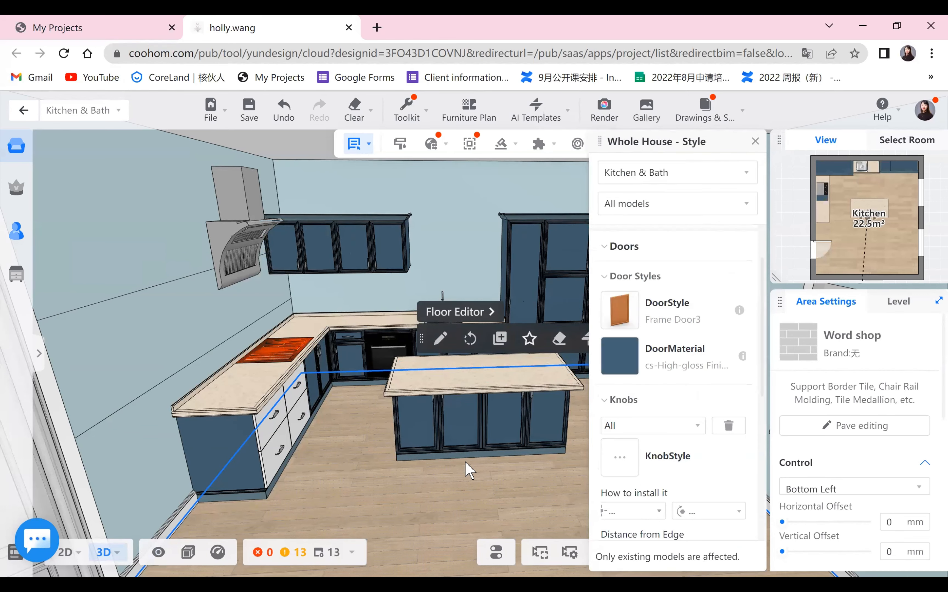
- Batch-change the cabinet knob style to Modern Style Pull -199 from the public catalog
scroll(407, 509, up, 3)
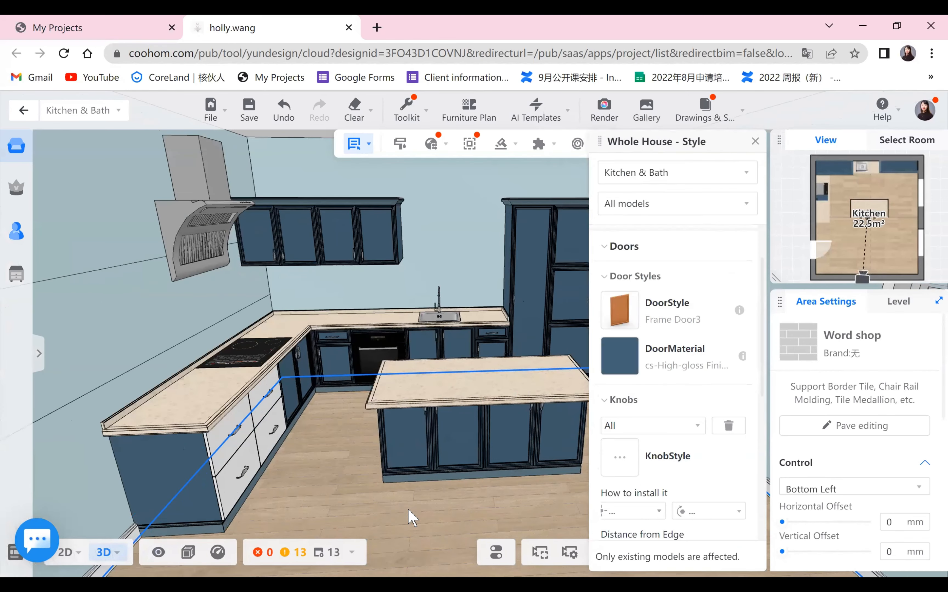
mouse_move(264, 424)
mouse_down()
mouse_move(307, 399)
mouse_move(281, 425)
mouse_up()
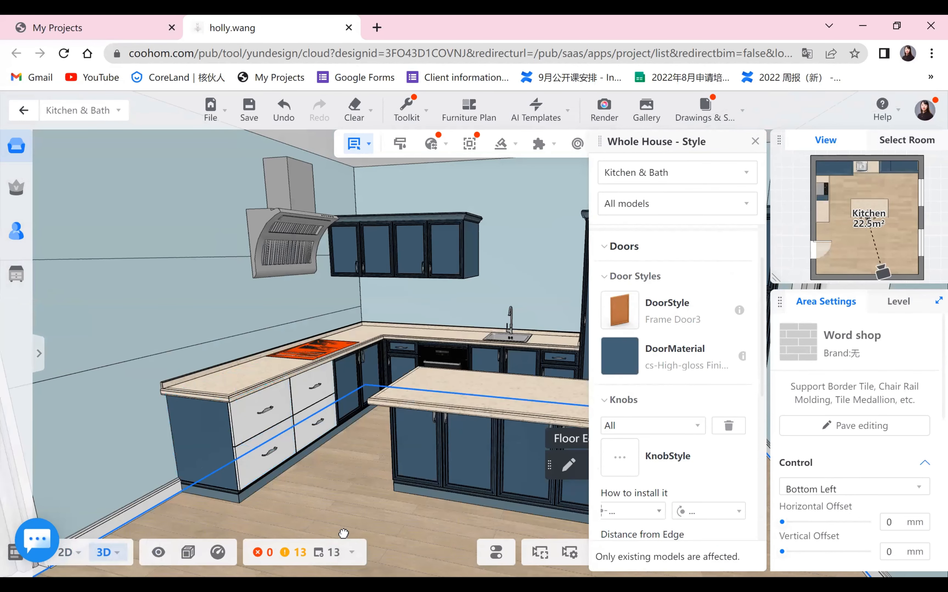
scroll(404, 529, up, 2)
drag(437, 517, 514, 498)
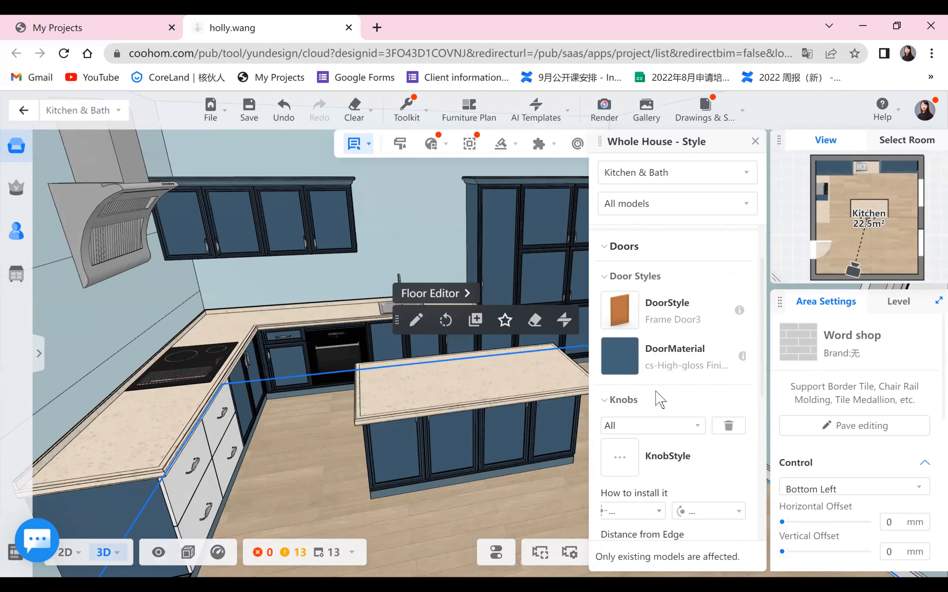
scroll(634, 395, down, 2)
click(623, 390)
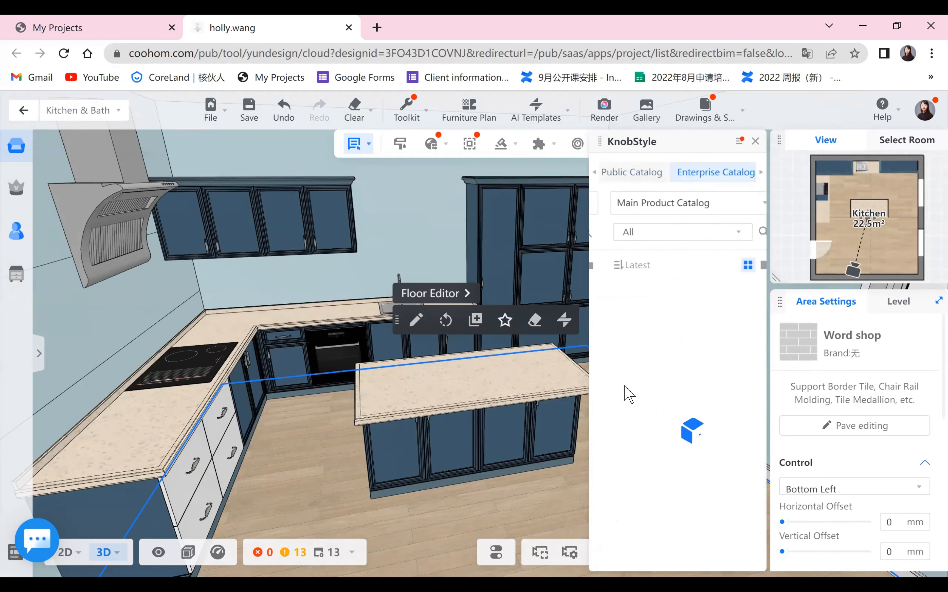
click(635, 173)
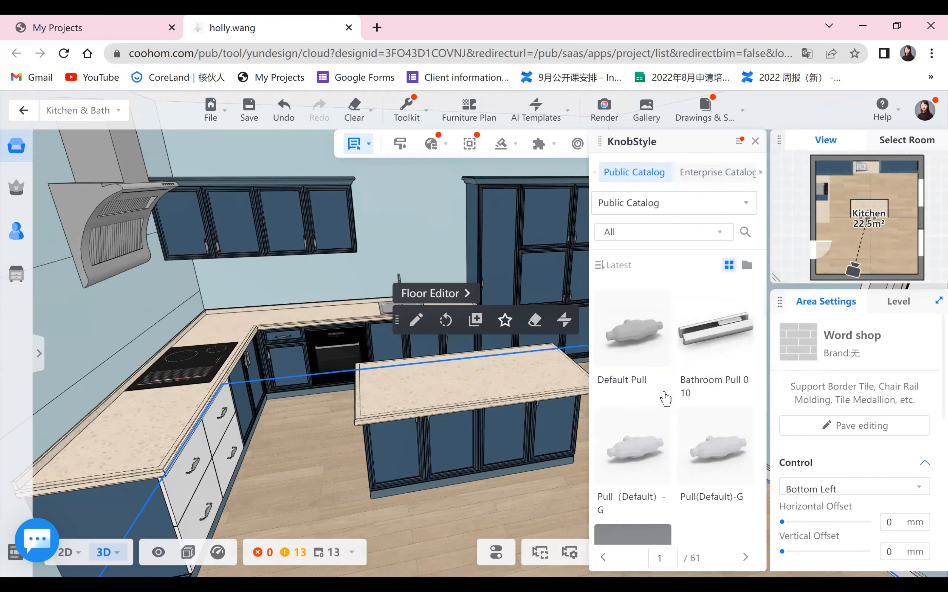
scroll(661, 395, down, 1)
mouse_move(614, 440)
click(496, 552)
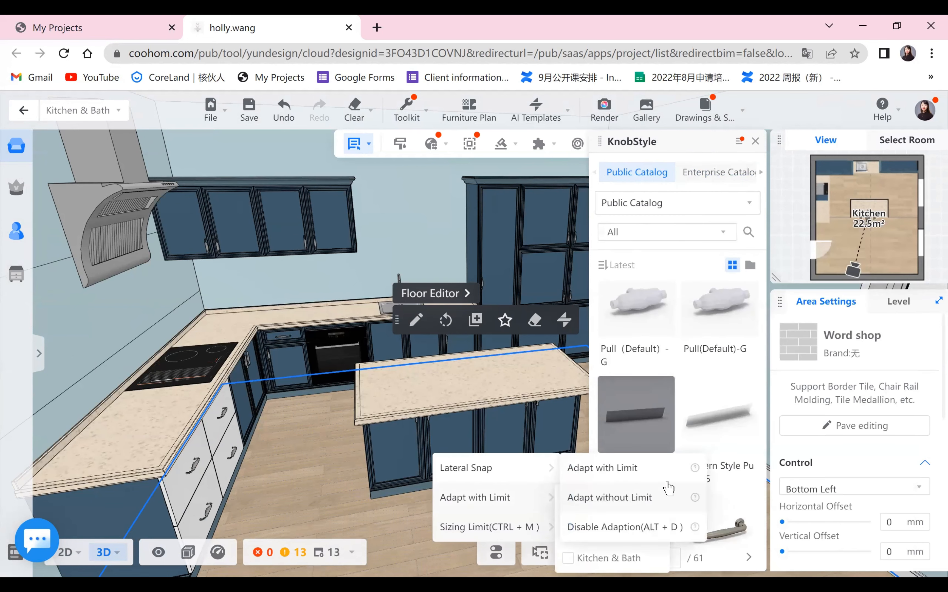
click(648, 428)
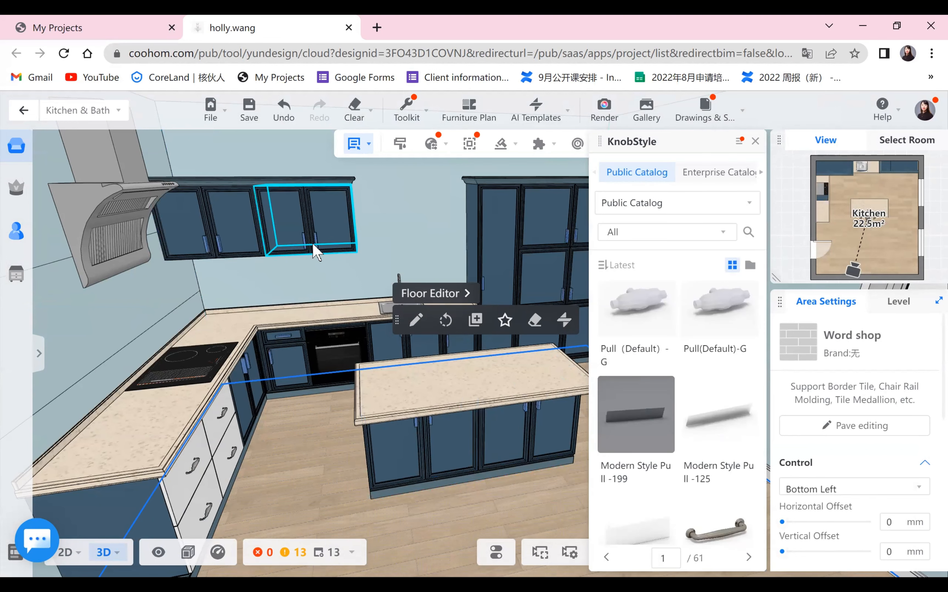
click(754, 143)
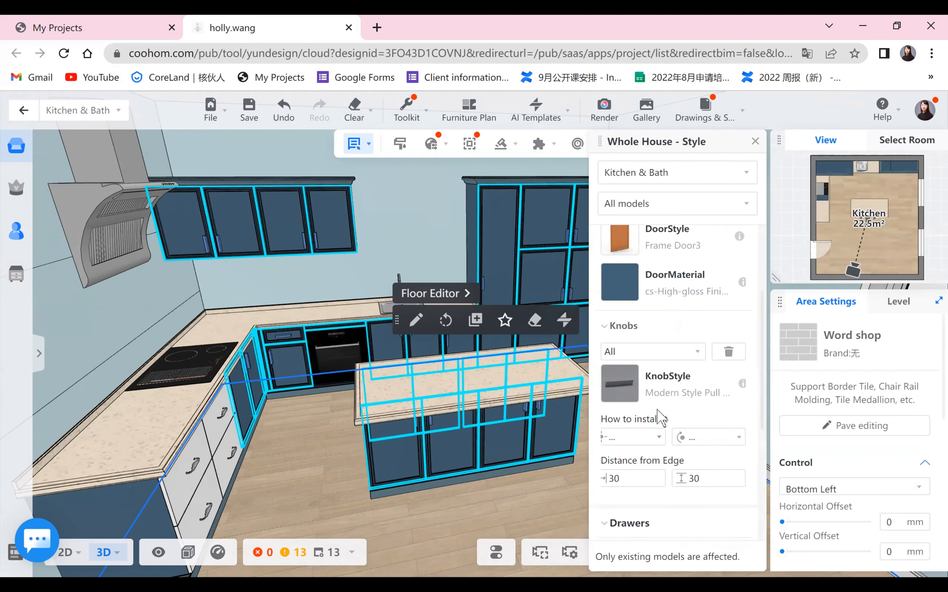
- Review the drawer style and material settings, then close the batch style panel
scroll(650, 392, down, 5)
click(640, 343)
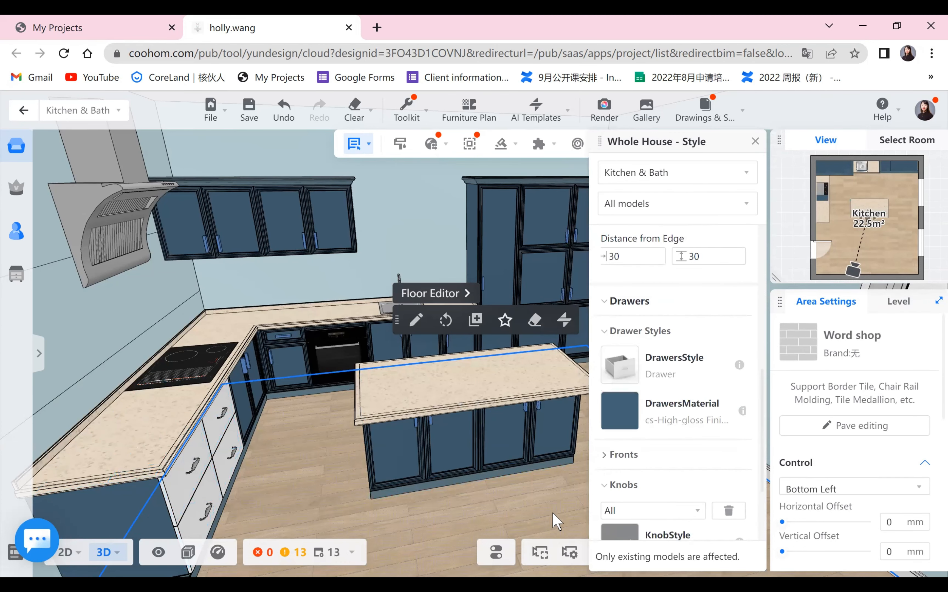
drag(558, 511, 557, 512)
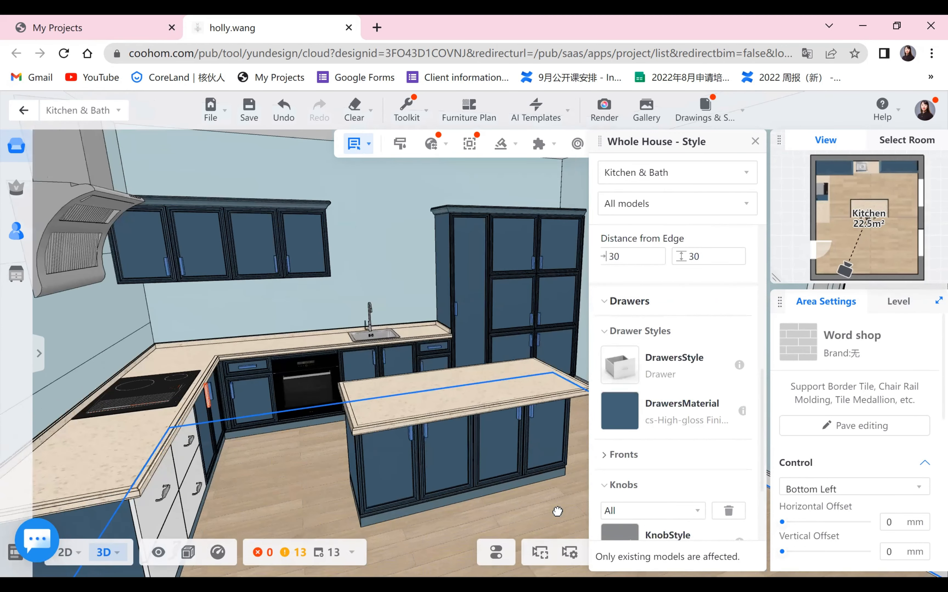
click(755, 141)
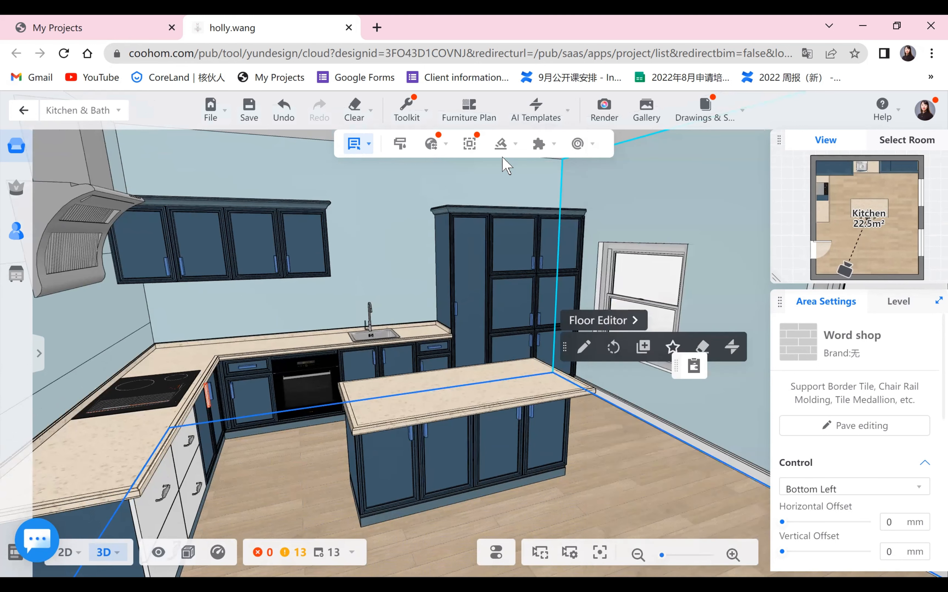
click(502, 143)
click(427, 117)
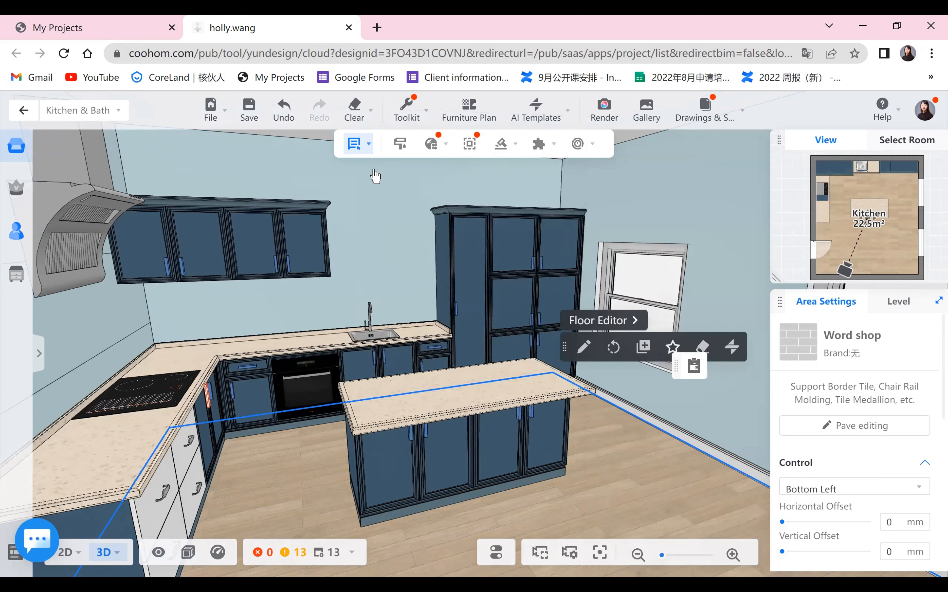
click(637, 496)
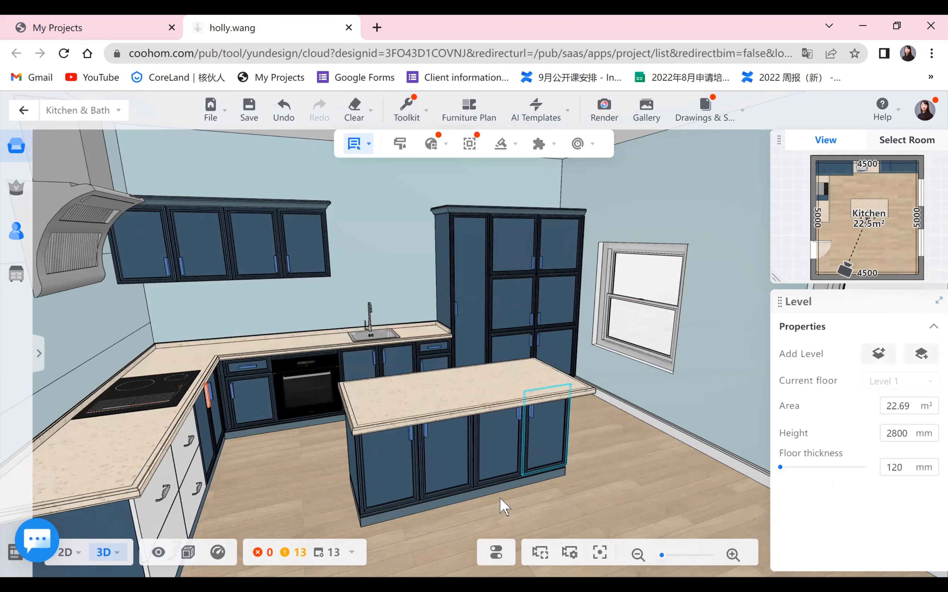
drag(491, 453, 399, 374)
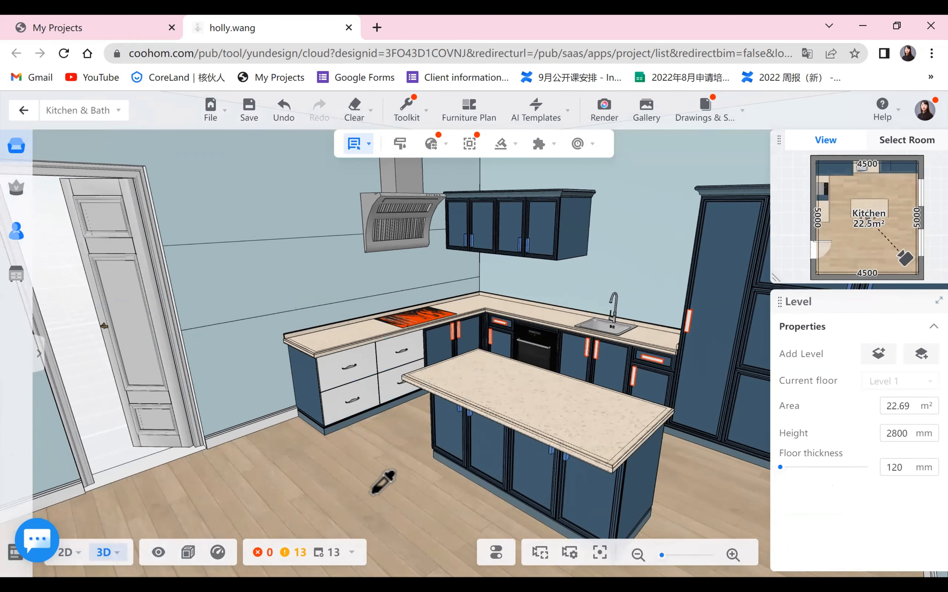
drag(361, 492, 473, 493)
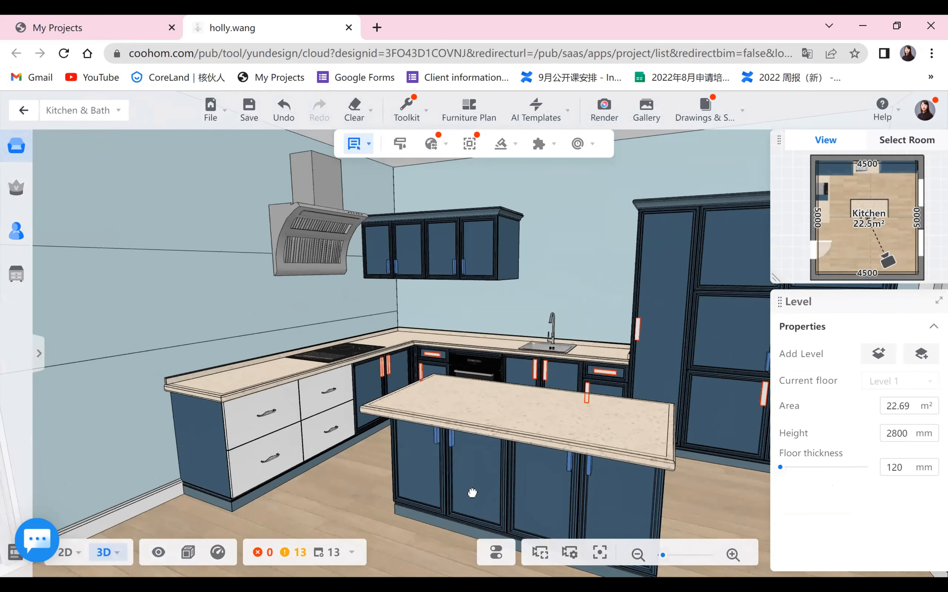
click(407, 118)
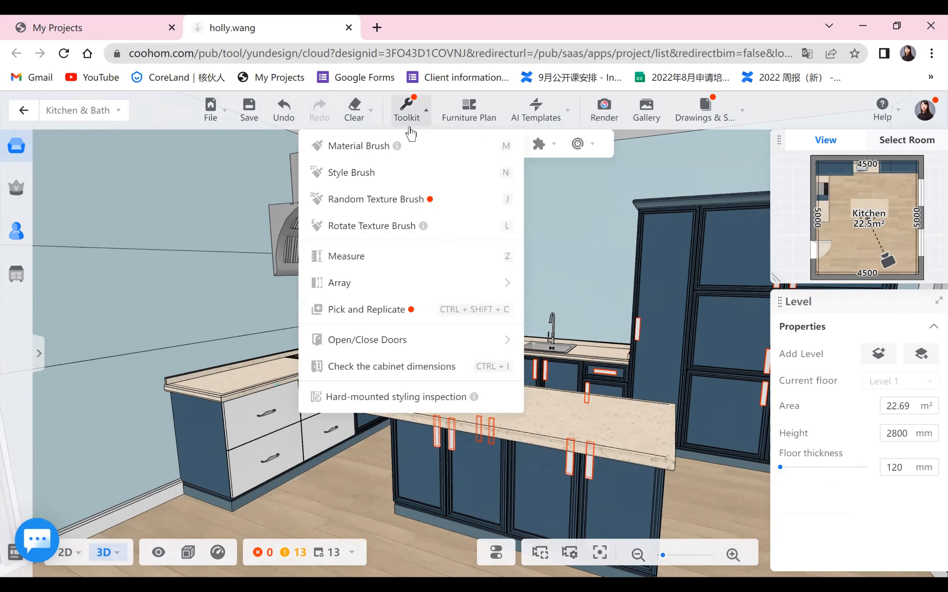
click(382, 174)
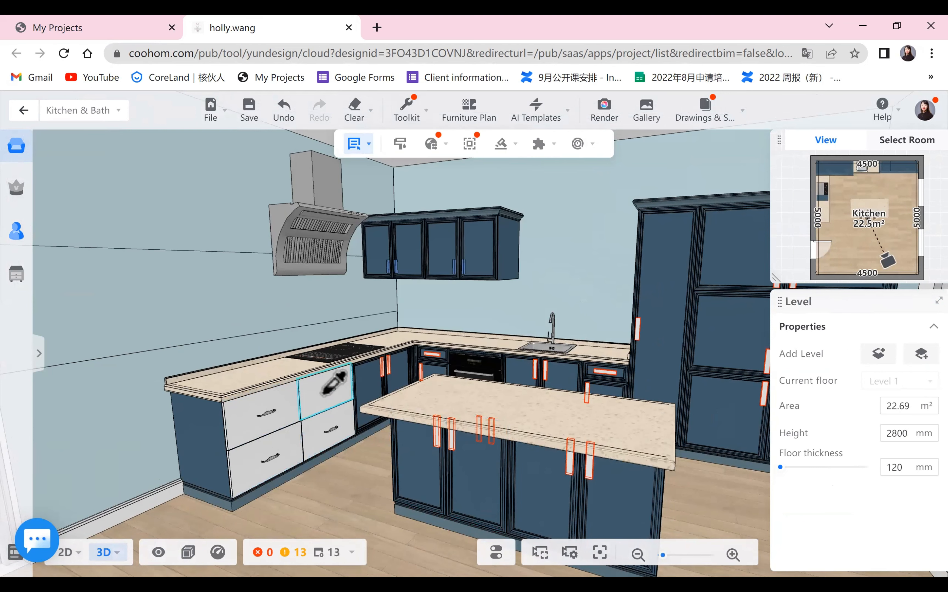
scroll(417, 145, down, 1)
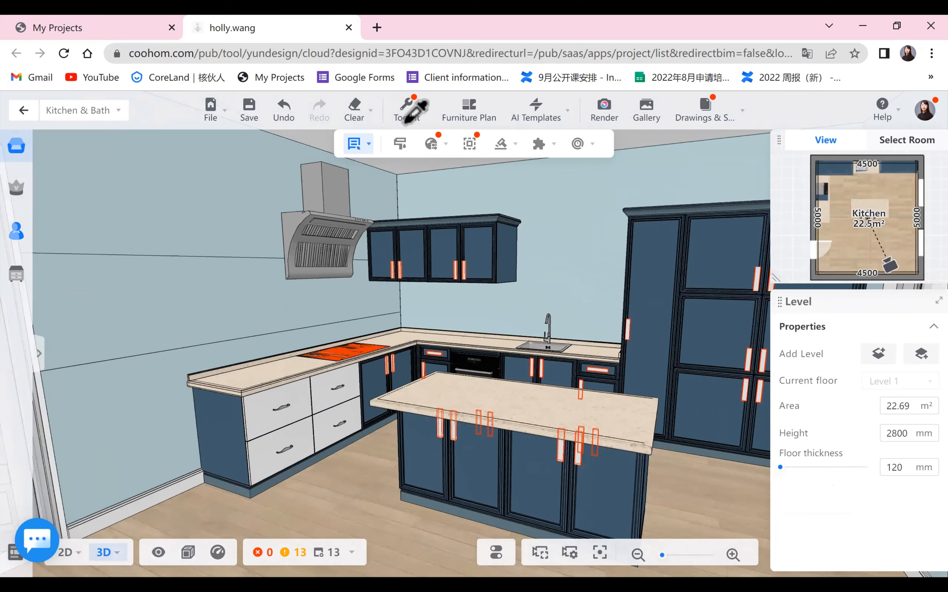
- Save the design and reload the browser page
click(254, 117)
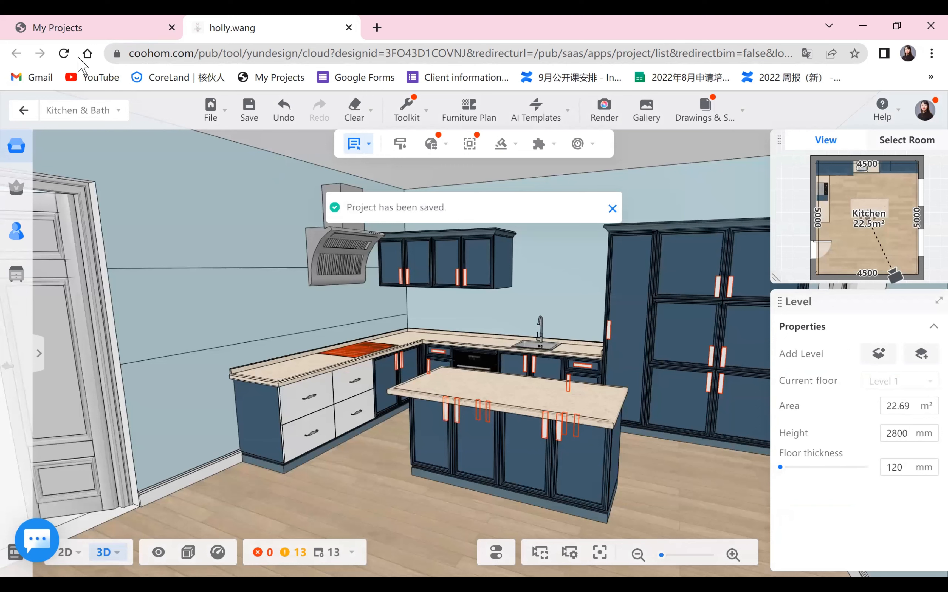
click(64, 53)
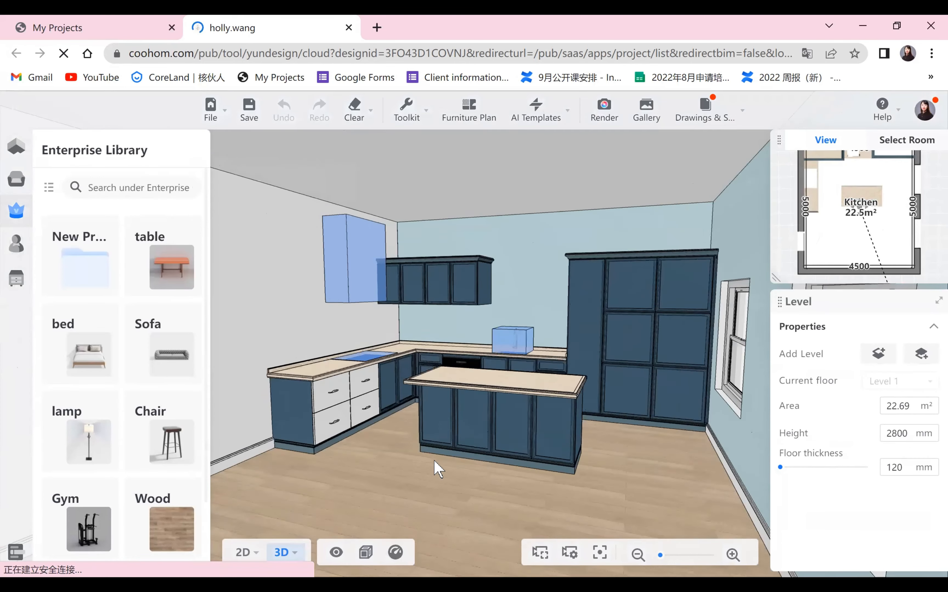
- Try to copy the island cabinet's style onto other cabinets with the Style Brush
click(406, 113)
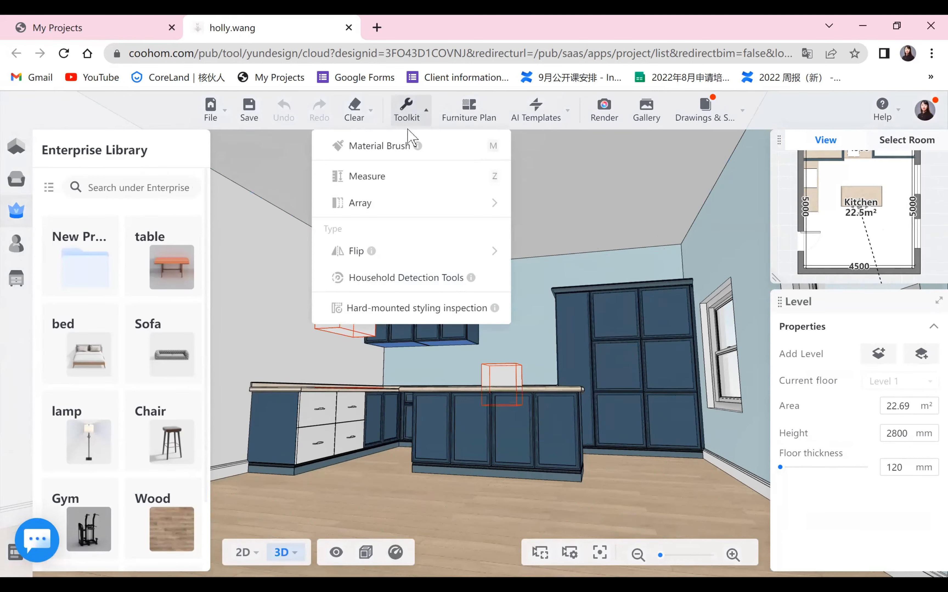
click(17, 279)
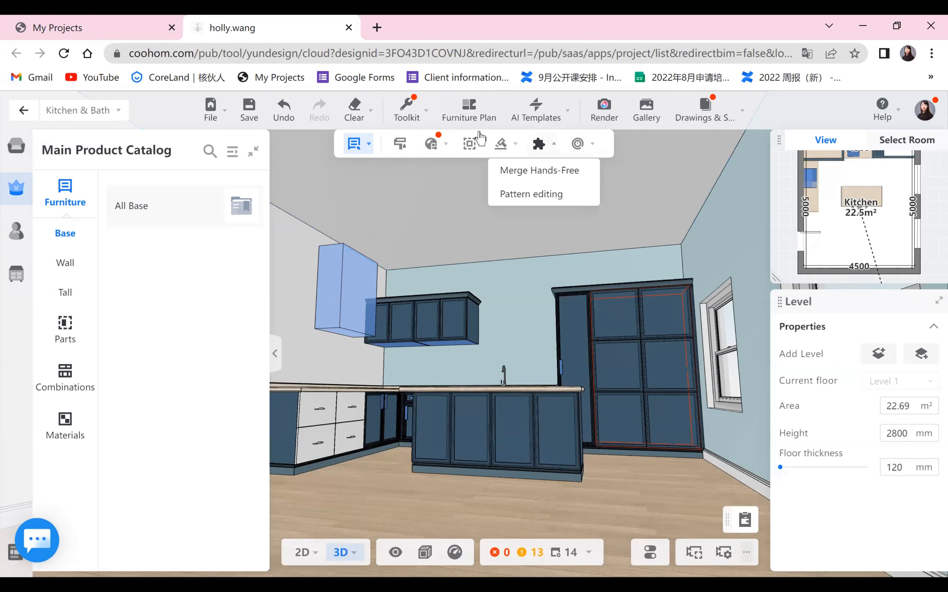
mouse_move(409, 113)
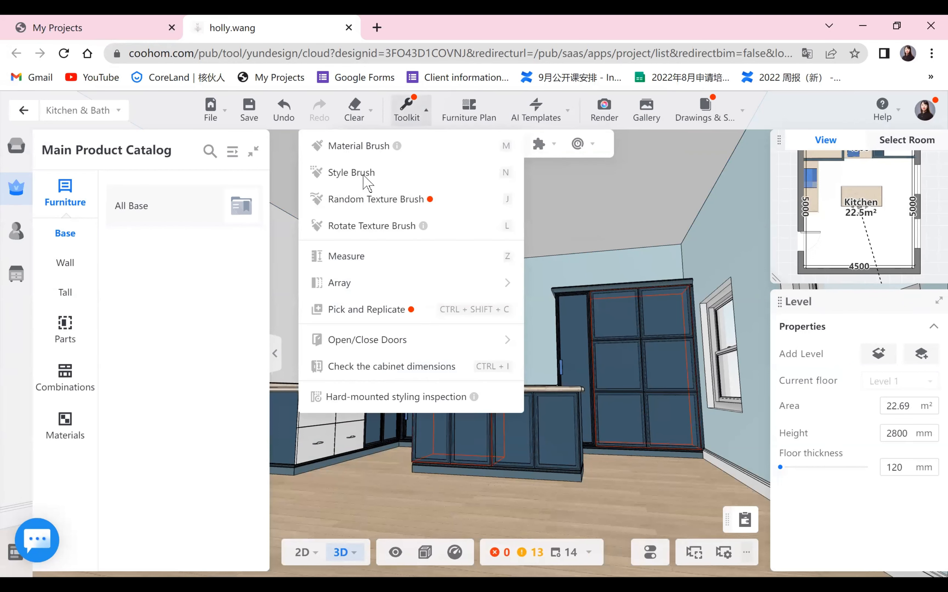
click(369, 173)
click(471, 440)
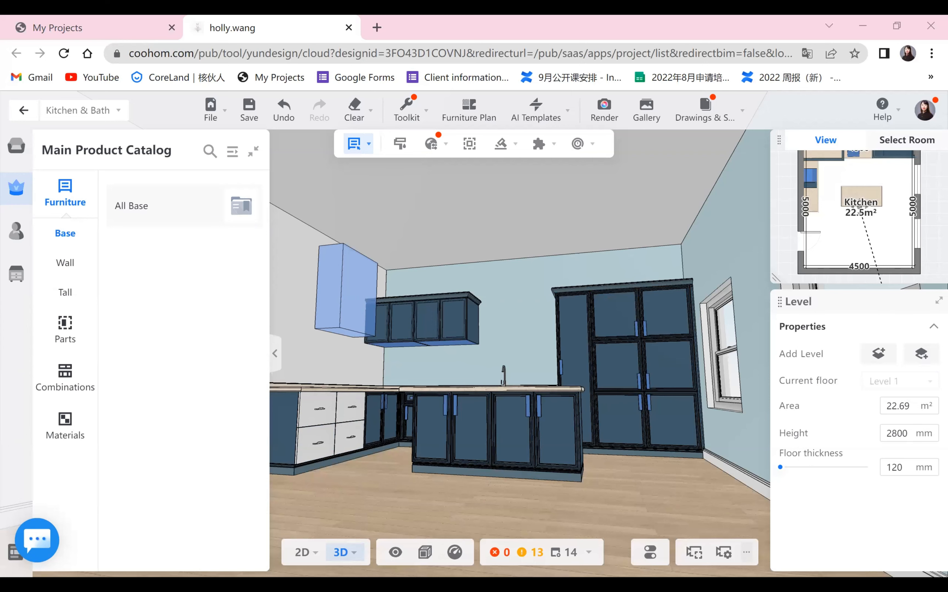
scroll(632, 495, up, 2)
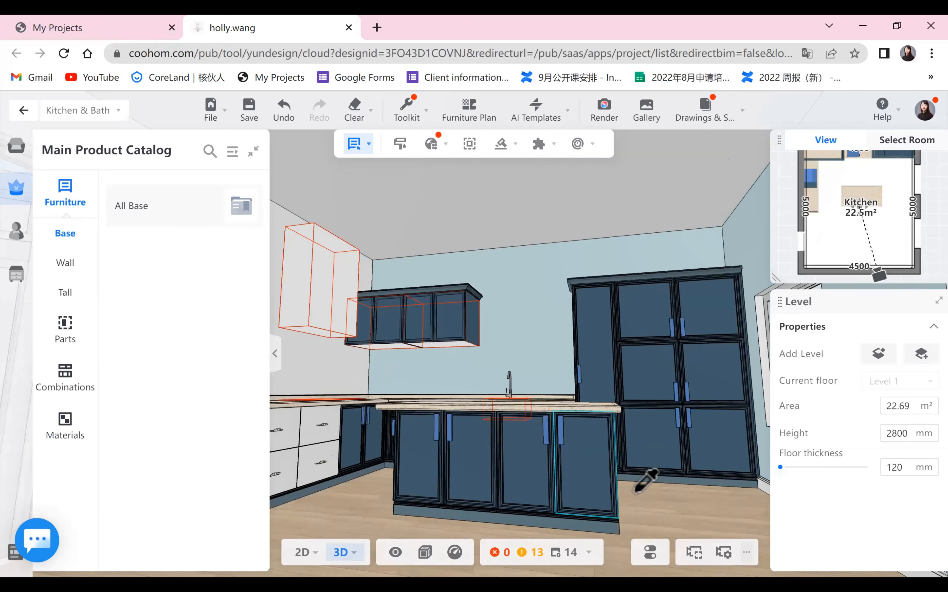
scroll(659, 504, down, 2)
mouse_move(659, 504)
mouse_down()
mouse_move(571, 520)
mouse_move(651, 532)
mouse_move(655, 519)
mouse_up()
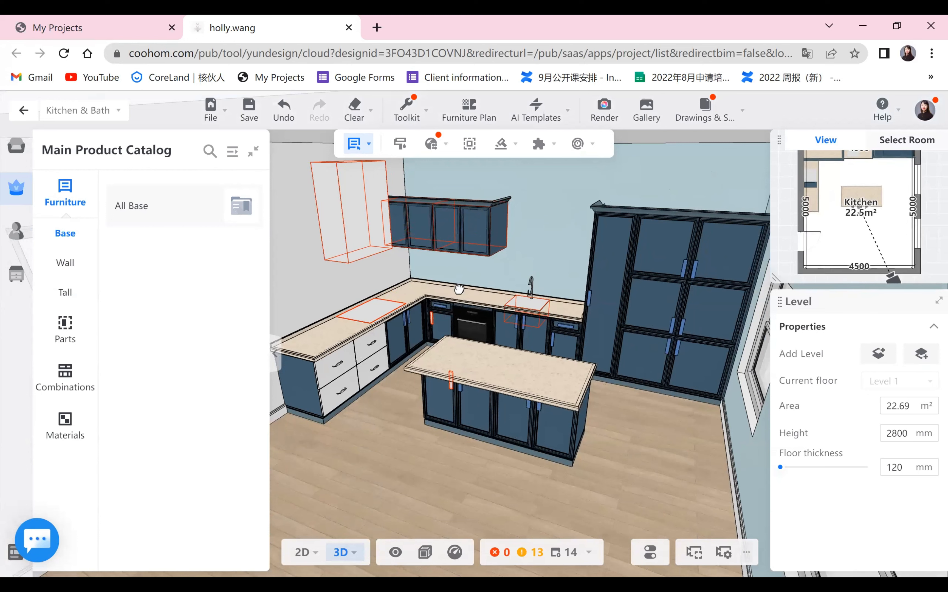
click(406, 118)
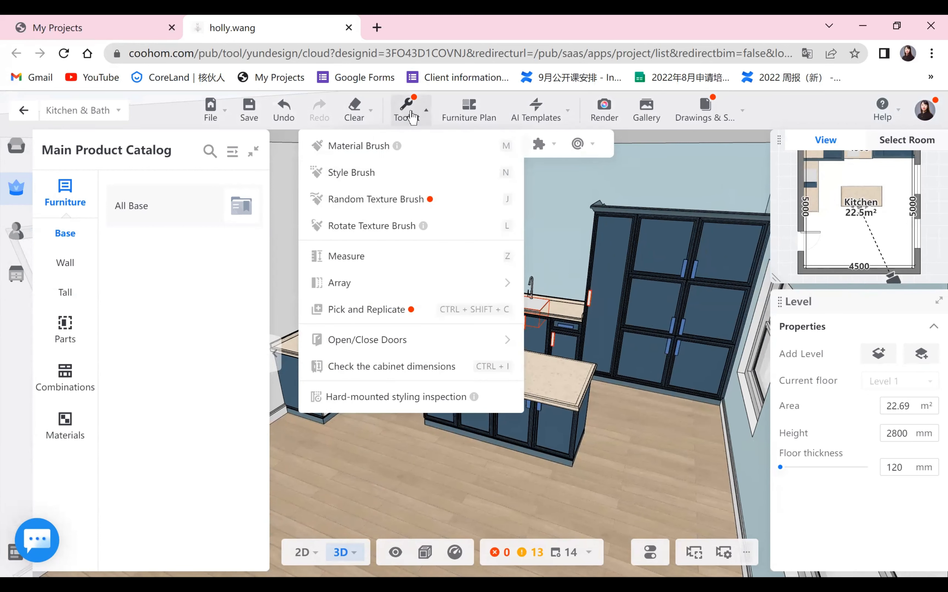
click(419, 172)
click(409, 466)
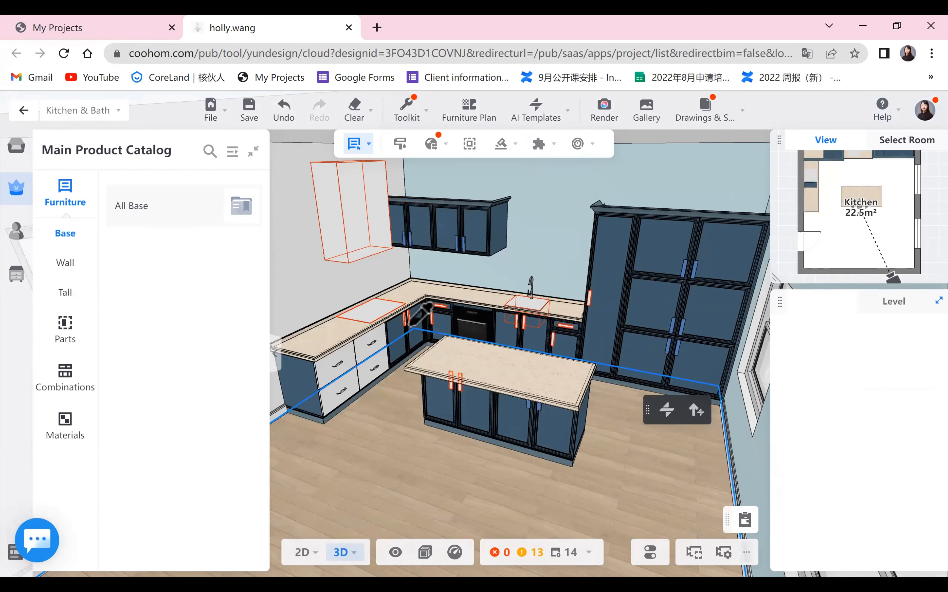
- Batch-change the drawer front style of the kitchen cabinets to Frame Door3 from the public catalog
click(409, 116)
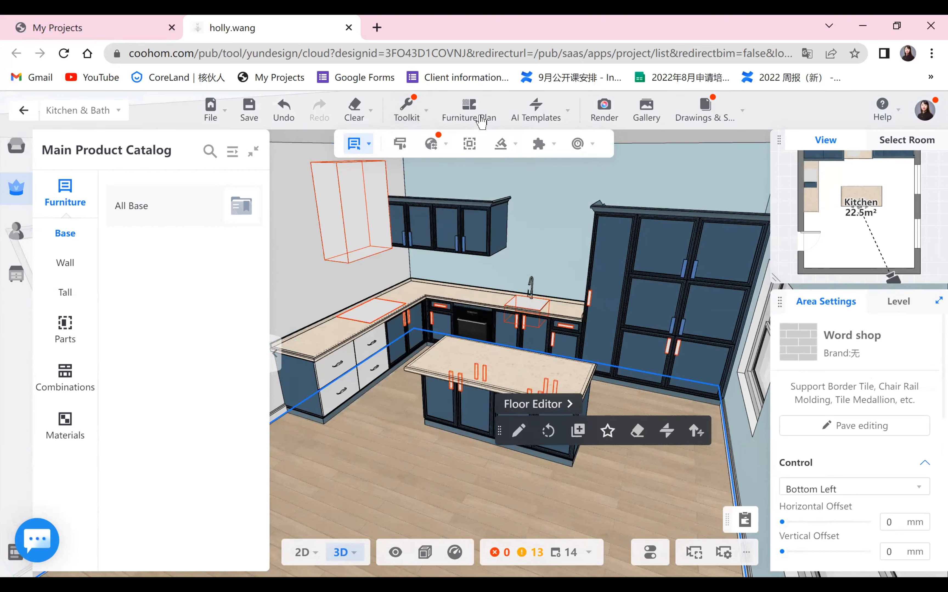
click(432, 145)
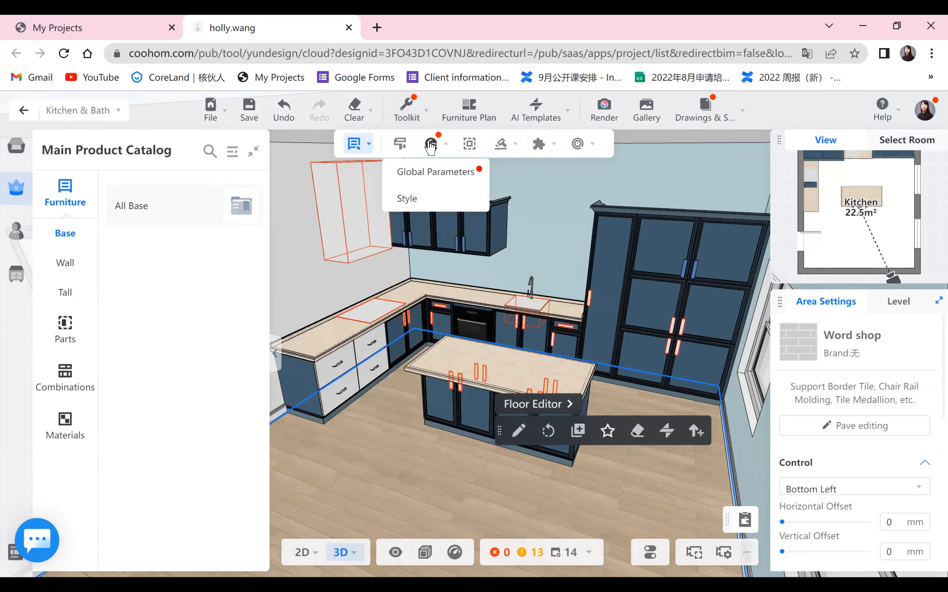
click(407, 200)
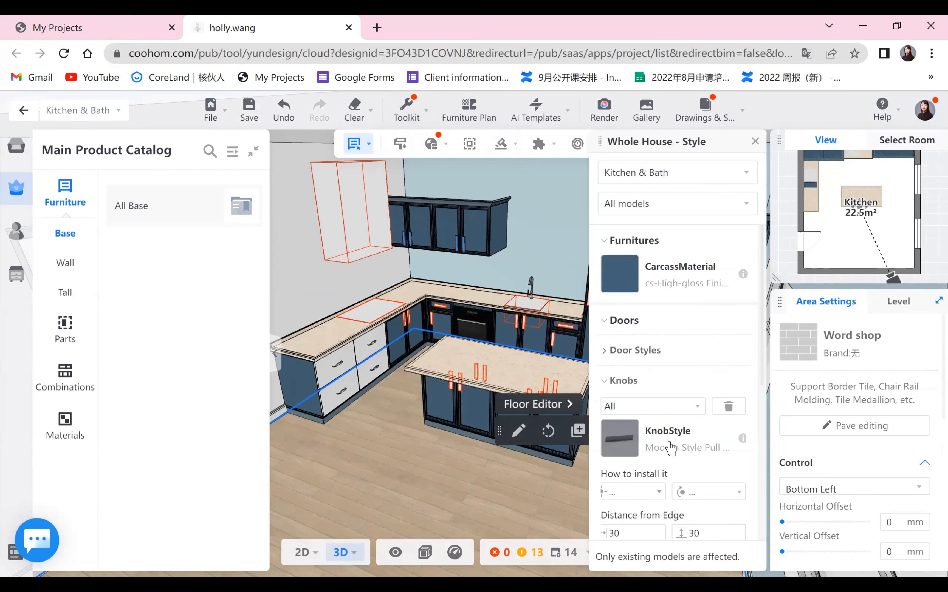
scroll(671, 447, down, 8)
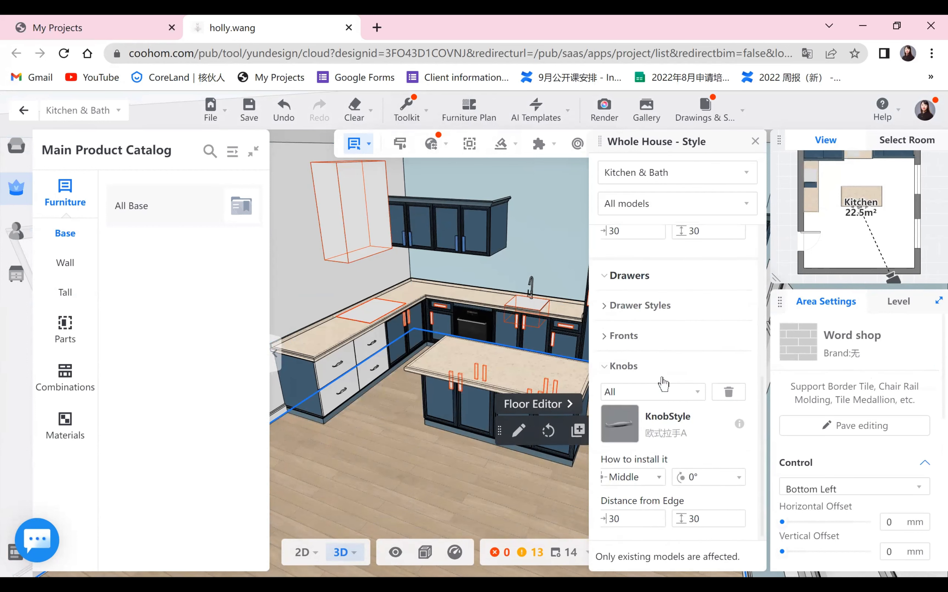
click(621, 332)
click(623, 370)
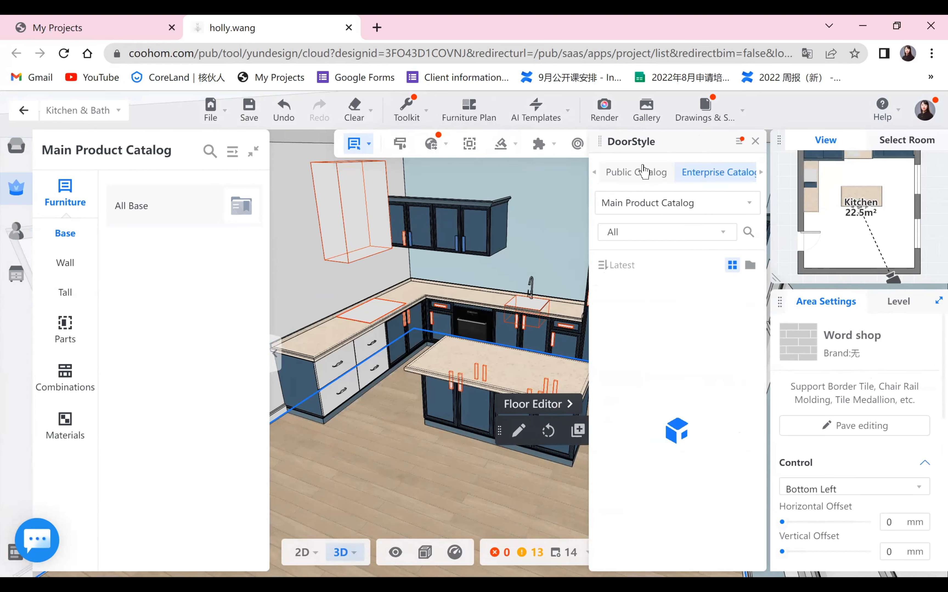
scroll(712, 379, down, 10)
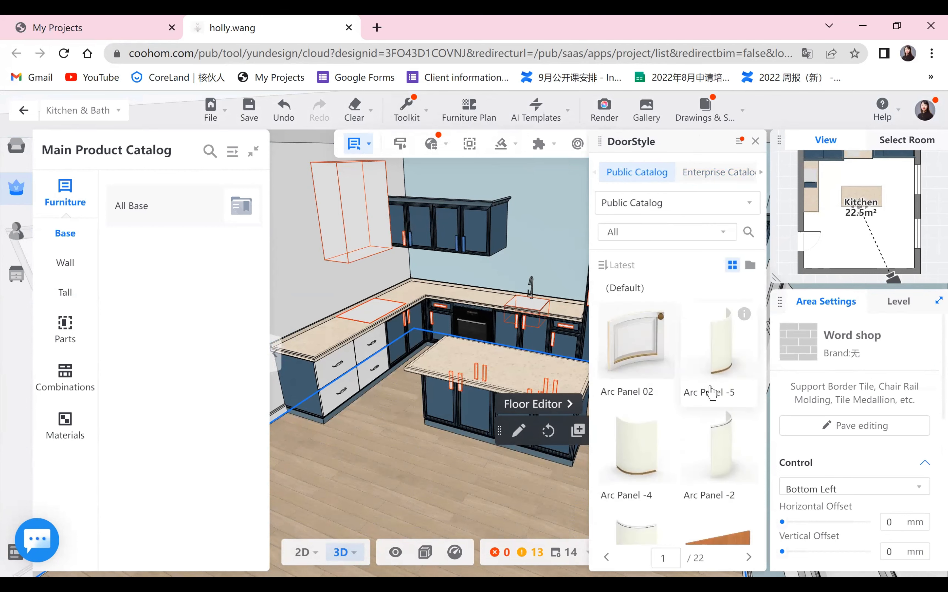
scroll(711, 402, down, 10)
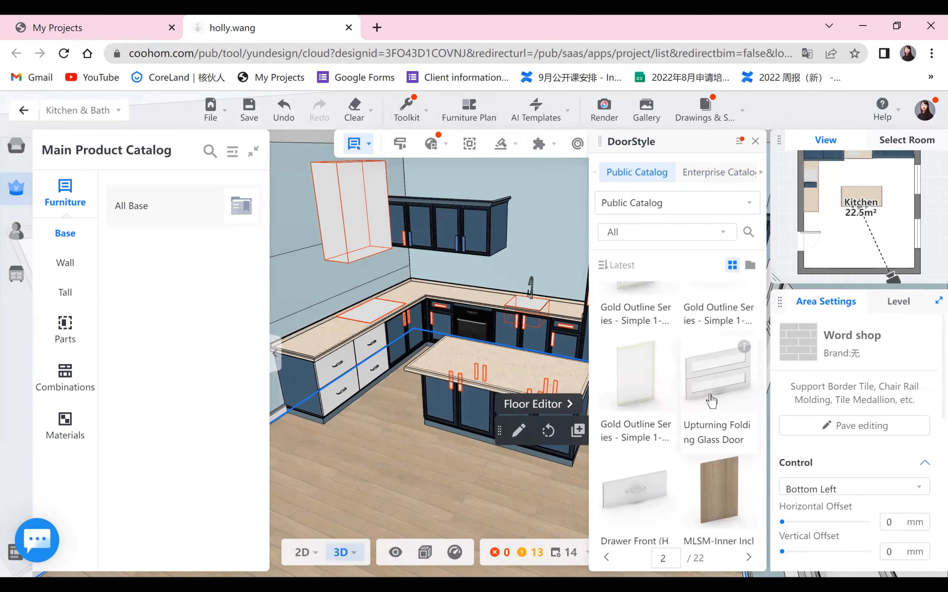
click(726, 362)
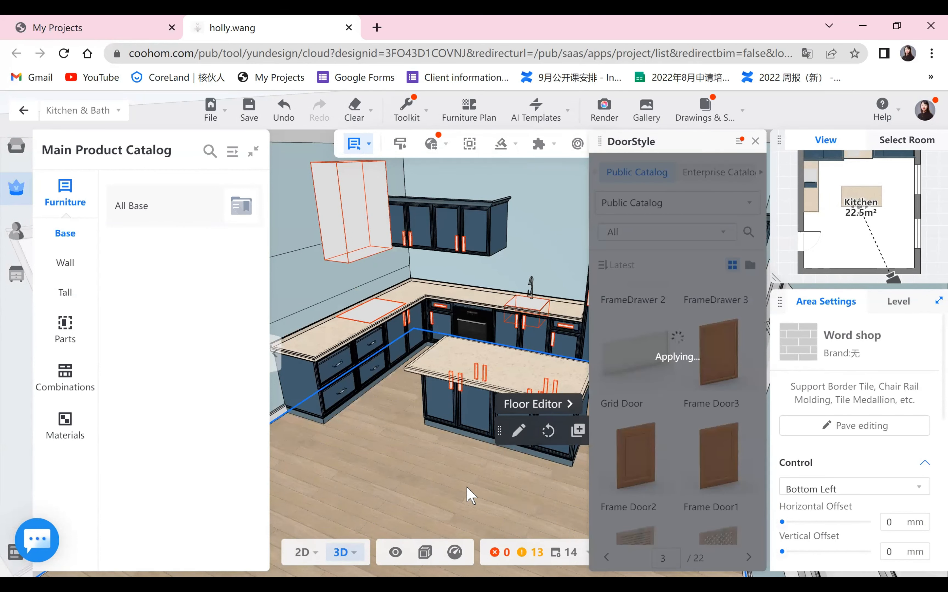
click(755, 141)
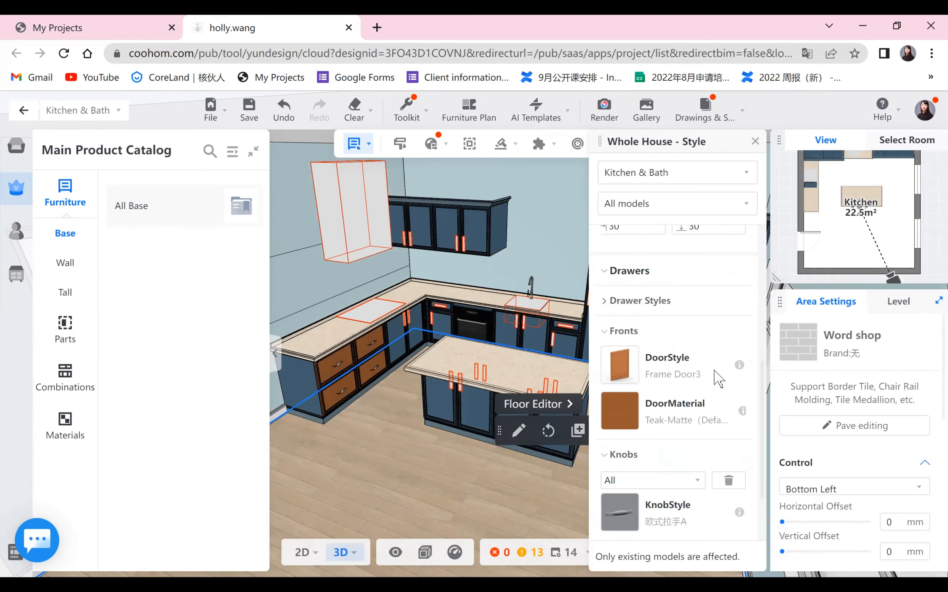
- Set the drawer front material to cs-High-gloss Finish from the public catalog
click(632, 419)
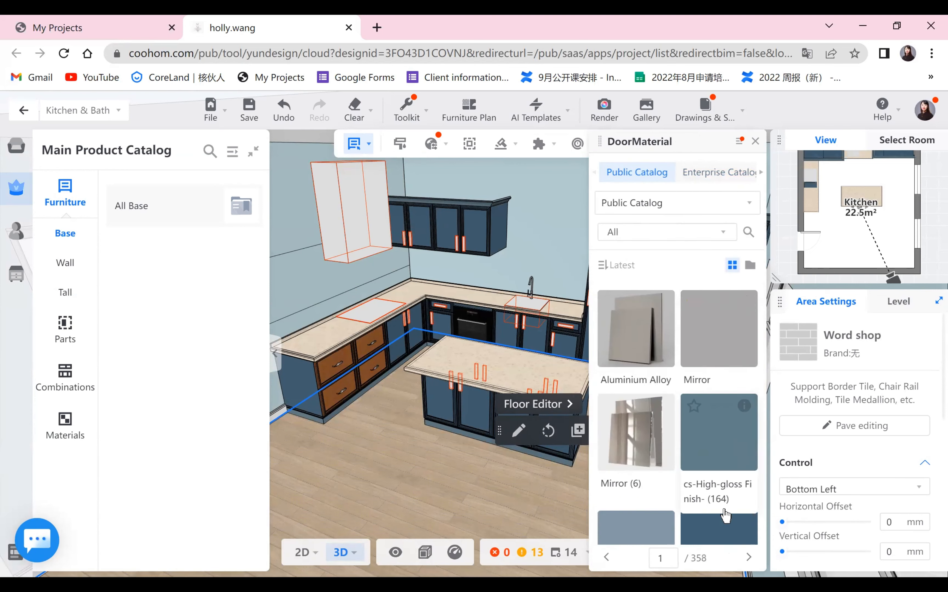
click(727, 531)
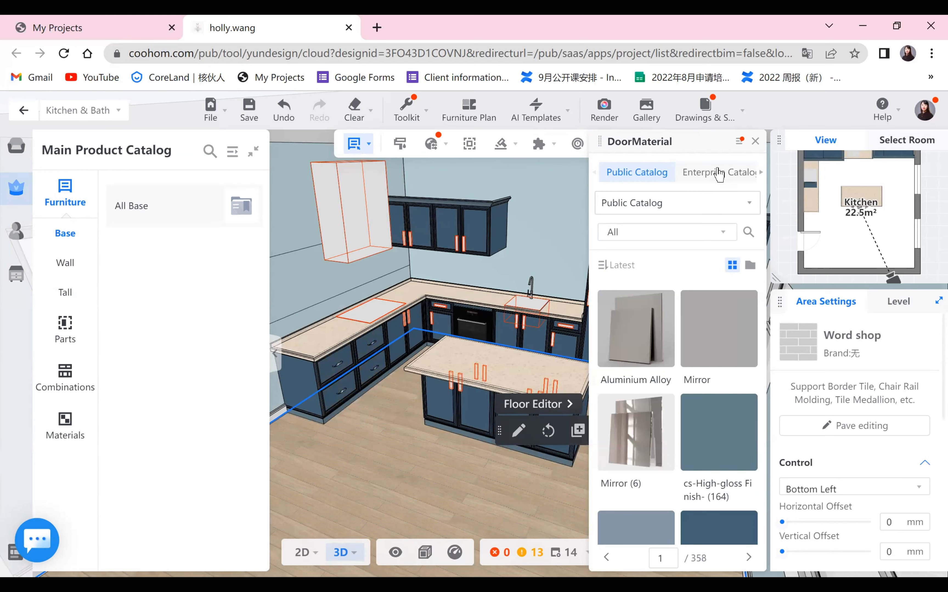
click(755, 142)
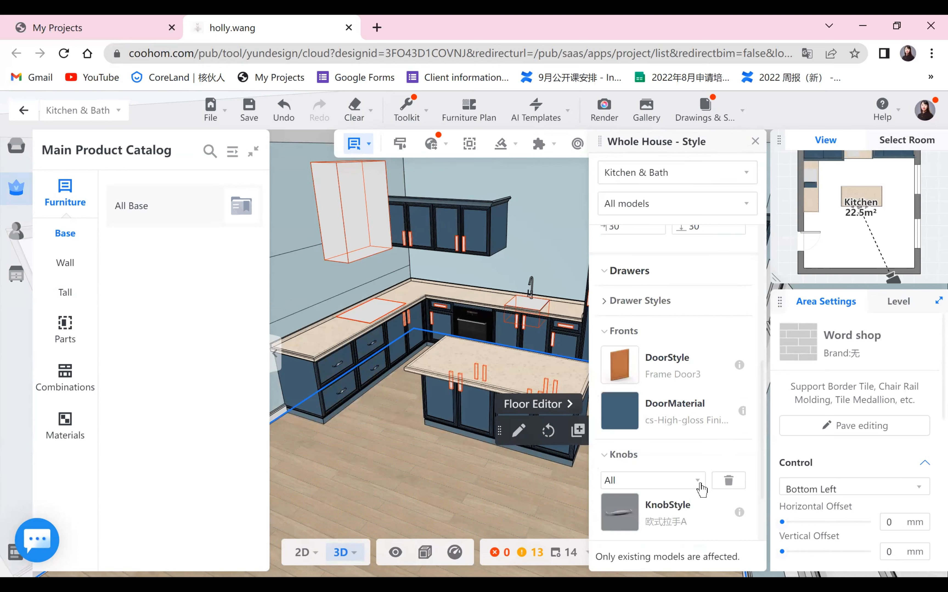
- Set the drawer knob style to Modern Style Pull -199 from the public catalog and close the style panel
click(620, 511)
click(641, 183)
scroll(662, 423, down, 5)
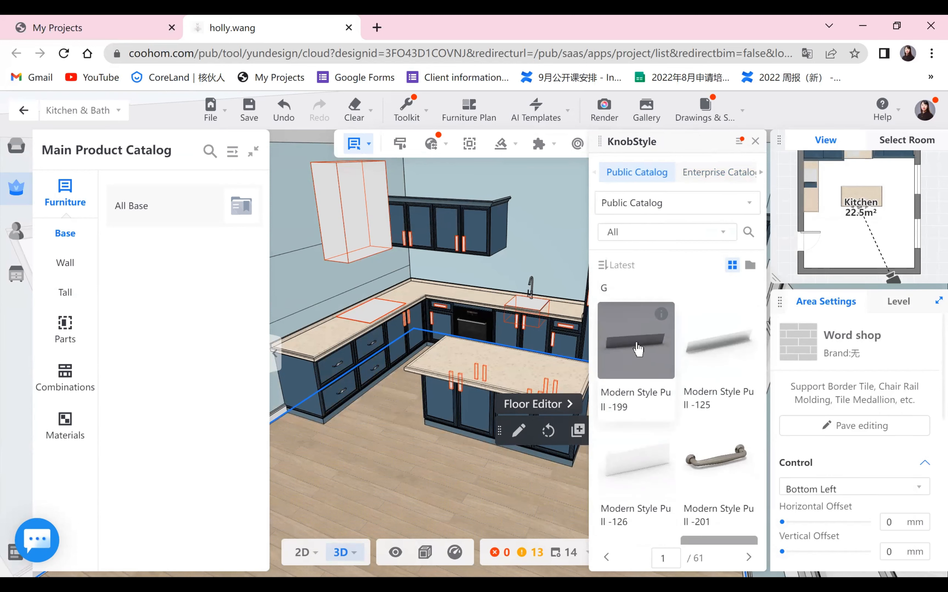
click(606, 515)
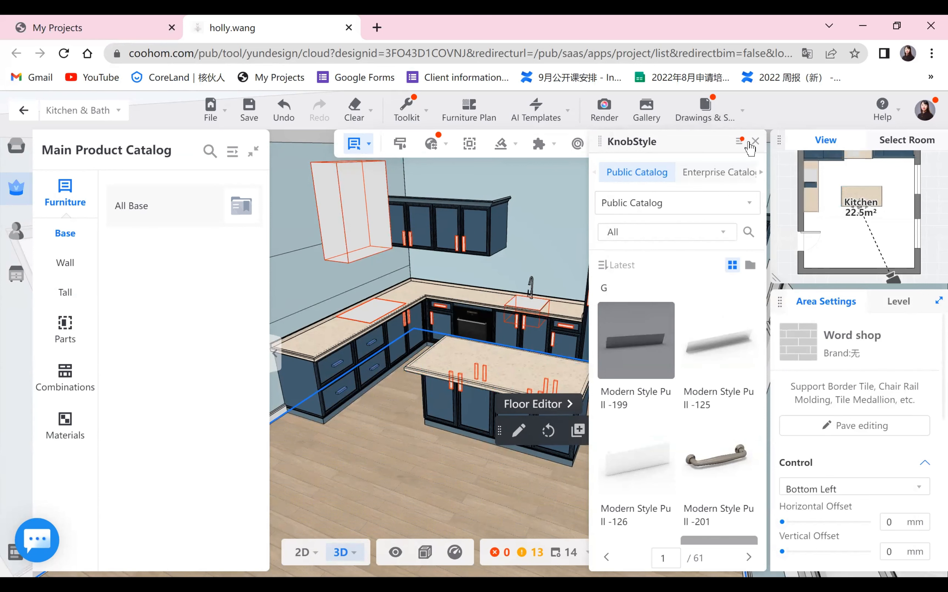
scroll(432, 459, up, 1)
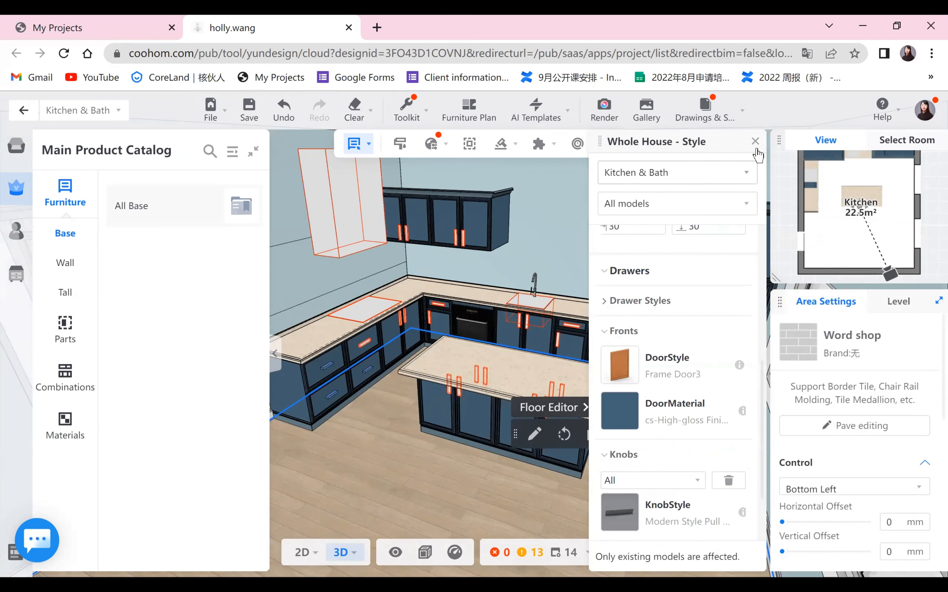
click(755, 142)
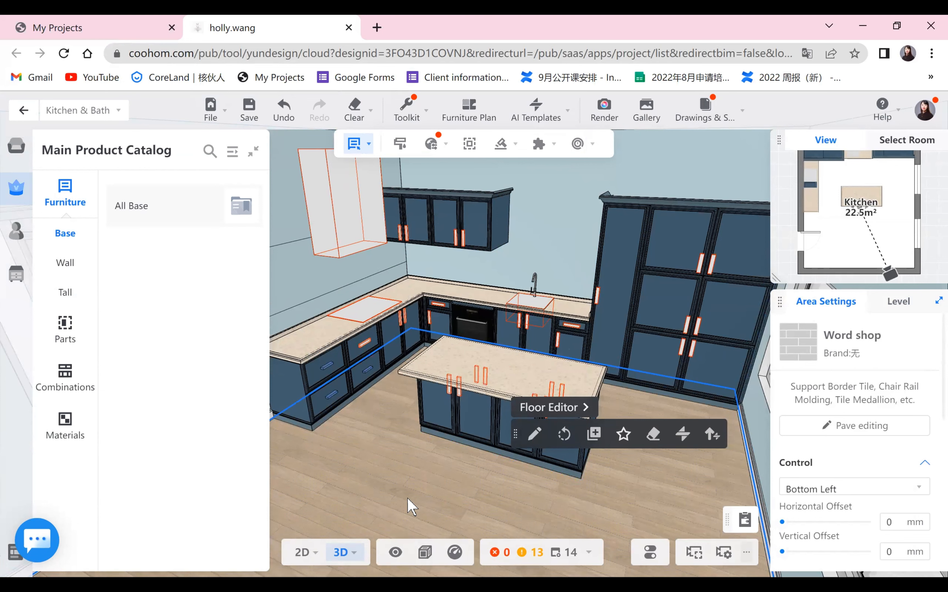
- Reload the browser page, confirming the reload
scroll(407, 498, down, 3)
drag(407, 498, 554, 468)
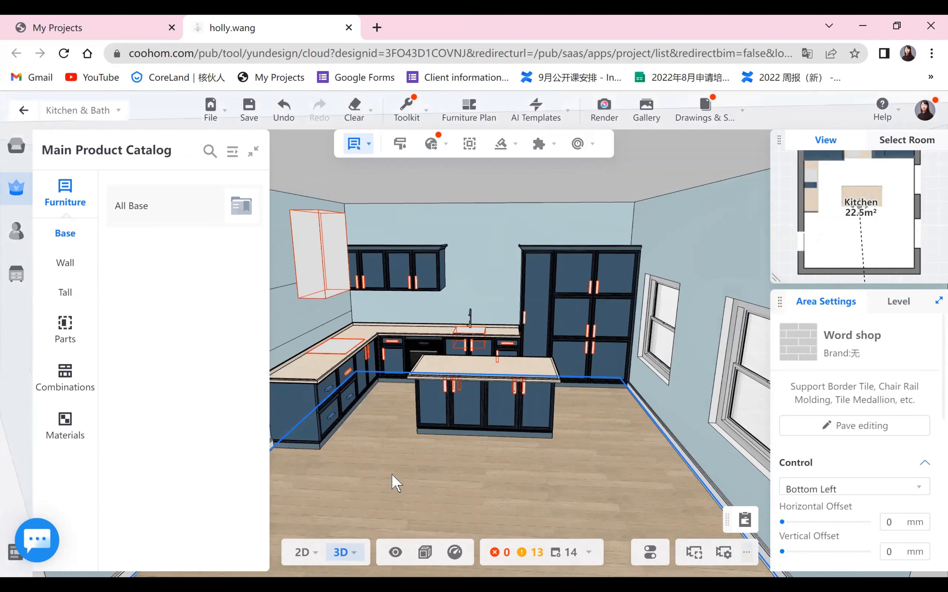
scroll(470, 496, up, 3)
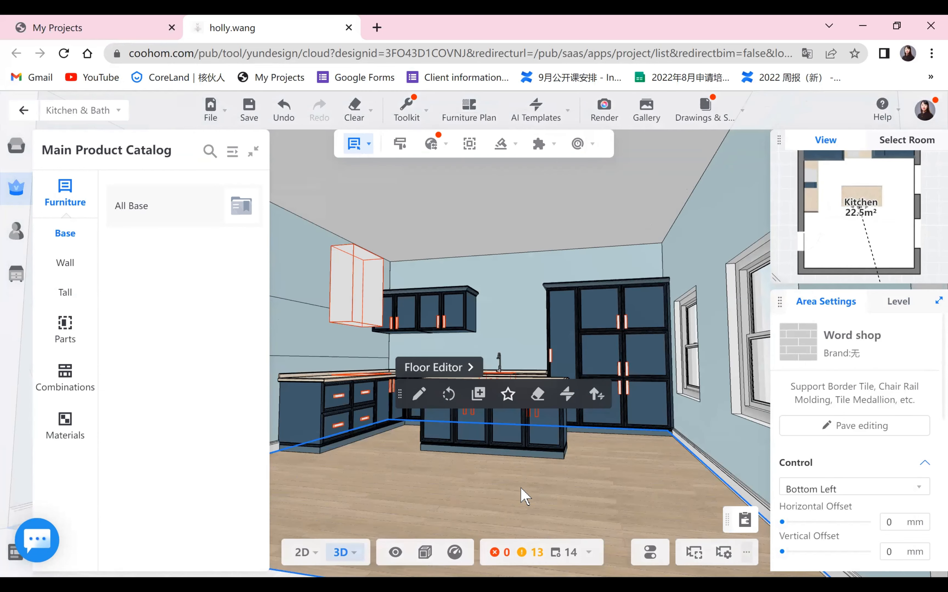
drag(503, 509, 662, 202)
key(F5)
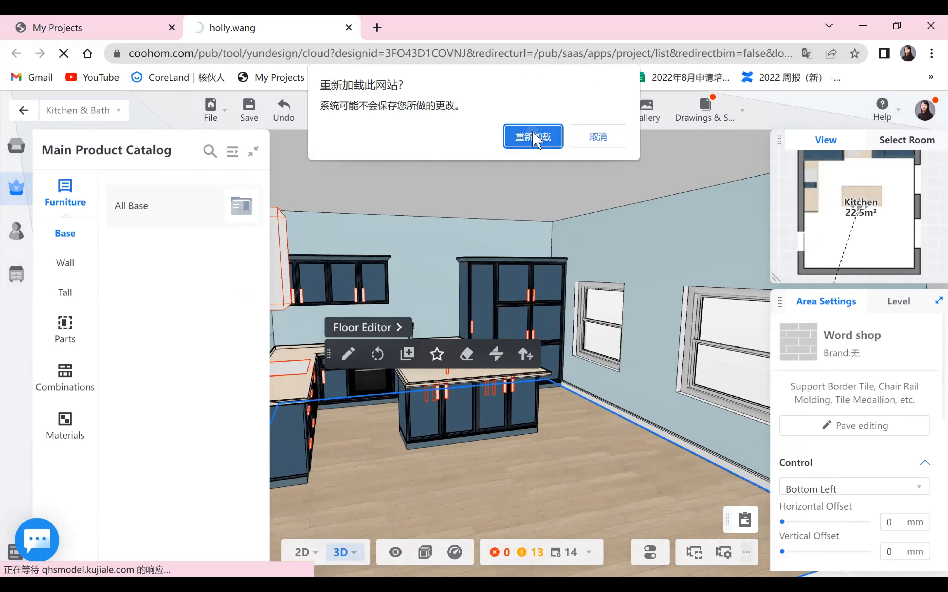
click(533, 136)
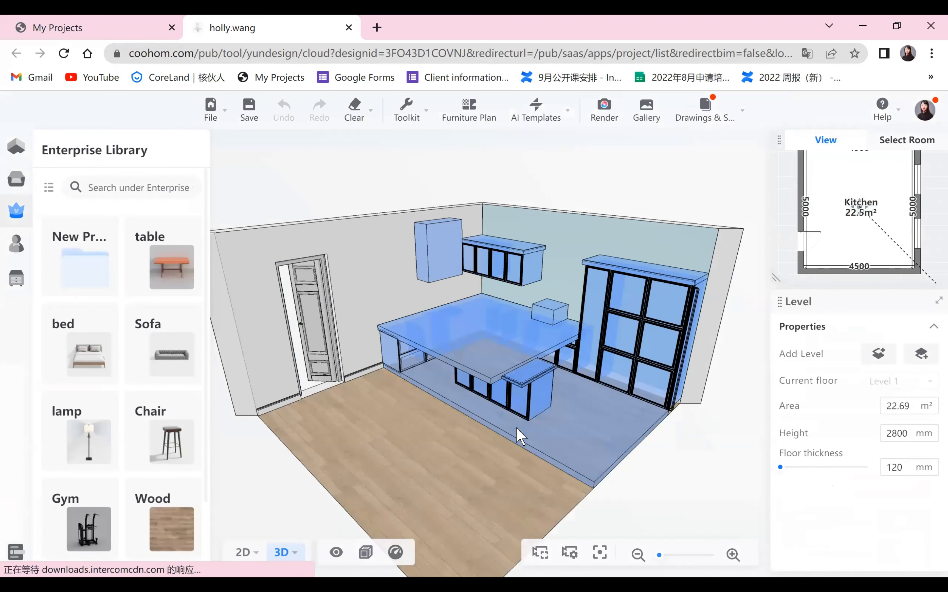
- Open the Kitchen & Bath cabinet tool and bring up the whole-house style settings for the kitchen
mouse_move(41, 235)
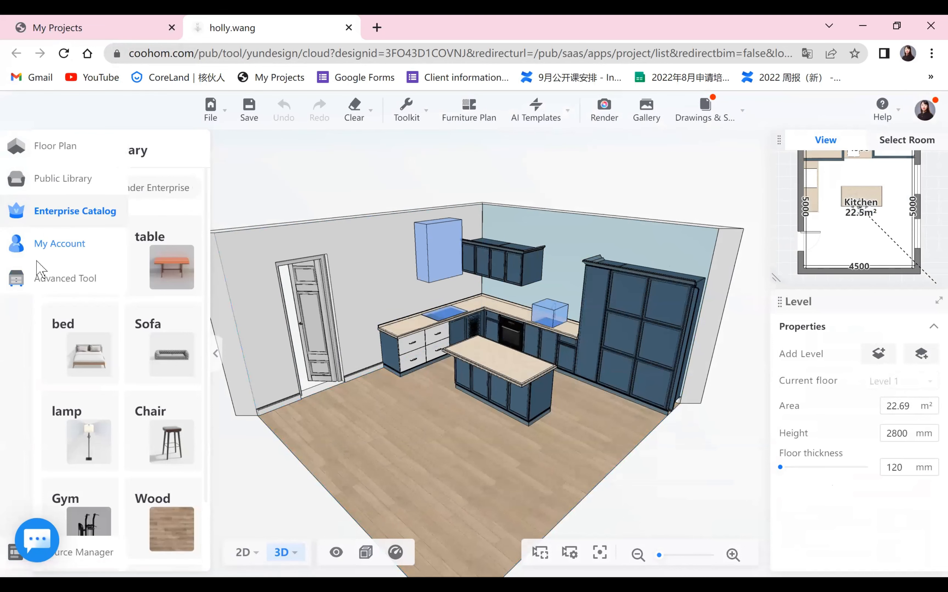
click(57, 279)
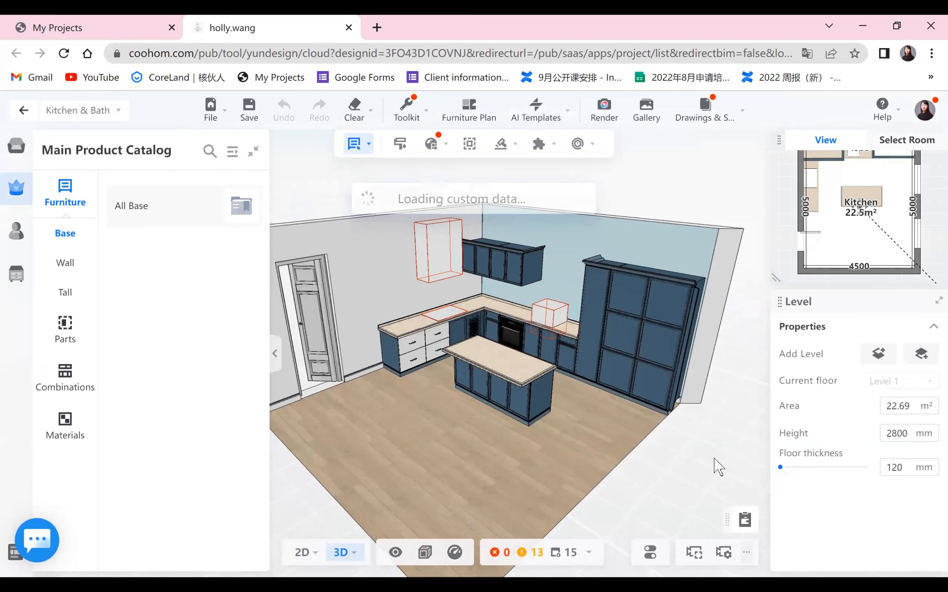
scroll(378, 462, up, 5)
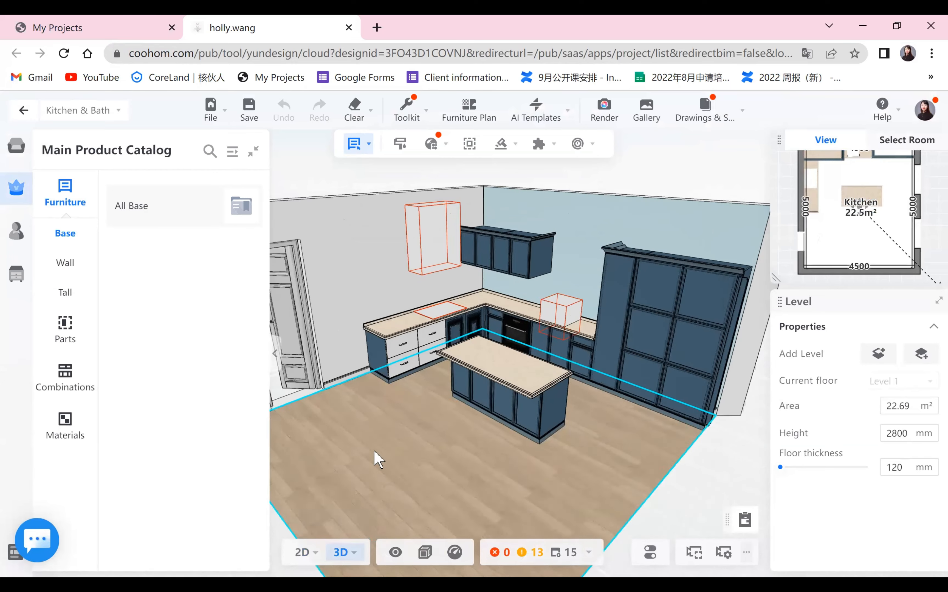
drag(381, 471, 386, 449)
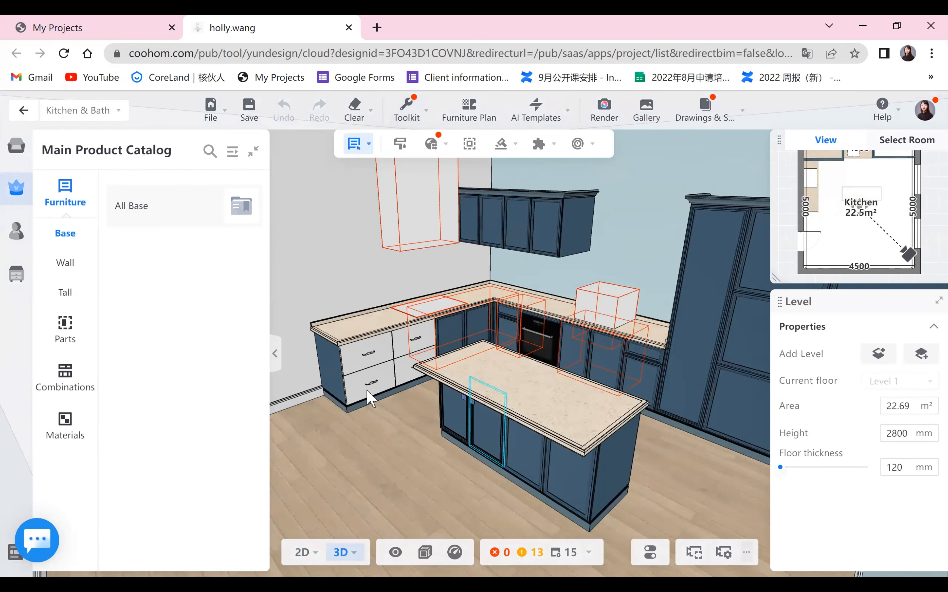
click(408, 472)
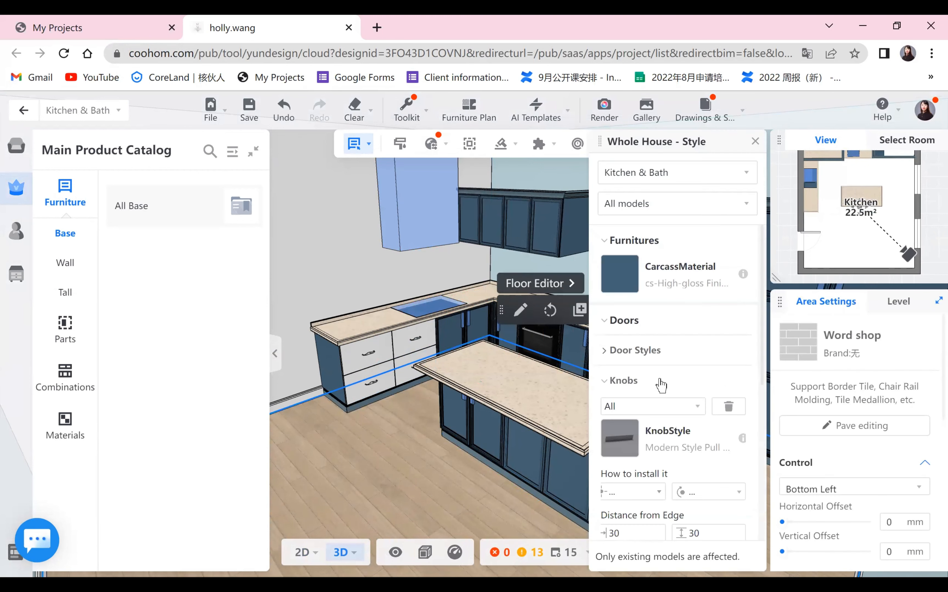
- Set the drawer front style of the kitchen cabinets to Frame Door3 from the public catalog
scroll(666, 392, down, 5)
click(624, 331)
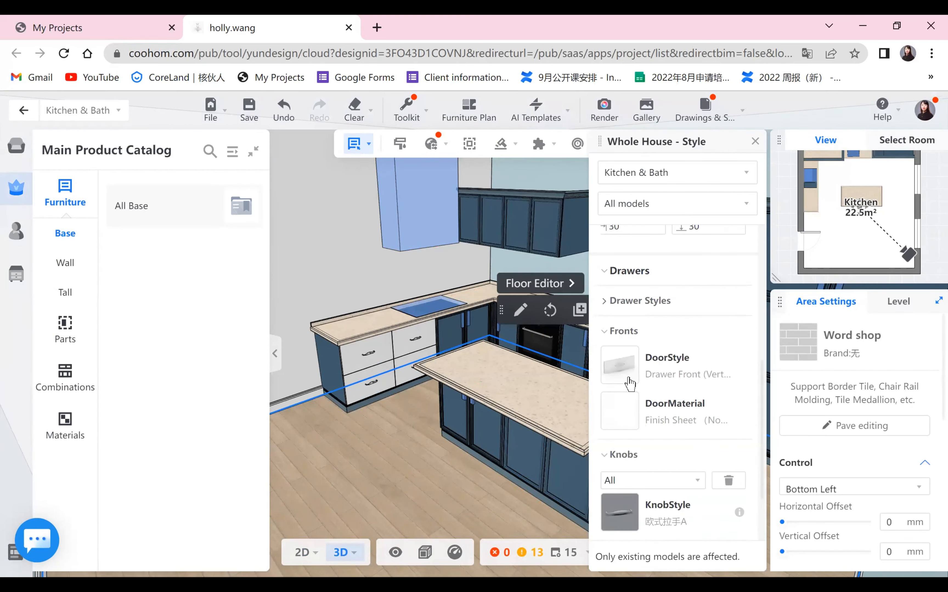
click(619, 362)
click(637, 173)
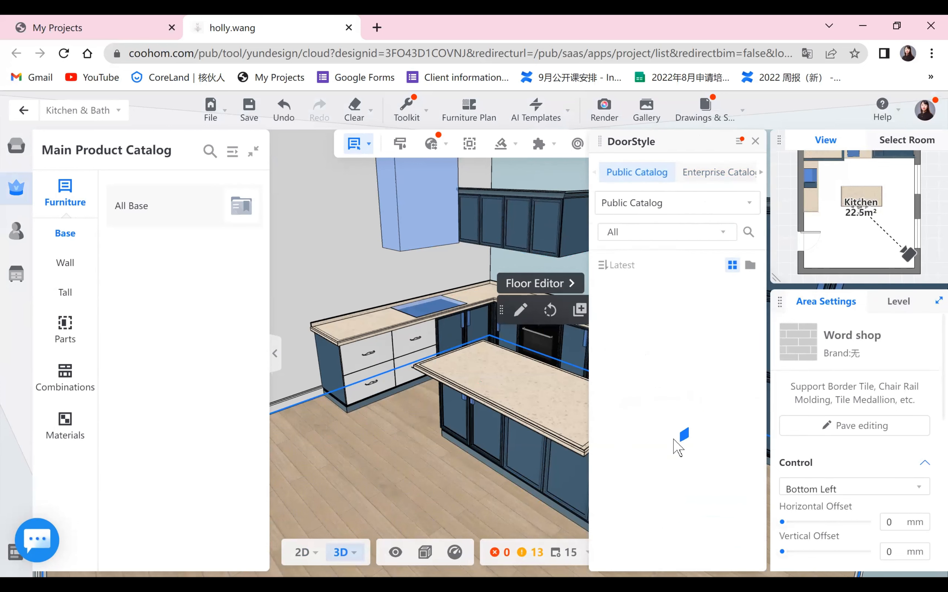
scroll(680, 447, down, 10)
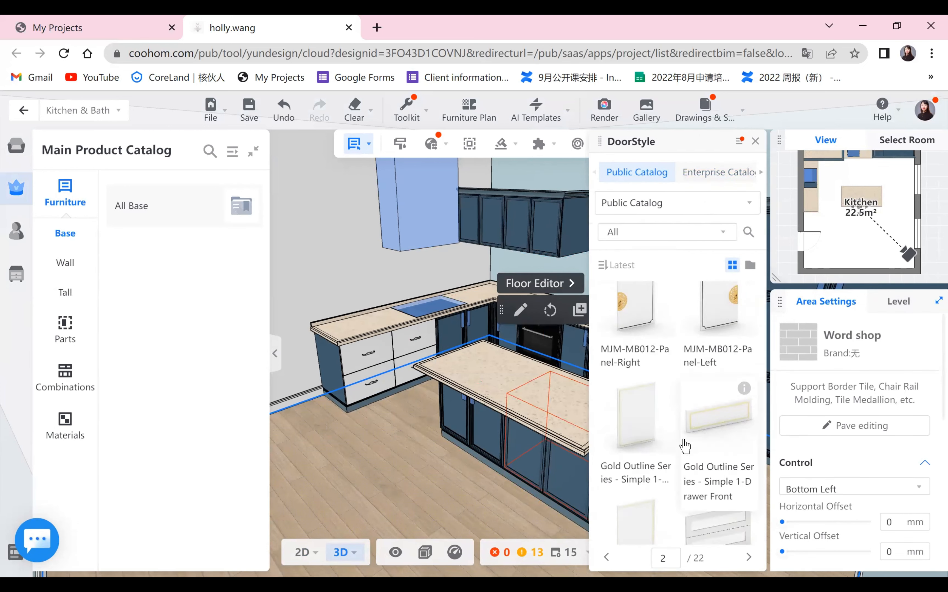
scroll(683, 441, down, 5)
click(678, 483)
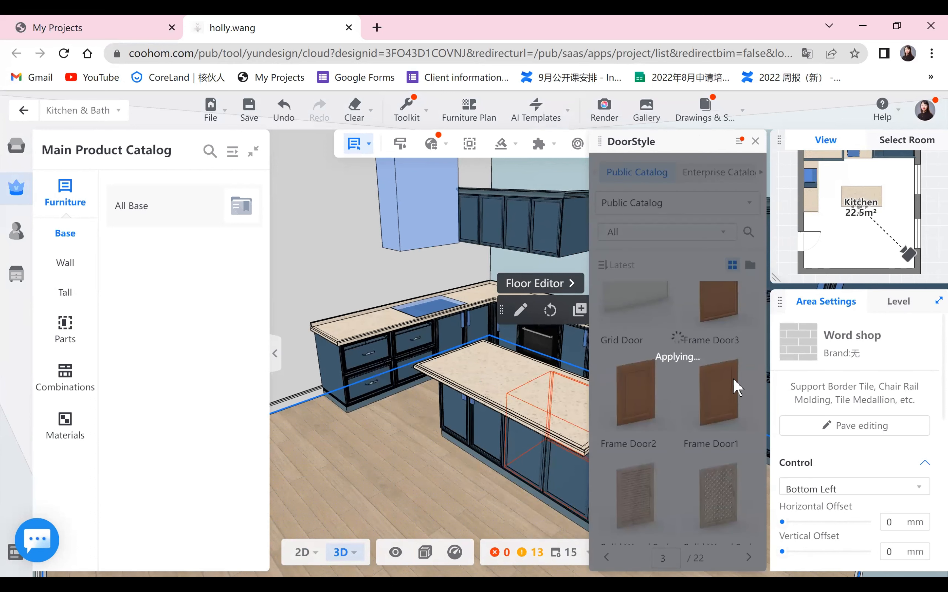
- Set the drawer front material to cs-High-gloss Finish from the public catalog and close the material picker
click(617, 410)
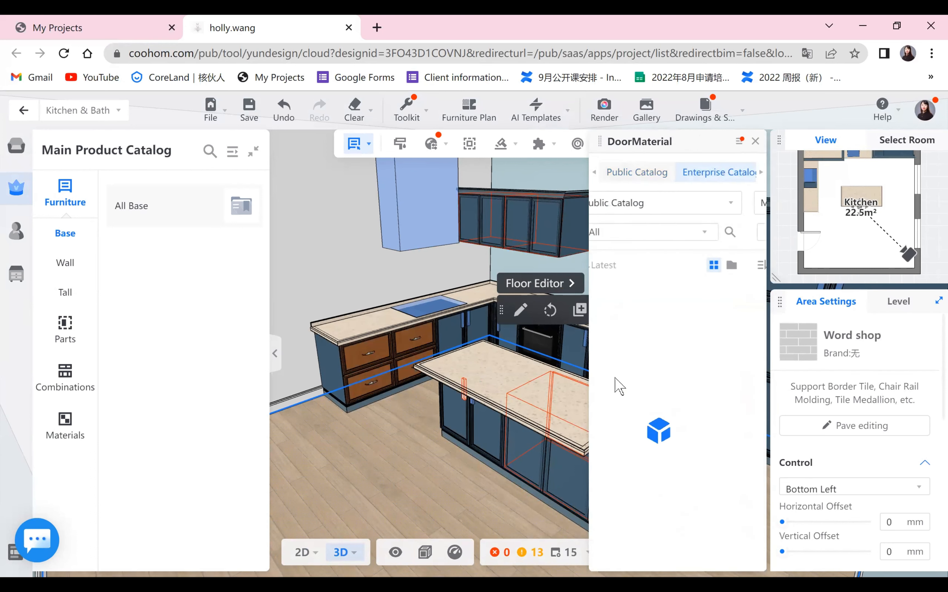
click(627, 172)
click(717, 523)
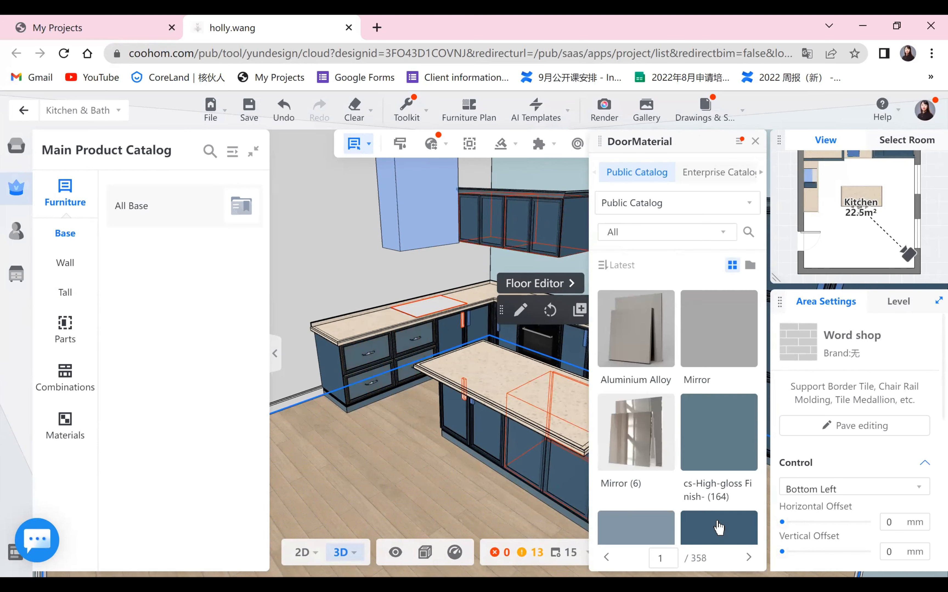
click(720, 528)
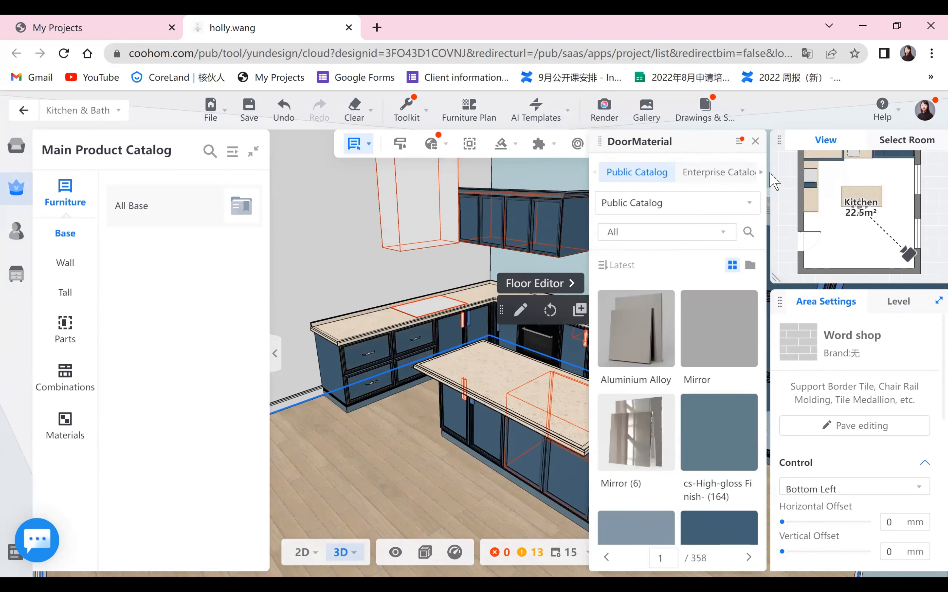
click(754, 142)
- Set the drawer knob style to Modern Style Pull -199 from the public catalog and close the style panels
click(619, 511)
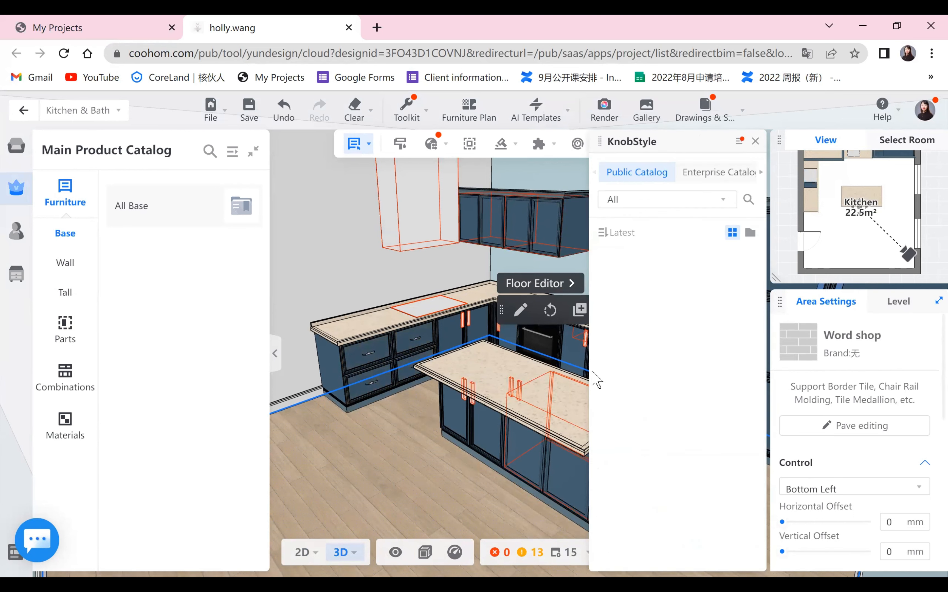
click(710, 173)
click(628, 173)
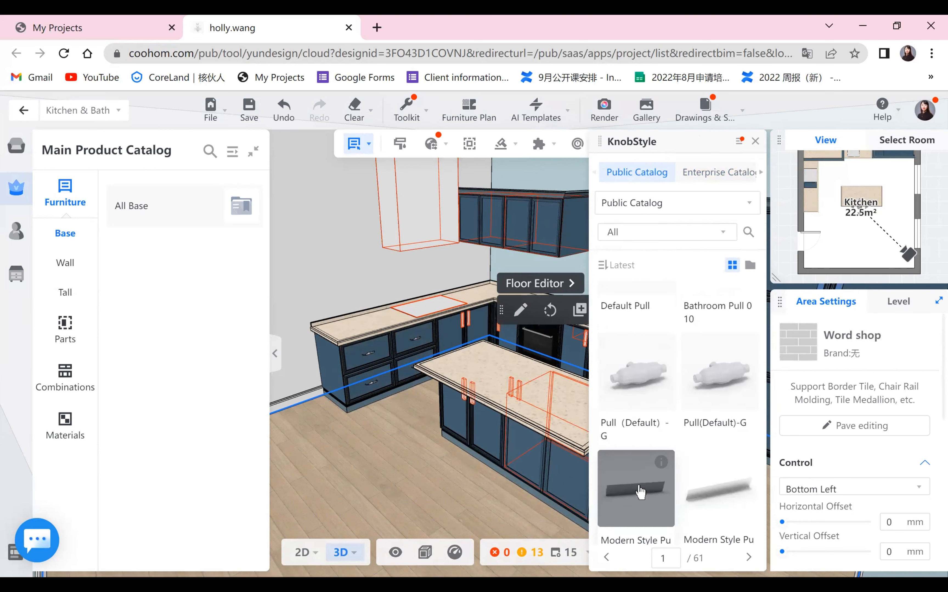
click(642, 497)
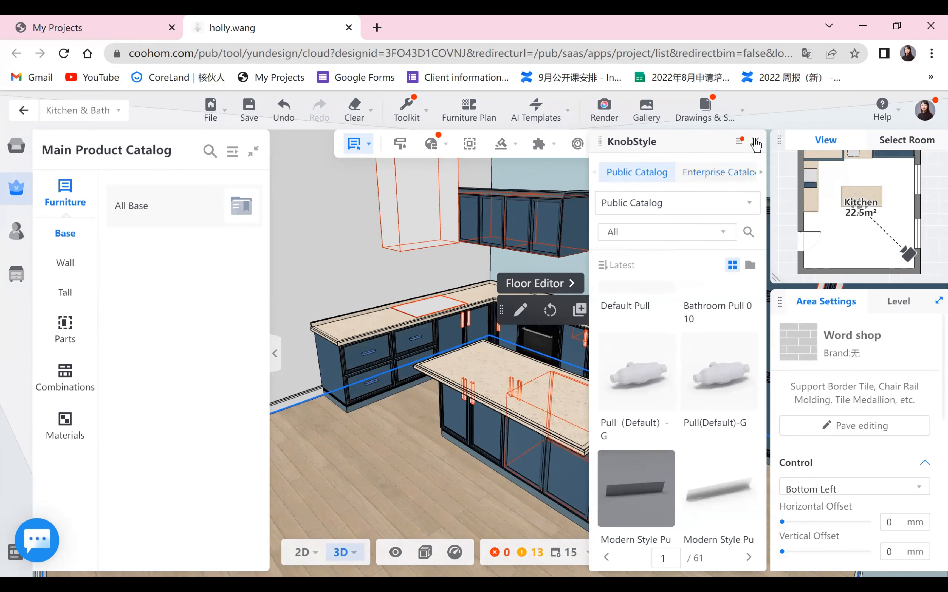
click(755, 141)
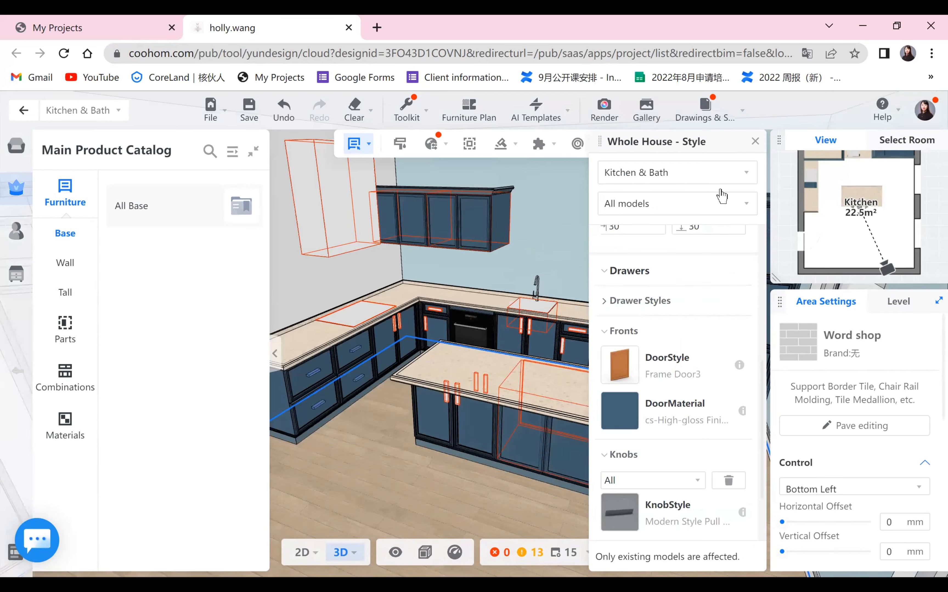
click(754, 142)
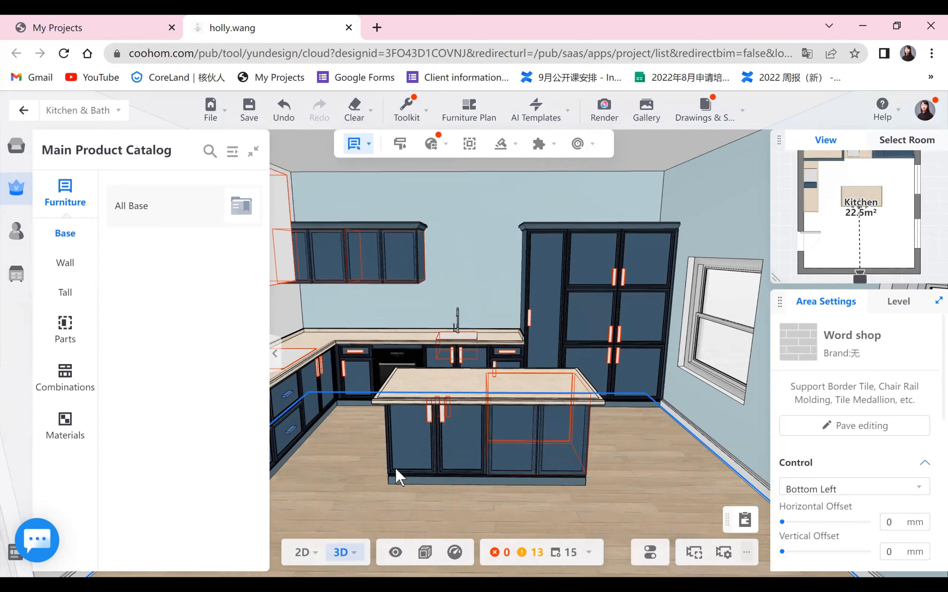
- Inspect the style settings of the island base cabinets, including carcass, door and knob
click(396, 475)
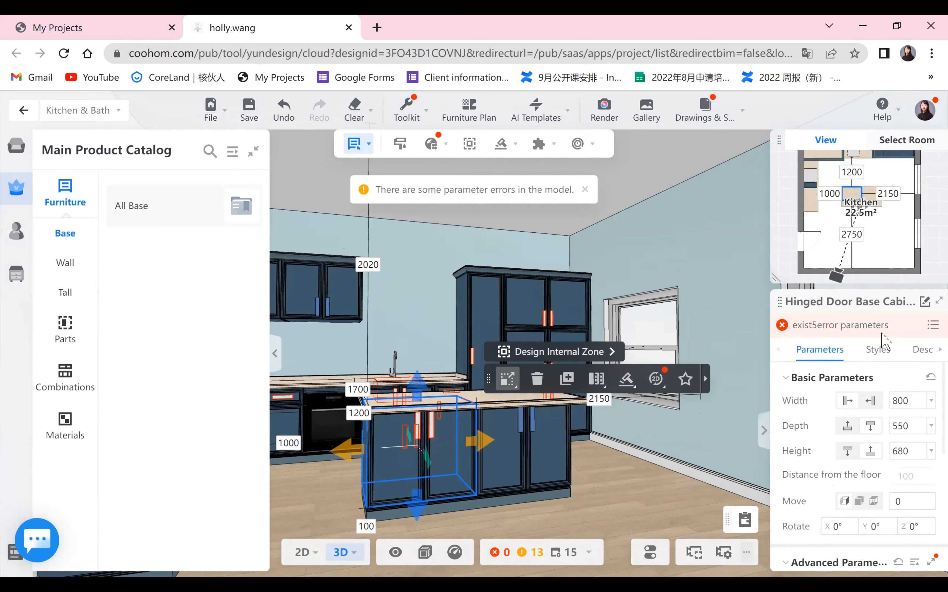
click(871, 366)
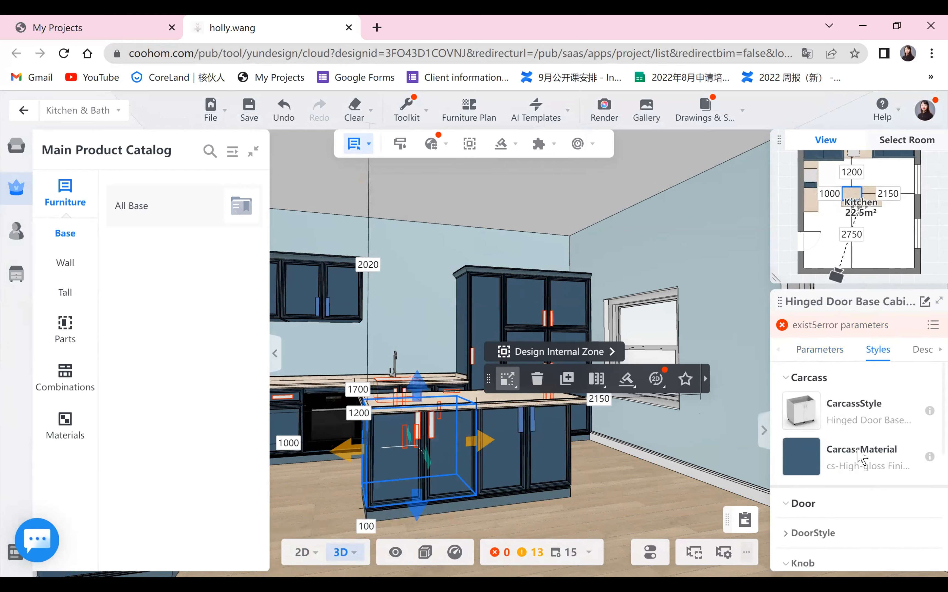
scroll(858, 458, down, 5)
click(917, 447)
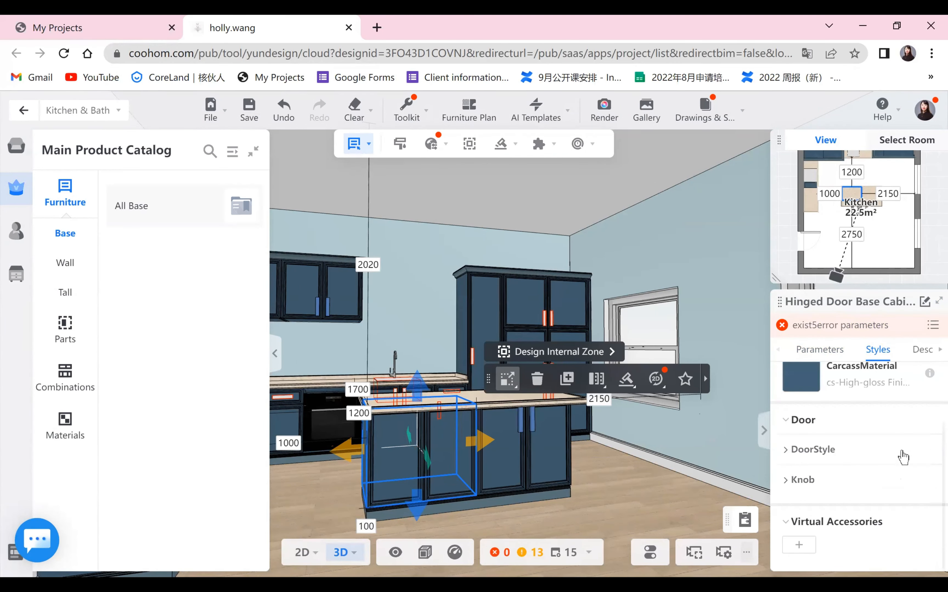
click(499, 462)
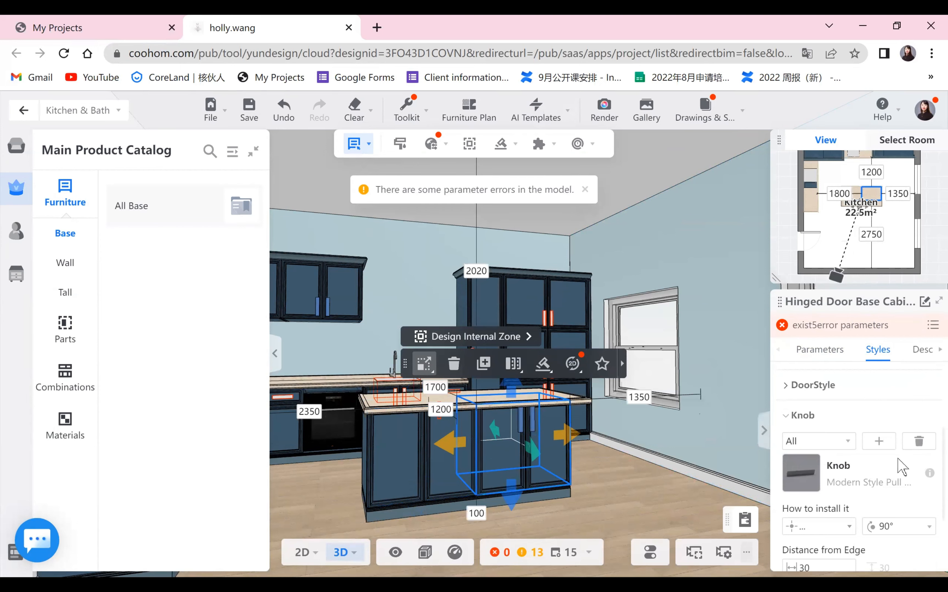
click(916, 446)
click(655, 505)
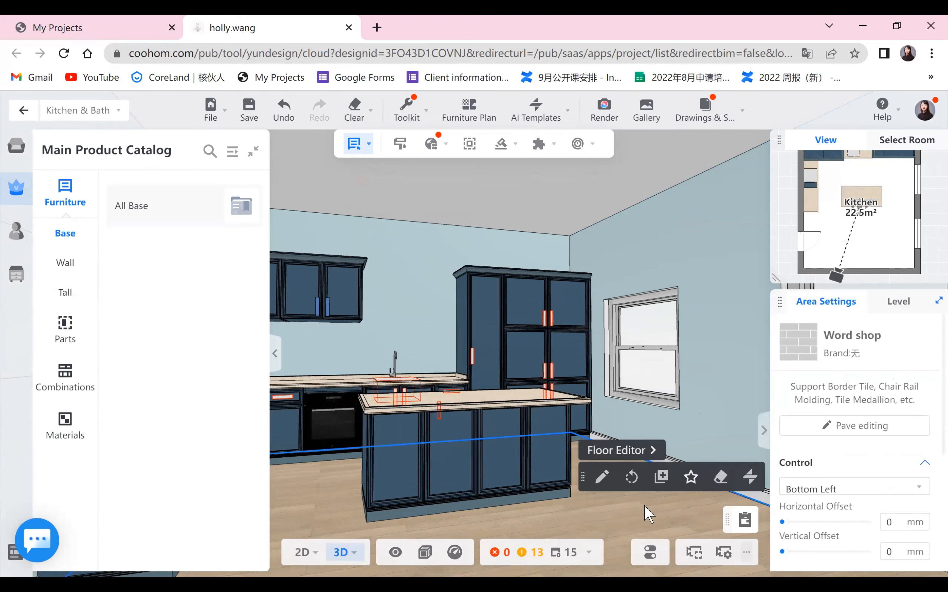
- Change the upper wall cabinet's door style to Blister Series 06-Six-grid Glass Door from the public catalog
right_drag(645, 505, 483, 473)
right_drag(463, 338, 441, 202)
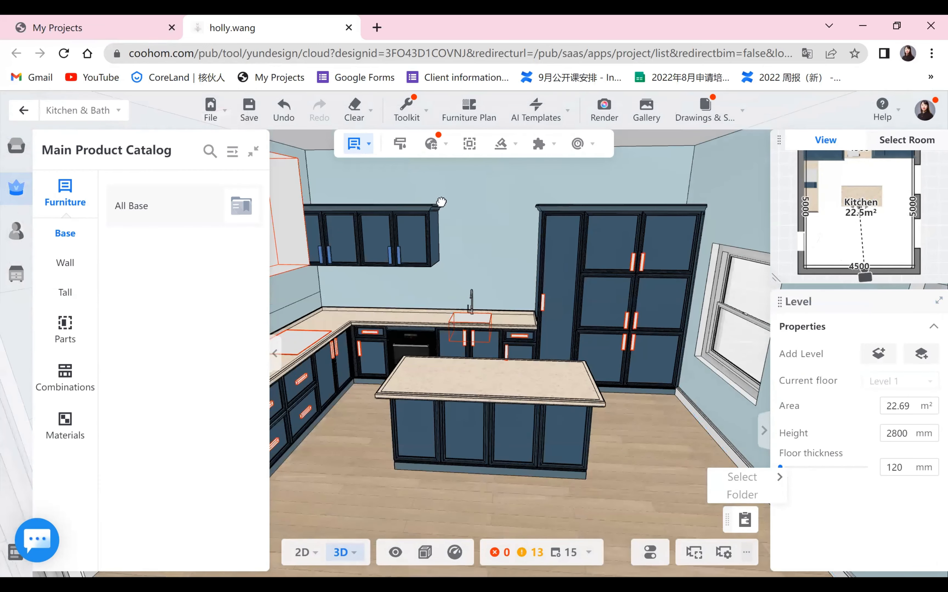
click(412, 232)
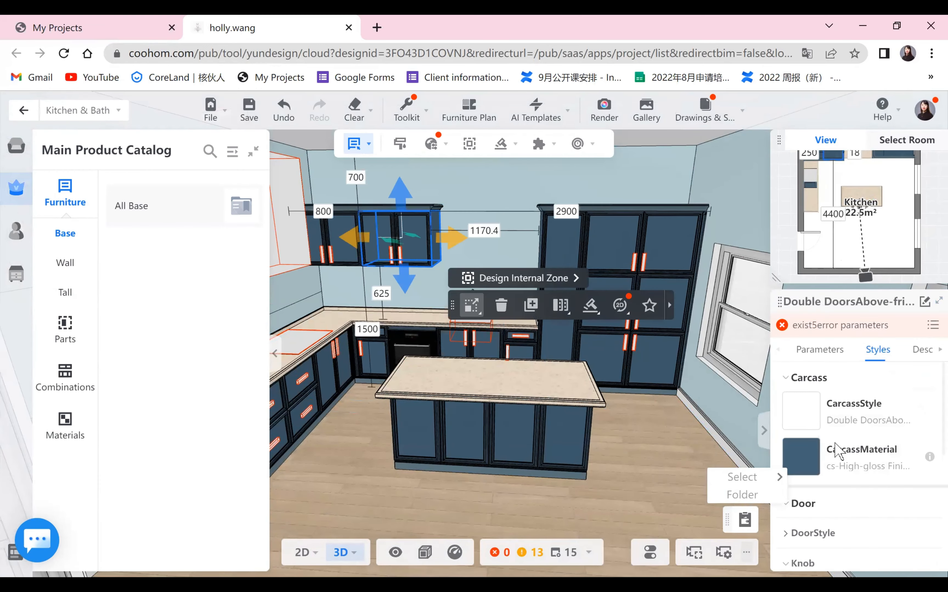
scroll(850, 392, down, 3)
scroll(844, 417, up, 2)
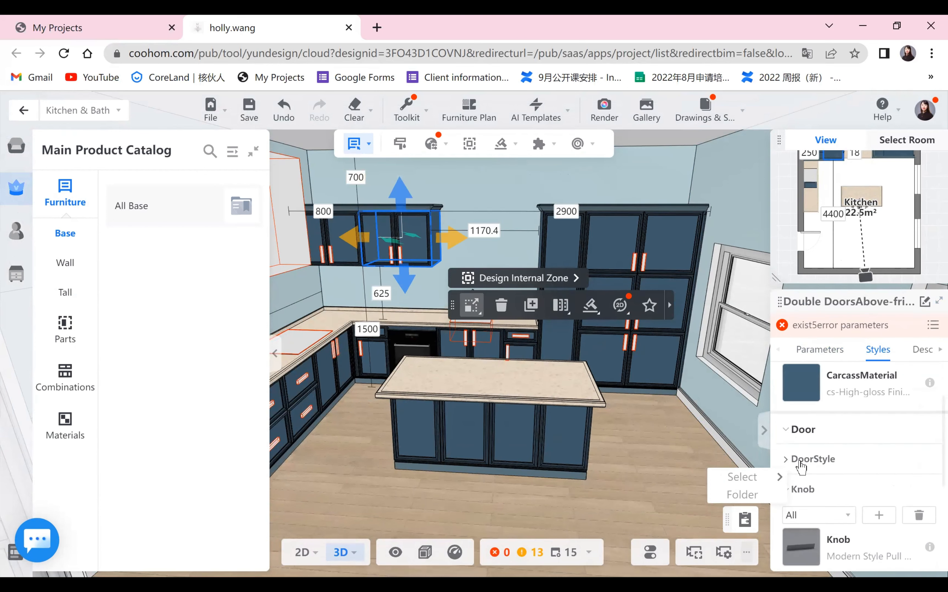
click(806, 458)
click(807, 505)
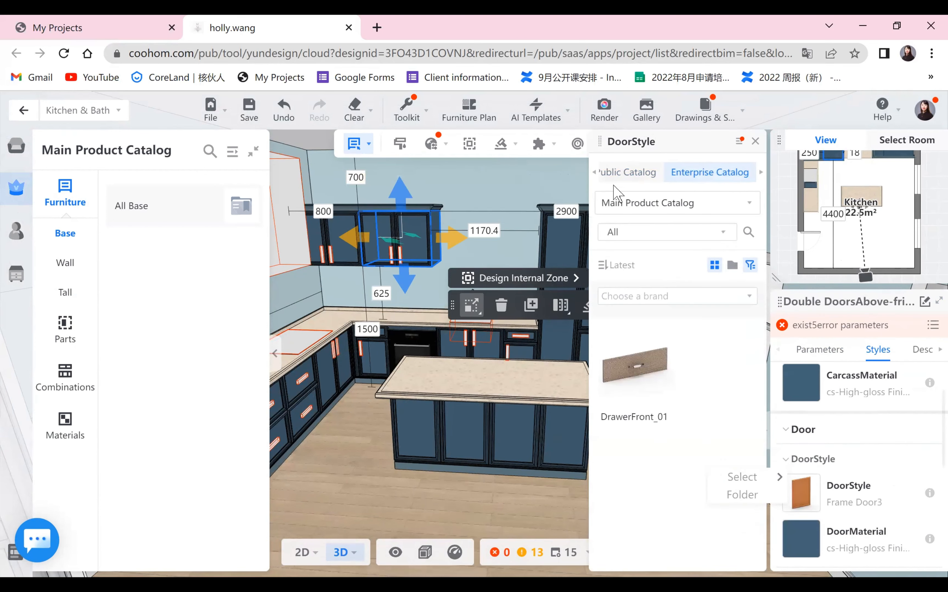
scroll(673, 352, down, 10)
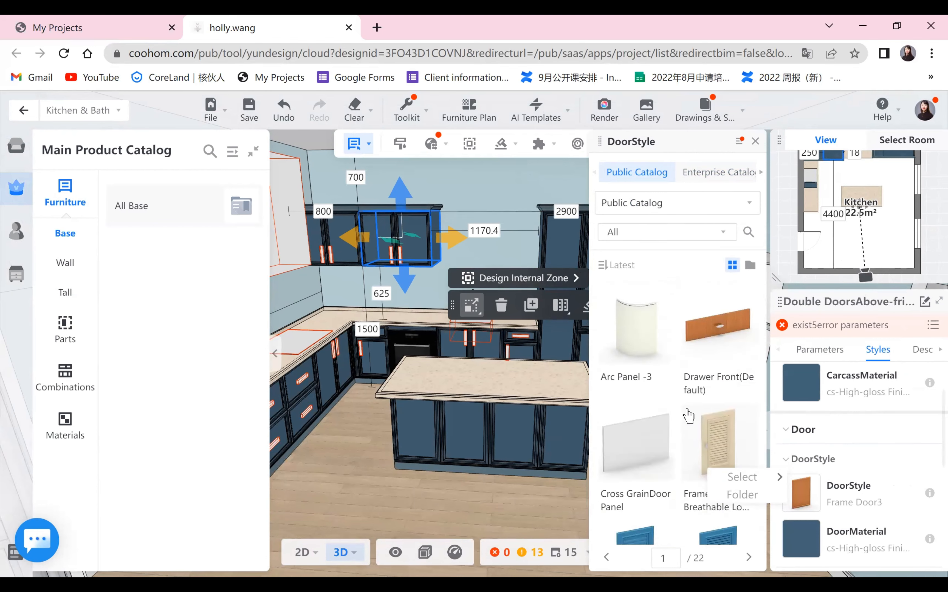
scroll(703, 426, down, 5)
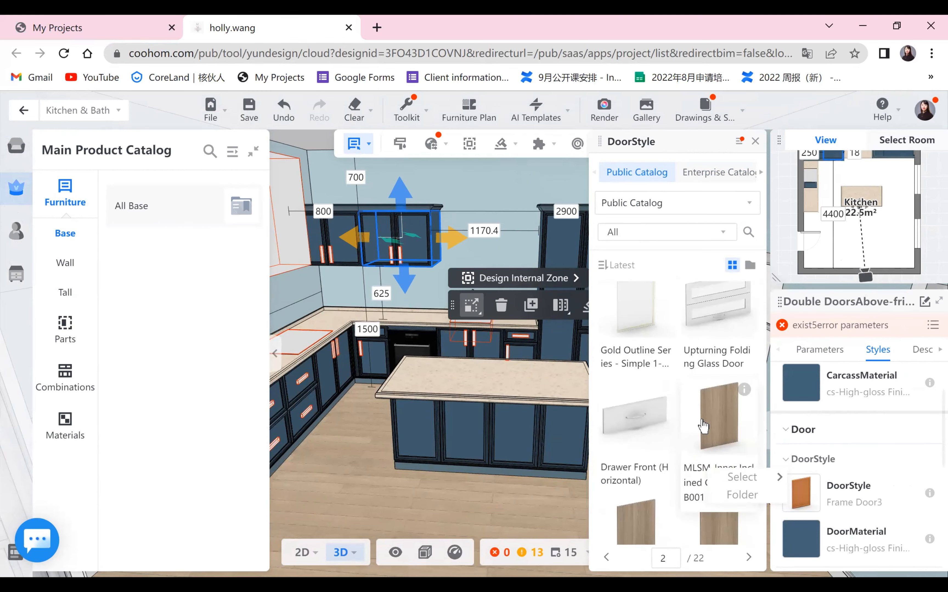
scroll(703, 426, down, 6)
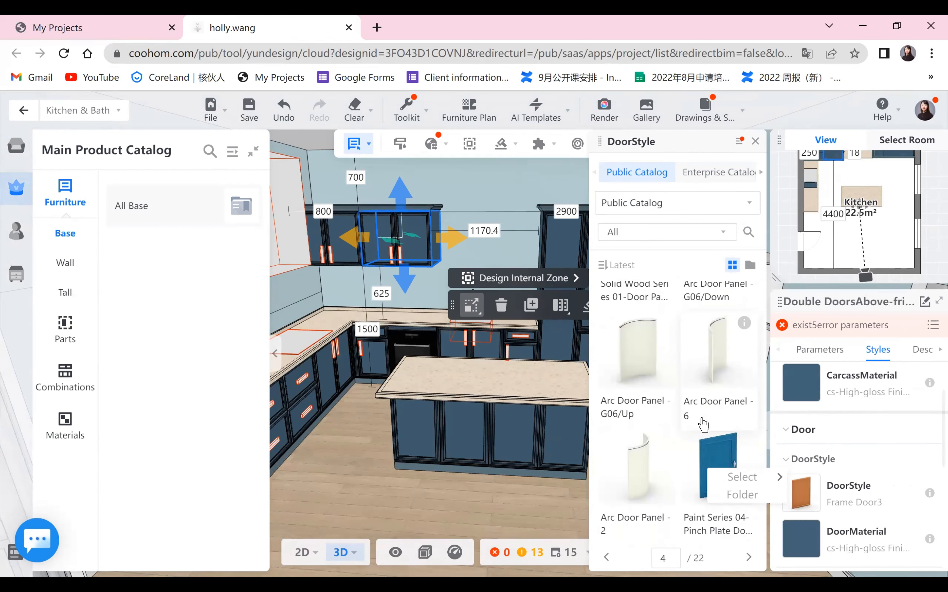
scroll(703, 426, down, 6)
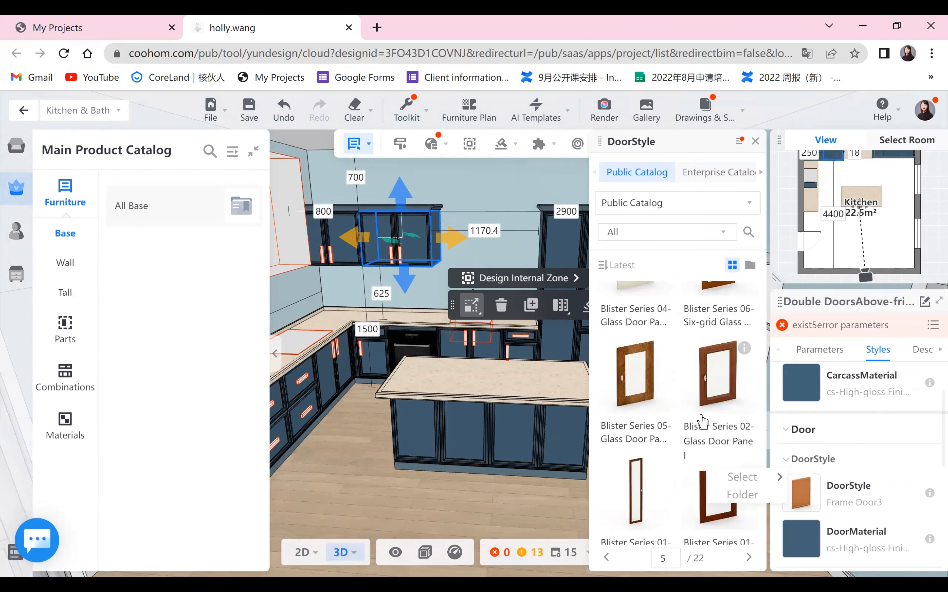
scroll(703, 421, down, 3)
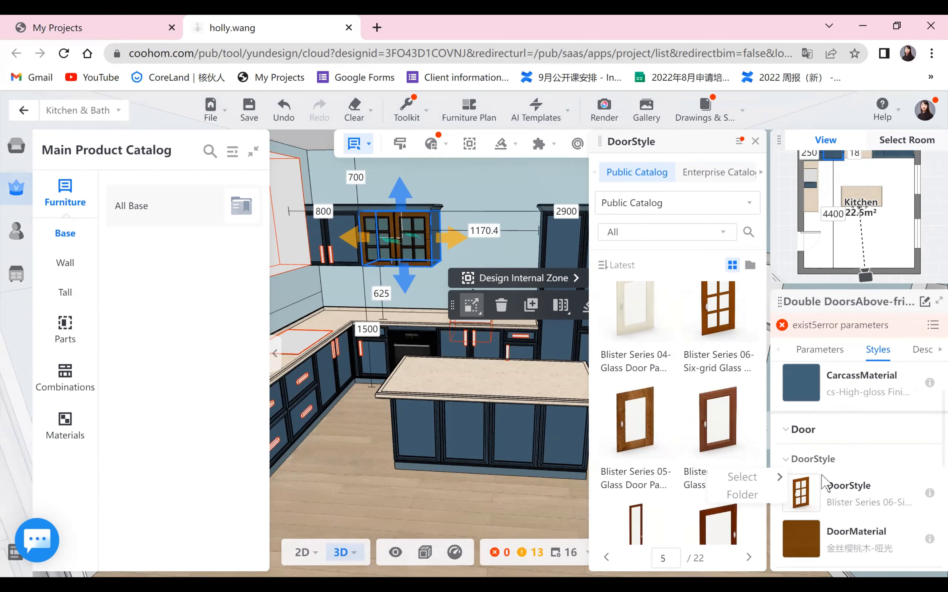
- Set the upper wall cabinet's door material to cs-High-gloss Finish from the public catalog
click(821, 476)
scroll(825, 527, down, 1)
click(805, 468)
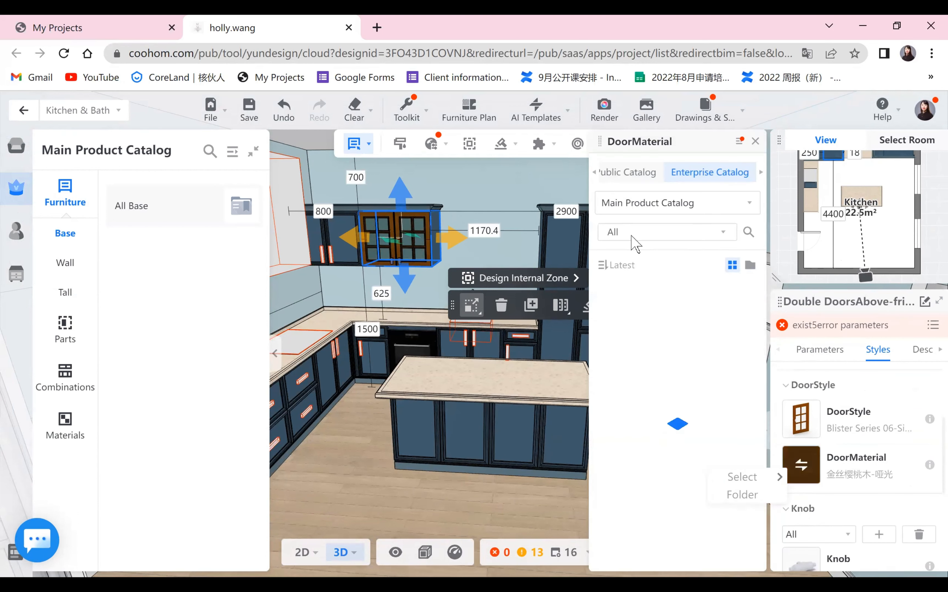
click(613, 171)
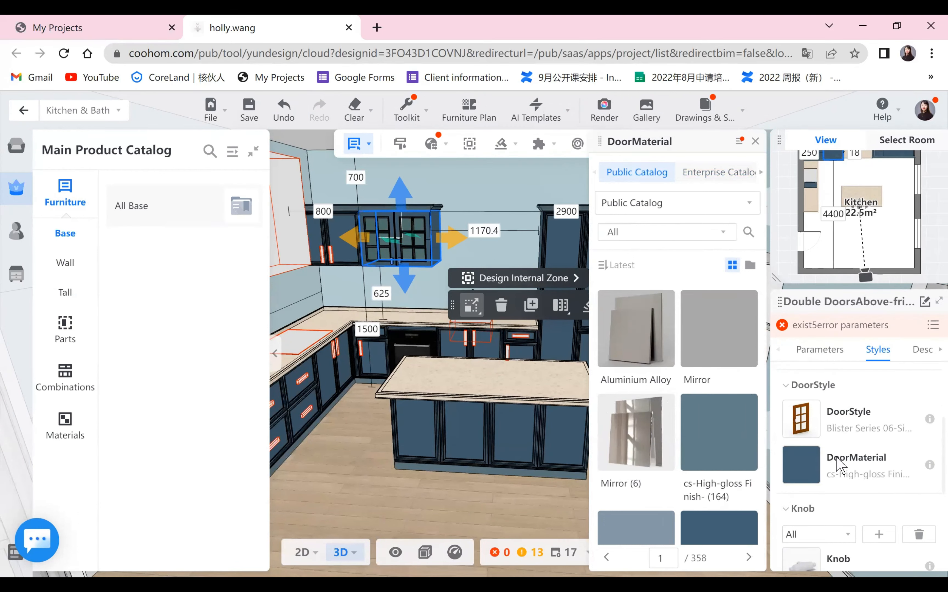
scroll(836, 465, down, 1)
click(811, 495)
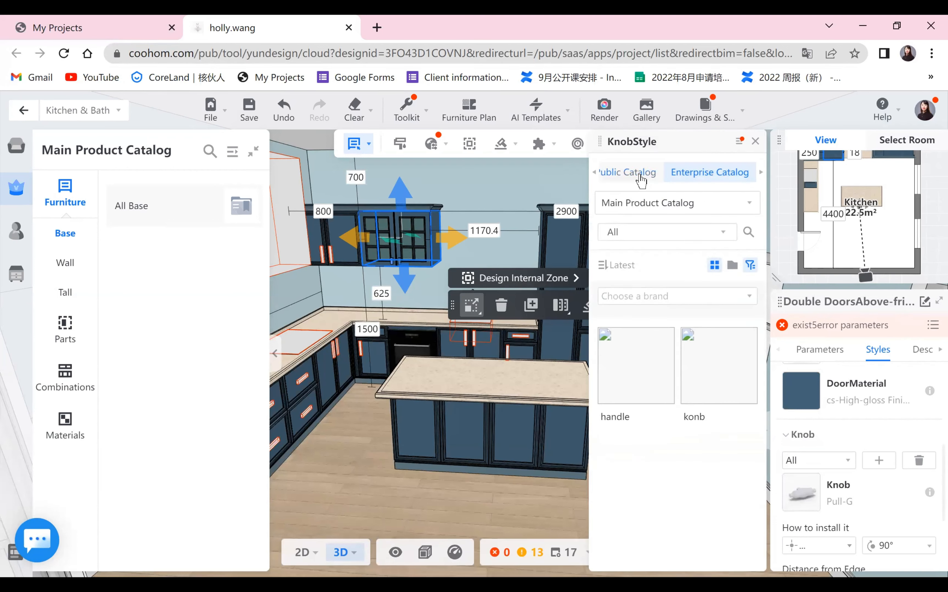
click(640, 178)
scroll(650, 470, down, 2)
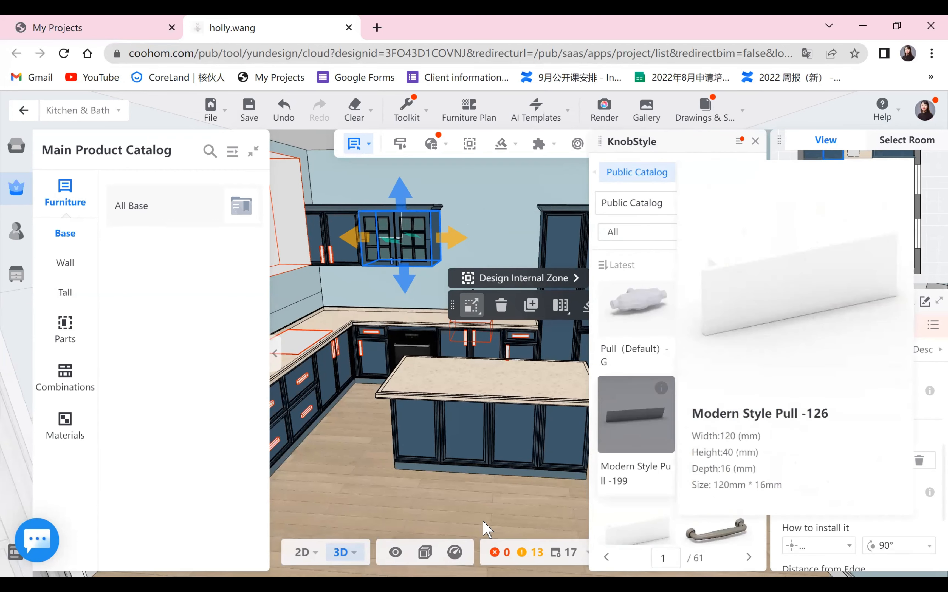
click(392, 509)
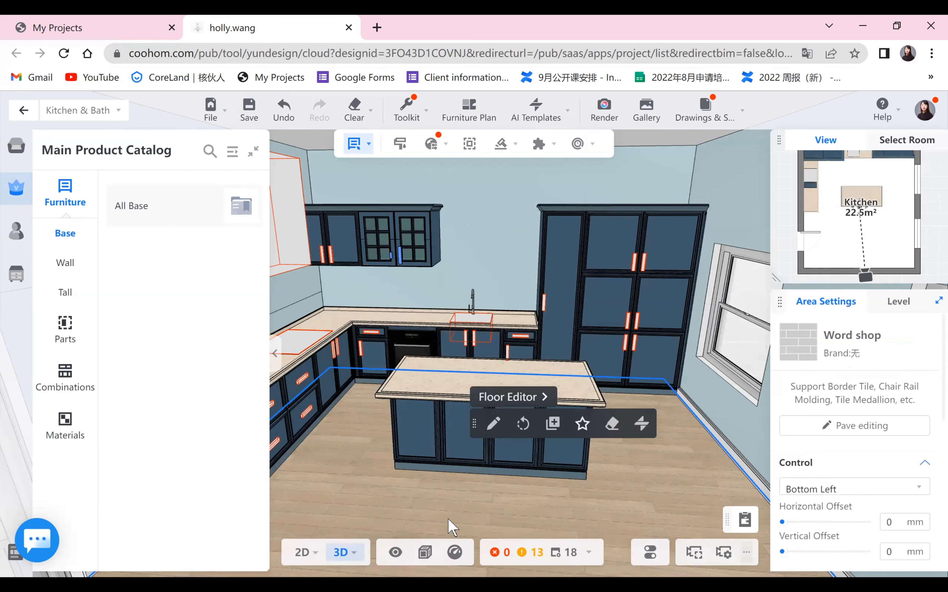
- Try applying the Style Brush from the toolkit to the upper wall cabinets
right_drag(448, 520, 425, 513)
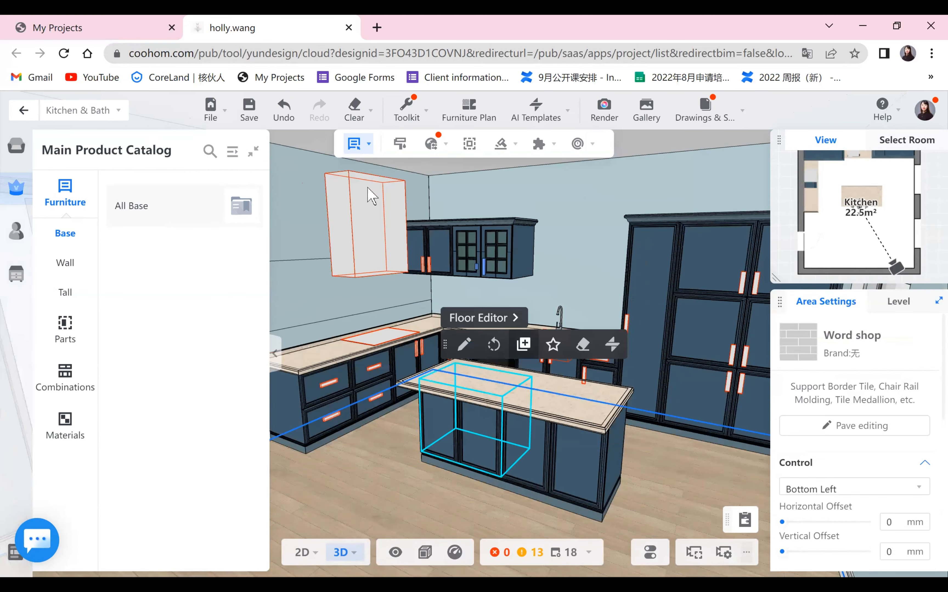
mouse_move(409, 113)
click(476, 338)
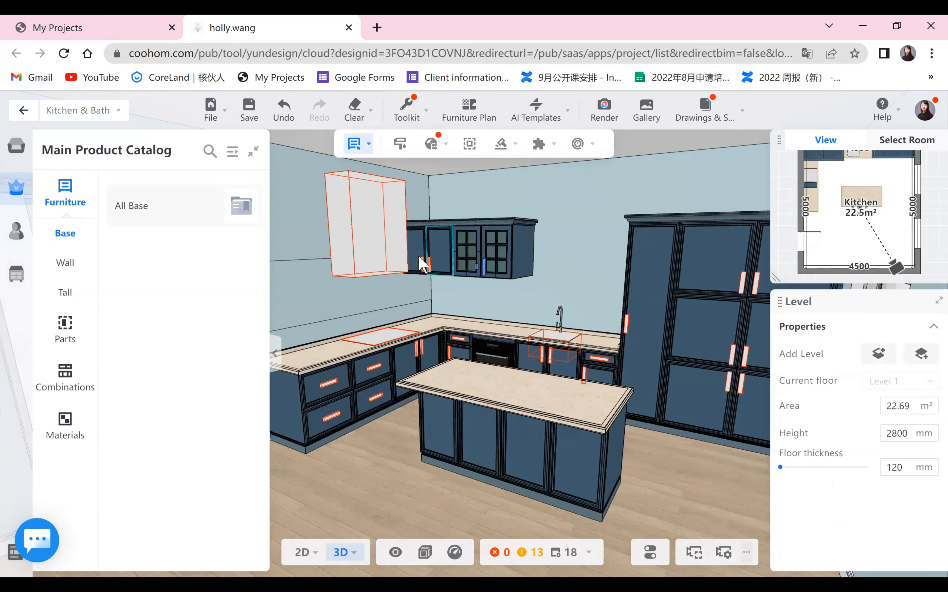
right_drag(404, 485, 419, 251)
mouse_move(399, 122)
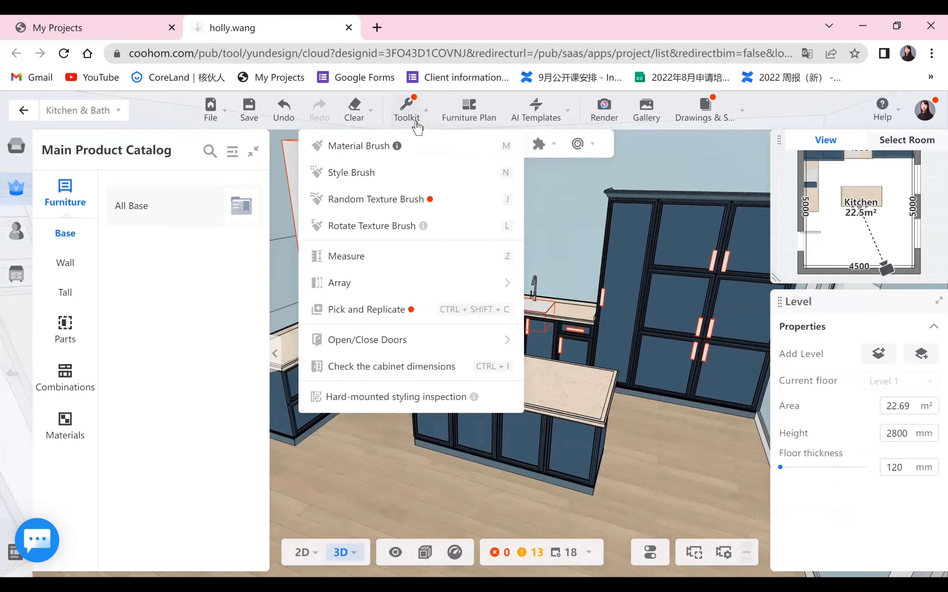
click(371, 173)
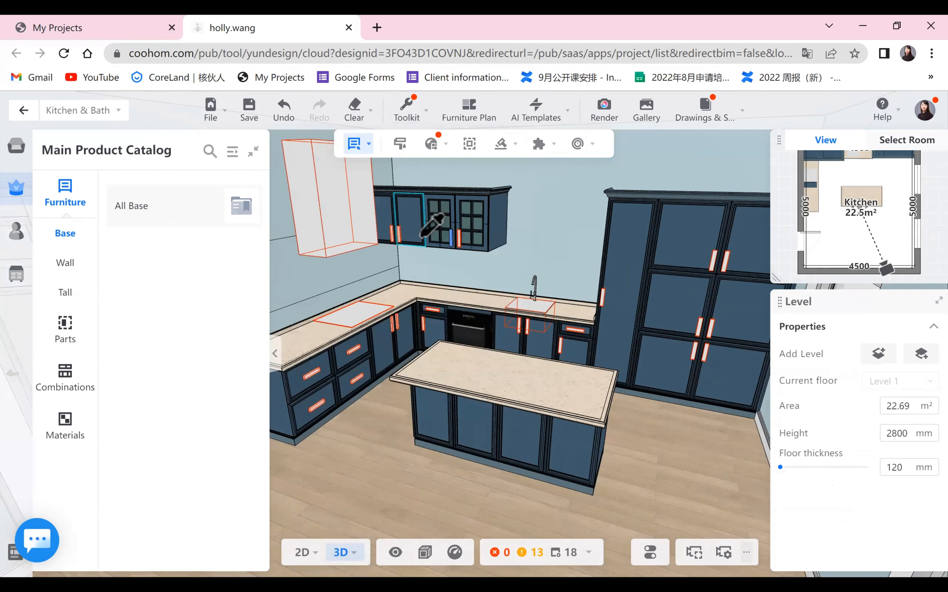
click(389, 501)
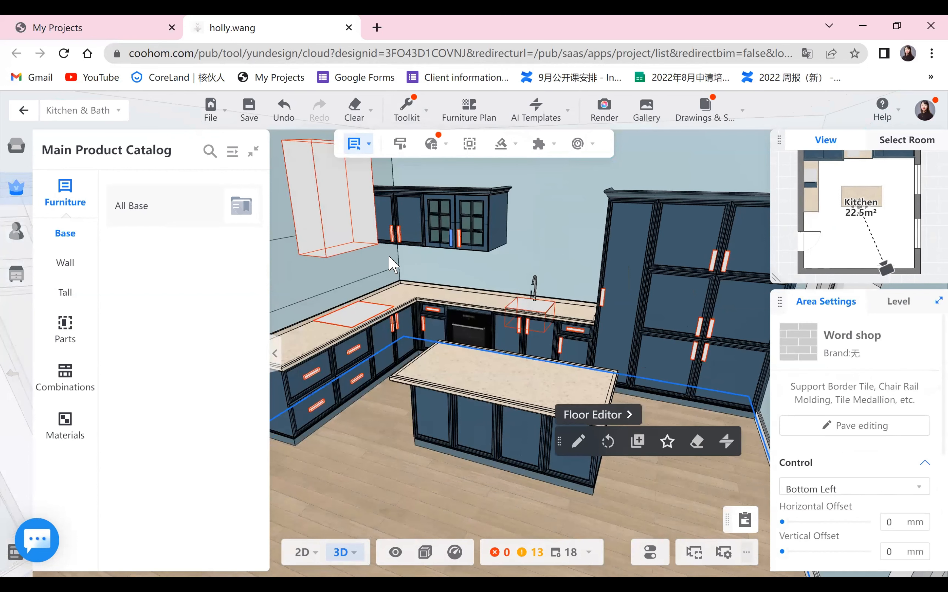
- Change the left upper wall cabinet's door style to Blister Series 06-Six-grid Glass Door from the public catalog
click(402, 241)
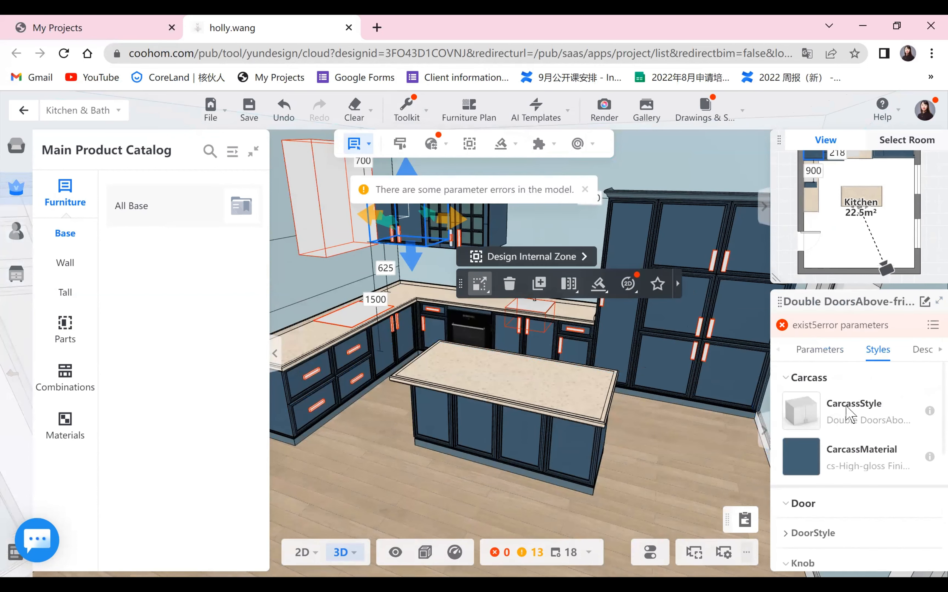
scroll(830, 450, down, 5)
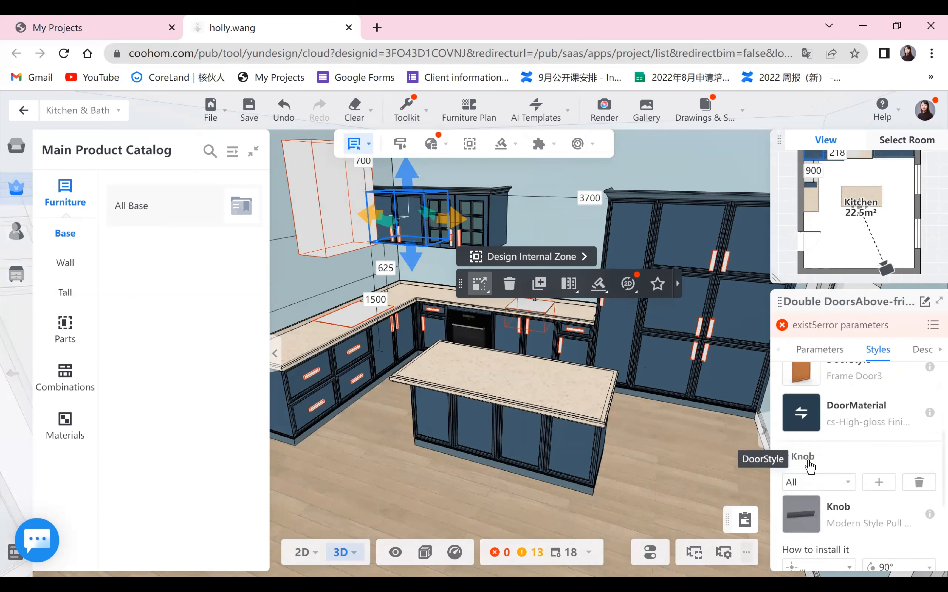
scroll(813, 419, up, 2)
click(800, 417)
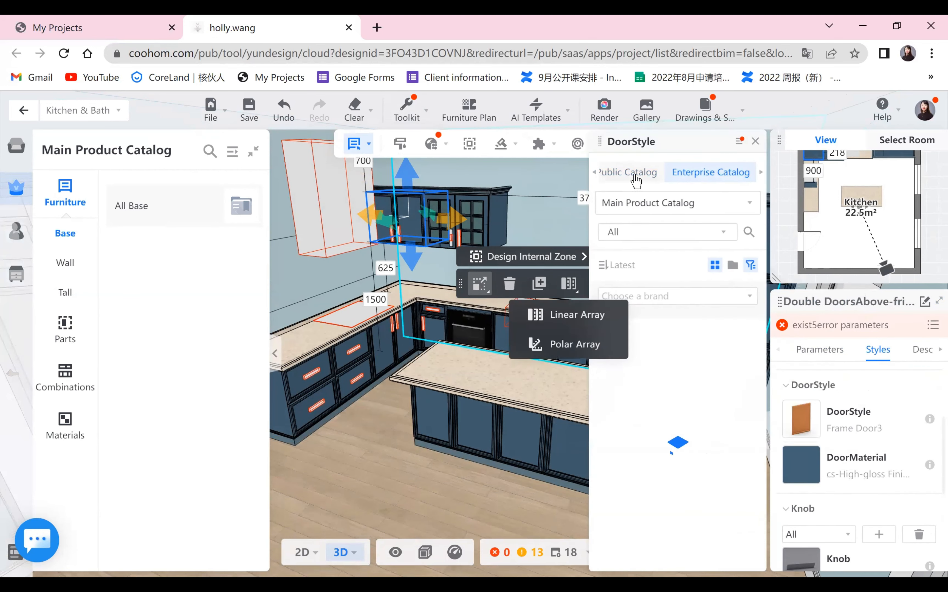
scroll(682, 482, down, 10)
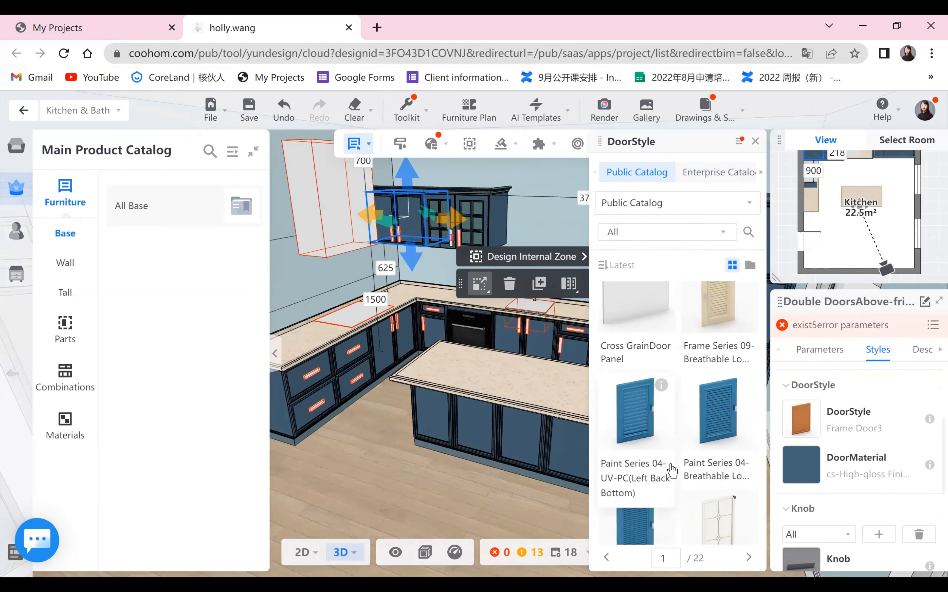
scroll(682, 484, down, 10)
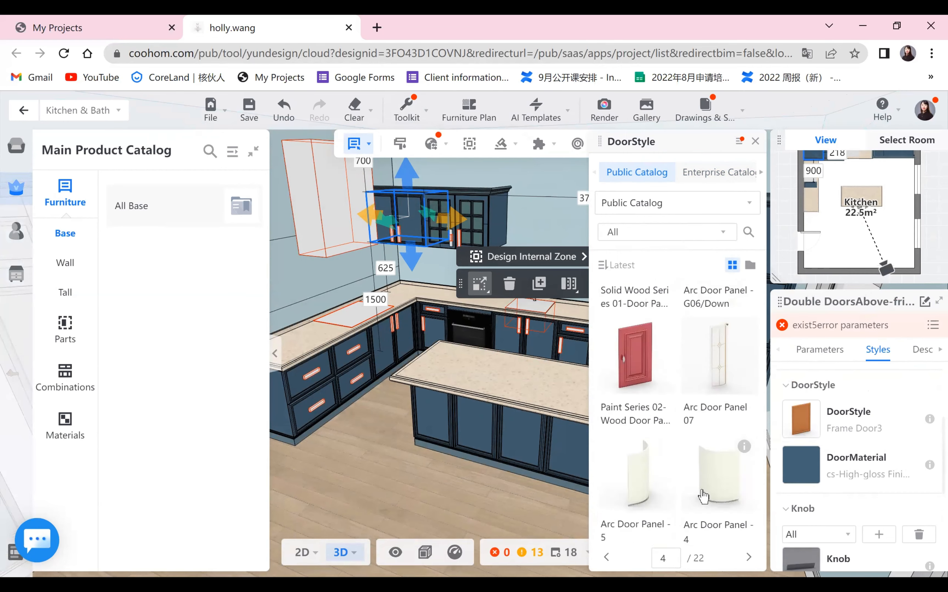
scroll(705, 505, down, 3)
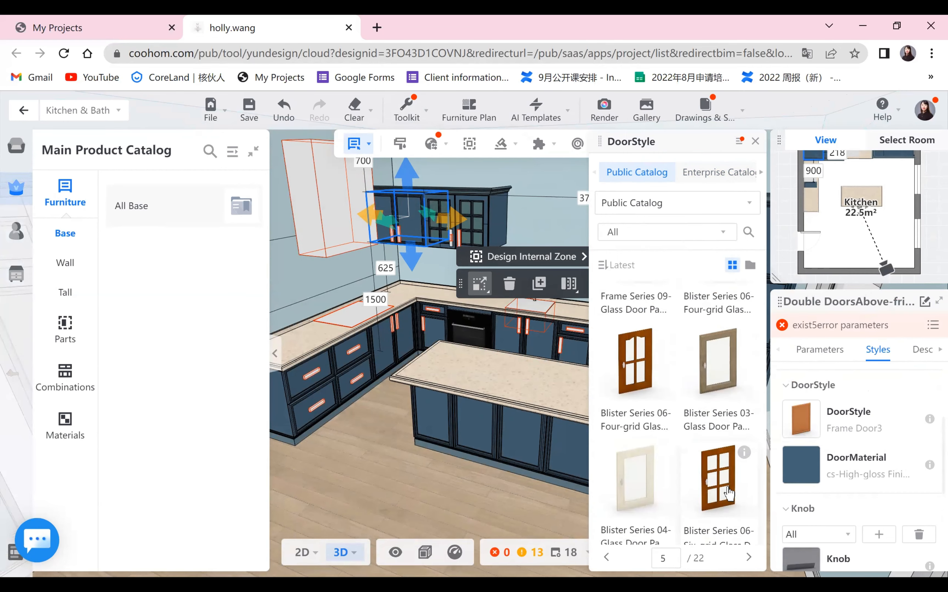
click(746, 491)
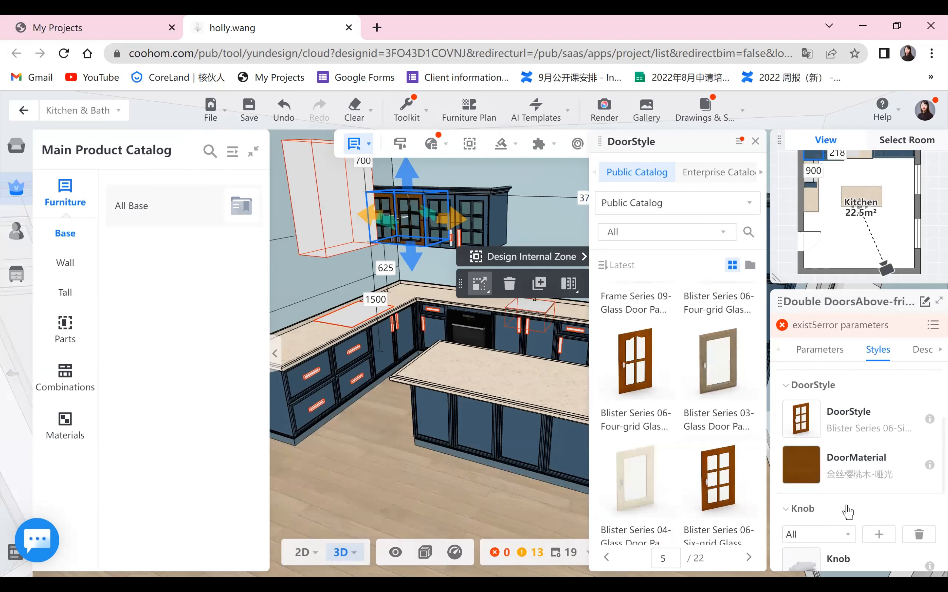
- Set that cabinet's door material to cs-High-gloss Finish and its knob to the Modern Style Pull from the public catalog
click(828, 478)
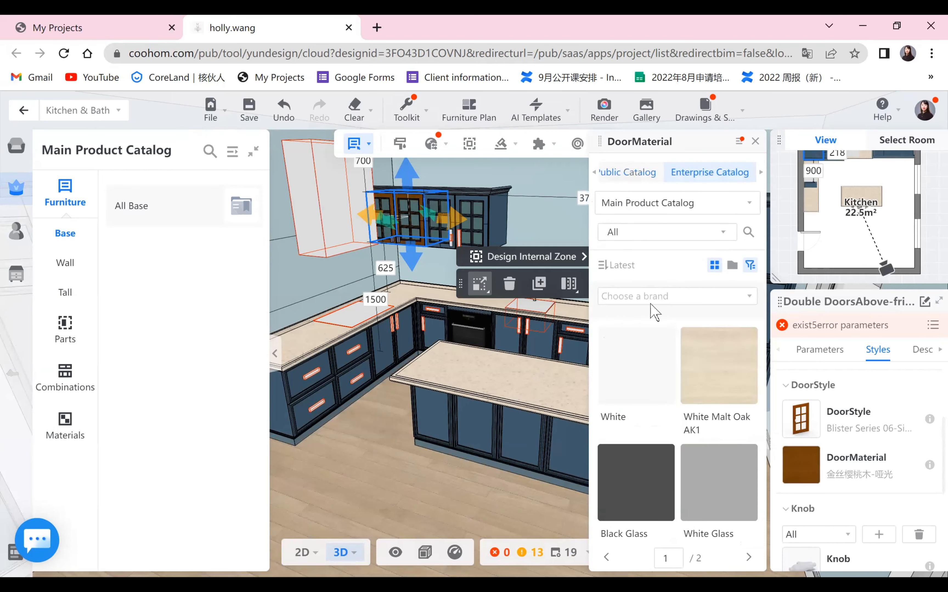
scroll(829, 513, down, 1)
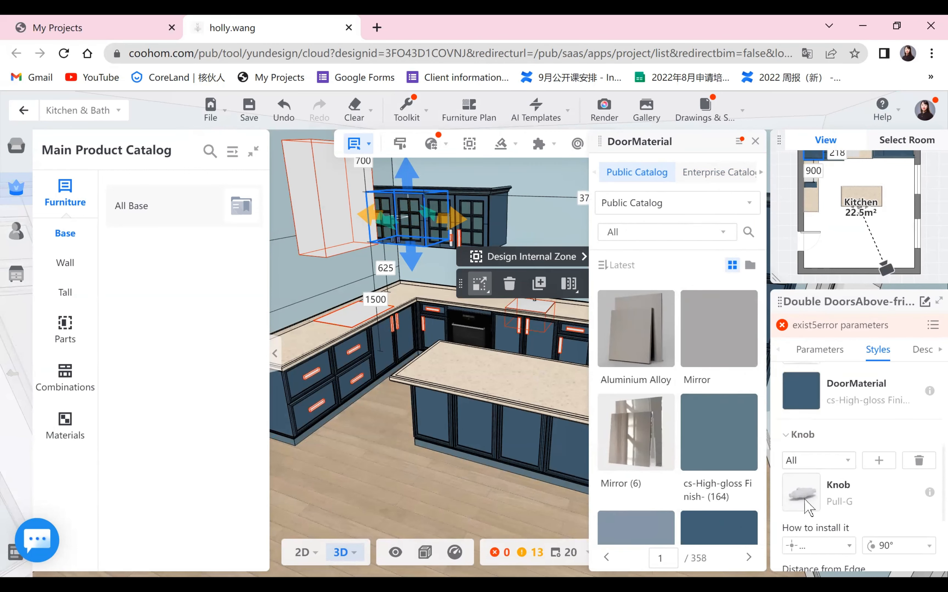
mouse_move(809, 503)
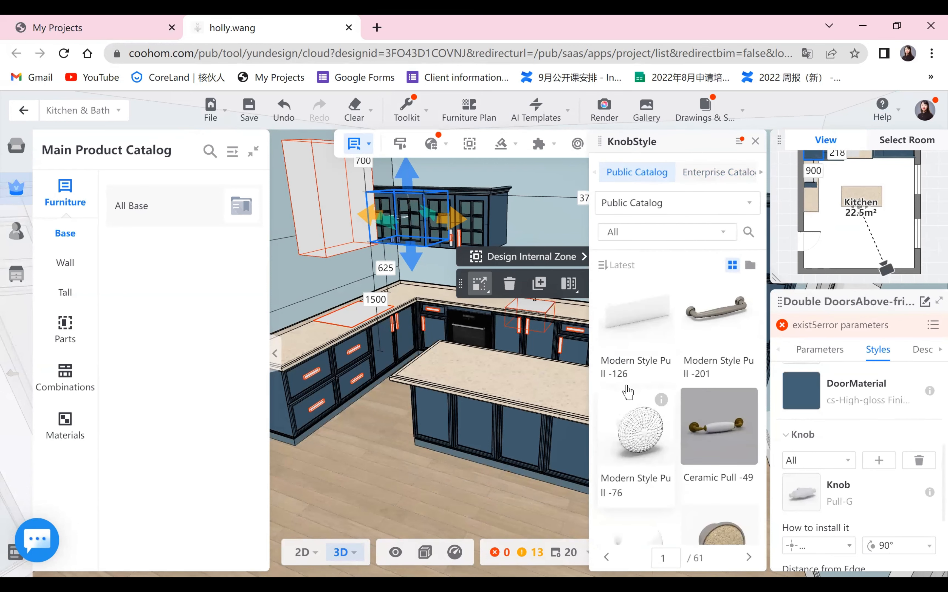
scroll(641, 347, up, 2)
click(641, 346)
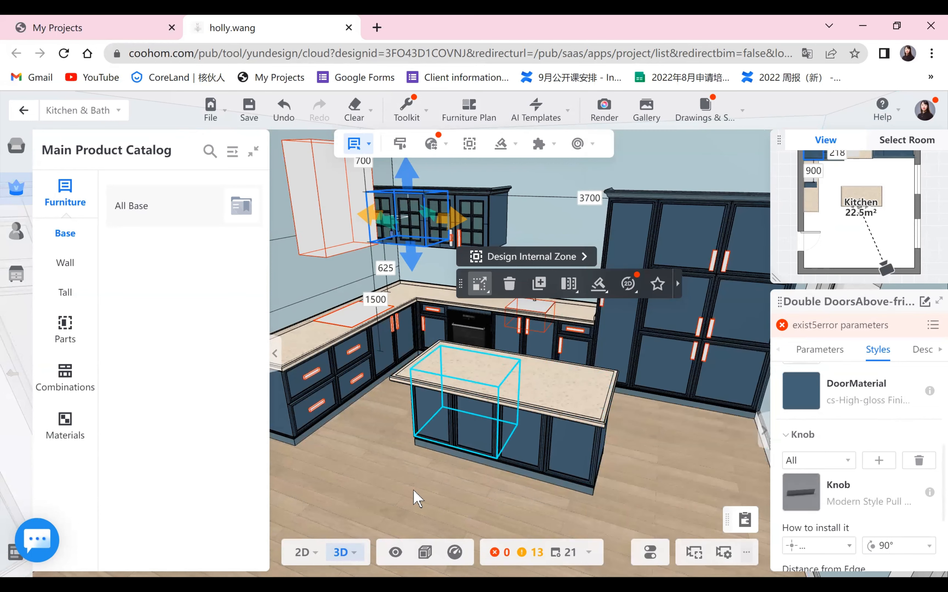
- Browse the public catalog's Decoration category for kitchen accessories, then close the expanded catalog
mouse_move(413, 491)
mouse_down()
mouse_move(531, 495)
mouse_move(403, 489)
mouse_up()
scroll(402, 486, down, 3)
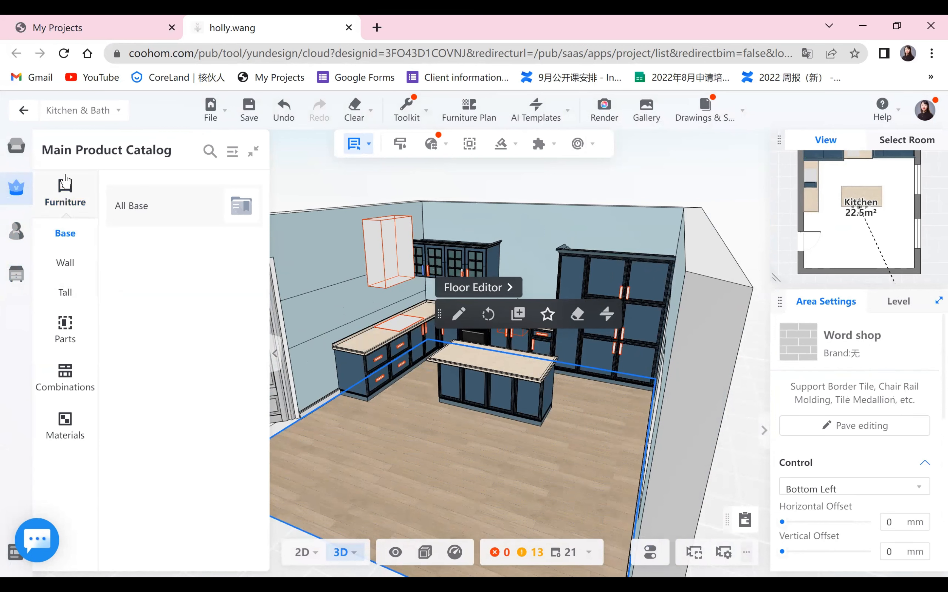
click(16, 148)
click(65, 192)
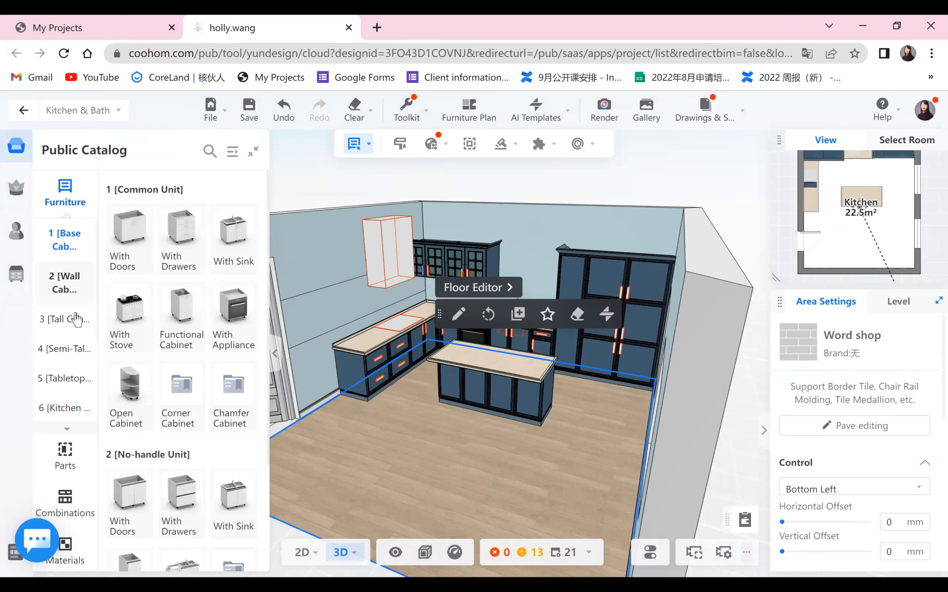
scroll(58, 427, down, 3)
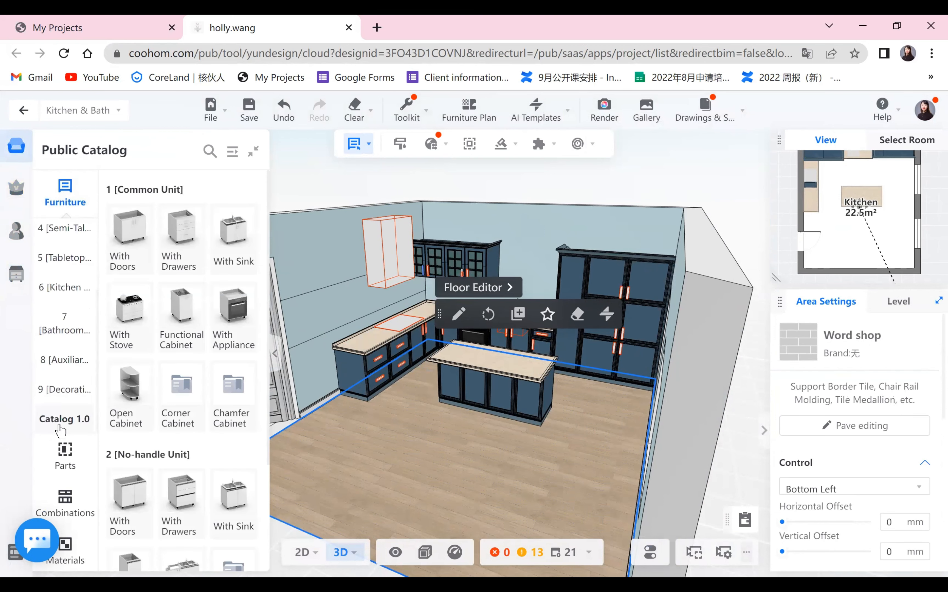
click(64, 389)
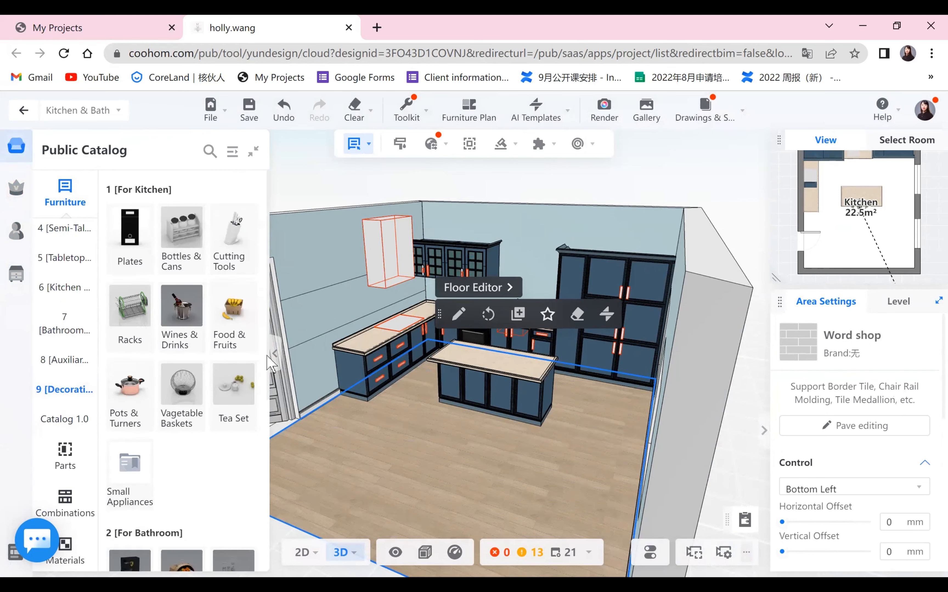
click(246, 192)
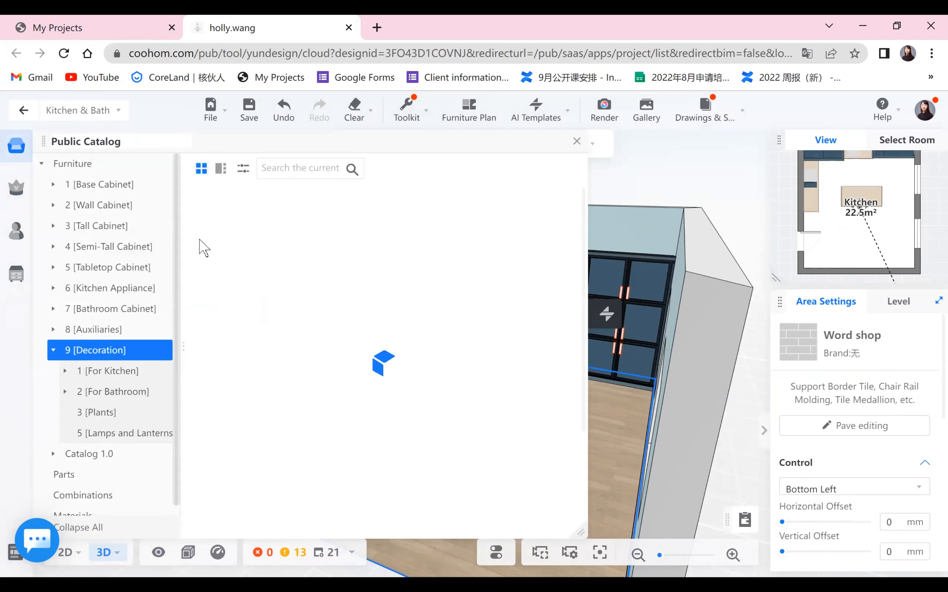
scroll(406, 321, down, 10)
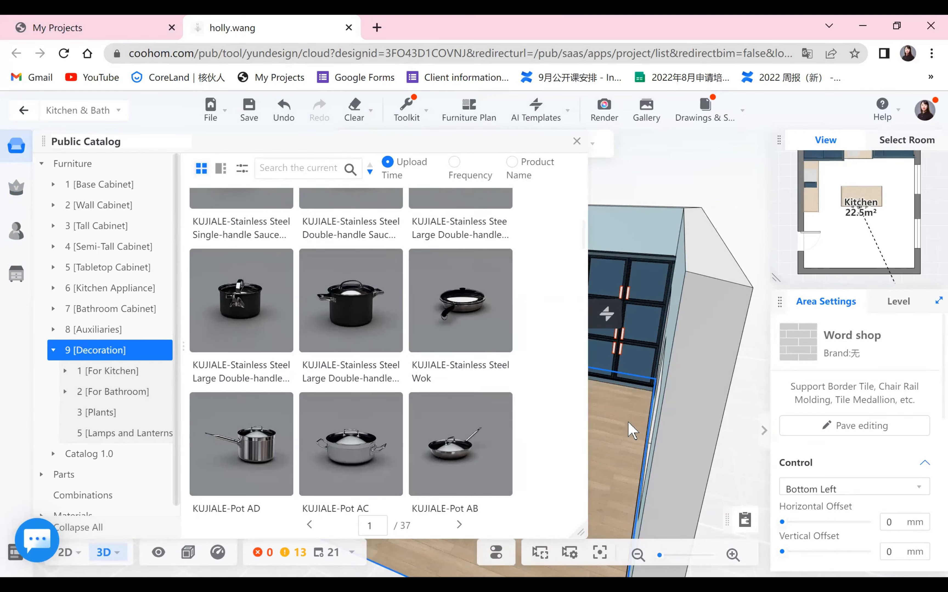
scroll(372, 294, down, 6)
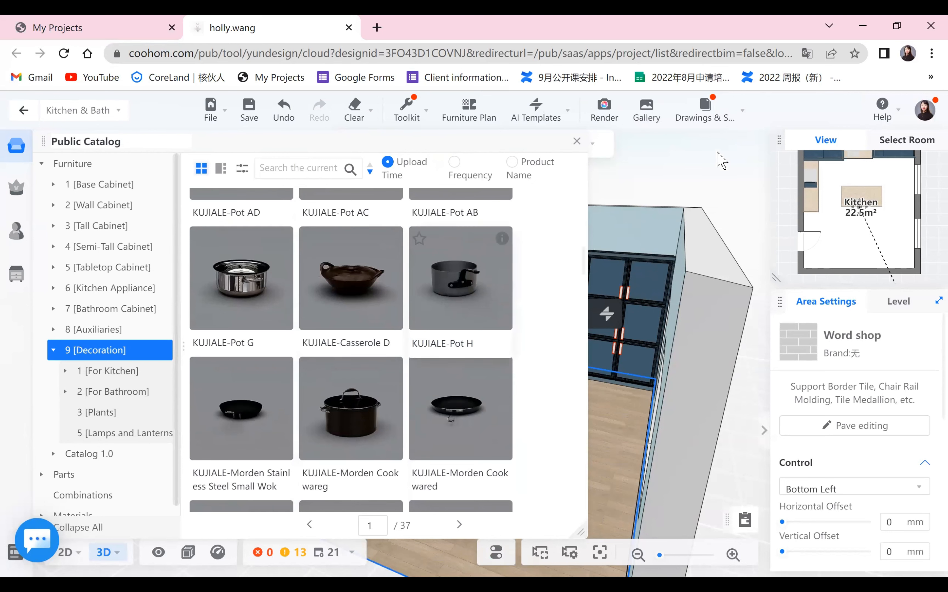
click(646, 108)
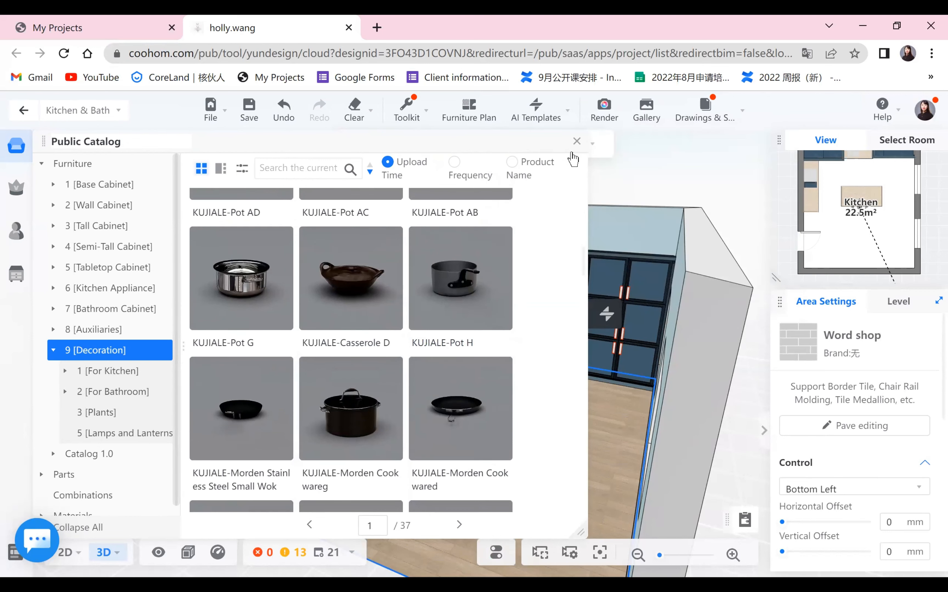
click(576, 141)
- Run Custom Smart Décor on the kitchen cabinets and countertops and finish it
mouse_move(564, 122)
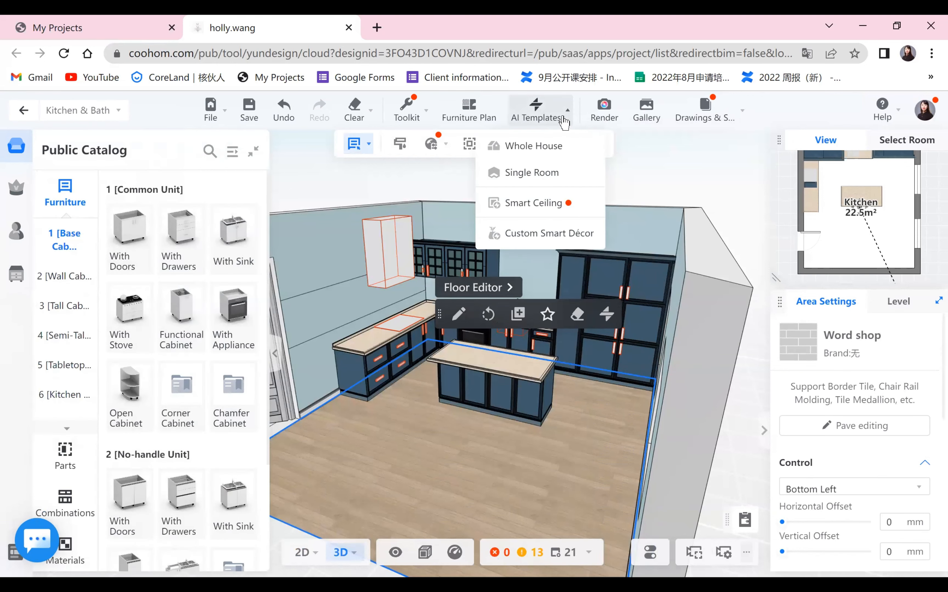
click(559, 234)
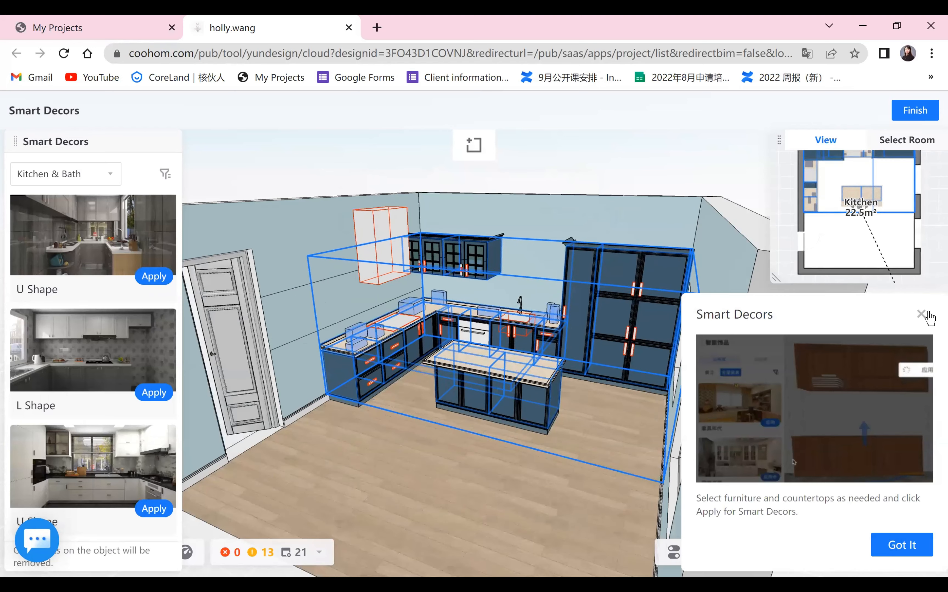
click(921, 313)
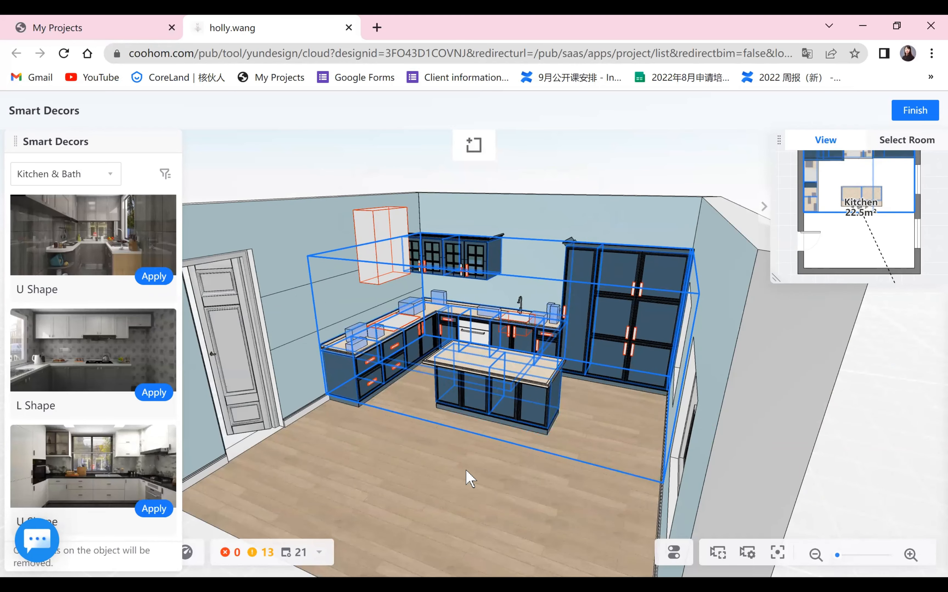
click(896, 111)
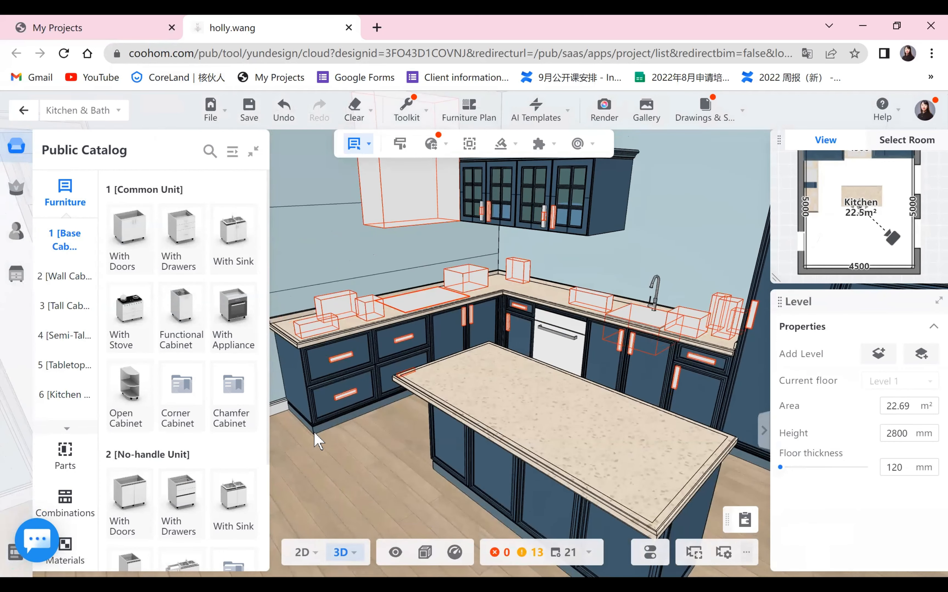
- Reload the design page to refresh the scene
key(F5)
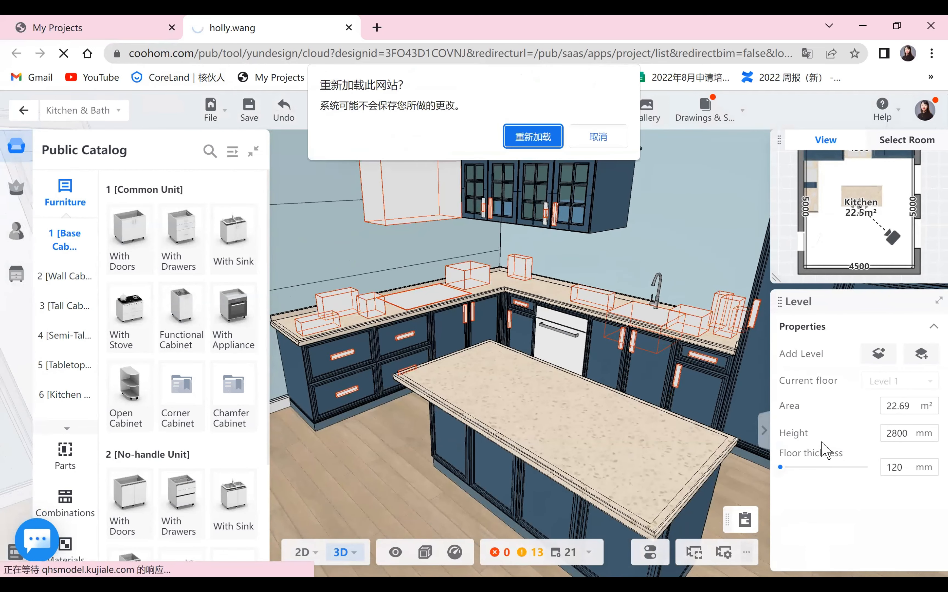
key(Return)
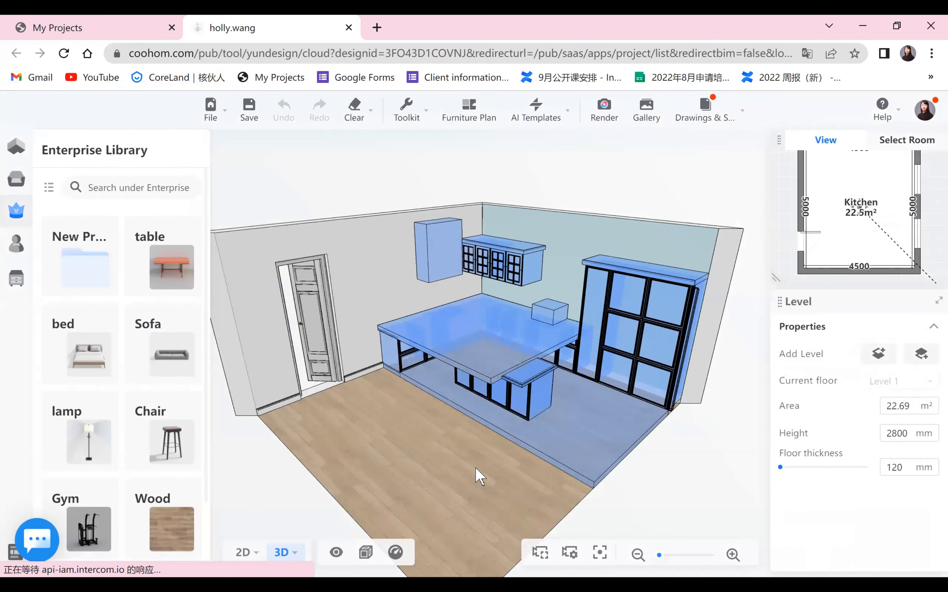
scroll(441, 499, up, 5)
click(441, 498)
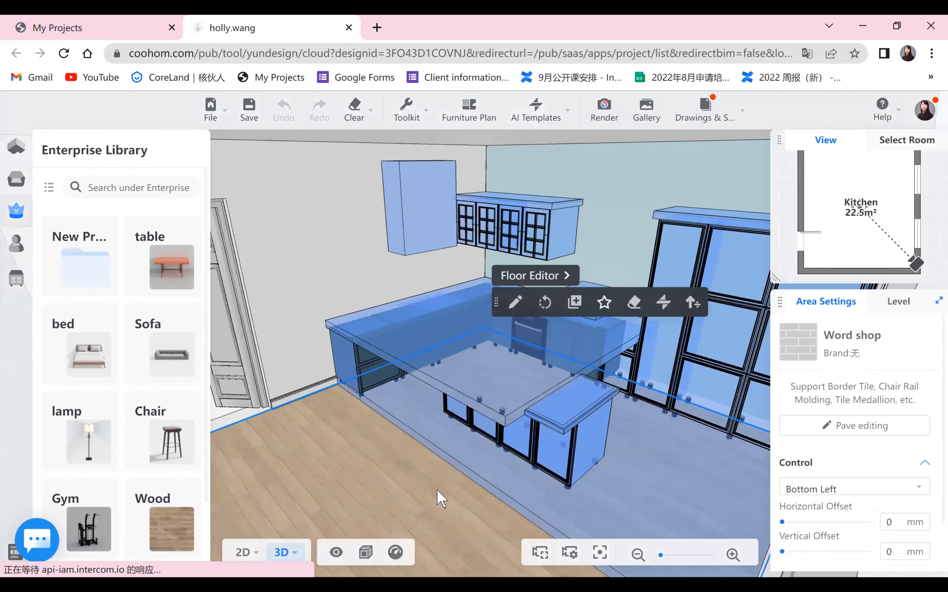
drag(493, 490, 423, 454)
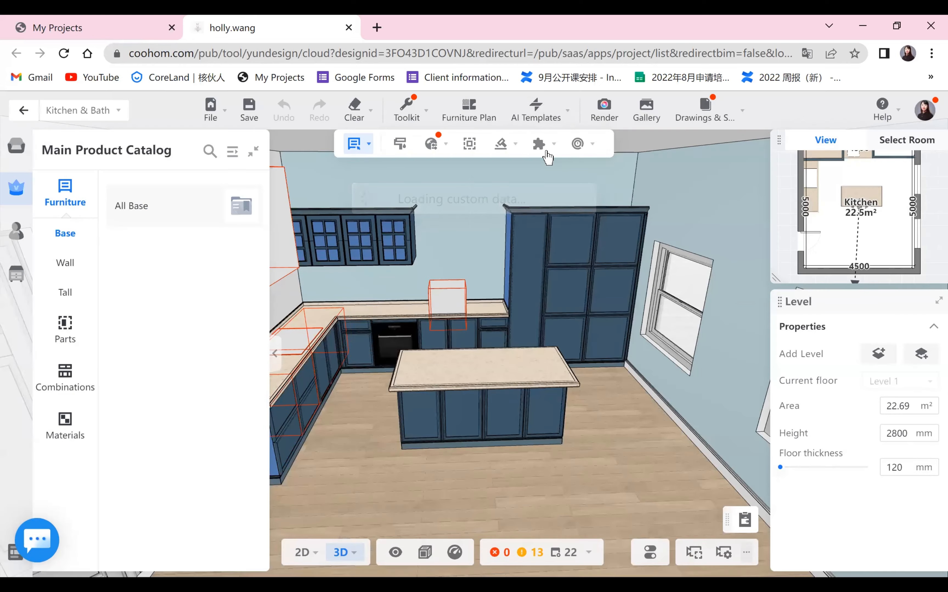
- Run Custom Smart Décor again on the kitchen and finish it
click(548, 115)
click(537, 237)
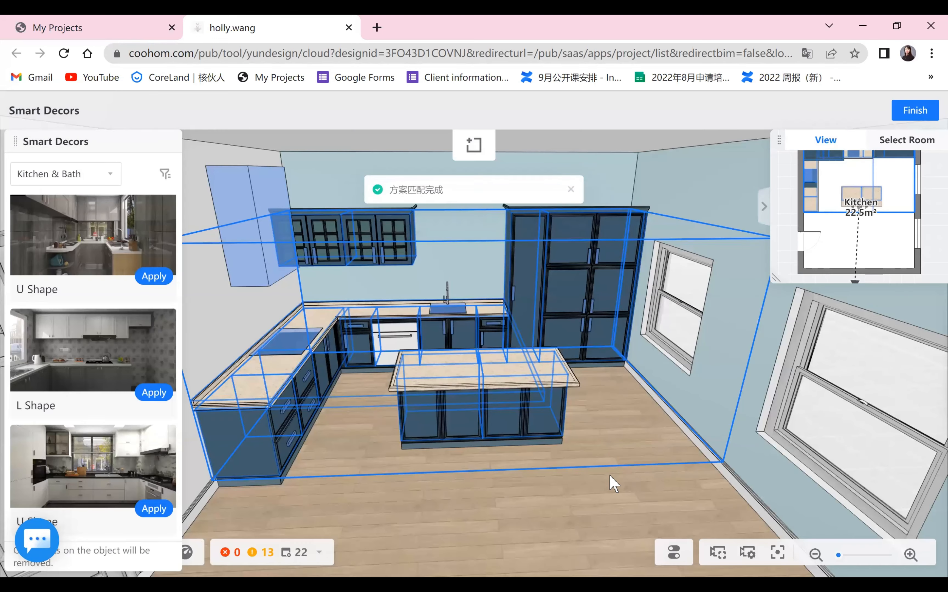
click(609, 476)
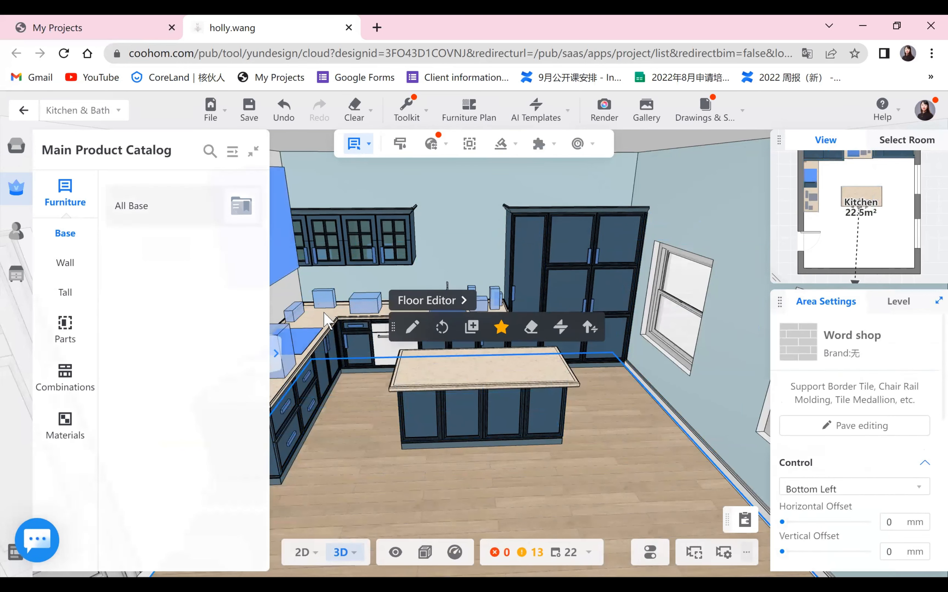
- Delete the storage jar from the end of the corner countertop
click(274, 355)
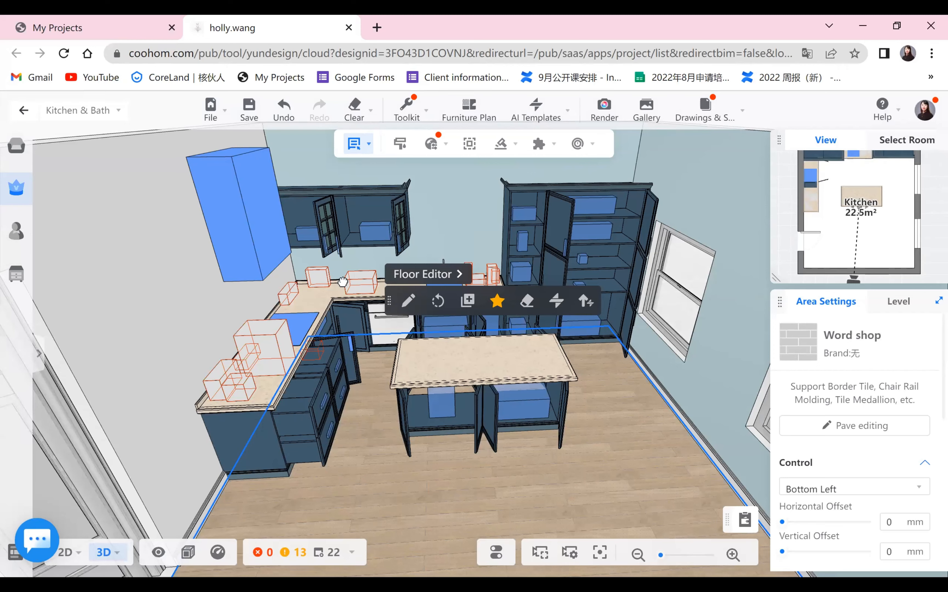
key(o)
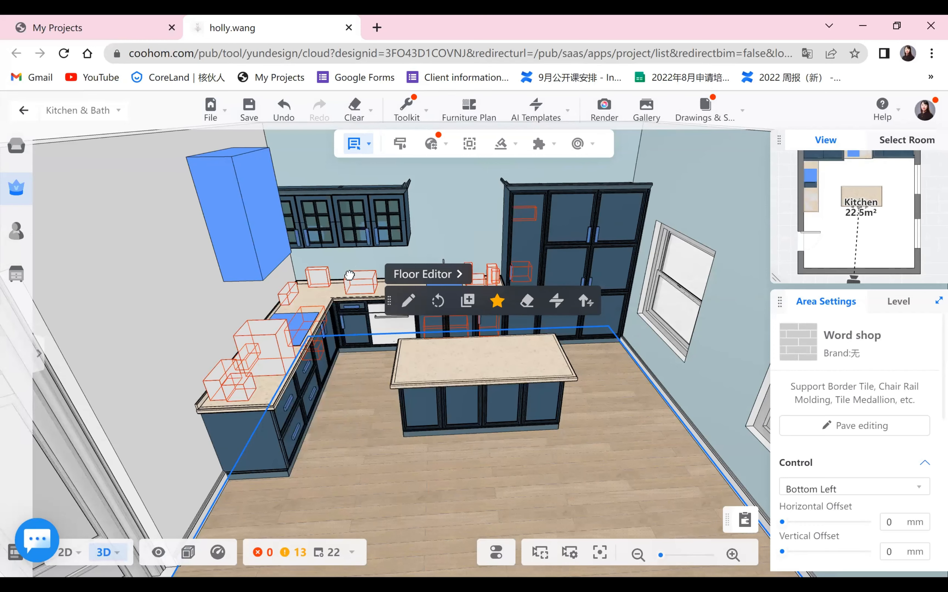
scroll(350, 274, up, 3)
scroll(560, 363, up, 4)
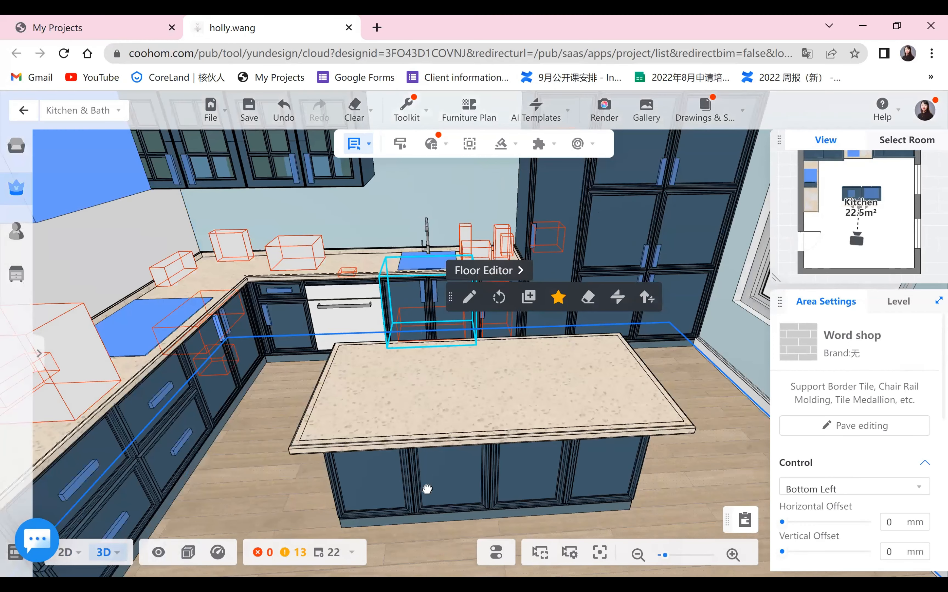
click(344, 272)
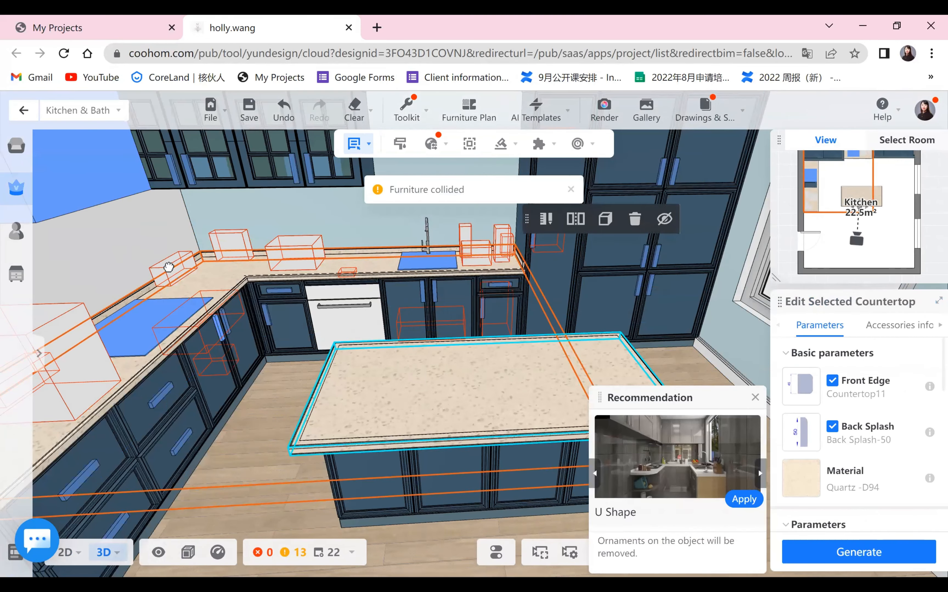
click(248, 367)
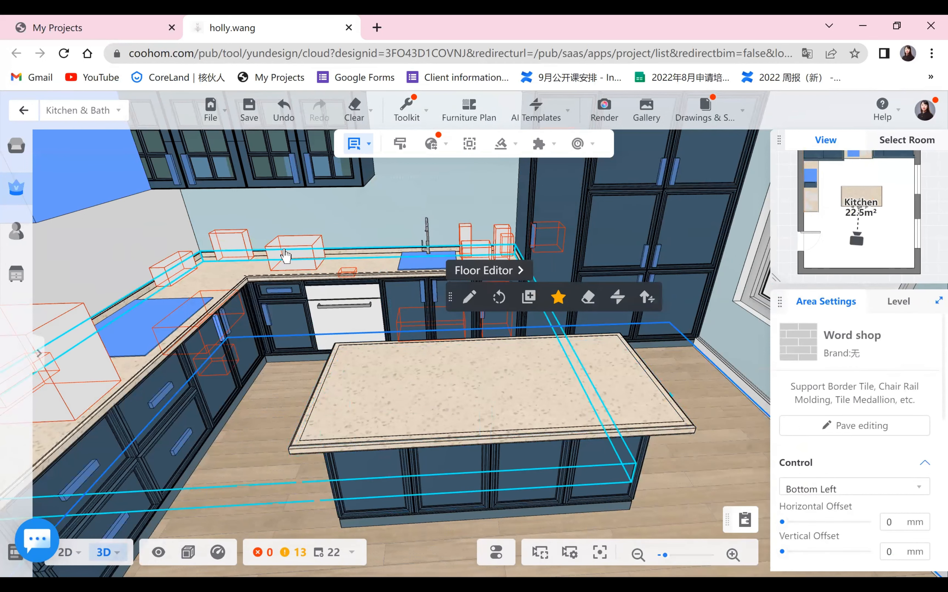
click(173, 269)
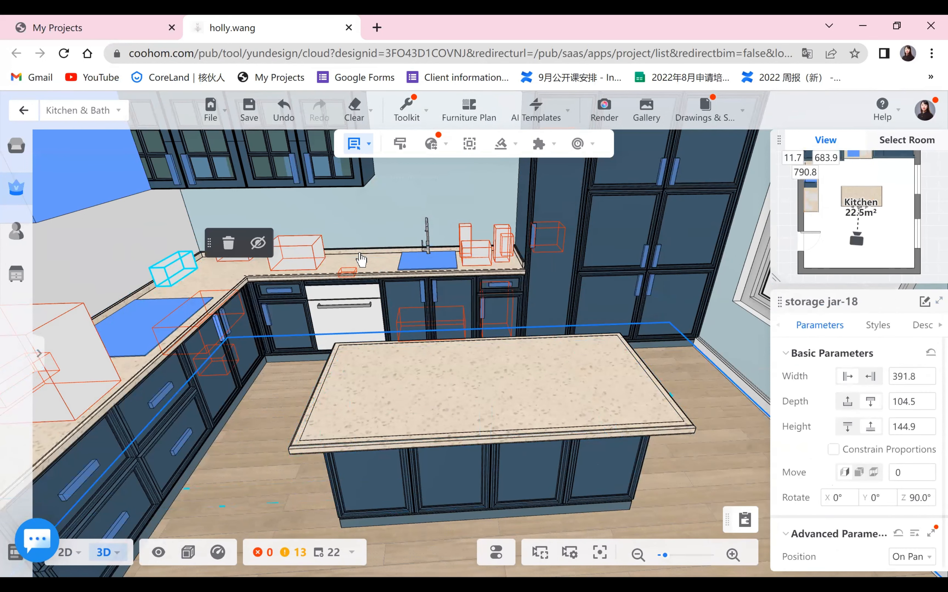
key(Delete)
- Move the seasoning jar from the back counter onto the kitchen island
click(296, 258)
key(r)
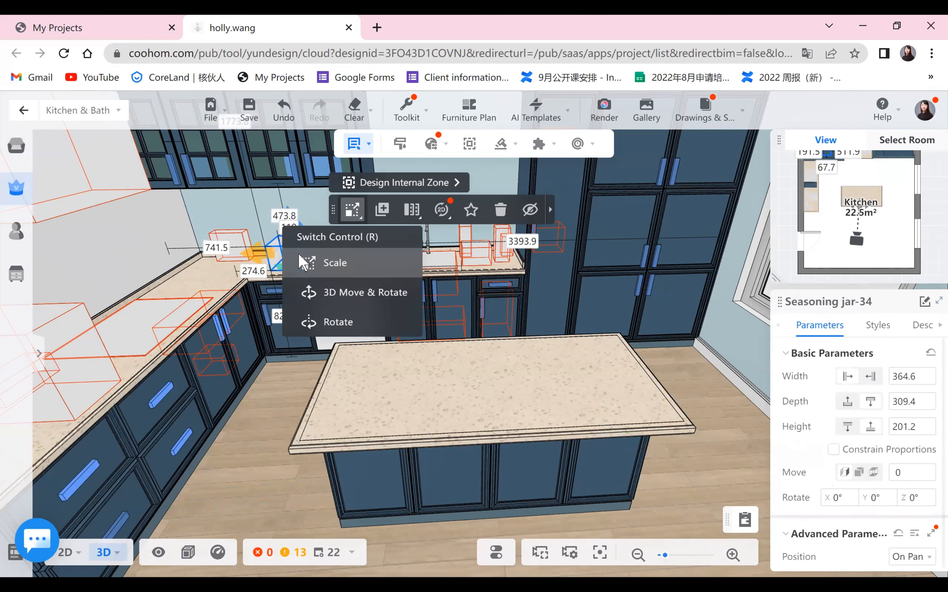
key(m)
click(572, 420)
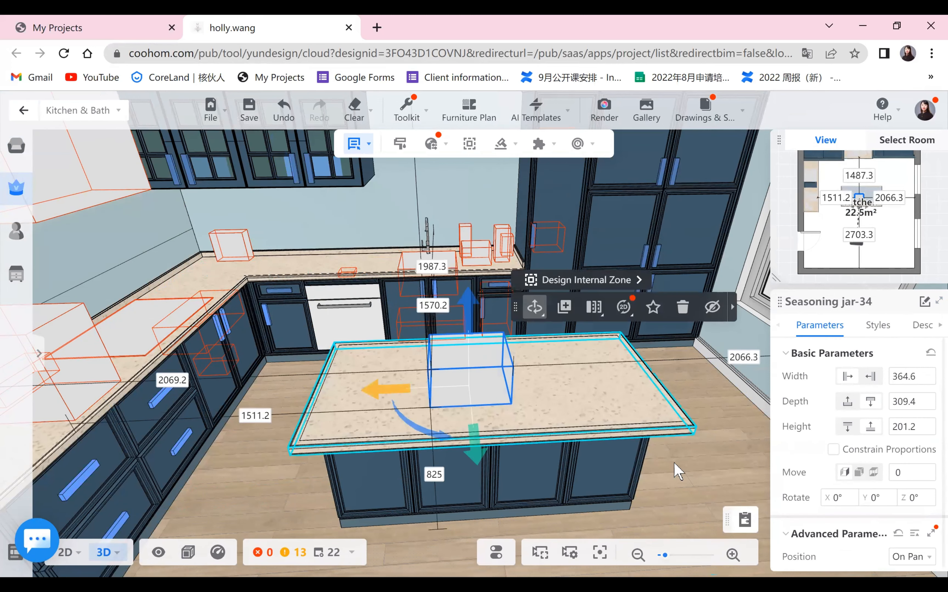
click(698, 479)
- Open Render, choose Indoor night lighting, and render the current 1k SD front view of the kitchen
scroll(661, 471, down, 1)
scroll(57, 245, down, 1)
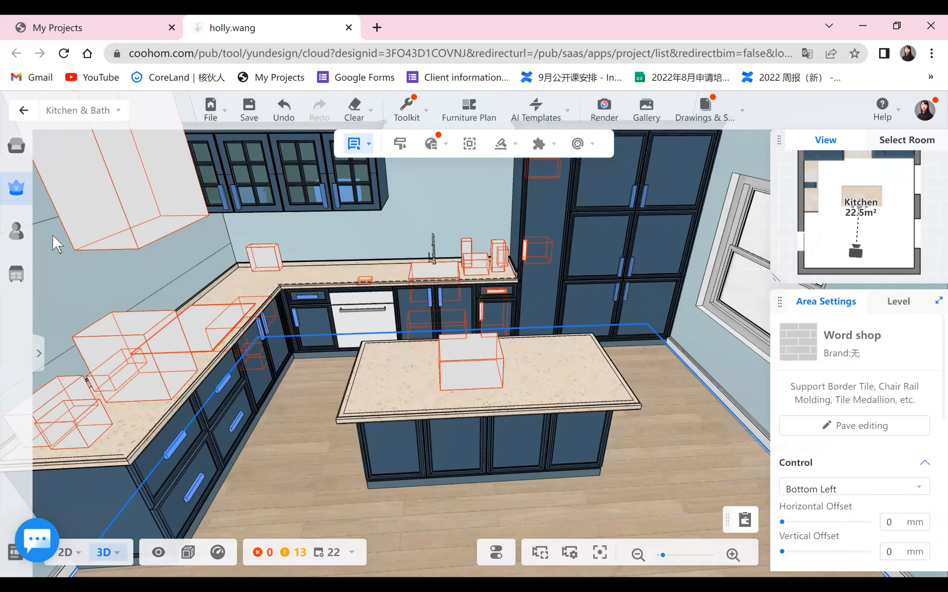
scroll(582, 457, down, 2)
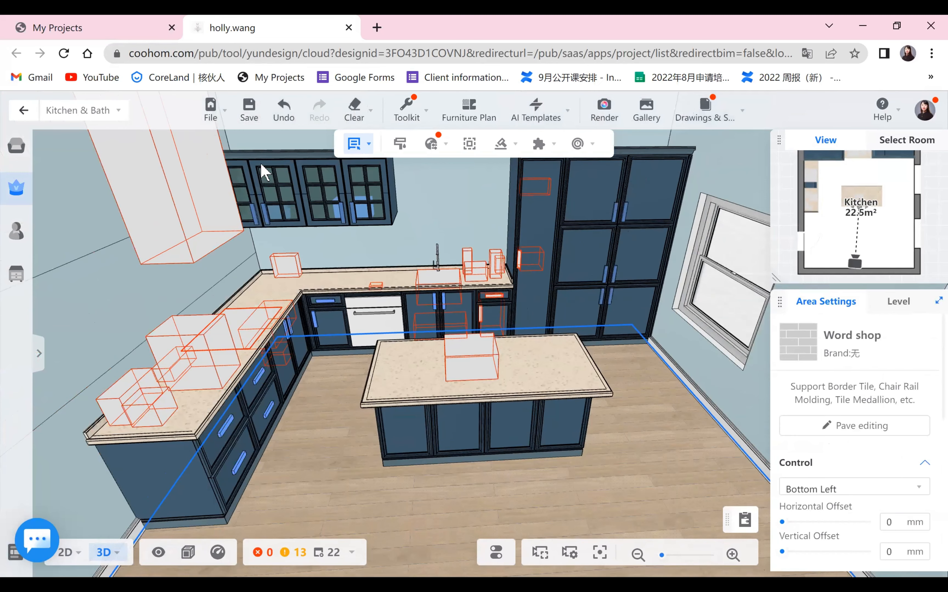
click(380, 452)
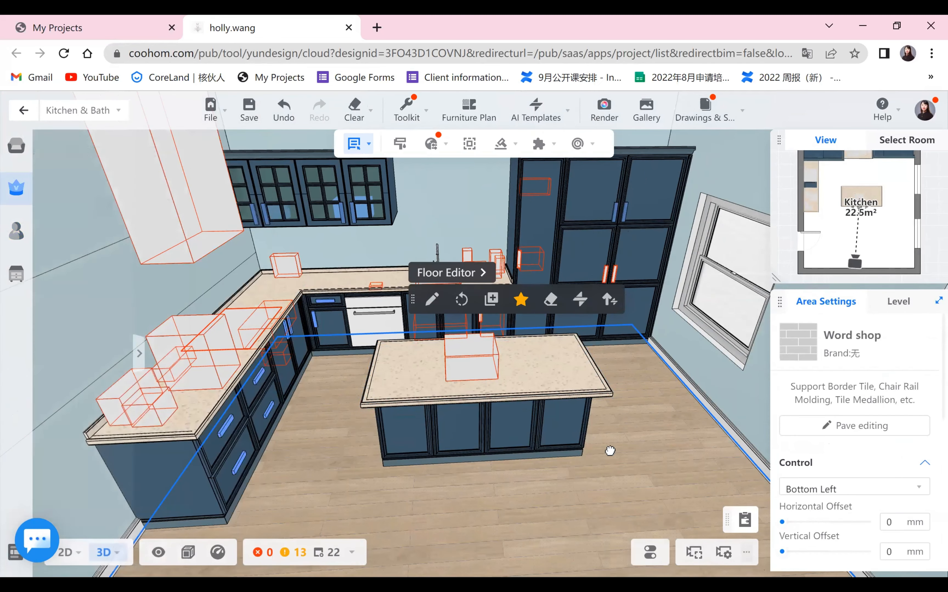
drag(610, 450, 599, 123)
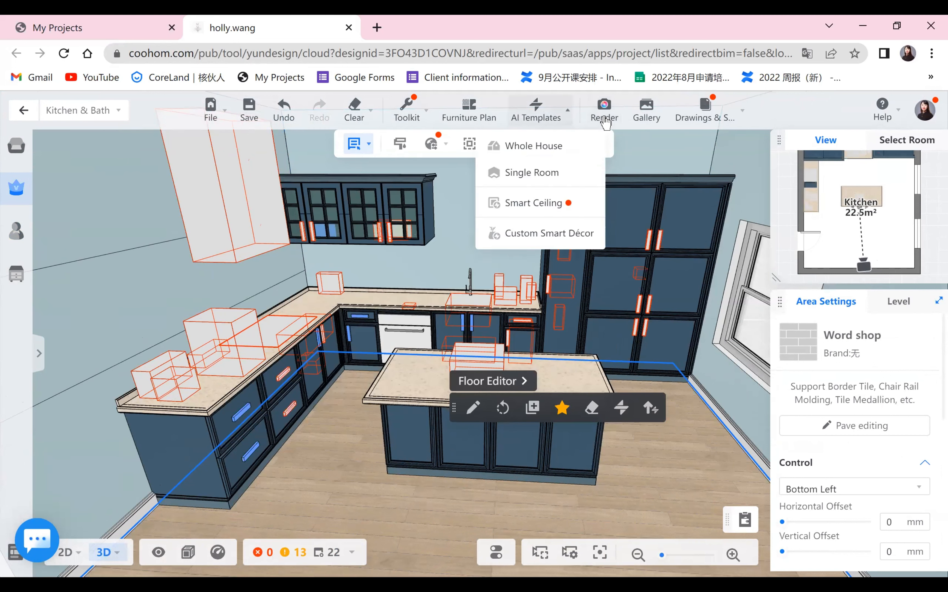
click(604, 112)
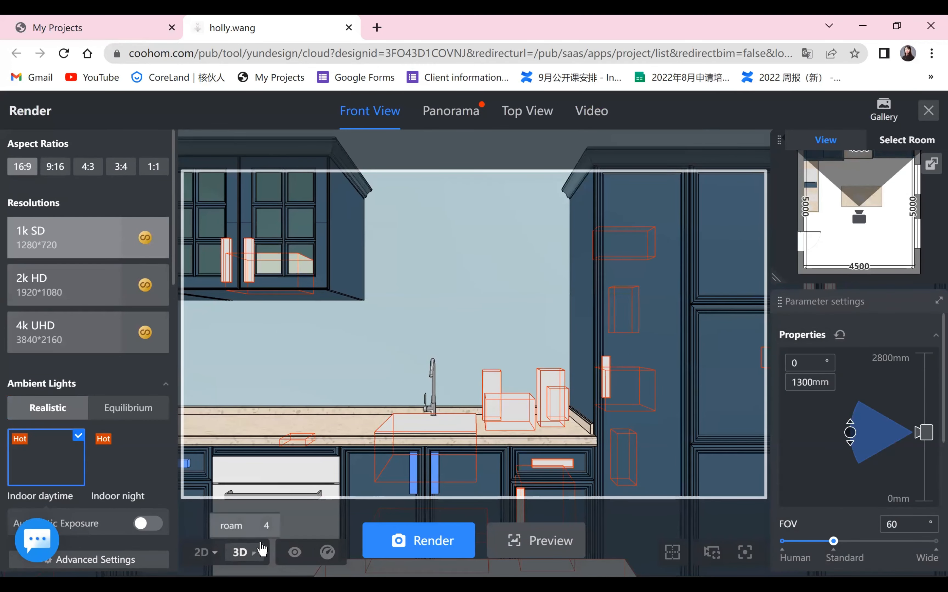
click(129, 458)
scroll(868, 487, down, 3)
scroll(868, 487, down, 3)
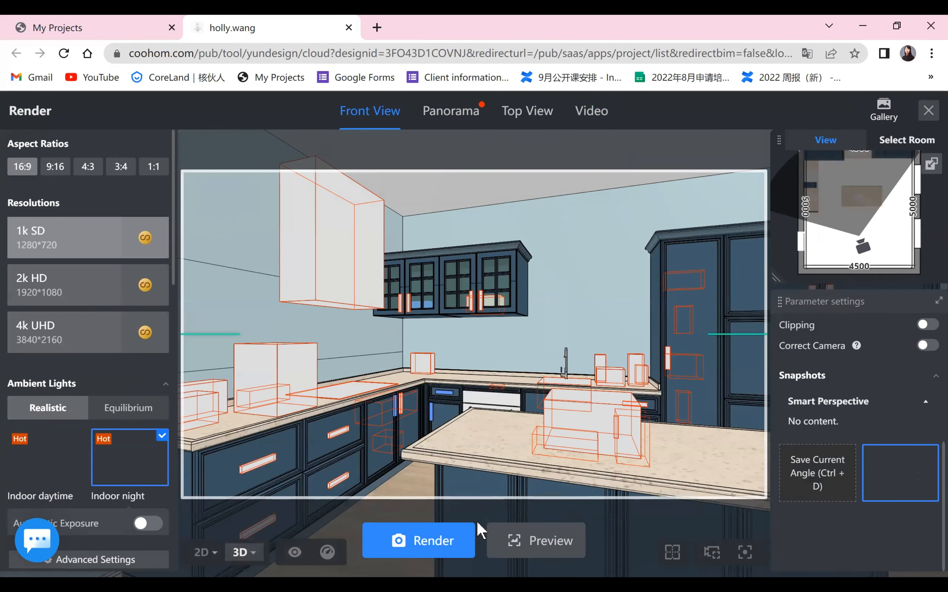
click(446, 539)
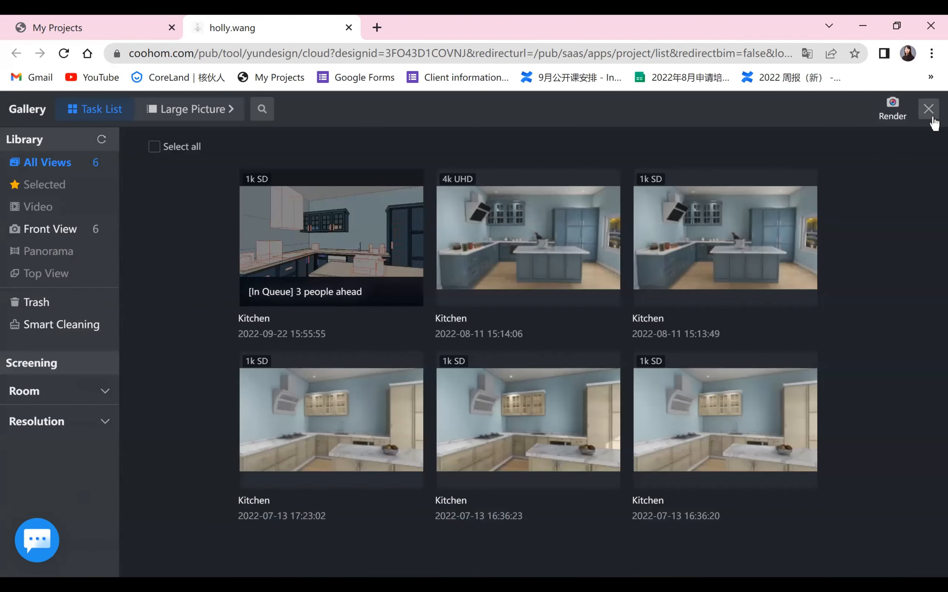
- Leave the gallery, submit the front-view render again, and reopen the gallery
click(934, 119)
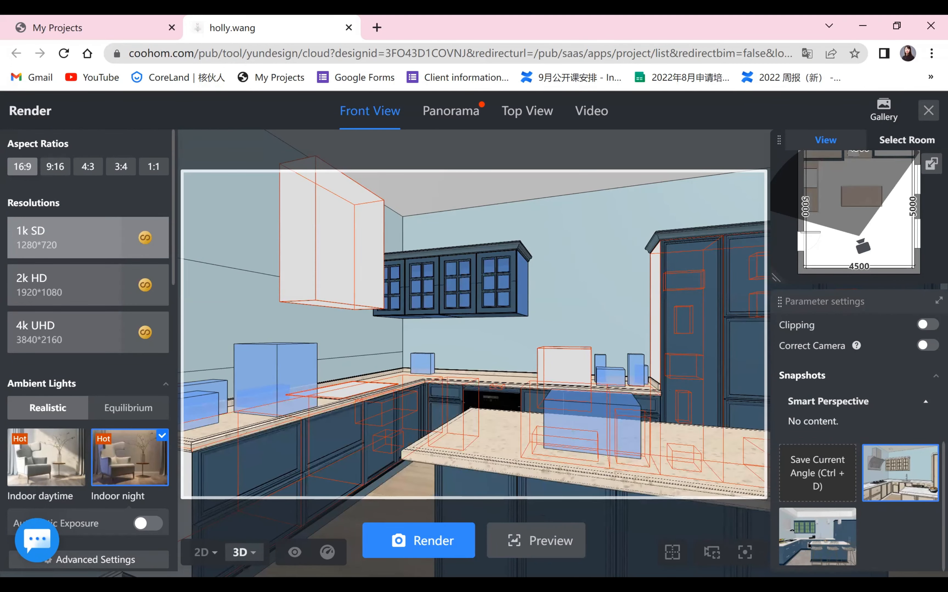
click(418, 541)
click(884, 109)
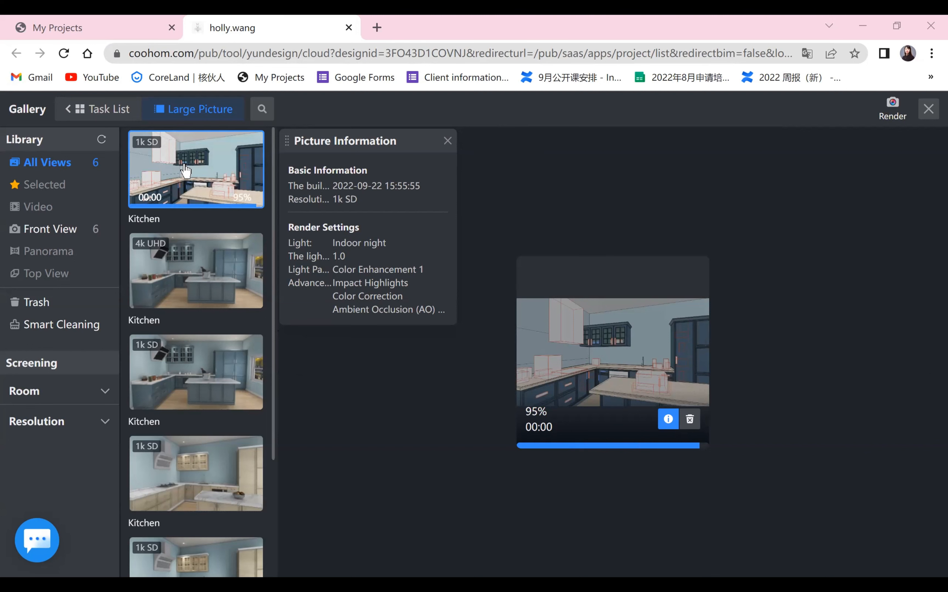
- Compare the new render with the earlier kitchen renders in the gallery's large picture view
click(204, 252)
click(202, 167)
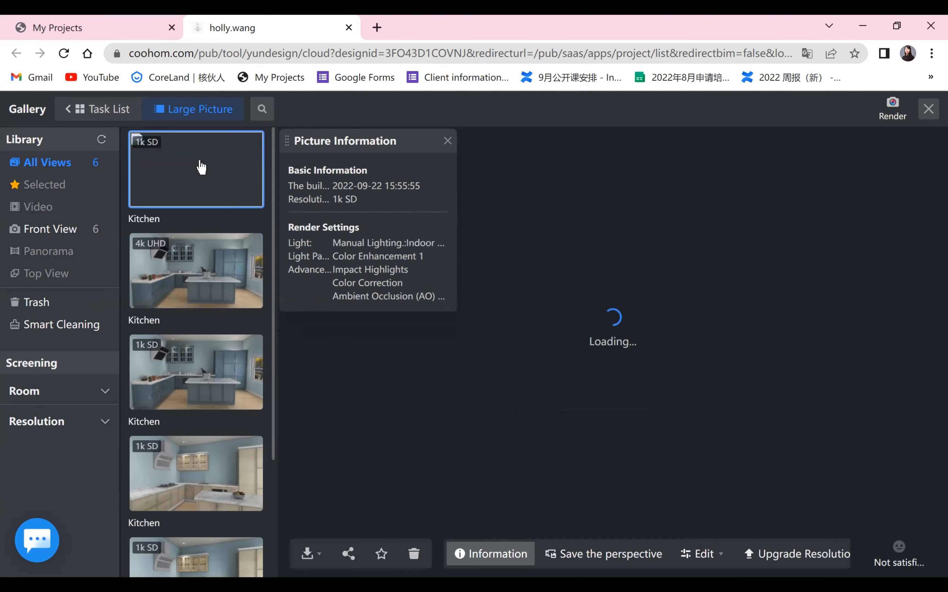
click(208, 272)
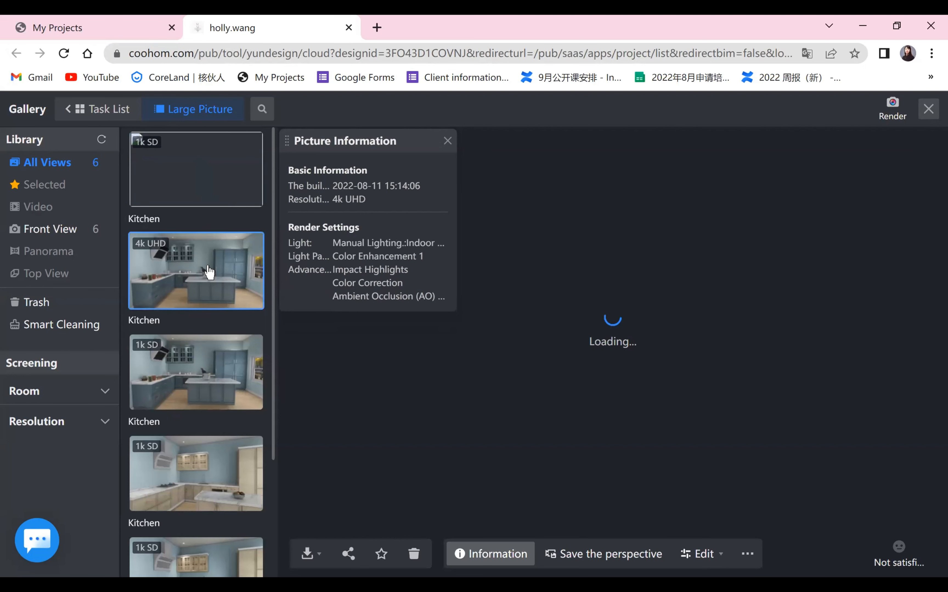
click(447, 141)
click(216, 359)
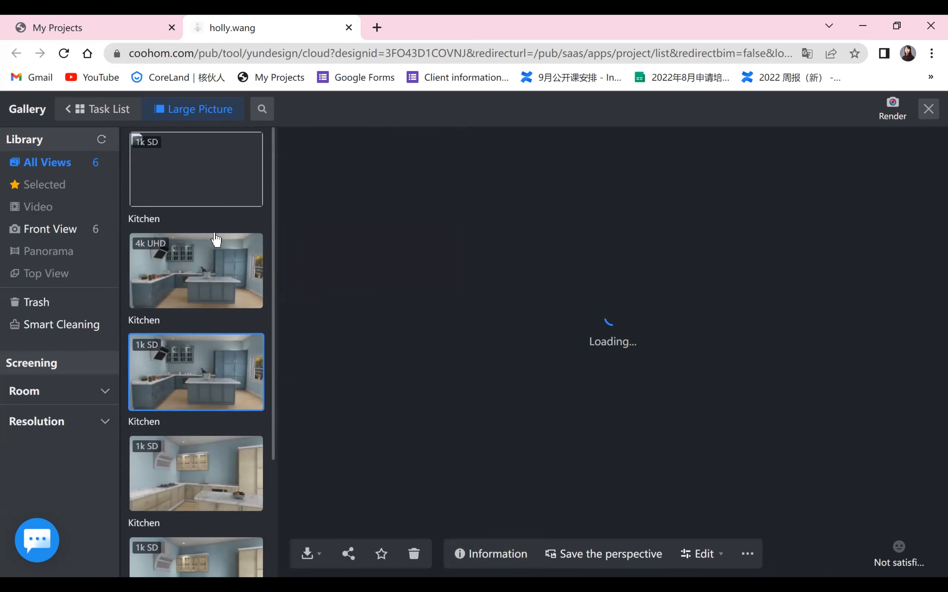
click(203, 156)
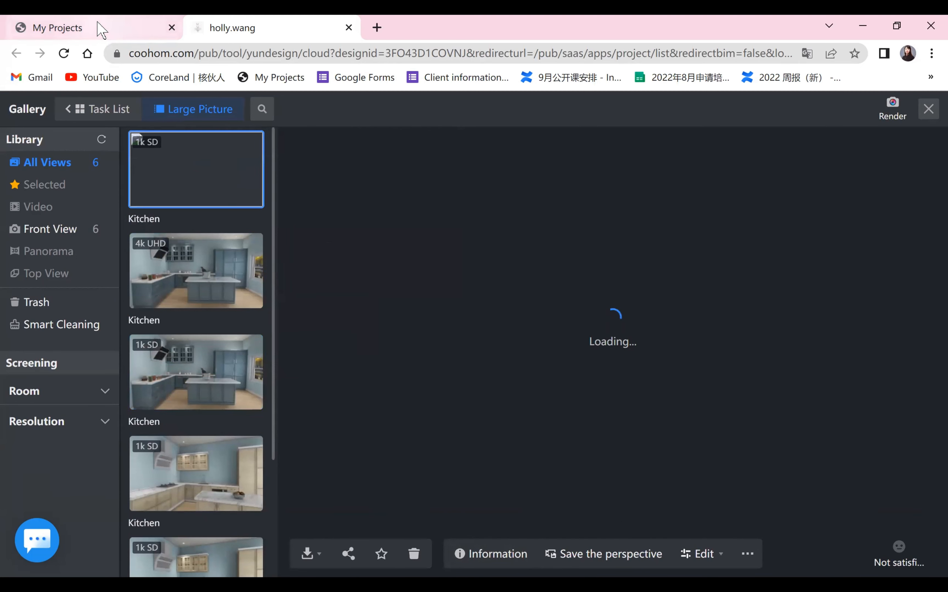
- Switch to the My Projects tab and view the project's Top View & Front View renderings, including the 4k UHD kitchen image
click(103, 30)
click(472, 392)
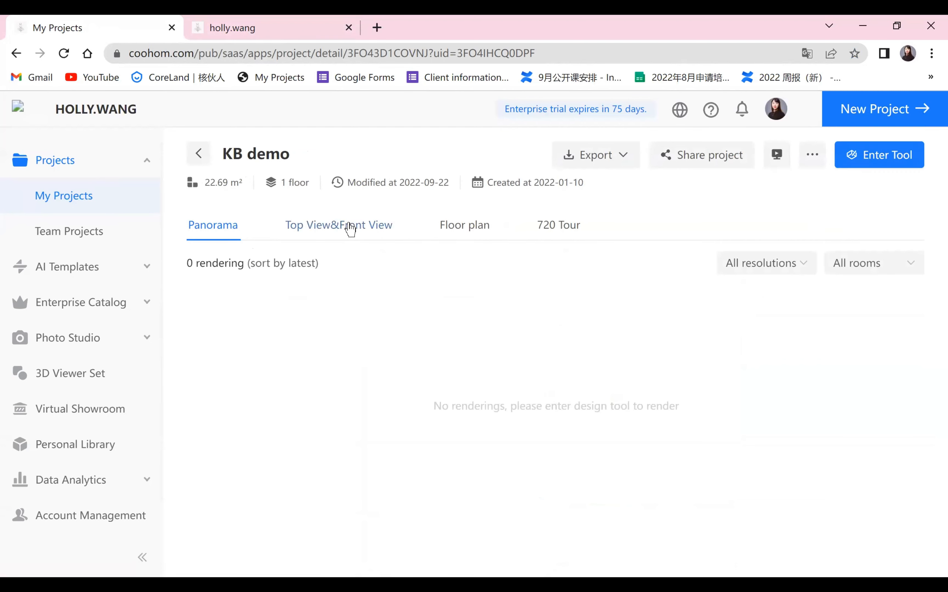
click(338, 225)
mouse_move(826, 367)
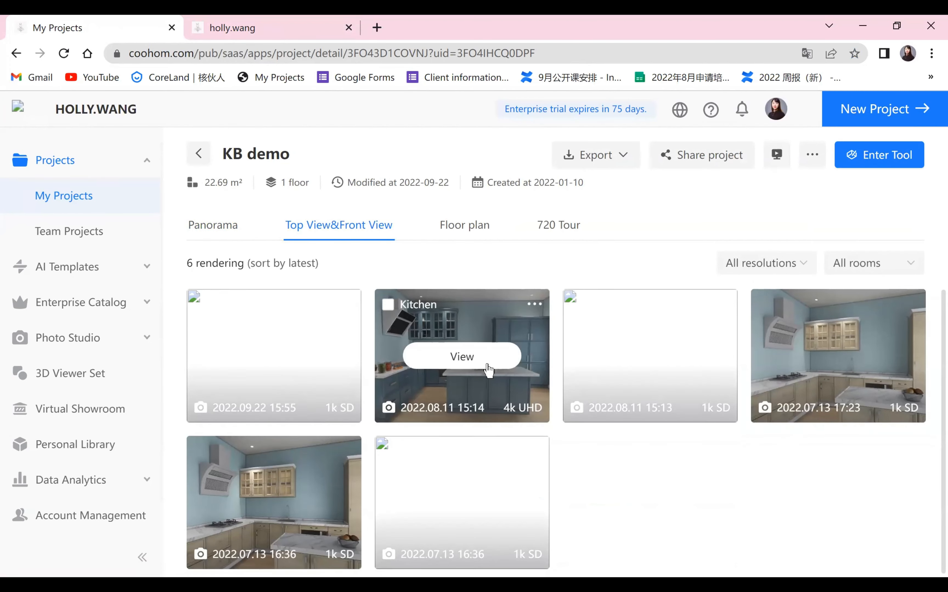
click(541, 415)
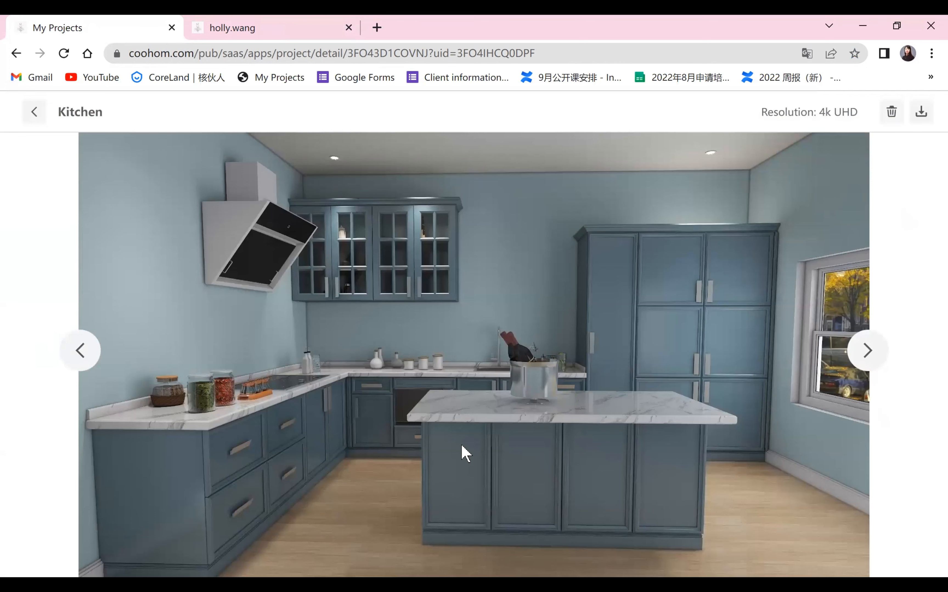
click(83, 359)
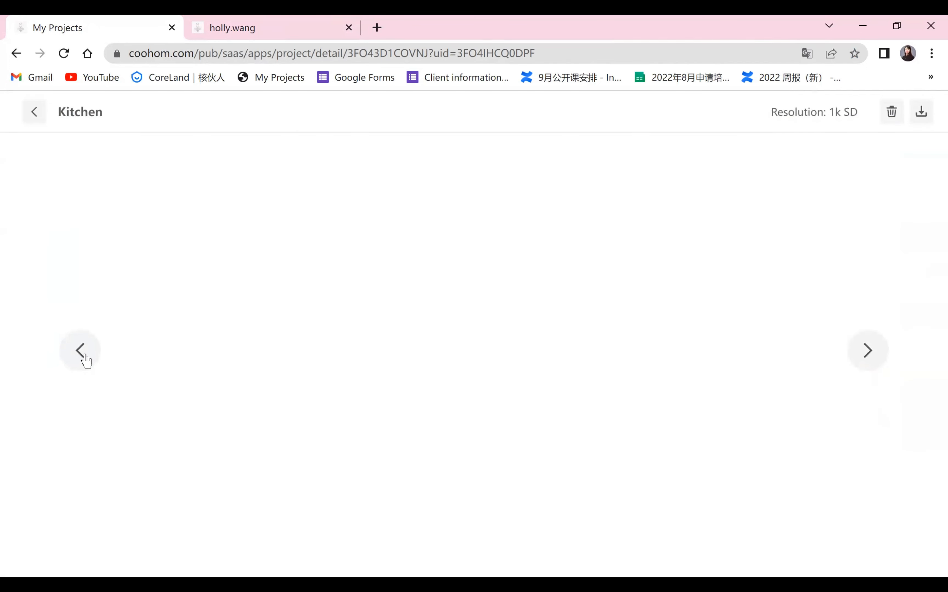
click(875, 355)
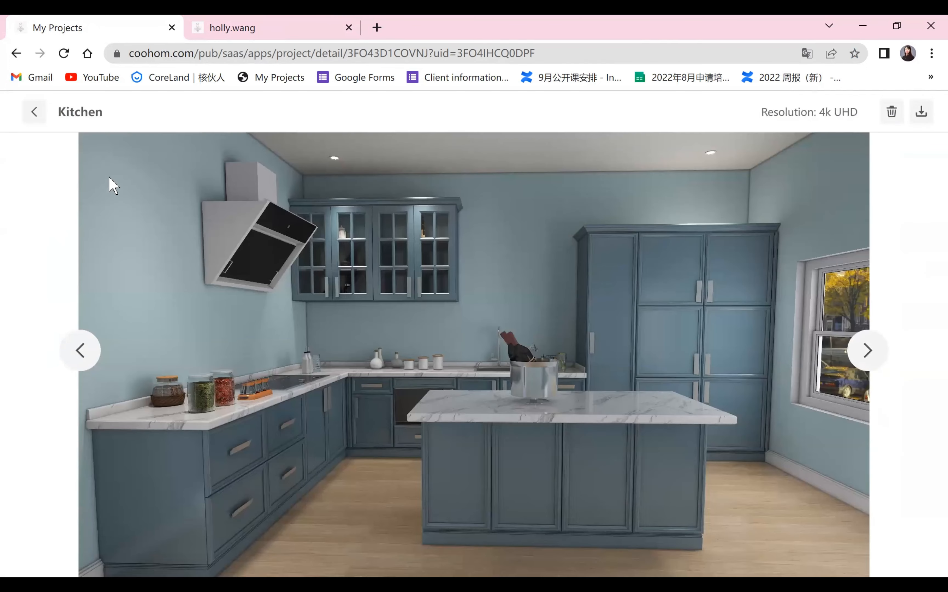